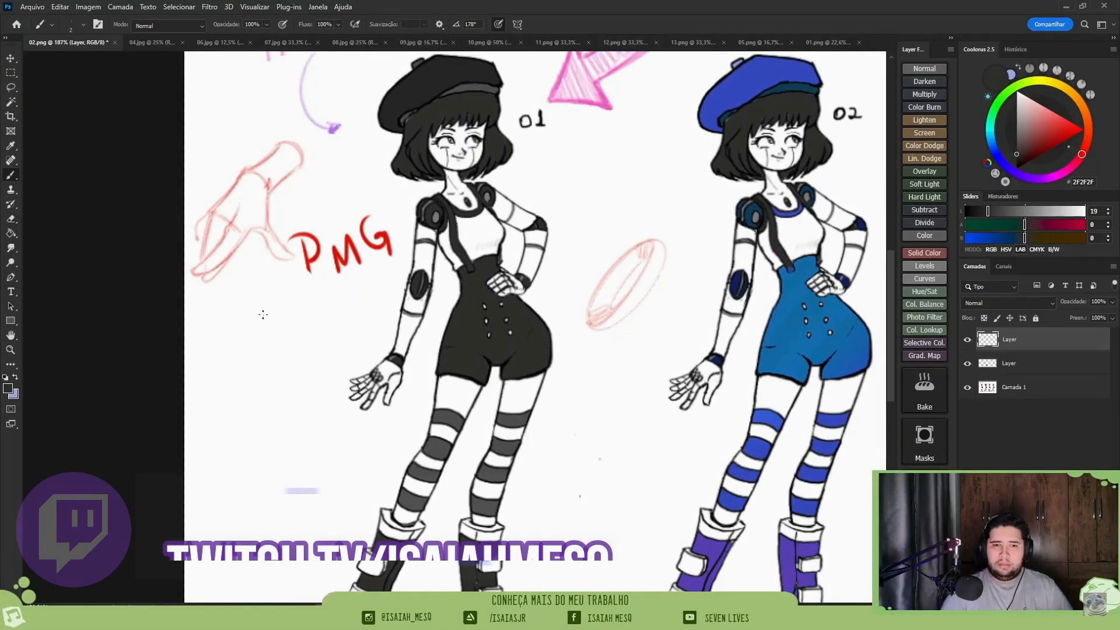
scroll(394, 271, "up", 1)
left_click_drag(280, 239, 288, 263)
mouse_move(540, 234)
left_mouse_down()
mouse_move(543, 312)
mouse_move(498, 275)
mouse_move(483, 299)
left_mouse_up()
key("h")
key("h")
left_click(1008, 363)
left_click_drag(667, 354, 524, 327)
Select the character's hair with the Lasso on the clipped layer above BASE, including the strands hanging behind the arms
scroll(525, 327, "down", 5)
left_click(1009, 340)
key("l")
mouse_move(817, 444)
left_mouse_down()
mouse_move(442, 530)
mouse_move(817, 445)
left_mouse_up()
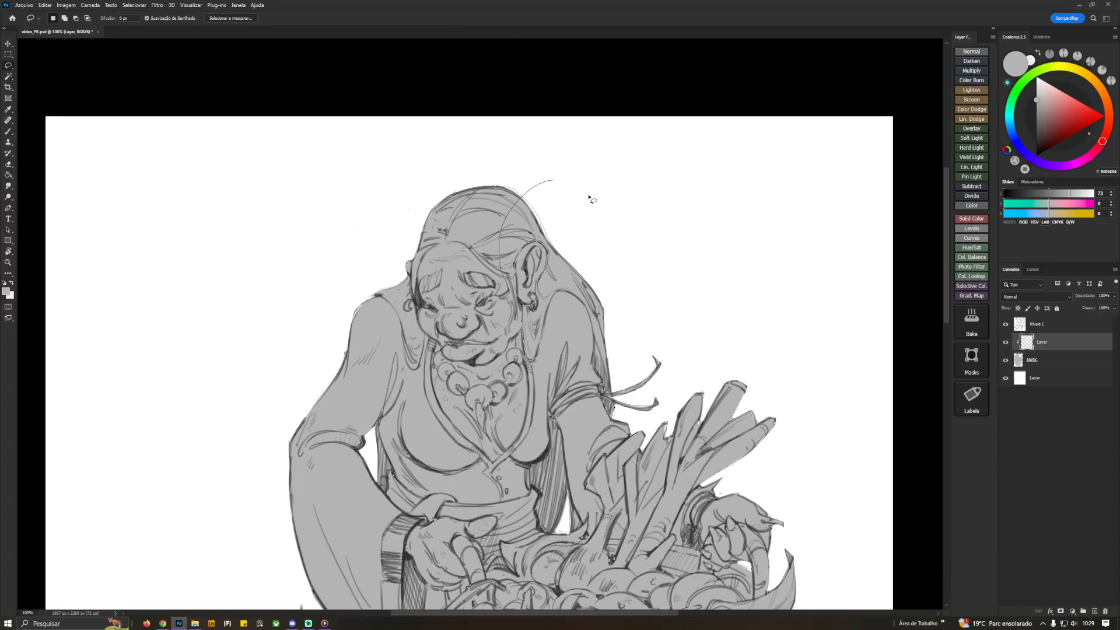
mouse_move(588, 197)
left_mouse_down()
mouse_move(553, 296)
mouse_move(604, 385)
mouse_move(594, 263)
left_mouse_up()
mouse_move(510, 279)
left_mouse_down()
mouse_move(643, 185)
mouse_move(546, 251)
left_mouse_up()
left_click_drag(413, 273, 513, 245)
left_click_drag(551, 415, 552, 327)
mouse_move(551, 324)
left_mouse_down()
mouse_move(569, 400)
mouse_move(530, 398)
mouse_move(550, 325)
left_mouse_up()
mouse_move(451, 265)
left_mouse_down()
mouse_move(515, 218)
mouse_move(531, 301)
left_mouse_up()
mouse_move(501, 296)
left_mouse_down()
mouse_move(482, 304)
mouse_move(499, 257)
left_mouse_up()
left_click_drag(525, 350, 466, 143)
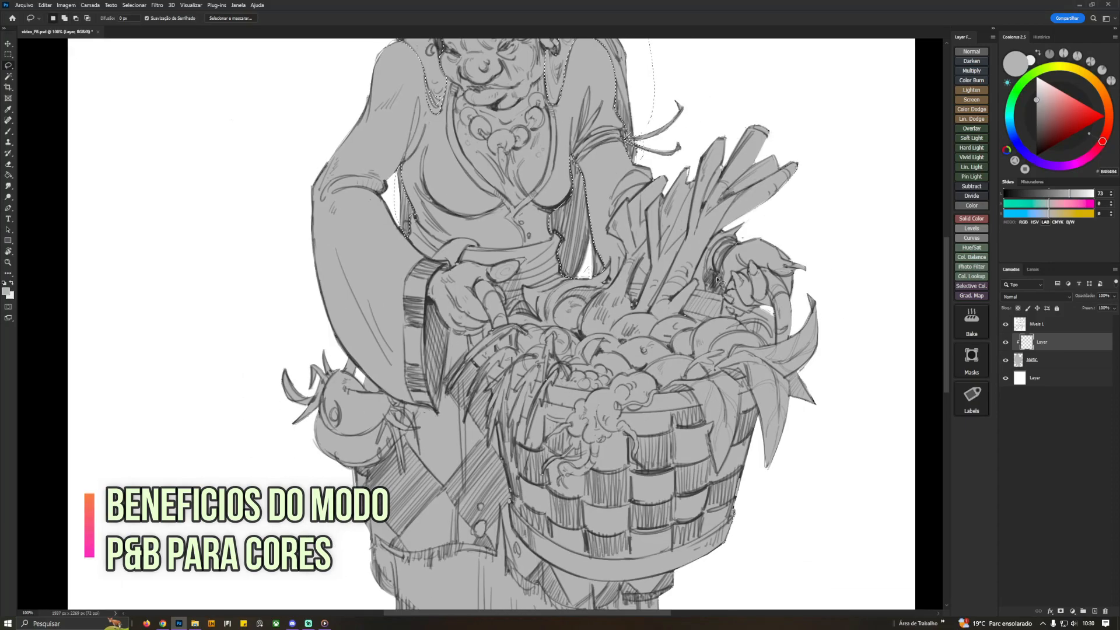
Fill the hair selection with a dark grey of lightness 39 and clear the selection
key("ctrl+minus")
key("g")
left_click(1036, 126)
left_click(501, 87)
key("ctrl+d")
Create a new clipped layer for the skin and place it between the hair layer and BASE
key("ctrl+shift+n")
left_click_drag(1051, 341, 1052, 368)
left_click_drag(492, 137, 530, 137)
left_click_drag(554, 233, 540, 200)
key("l")
Select the visible skin with the Lasso: the face, neckline, both hands and the feet
mouse_move(715, 412)
left_mouse_down()
mouse_move(709, 371)
mouse_move(731, 367)
mouse_move(769, 400)
mouse_move(782, 340)
left_mouse_up()
mouse_move(712, 337)
left_mouse_down()
mouse_move(691, 357)
mouse_move(709, 338)
left_mouse_up()
mouse_move(705, 336)
left_mouse_down()
mouse_move(686, 367)
mouse_move(708, 337)
left_mouse_up()
mouse_move(472, 428)
left_mouse_down()
mouse_move(435, 367)
mouse_move(473, 419)
left_mouse_up()
mouse_move(497, 307)
left_mouse_down()
mouse_move(440, 228)
mouse_move(448, 197)
mouse_move(487, 240)
mouse_move(528, 214)
left_mouse_up()
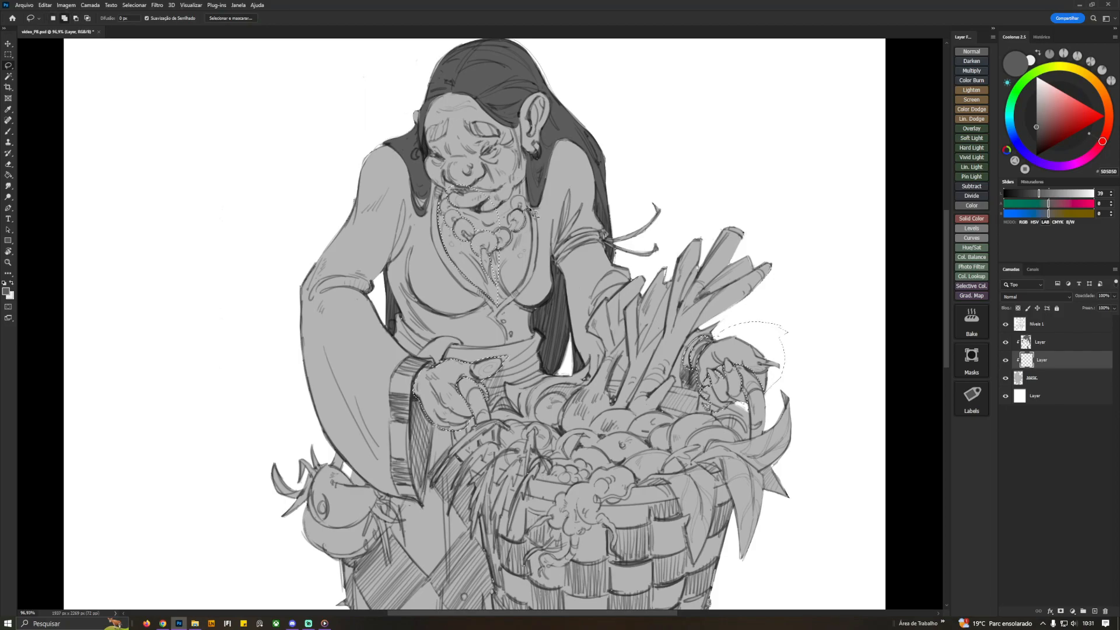
mouse_move(495, 304)
left_mouse_down()
mouse_move(531, 208)
mouse_move(484, 191)
mouse_move(428, 108)
mouse_move(505, 87)
mouse_move(548, 123)
mouse_move(517, 185)
left_mouse_up()
scroll(517, 185, "down", 5)
mouse_move(568, 498)
left_mouse_down()
mouse_move(599, 436)
mouse_move(563, 504)
mouse_move(618, 533)
mouse_move(599, 527)
mouse_move(604, 539)
mouse_move(587, 517)
left_mouse_up()
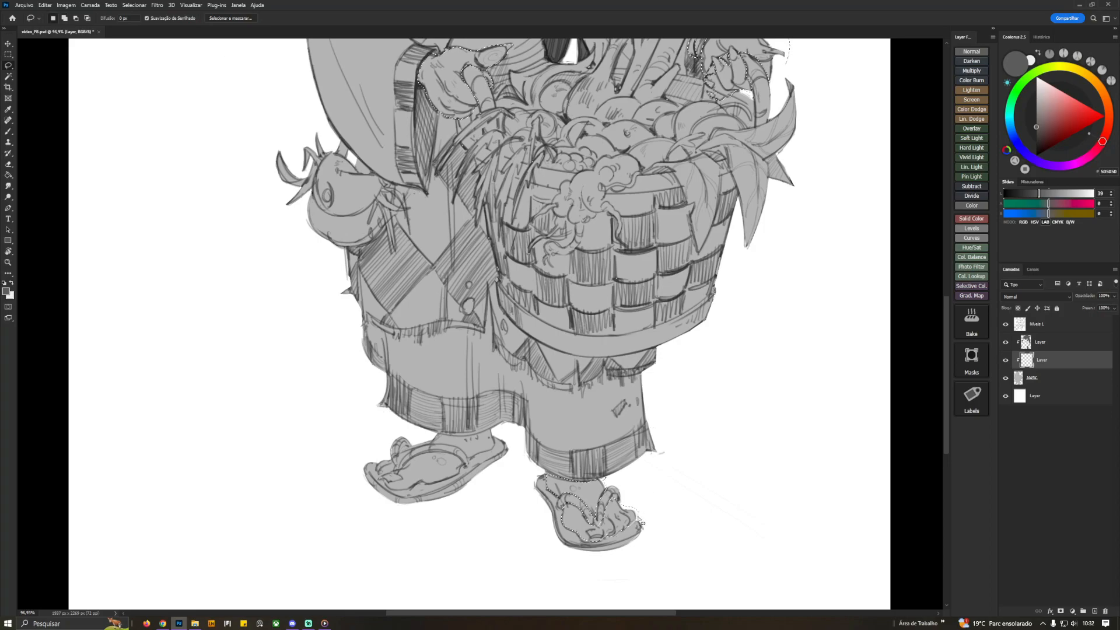
mouse_move(435, 434)
left_mouse_down()
mouse_move(469, 464)
mouse_move(378, 475)
mouse_move(401, 470)
left_mouse_up()
Fill the selected skin areas with a mid grey and paint the eyebrows in the dark hair grey
key("g")
key("ctrl+minus")
left_click_drag(490, 262, 504, 411)
left_click(1036, 112)
left_click(496, 153)
left_click(1039, 343)
key("b")
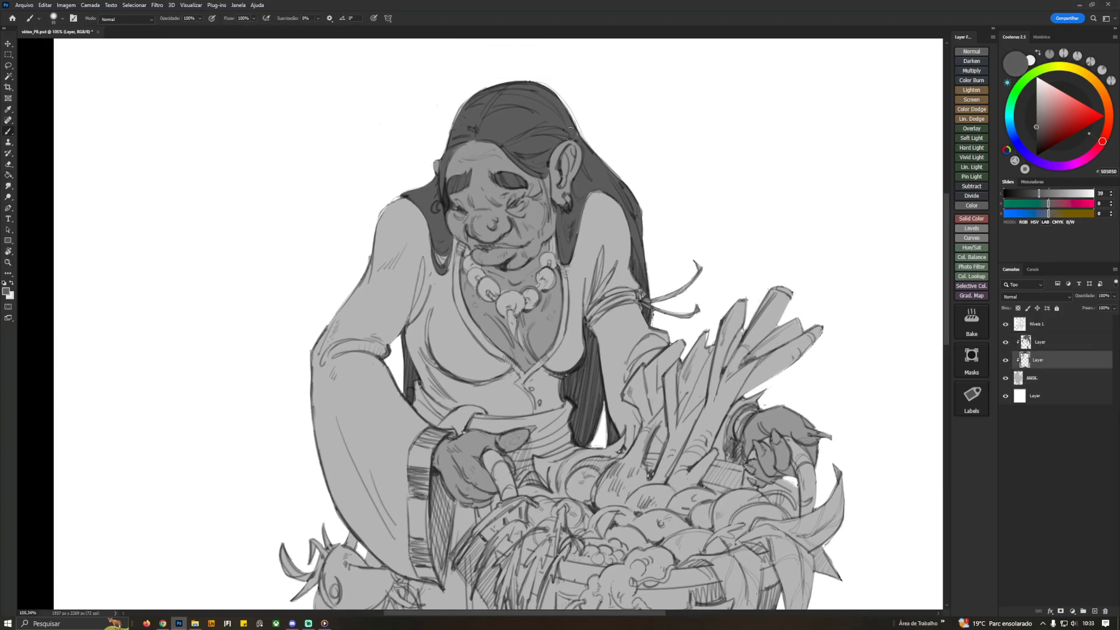
Name the hair and skin layers cabelo and pele, and add a new clipped layer directly above BASE
left_click(1019, 377)
key("ctrl+alt+shift+n")
left_click_drag(404, 144, 344, 144)
left_click_drag(408, 263, 401, 231)
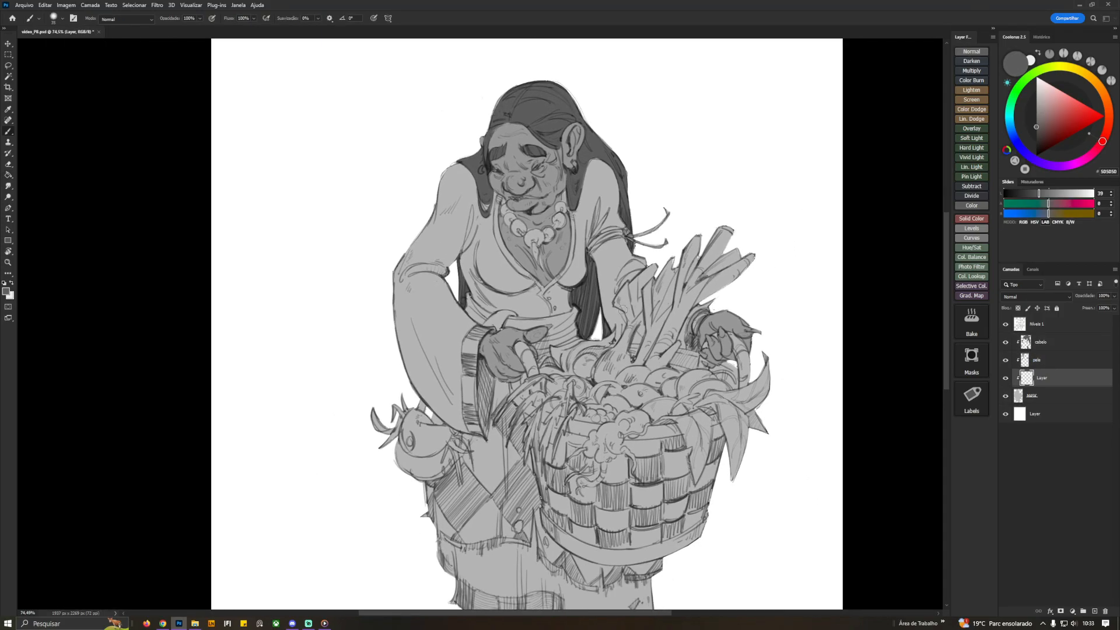
left_click_drag(337, 124, 396, 125)
Select the blouse's body and both sleeves with the Lasso and fill them with grey #757575
key("l")
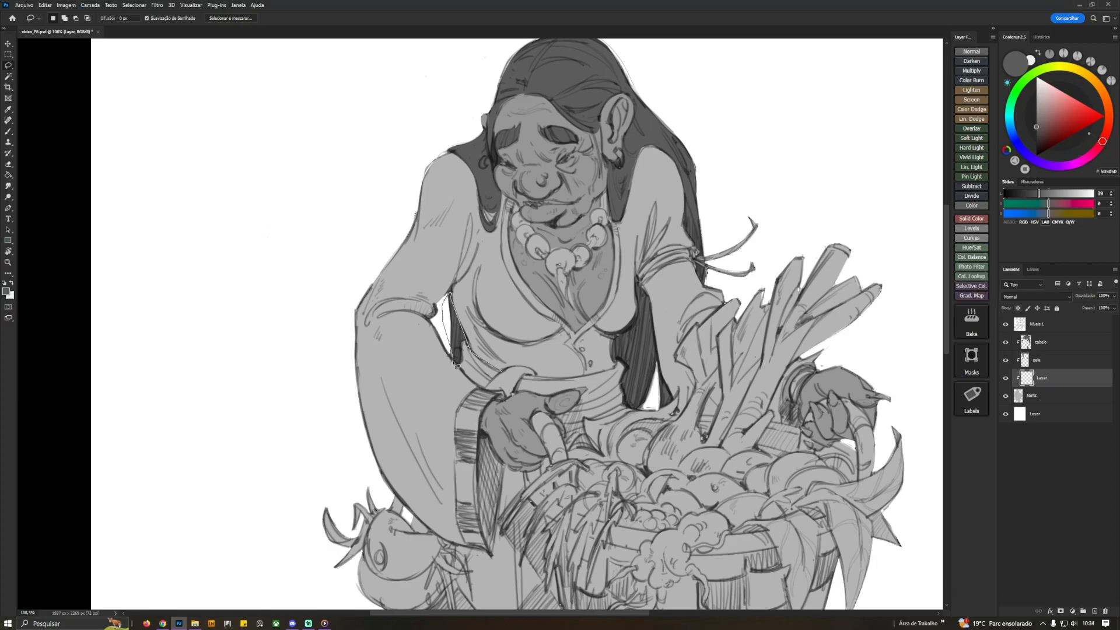
mouse_move(394, 490)
left_mouse_down()
mouse_move(515, 193)
mouse_move(512, 217)
mouse_move(601, 258)
mouse_move(716, 231)
mouse_move(648, 343)
left_mouse_up()
left_click_drag(511, 369, 505, 369)
mouse_move(653, 403)
left_mouse_down()
mouse_move(636, 344)
mouse_move(634, 270)
mouse_move(661, 356)
left_mouse_up()
left_click_drag(685, 355, 708, 369)
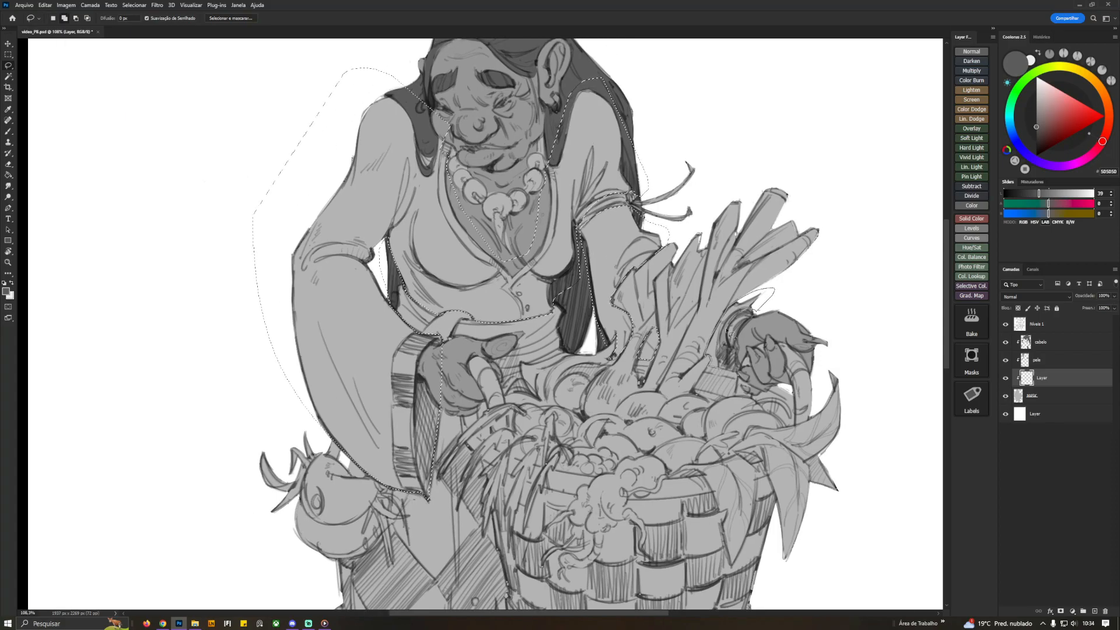
key("u")
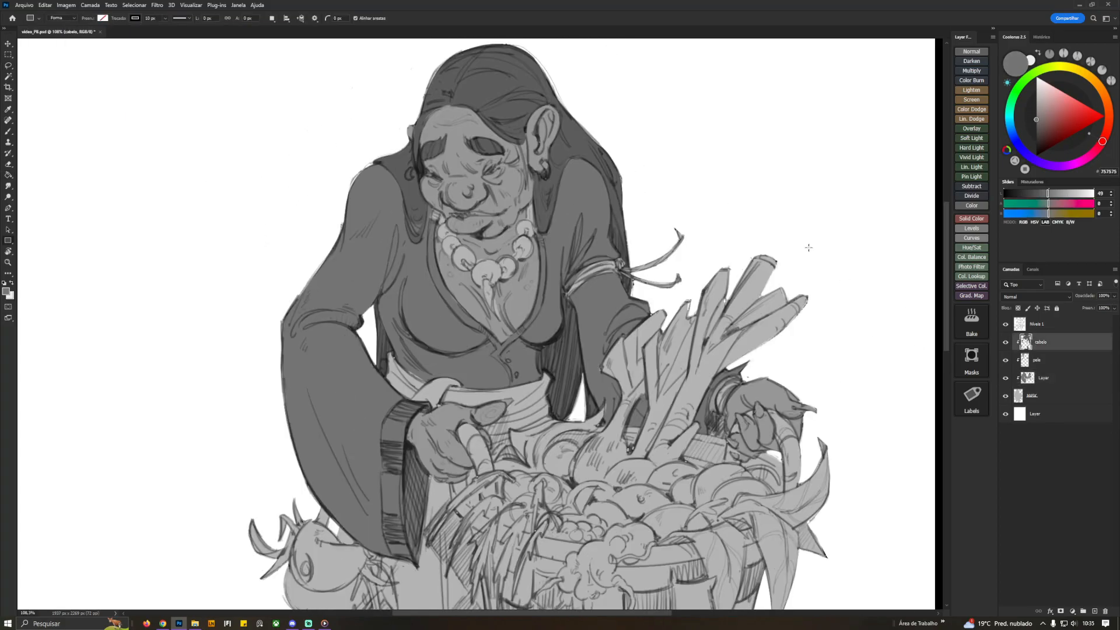
Darken the hair layer slightly by lowering its lightness with Hue/Saturation
key("ctrl+0")
key("b")
key("ctrl+u")
left_click_drag(804, 234, 800, 234)
key("Return")
mouse_move(658, 373)
left_mouse_down()
mouse_move(756, 387)
mouse_move(750, 418)
left_mouse_up()
Name the blouse layer blusa and add a new clipped layer directly above BASE for the overskirt
double_click(1044, 377)
type("blusa")
left_click(1041, 396)
key("ctrl+shift+alt+n")
left_click_drag(557, 484, 586, 346)
Select the overskirt around the hanging bag and the basket with the Lasso
key("l")
left_click_drag(398, 448, 430, 382)
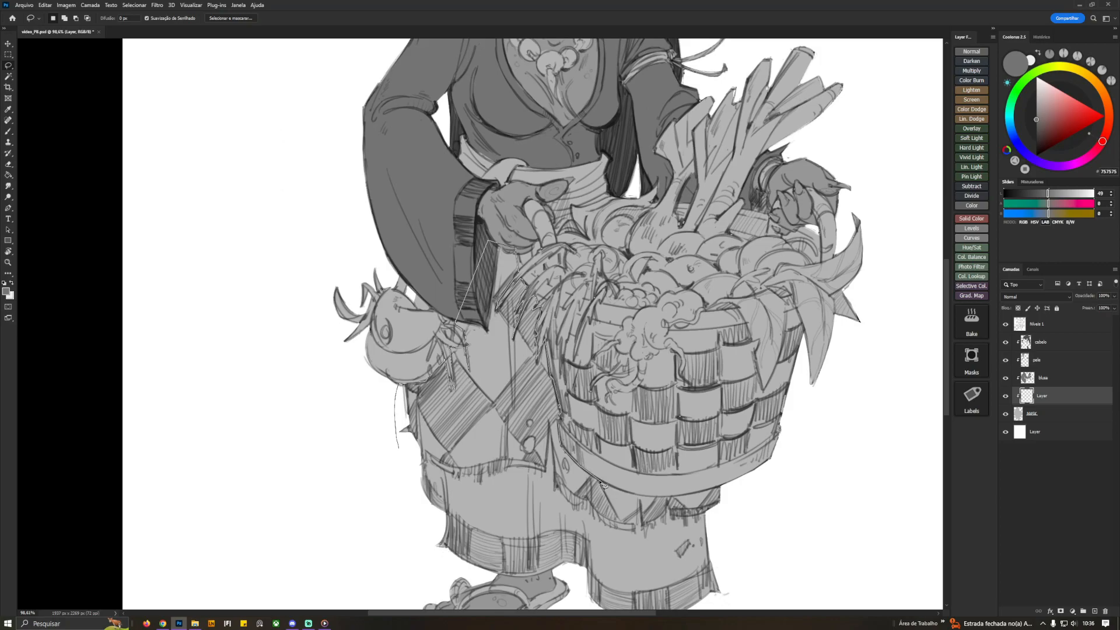
mouse_move(546, 462)
left_mouse_down()
mouse_move(483, 473)
mouse_move(399, 450)
left_mouse_up()
mouse_move(534, 257)
left_mouse_down()
mouse_move(550, 319)
mouse_move(587, 280)
left_mouse_up()
mouse_move(623, 255)
left_mouse_down()
mouse_move(613, 266)
mouse_move(622, 260)
left_mouse_up()
Fill the overskirt selection with dark grey #545454 and clear the selection
key("g")
left_click(636, 230, "alt")
left_click(513, 409)
key("ctrl+d")
key("ctrl+0")
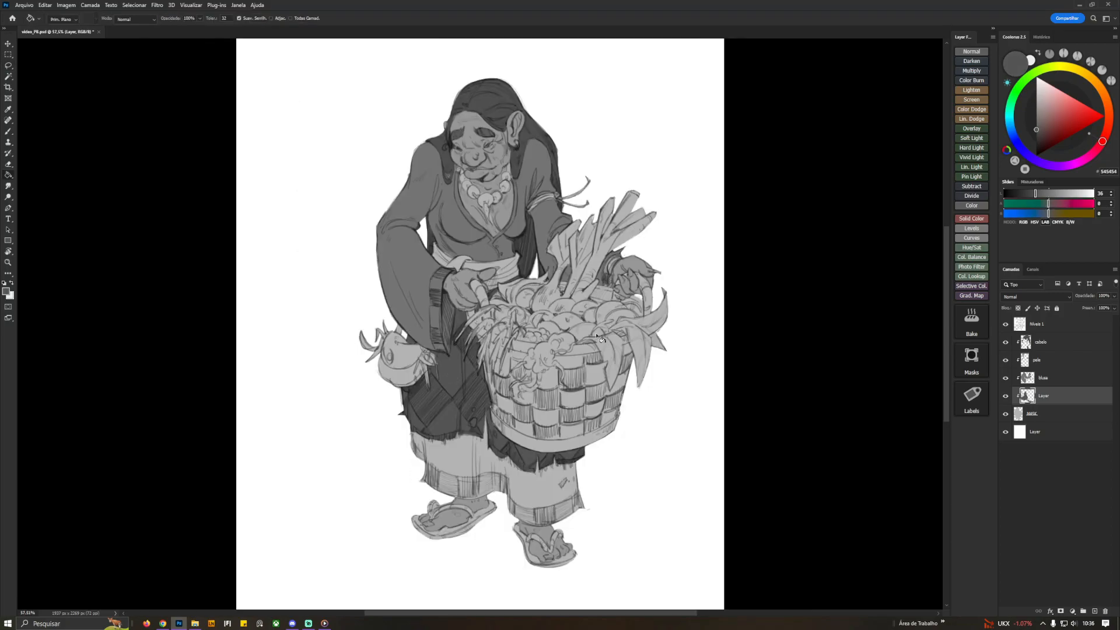
Add a clipped layer directly above BASE and name the overskirt layer saia1
left_click(1023, 419)
key("ctrl+alt+shift+n")
double_click(1043, 396)
type("saia1")
left_click(1042, 414)
Select the lower skirt with the Lasso, fill it with a grey of lightness 46 and clear the selection
key("l")
mouse_move(601, 488)
left_mouse_down()
mouse_move(508, 513)
mouse_move(484, 431)
mouse_move(601, 488)
left_mouse_up()
key("g")
left_click(1035, 122)
left_click(497, 442)
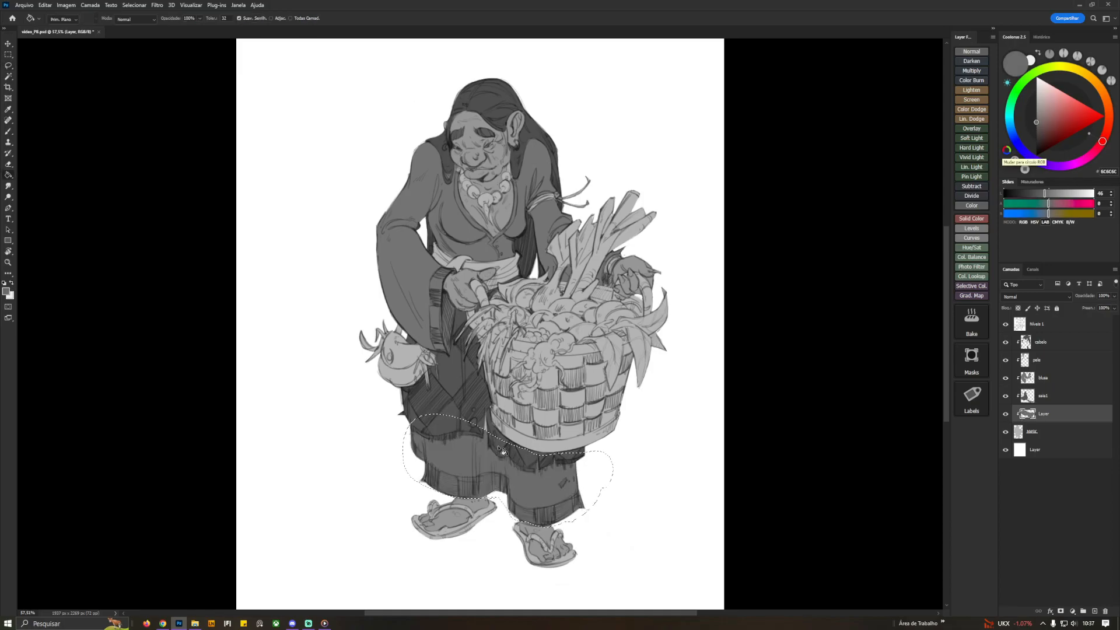
key("b")
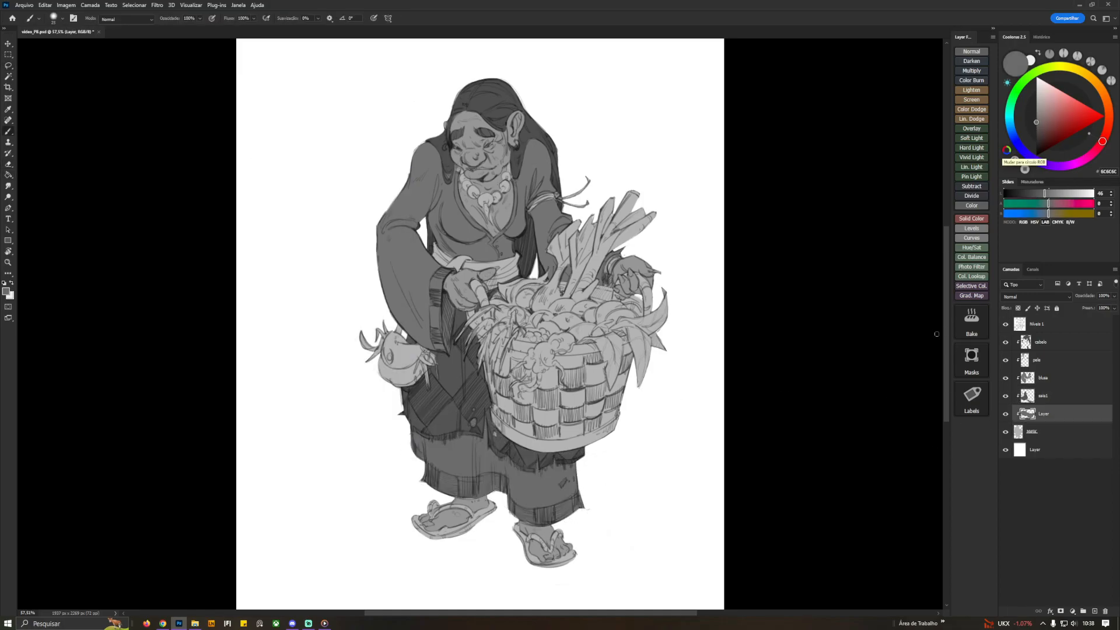
Add a new clipped layer directly above BASE and select both sandals on it with the Lasso
left_click(1048, 432)
key("ctrl+shift+alt+n")
key("g")
left_click(1035, 97)
key("l")
left_click_drag(408, 488, 415, 485)
Fill the sandals with light grey #BEBEBE and name the lower skirt and sandal layers saia2 and chinelo
key("g")
left_click(499, 537)
type("chinelo")
key("Return")
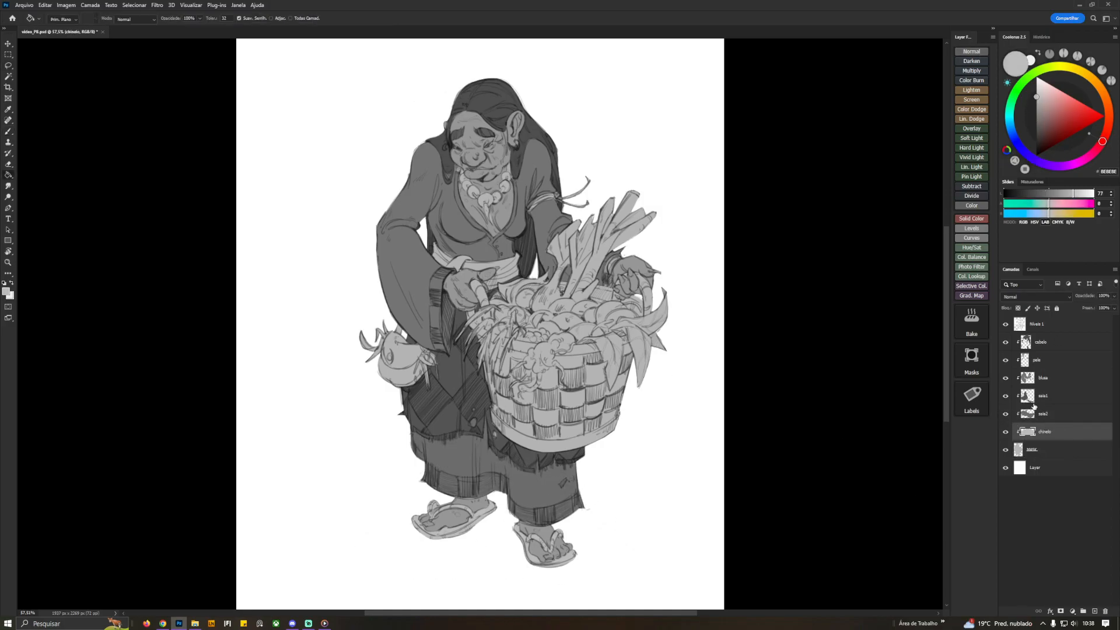
Add another clipped layer above BASE and set the cabelo layer's lightness to -24 with Hue/Saturation
key("ctrl+shift+alt+n")
left_click(1044, 342)
key("ctrl+u")
left_click_drag(805, 235, 795, 235)
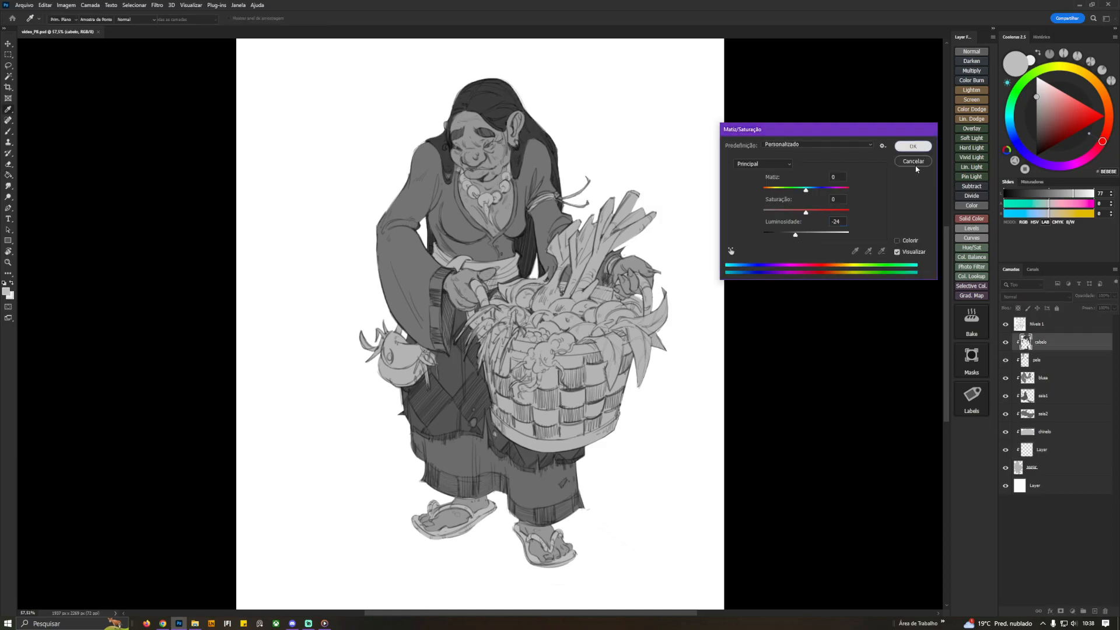
left_click(916, 147)
Select the eyebrows on the pele layer by colour and cut them onto a layer of their own
left_click(1041, 360)
key("w")
left_click(484, 135)
right_click(783, 148)
key("ctrl+shift+j")
Merge the hair layer with the cut eyebrow layer and name the merged layer cabelo
left_click(1005, 343)
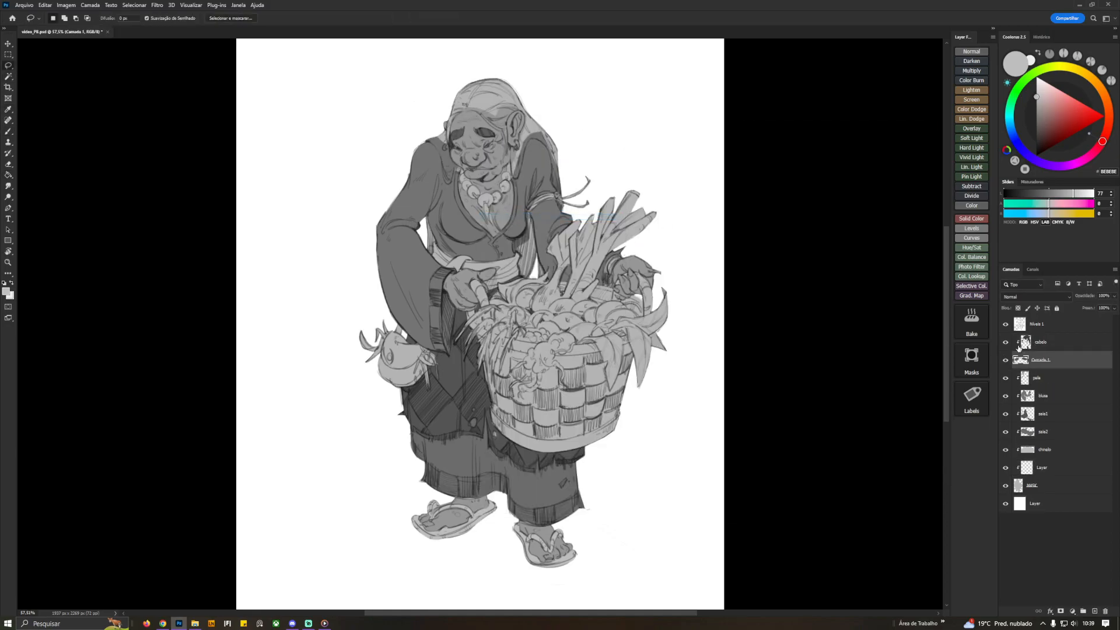
left_click(1005, 342)
left_click(1042, 342)
key("ctrl+e")
double_click(1042, 342)
type("cabelo")
key("Return")
On the empty clipped layer above BASE, select the woven basket and its handle with the Lasso, following the edges of the vegetables
left_click(1020, 452)
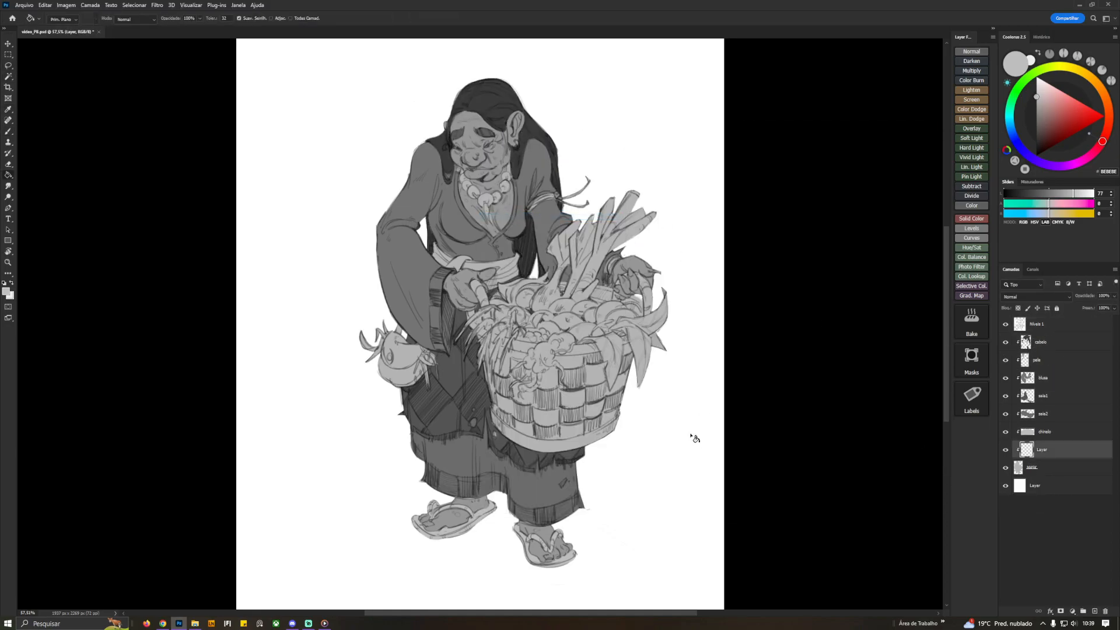
key("l")
mouse_move(634, 404)
left_mouse_down()
mouse_move(587, 447)
mouse_move(528, 454)
mouse_move(494, 362)
mouse_move(451, 303)
mouse_move(453, 345)
mouse_move(488, 370)
mouse_move(456, 360)
mouse_move(477, 313)
mouse_move(468, 363)
mouse_move(481, 329)
mouse_move(532, 319)
mouse_move(512, 372)
left_mouse_up()
scroll(483, 362, "up", 5)
mouse_move(507, 379)
left_mouse_down()
mouse_move(518, 337)
mouse_move(529, 351)
mouse_move(513, 367)
mouse_move(521, 376)
left_mouse_up()
mouse_move(549, 327)
left_mouse_down()
mouse_move(575, 357)
mouse_move(577, 299)
mouse_move(613, 420)
mouse_move(512, 386)
left_mouse_up()
mouse_move(550, 333)
left_mouse_down()
mouse_move(571, 280)
mouse_move(584, 350)
left_mouse_up()
mouse_move(496, 303)
left_mouse_down()
mouse_move(583, 328)
mouse_move(702, 394)
left_mouse_up()
mouse_move(538, 315)
left_mouse_down()
mouse_move(512, 297)
mouse_move(527, 288)
left_mouse_up()
mouse_move(499, 275)
left_mouse_down()
mouse_move(516, 285)
mouse_move(539, 267)
mouse_move(543, 300)
left_mouse_up()
left_click_drag(632, 258, 729, 266)
mouse_move(755, 289)
left_mouse_down()
mouse_move(663, 267)
mouse_move(690, 297)
left_mouse_up()
mouse_move(705, 286)
left_mouse_down()
mouse_move(669, 209)
mouse_move(640, 254)
left_mouse_up()
mouse_move(583, 350)
left_mouse_down()
mouse_move(586, 313)
mouse_move(611, 407)
left_mouse_up()
Fill the basket selection with a medium-light grey, clear the selection and name the layer cesta
key("g")
left_click(1035, 105)
left_click(1035, 107)
left_click(606, 446)
scroll(606, 446, "down", 5)
key("ctrl+d")
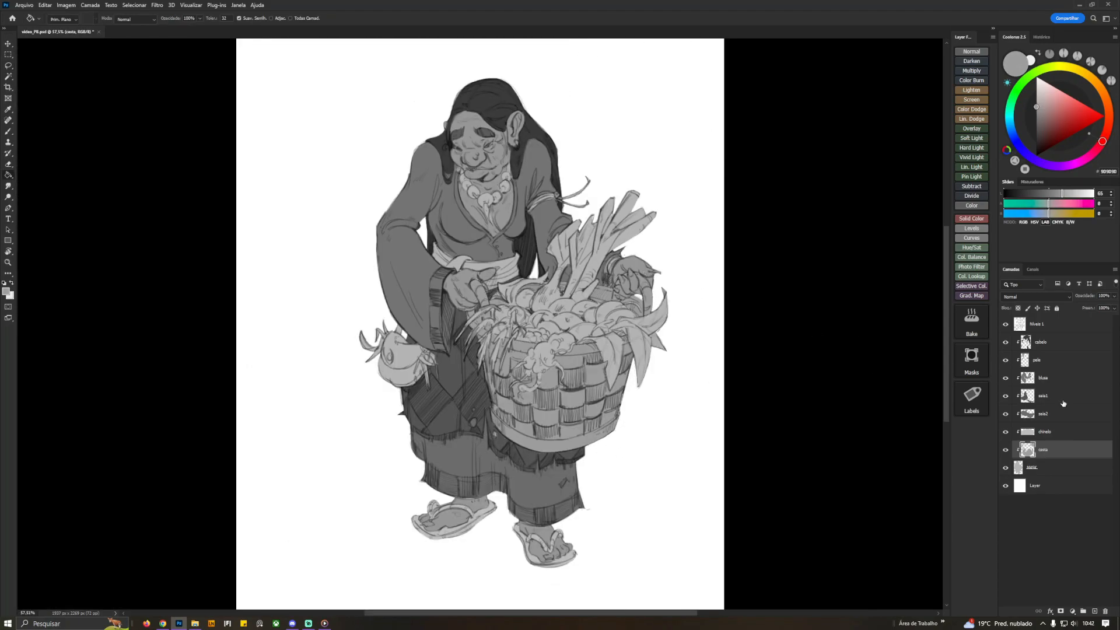
Add a clipped layer above cesta, fill the waist sash on it with light grey #BFBFBF and name it cinta
key("ctrl+shift+alt+n")
key("l")
key("g")
left_click(1036, 99)
left_click(497, 270)
left_click(1036, 97)
left_click(497, 270)
key("ctrl+d")
key("l")
left_click_drag(487, 303, 480, 307)
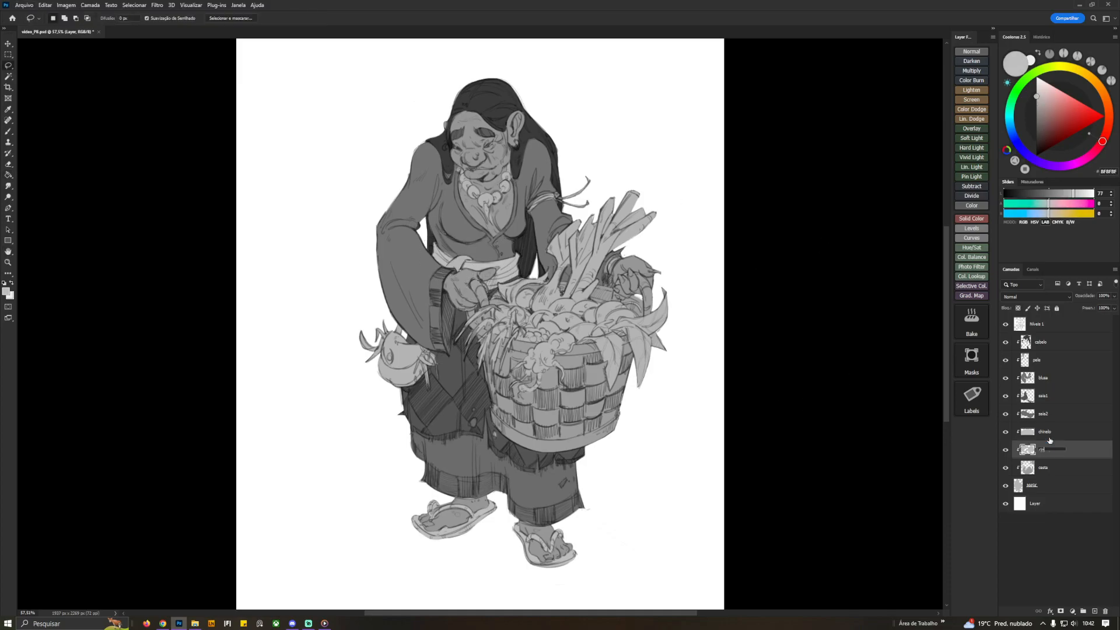
Add a clipped layer directly above cesta and select the sash knot and the bag hanging at the hip with the Lasso
left_click(1029, 469)
key("ctrl+shift+alt+n")
left_click_drag(448, 270, 452, 273)
left_click_drag(415, 335, 421, 326)
Fill the selected bag and knot with dark grey #434343 and clear the selection
key("g")
left_click(1036, 135)
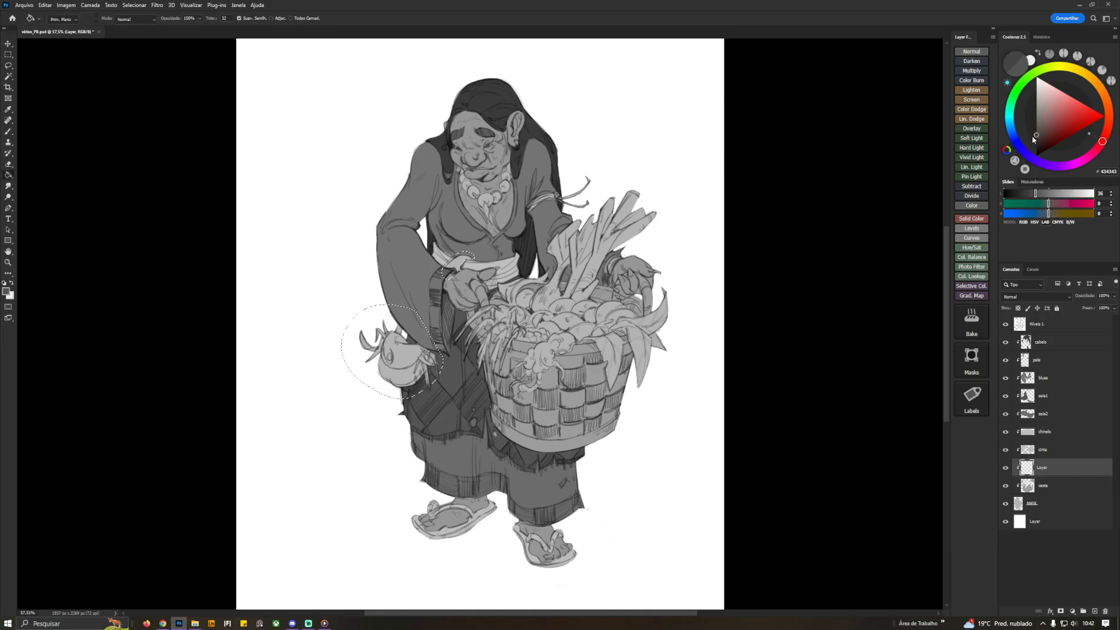
left_click(402, 356)
key("ctrl+d")
key("b")
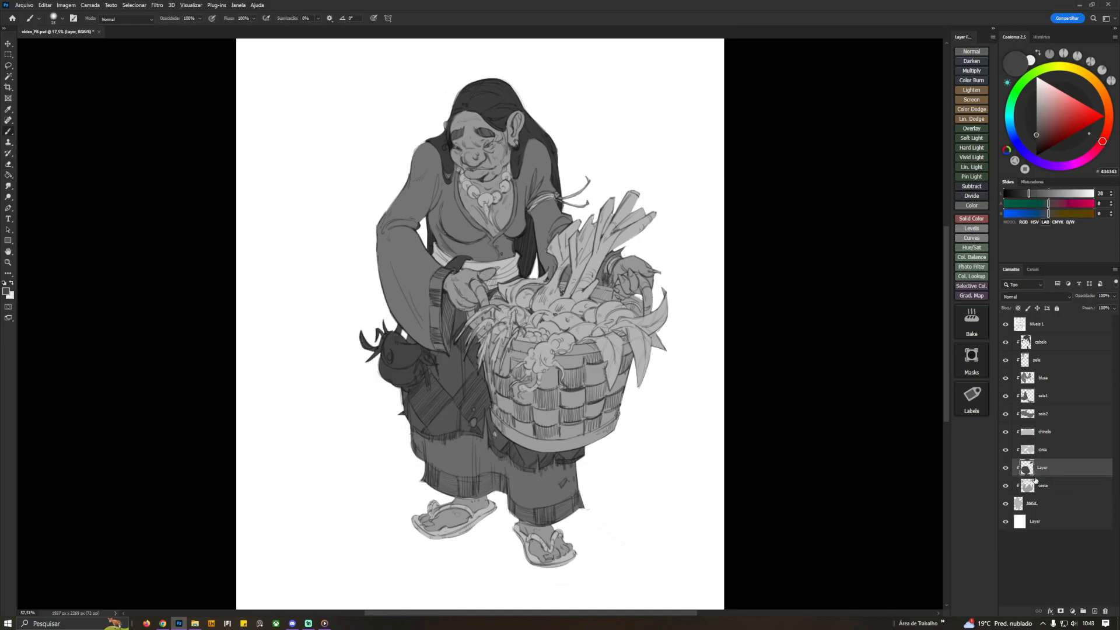
Name the bag's layer bolsa
key("e")
double_click(1041, 467)
type("bolsa")
Darken the skin on pele and lighten the blouse on blusa with Hue/Saturation
left_click(1038, 486)
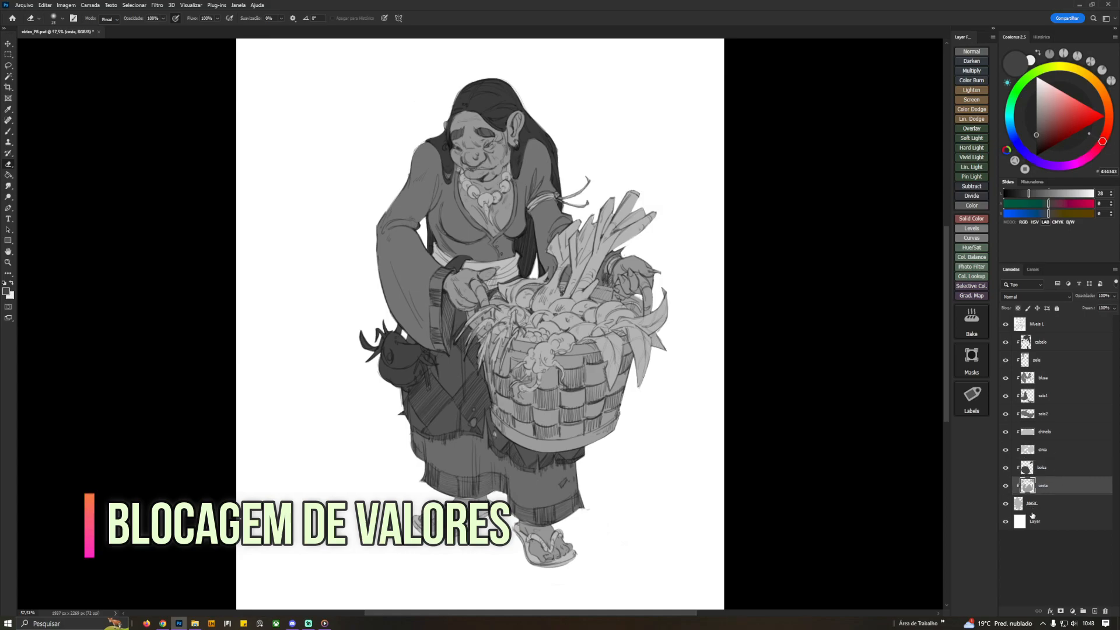
left_click(1028, 376)
key("ctrl+u")
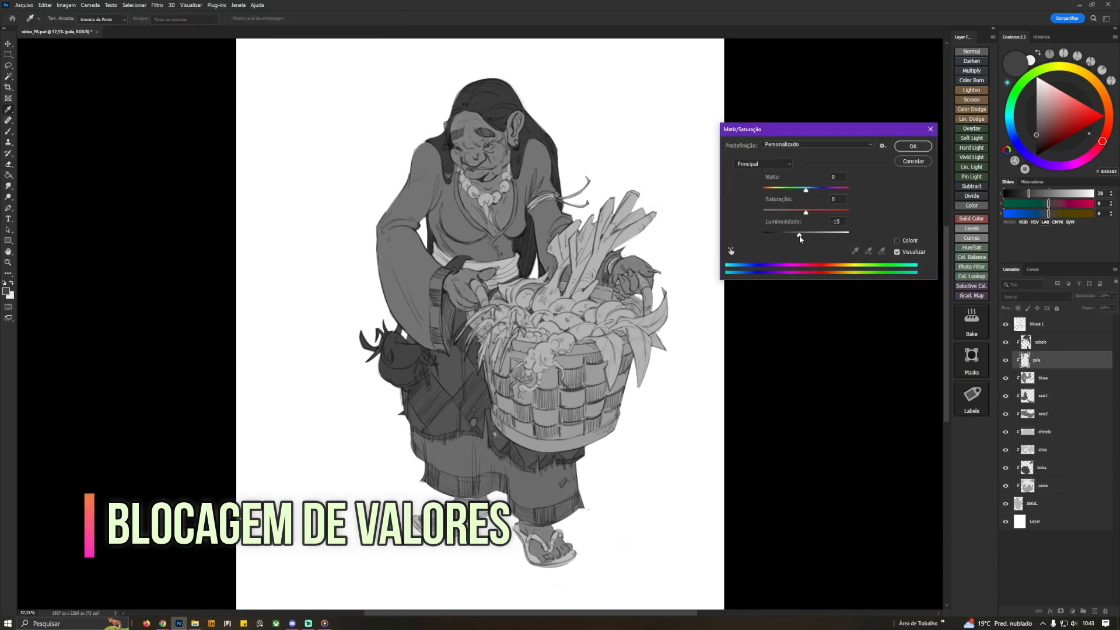
left_click_drag(806, 234, 813, 236)
left_click(907, 149)
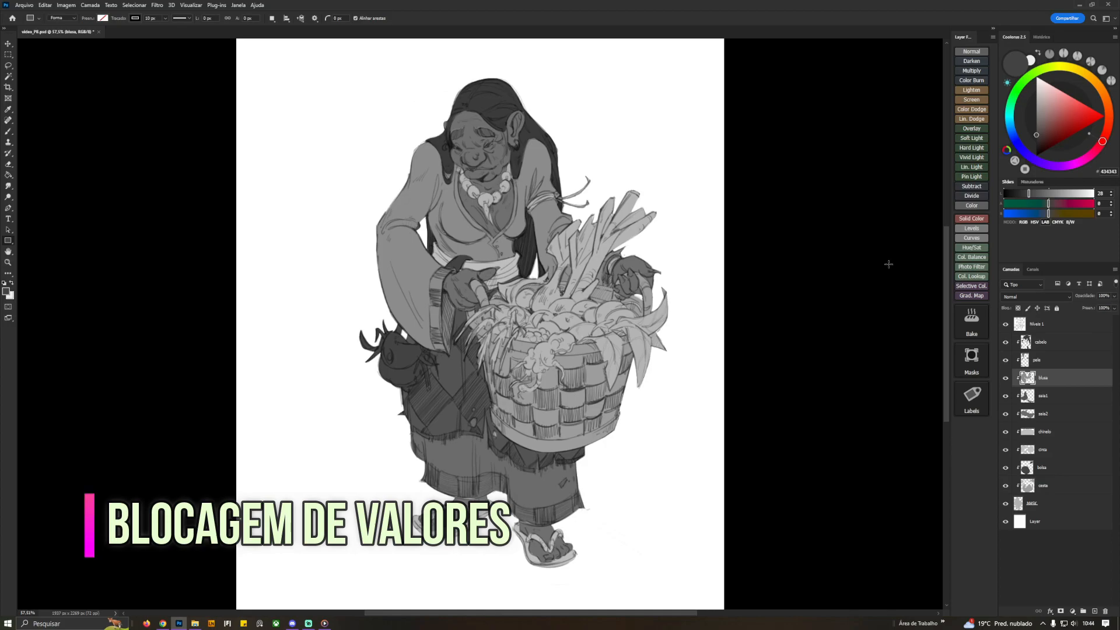
Sample the face's skin grey as the brush colour on the pele layer
left_click(1036, 360)
scroll(453, 94, "up", 1)
key("b")
left_click(461, 131, "alt")
mouse_move(695, 259)
left_mouse_down()
mouse_move(647, 262)
mouse_move(676, 265)
left_mouse_up()
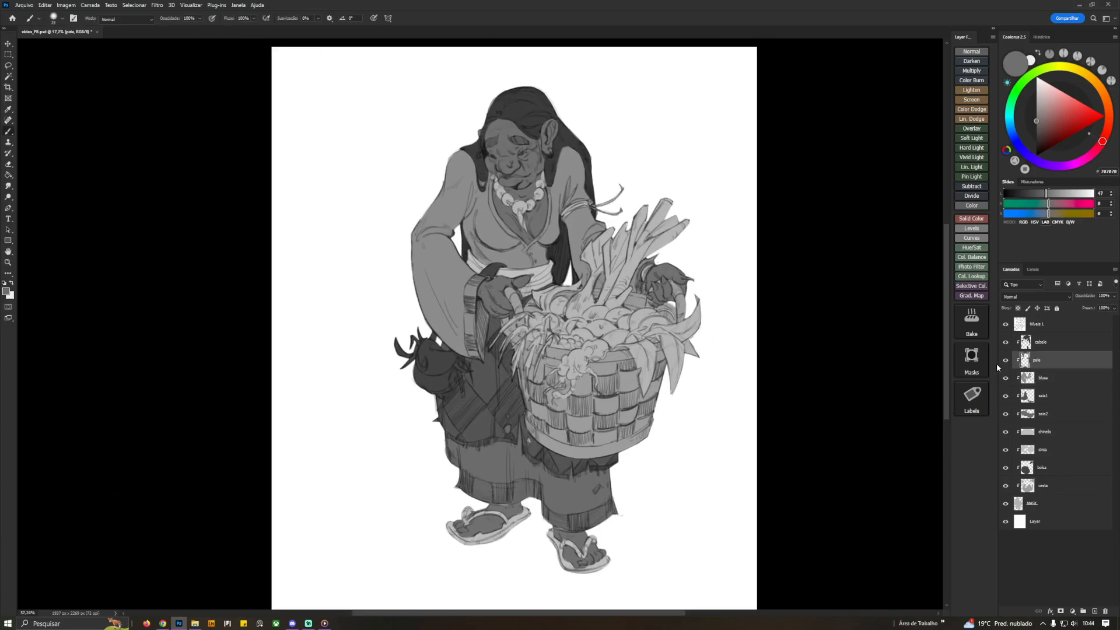
Try changing the lower skirt's lightness on saia2 with Hue/Saturation, and undo the changes
left_click(1044, 324)
left_click(1043, 485)
key("ctrl+u")
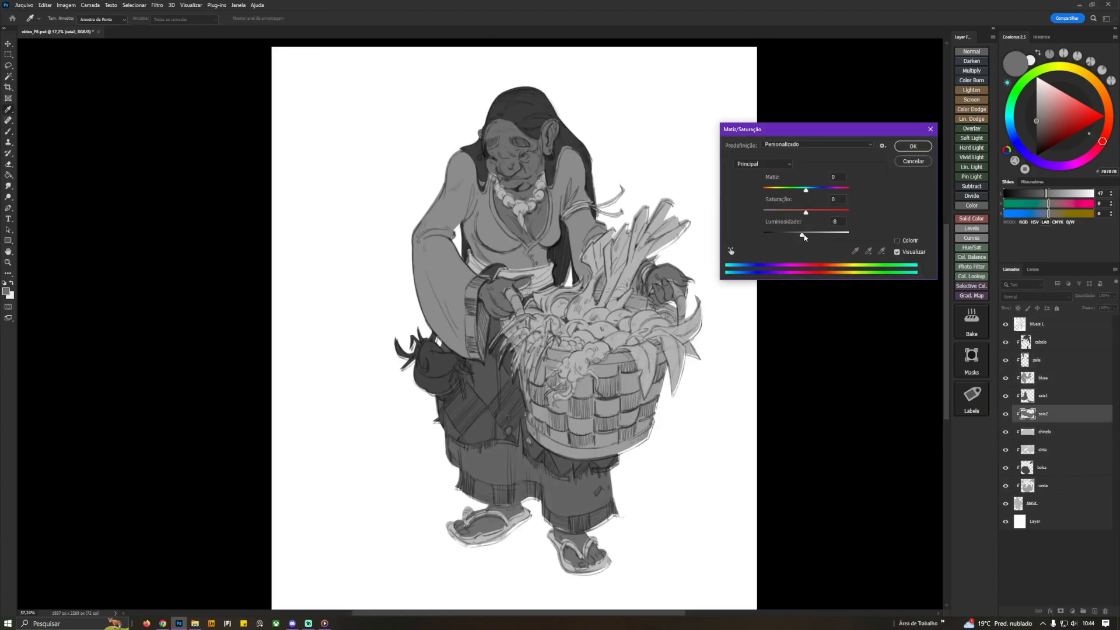
mouse_move(806, 235)
left_mouse_down()
mouse_move(795, 237)
mouse_move(817, 237)
left_mouse_up()
left_click(909, 148)
key("ctrl+z")
key("ctrl+z")
Adjust the lightness of the lower skirt on saia2 and the basket on cesta with Hue/Saturation
left_click(1029, 415)
key("ctrl+u")
left_click(911, 147)
left_click(1036, 484)
key("ctrl+u")
left_click(911, 147)
Add a clipped layer directly above the base shape, lasso the leek in the basket and fill it with mid grey #6A6A6A
left_click(1031, 503)
left_click(971, 52)
key("l")
left_click_drag(579, 241, 608, 308)
key("g")
left_click(1036, 122)
left_click(647, 240)
key("ctrl+d")
left_click(194, 623)
left_click_drag(450, 6, 450, 0)
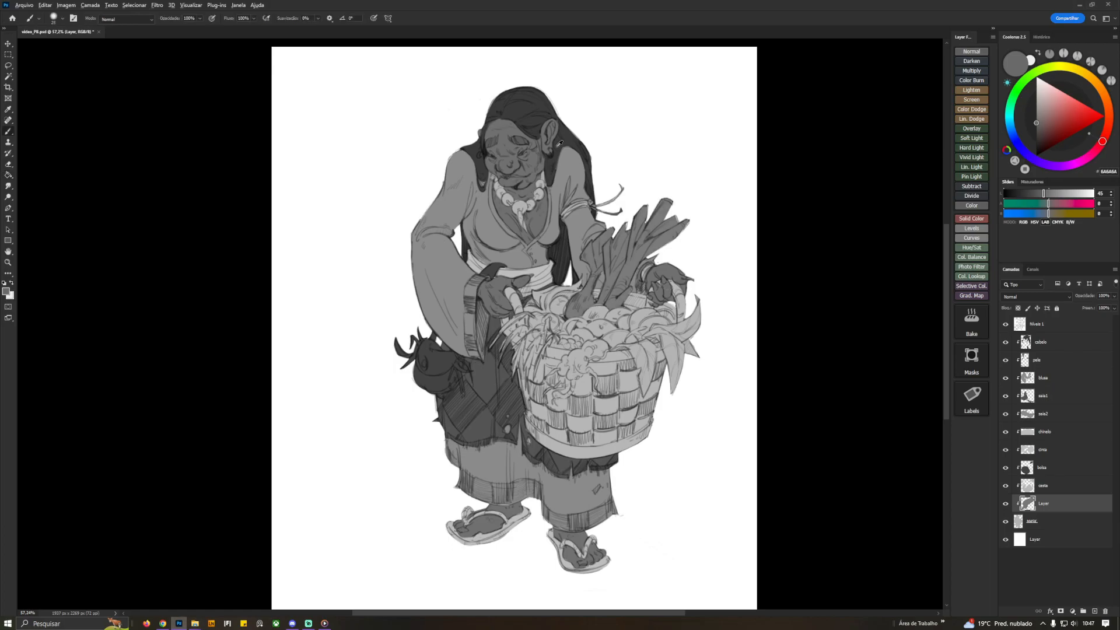
Lock the leek layer's transparent pixels and shade the upper leaves with darker grey #535353
key("/")
left_click(1036, 130)
mouse_move(683, 214)
left_mouse_down()
mouse_move(664, 233)
mouse_move(633, 222)
mouse_move(606, 248)
left_mouse_up()
Add a clipped layer below the leek layer, fill the lassoed round fruits with dark grey and fine-tune their lightness with Hue/Saturation
key("l")
key("ctrl+shift+alt+n")
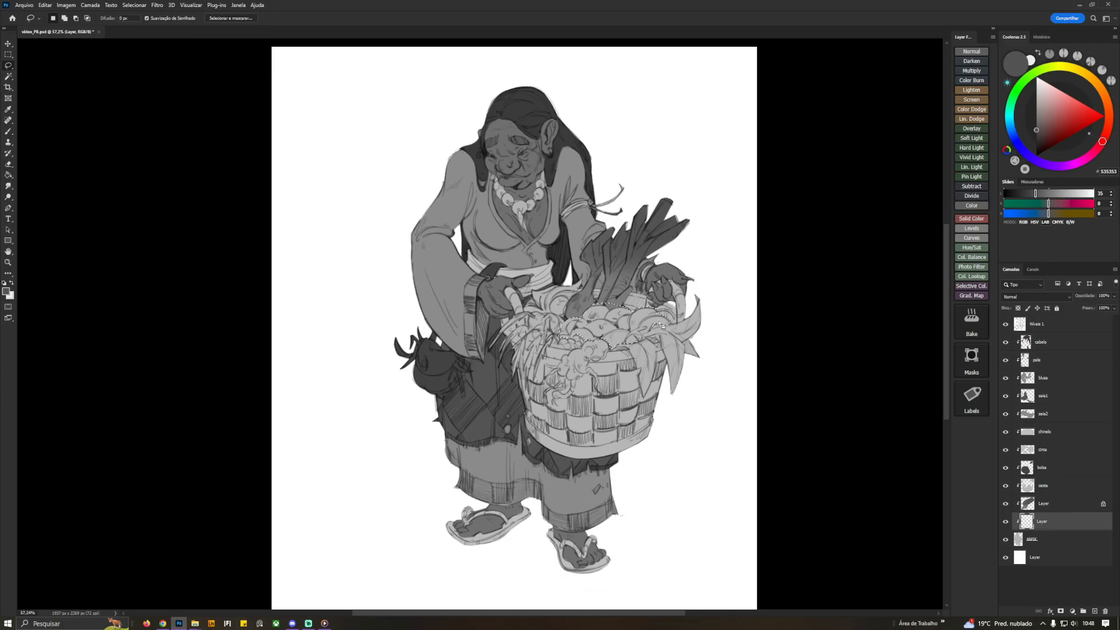
key("g")
left_click(639, 330)
key("ctrl+u")
left_click_drag(805, 235, 810, 235)
left_click(912, 145)
Add a clipped layer above the base shape, lasso the leaves hanging over the basket's rim and fill them with dark grey
left_click(1033, 539)
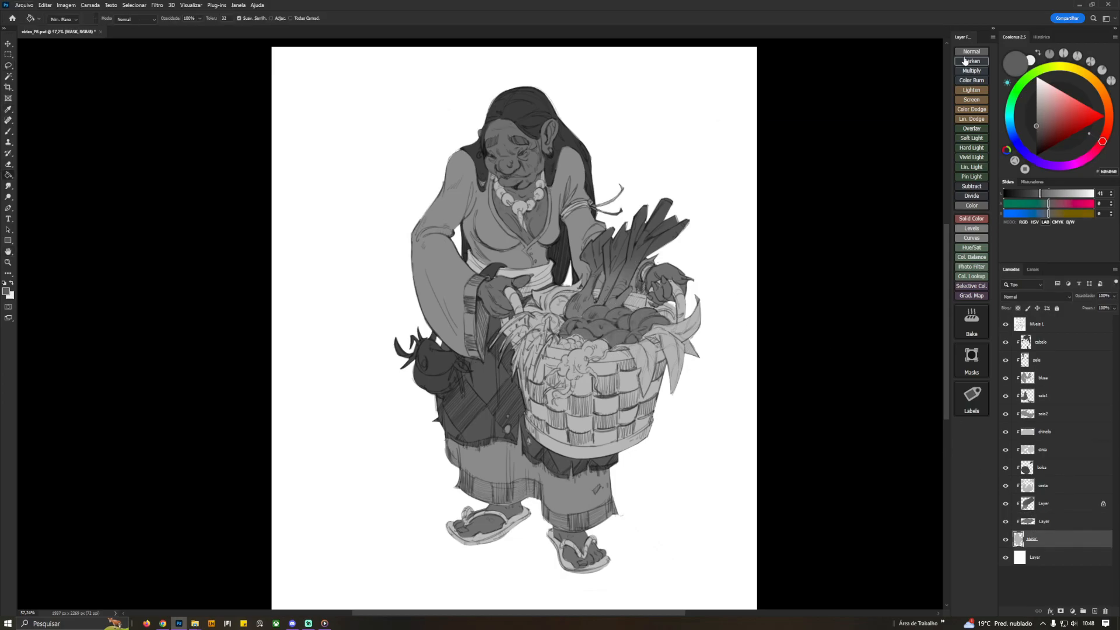
key("ctrl+shift+alt+n")
key("l")
left_click_drag(541, 314, 582, 283)
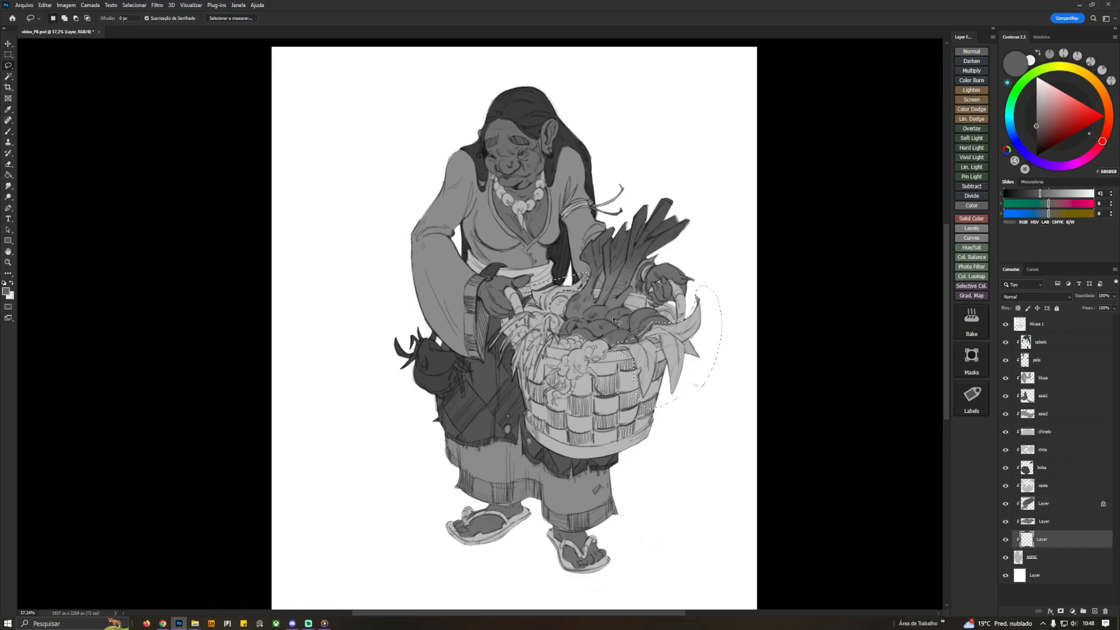
scroll(666, 216, "down", 1)
key("g")
left_click(656, 331)
key("ctrl+d")
Fill the remaining fruit at the back of the basket on the fruit layer and clear the selection
scroll(655, 330, "up", 2)
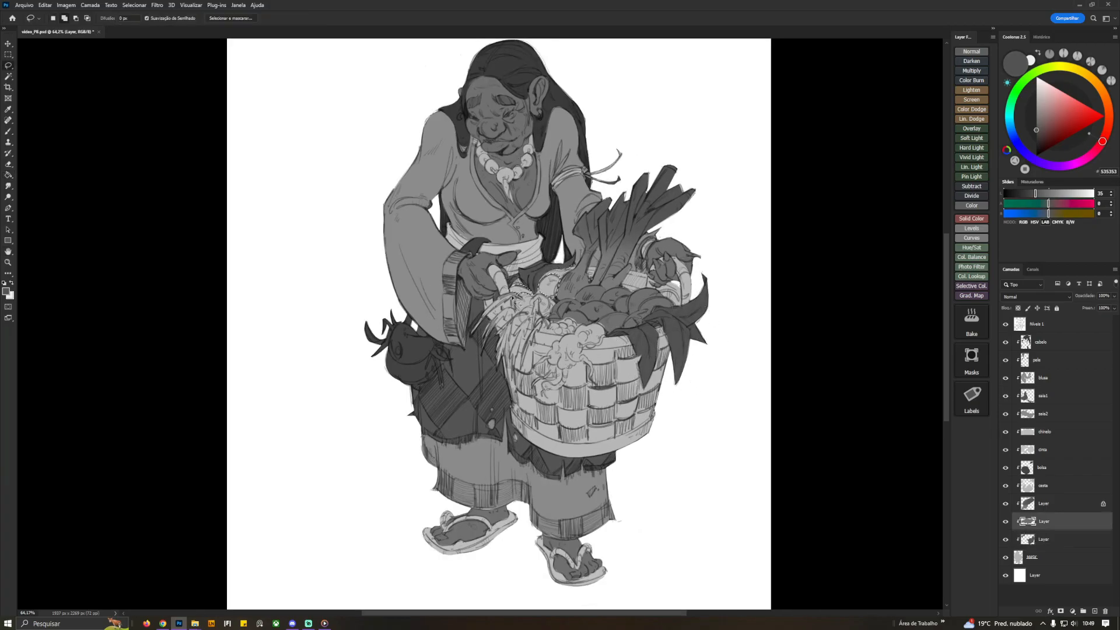
left_click(549, 285)
key("ctrl+d")
Name the leek layer alho_poro
key("b")
left_click(1043, 539)
left_click(1044, 504)
double_click(1043, 504)
type("alho_poro")
key("Return")
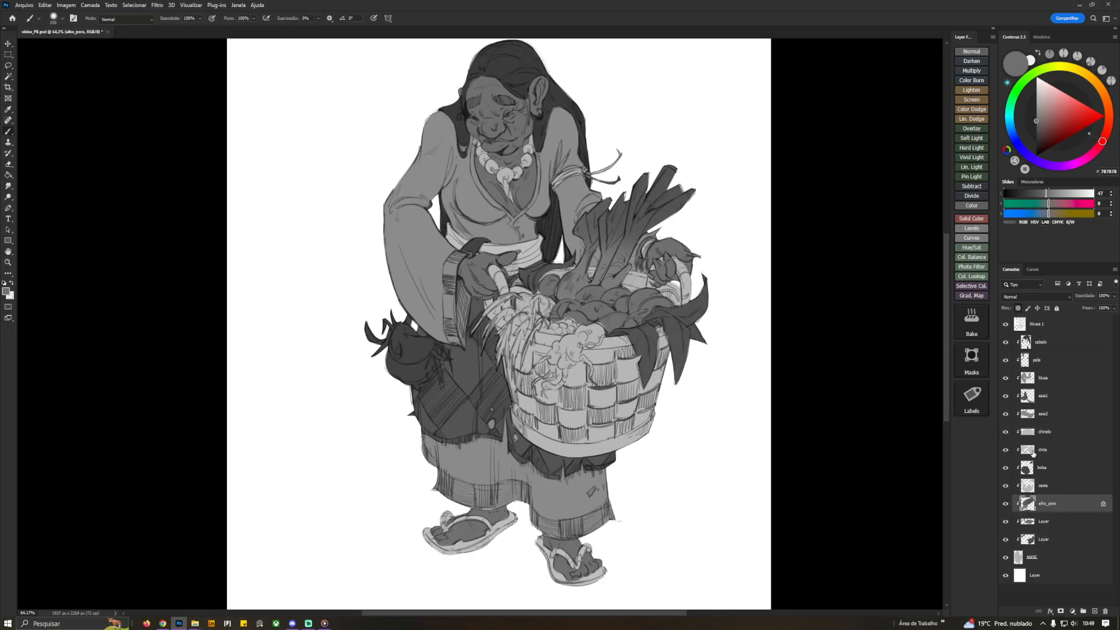
Name the fruit layer laranjas and the hanging leaves' layer mato
double_click(1043, 522)
type("laranjas")
key("Return")
double_click(1043, 540)
type("mato")
key("Return")
Add a clipped layer above the base shape and fill the ginger root on the basket's front with grey sampled from the leek
left_click(1044, 558)
left_click(982, 52)
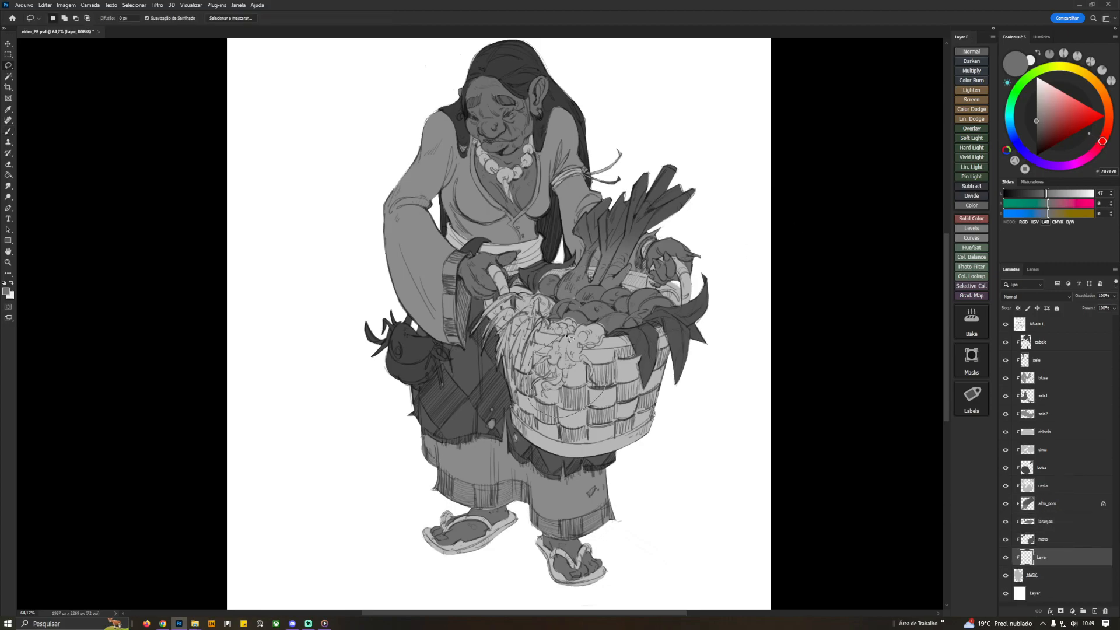
left_click(621, 259, "alt")
left_click(577, 347)
key("ctrl+d")
Add another clipped layer directly above the base shape and name the ginger layer gengibre
left_click(1035, 575)
left_click(980, 52)
double_click(1042, 557)
type("gengibre")
key("Return")
Lasso the bunch of carrots under the hand on the new lowest clipped layer and fill it with dark grey #535353
key("alt+bracketleft")
key("l")
left_click_drag(507, 294, 533, 294)
key("g")
left_click(583, 310, "alt")
left_click(513, 335)
left_click(642, 338, "alt")
left_click(513, 335)
key("b")
key("ctrl+d")
Name the carrot layer cenouras
type("ce")
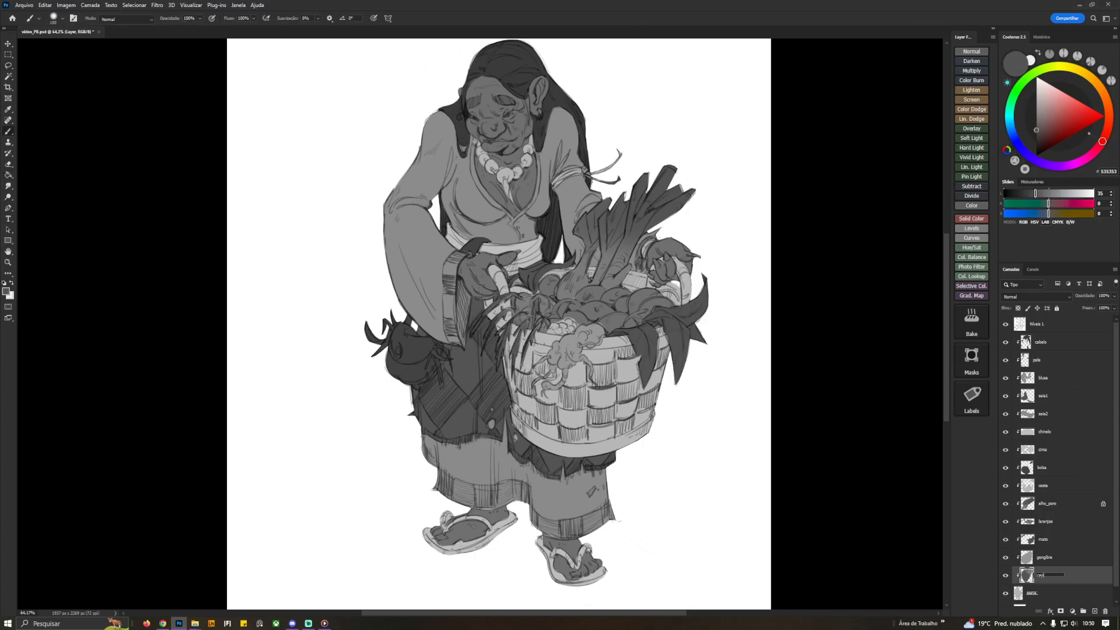
type("nouras")
key("Return")
Add a clipped layer below cenouras, lasso the small fruits beside the ginger and fill them with dark grey #535353
key("ctrl+alt+shift+n")
key("l")
left_click_drag(548, 331, 552, 335)
key("g")
left_click(584, 321)
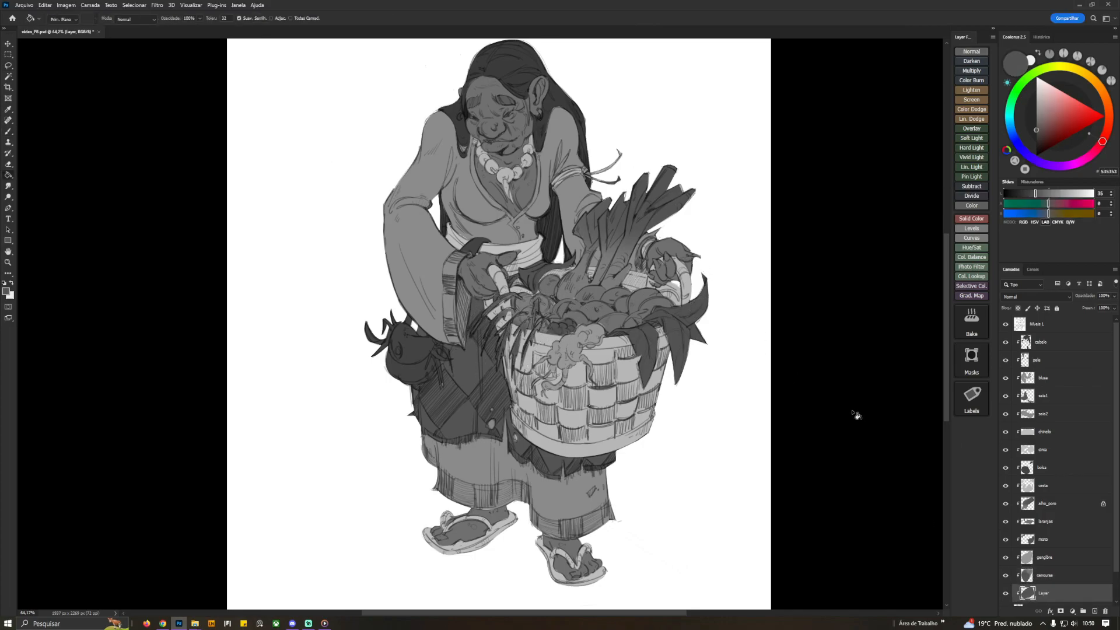
Add a clipped layer for the adornments, and lasso and fill the armband and the wrist bracelet on it
left_click(1005, 539)
left_click(1005, 539)
left_click(1037, 324)
left_click(1005, 324)
left_click(1043, 485)
left_click(1005, 324)
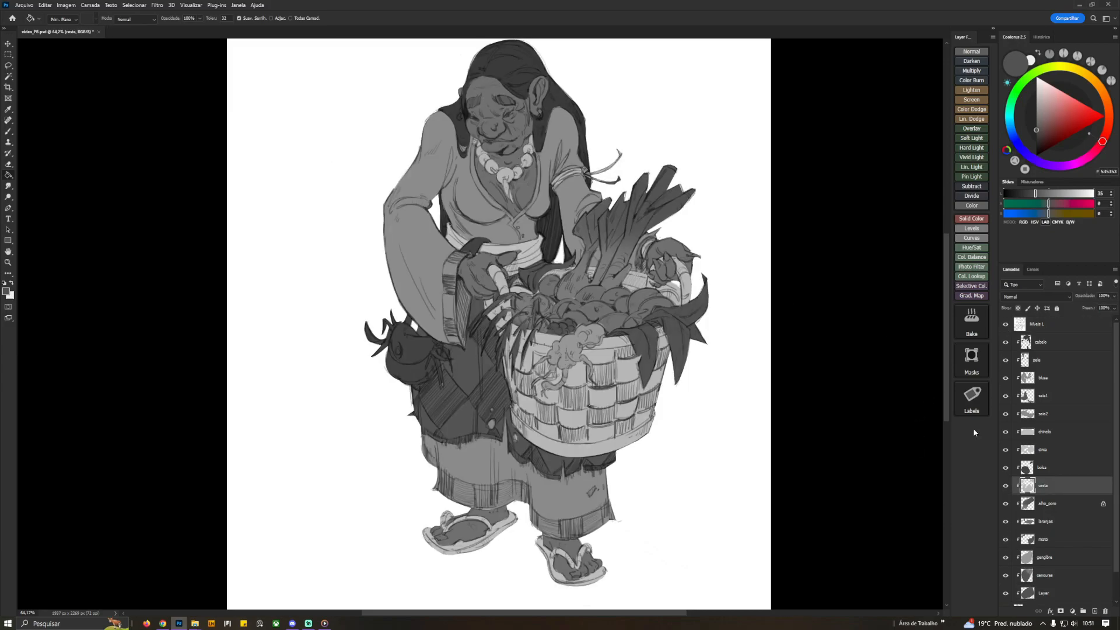
key("ctrl+alt+shift+n")
key("l")
left_click_drag(552, 169, 560, 184)
key("g")
left_click(651, 248)
Lasso the bead necklace and fill it with the hair's near-black grey #2E2E2E, and clear the selection
key("l")
left_click_drag(472, 139, 530, 169)
key("g")
left_click(545, 139, "alt")
left_click(528, 168)
key("ctrl+d")
Patch the blouse's neckline beside the necklace on the blusa layer with the sampled blouse grey
left_click_drag(679, 112, 676, 180)
left_click(675, 305, "ctrl")
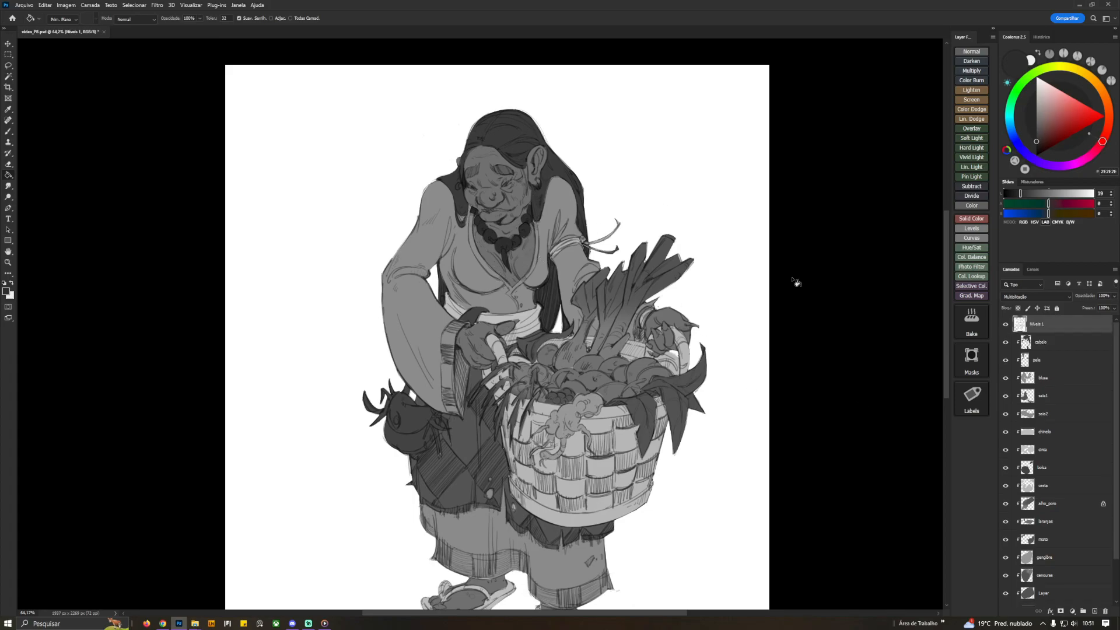
left_click(1005, 324)
left_click(466, 246, "ctrl")
left_click(1005, 324)
key("b")
left_click(466, 246, "alt")
left_click_drag(476, 211, 515, 212)
key("l")
left_click_drag(475, 252, 496, 231)
key("g")
left_click(495, 227)
key("ctrl+0")
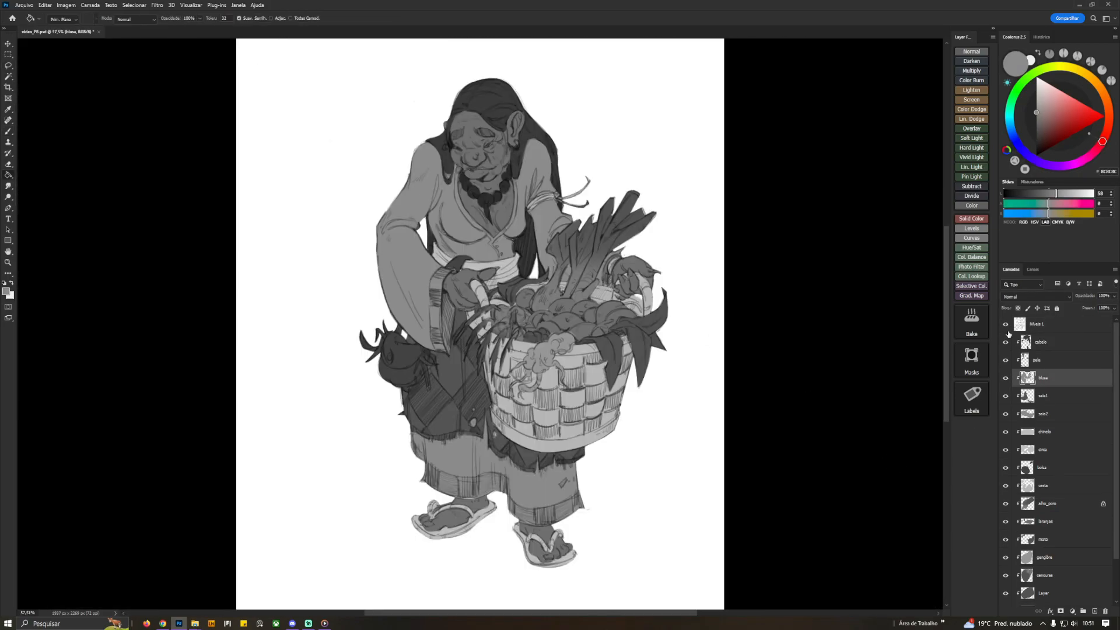
Select every layer from Niveis 1 down to the base shape and slightly enlarge and reposition the whole character on the canvas
left_click(1005, 325)
left_click_drag(671, 327, 625, 367)
key("ctrl+0")
left_click(1004, 325)
left_click(1037, 324)
scroll(1040, 525, "down", 5)
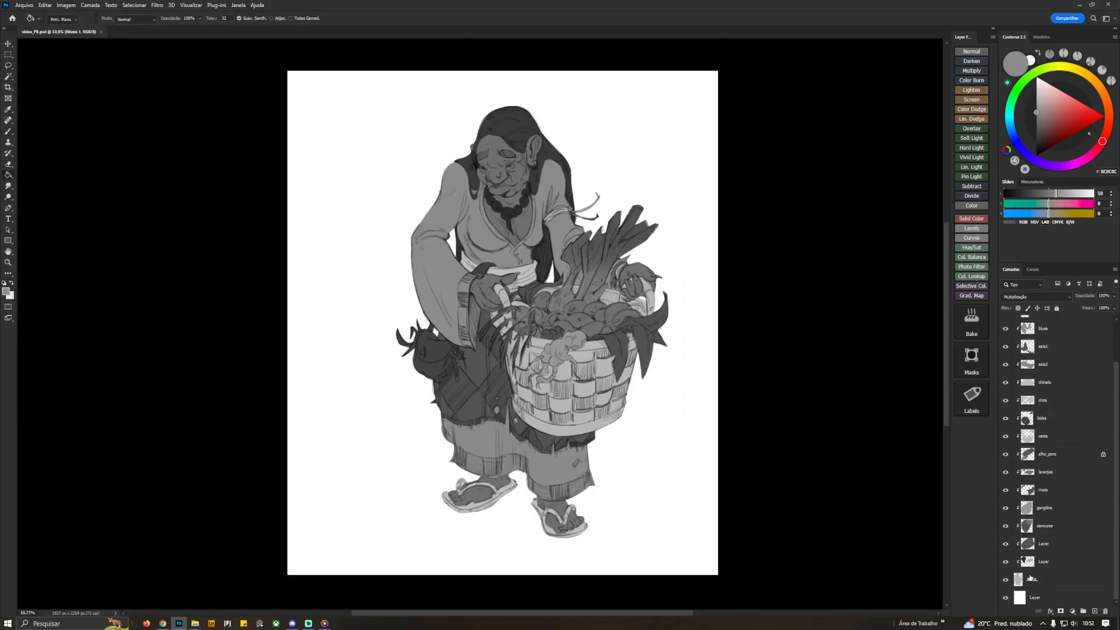
left_click(1040, 579, "shift")
key("ctrl+t")
left_click_drag(718, 70, 734, 52)
left_click_drag(709, 150, 686, 167)
key("Return")
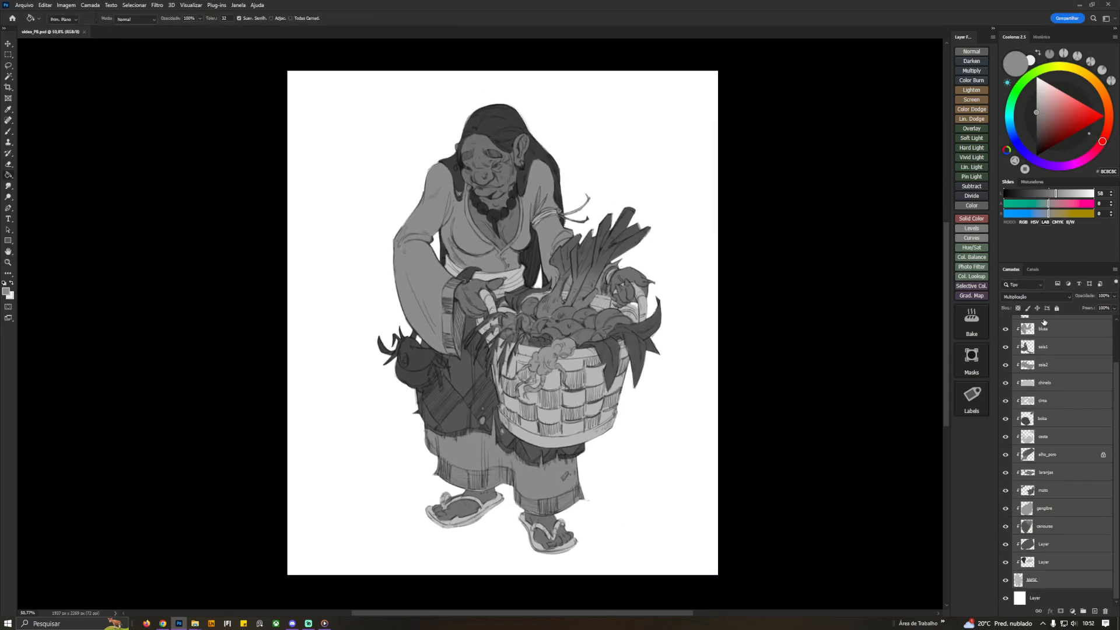
Name the two unnamed clipped layers LIME and adornos, and label the base shape layer green
left_click(1044, 561)
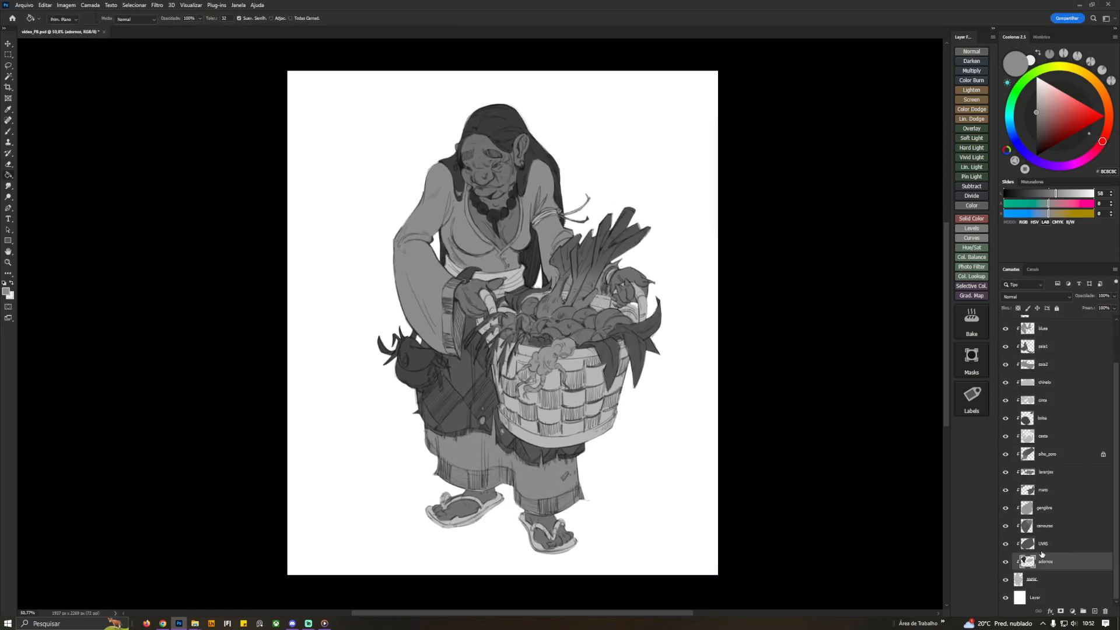
left_click(1035, 580)
left_click(971, 401)
left_click(970, 442)
Label all clipped layers from adornos up to cabelo blue
left_click(1044, 561)
scroll(1044, 466, "up", 5)
left_click(1044, 343, "shift")
left_click(970, 401)
left_click(969, 453)
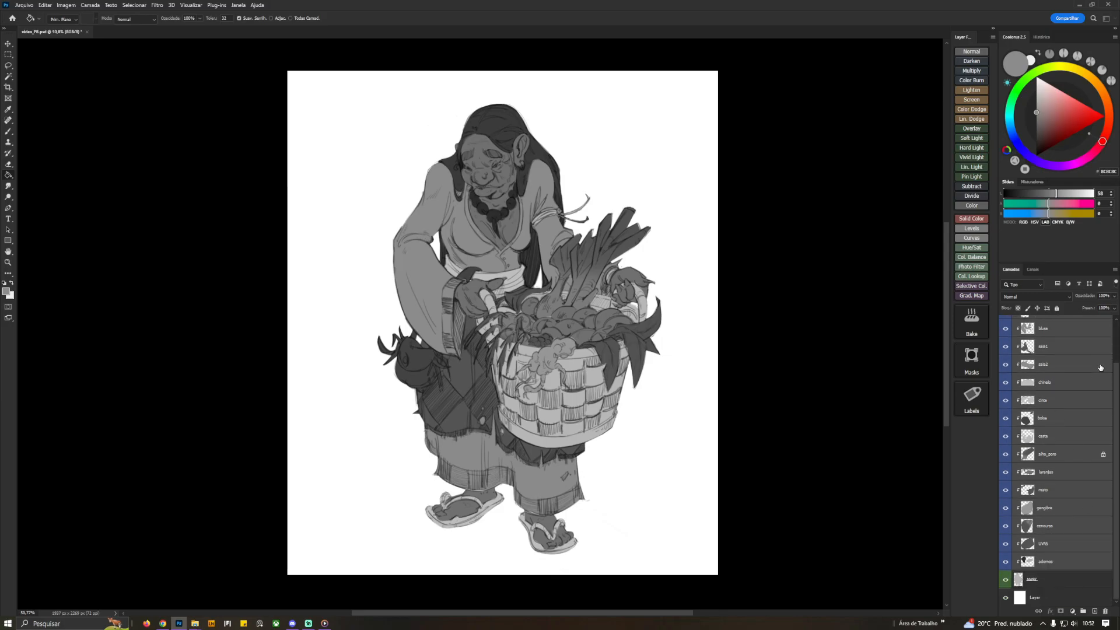
Group the clipped layers from cabelo down together with the base shape layer and name the group base
left_click(1100, 371)
scroll(1085, 367, "up", 3)
left_click(1053, 344)
scroll(1049, 408, "down", 3)
left_click(1029, 579, "shift")
key("ctrl+g")
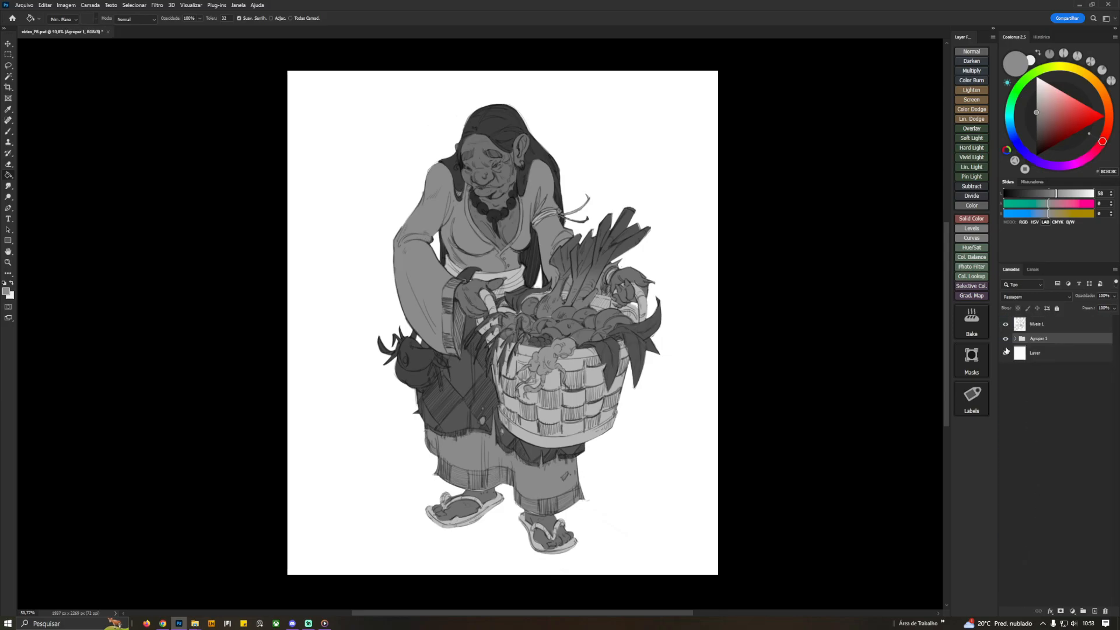
key("Return")
Add a Multiply layer above the base group, reset the colours to the black and white defaults and put the layer in a group
left_click(971, 70)
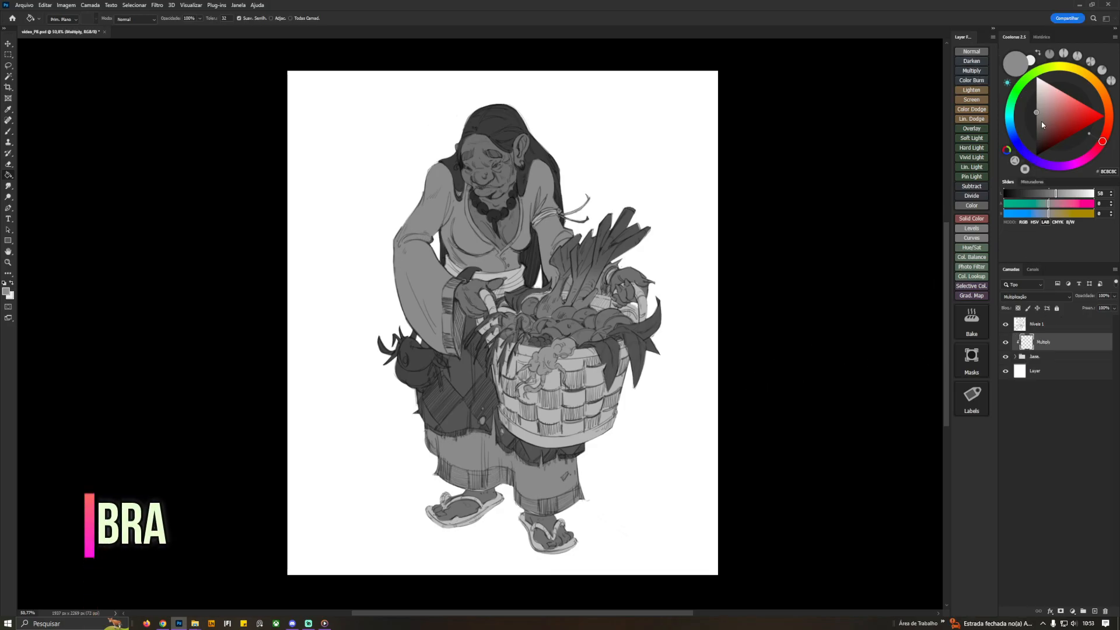
key("d")
right_click(525, 450, "shift")
left_click(804, 301)
key("ctrl+g")
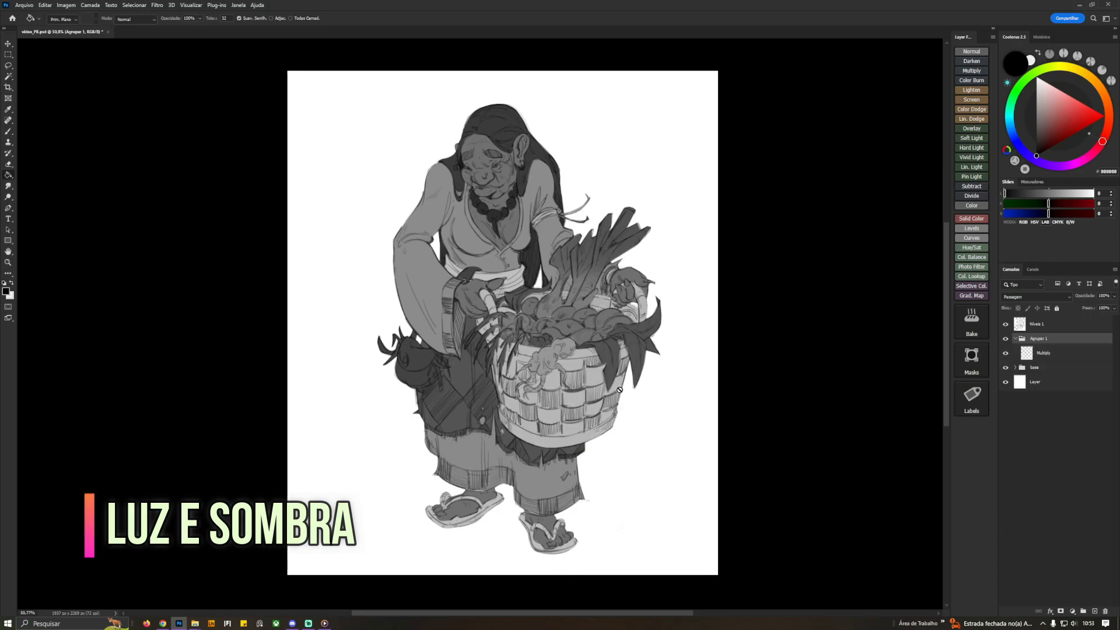
Undo the layer grouping, clip the Multiply layer to the base group and draw a black gradient rising from the feet
key("ctrl+z")
key("ctrl+alt+g")
key("shift+g")
key("shift+g")
left_click_drag(487, 558, 600, 110)
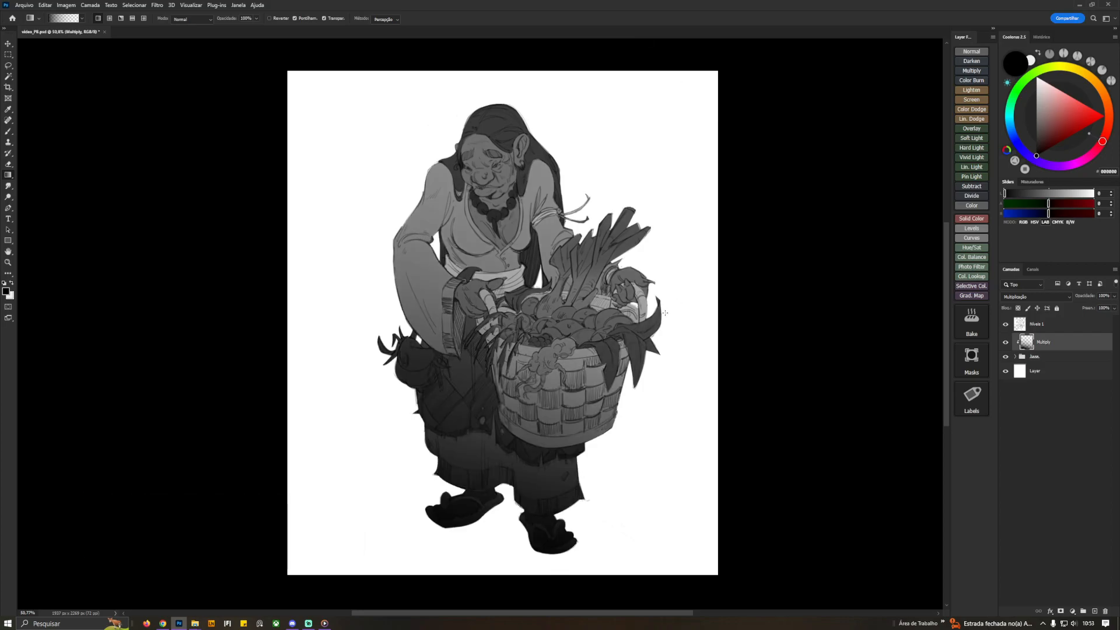
Redraw the gradient from the skirt's hem up to the head and lower the Multiply layer's opacity
key("ctrl+minus")
key("ctrl+minus")
key("ctrl+z")
left_click_drag(475, 513, 535, 169)
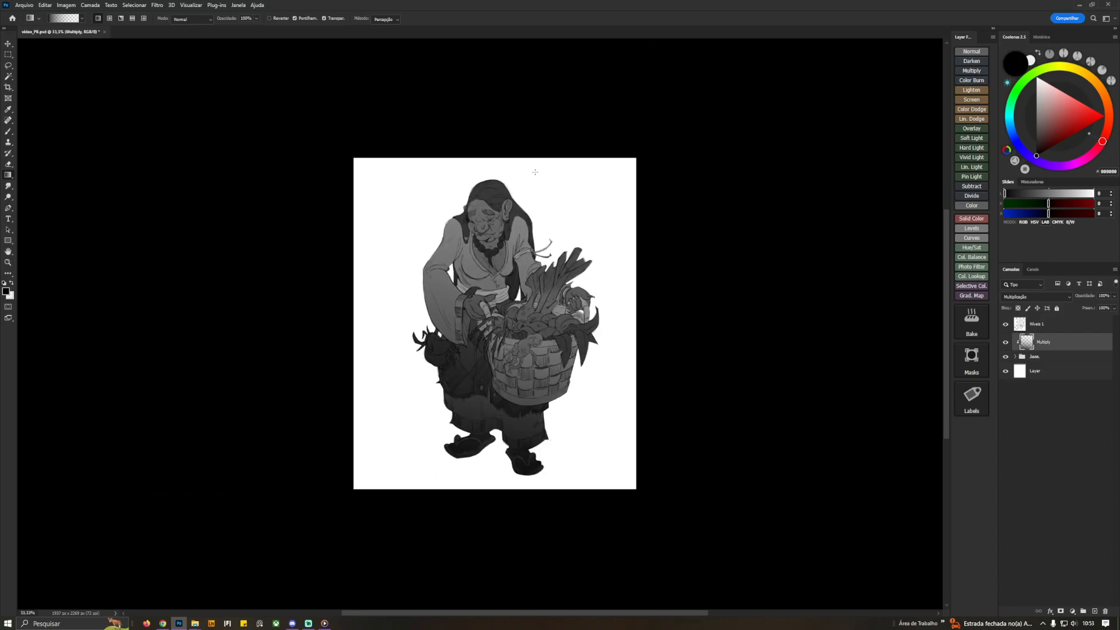
left_click(1114, 296)
left_click_drag(1093, 304, 1090, 305)
Add a second clipped Multiply layer above the gradient layer and choose the square brush preset
left_click(1030, 345)
left_click(971, 72)
key("ctrl+plus")
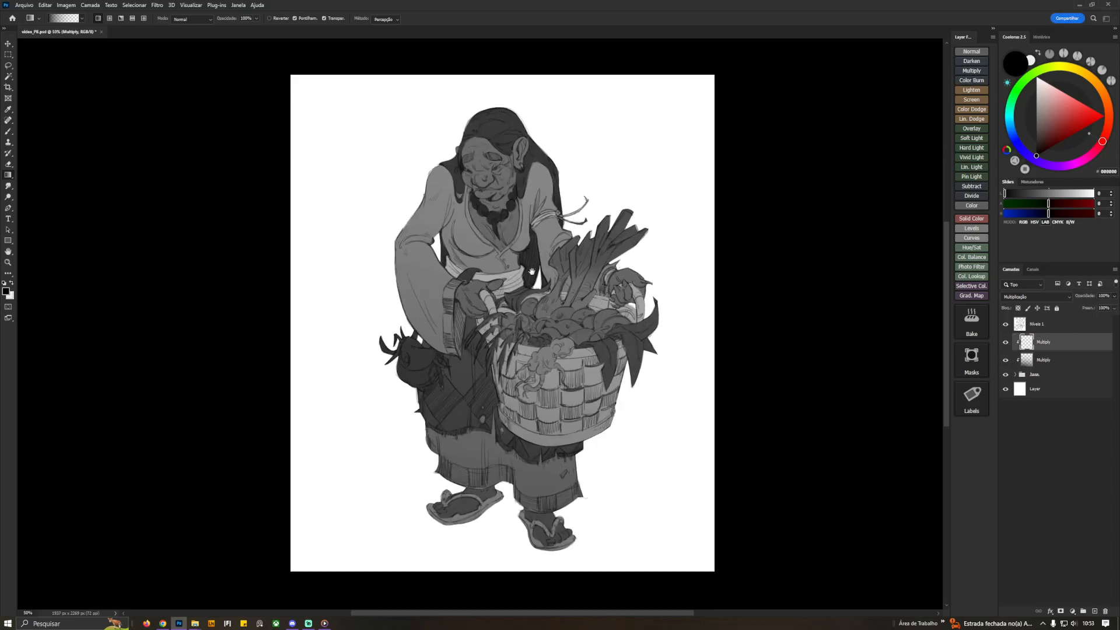
left_click_drag(528, 270, 530, 284)
key("b")
right_click(527, 302)
left_click(765, 449)
Undo the test stroke on the left-hand sleeve and set the new Multiply layer's opacity to 43%
left_click_drag(434, 252, 432, 299)
key("ctrl+z")
left_click(1113, 296)
left_click_drag(1114, 305, 1089, 310)
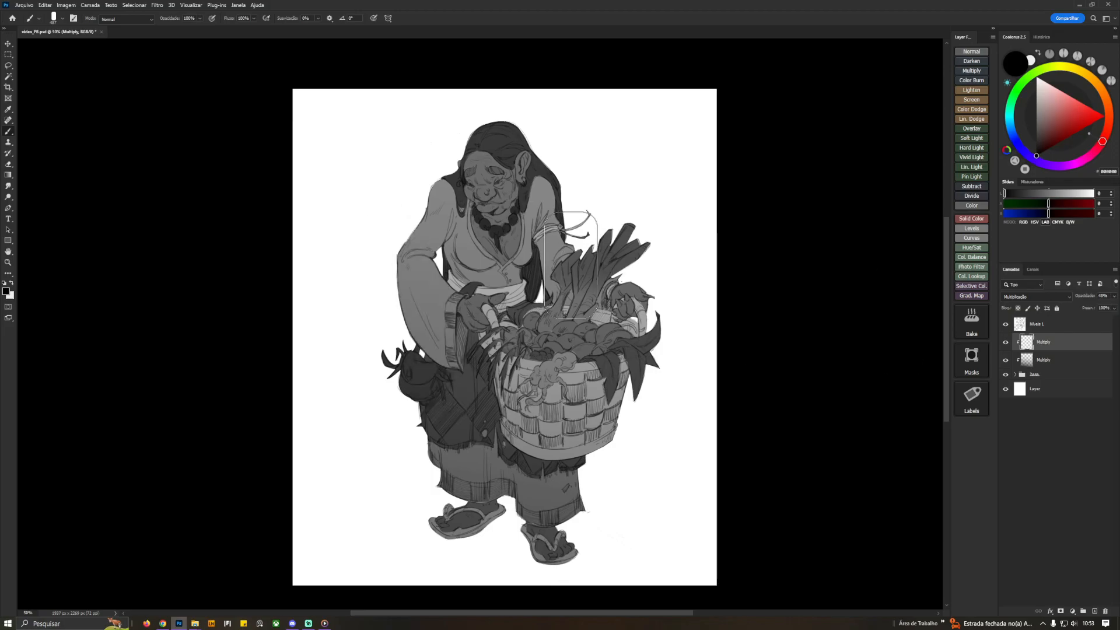
Replace the square brush with a narrower preset and paint the shadow under the chin and over the necklace
mouse_move(481, 199)
left_mouse_down()
mouse_move(507, 201)
mouse_move(509, 239)
left_mouse_up()
right_click(490, 282)
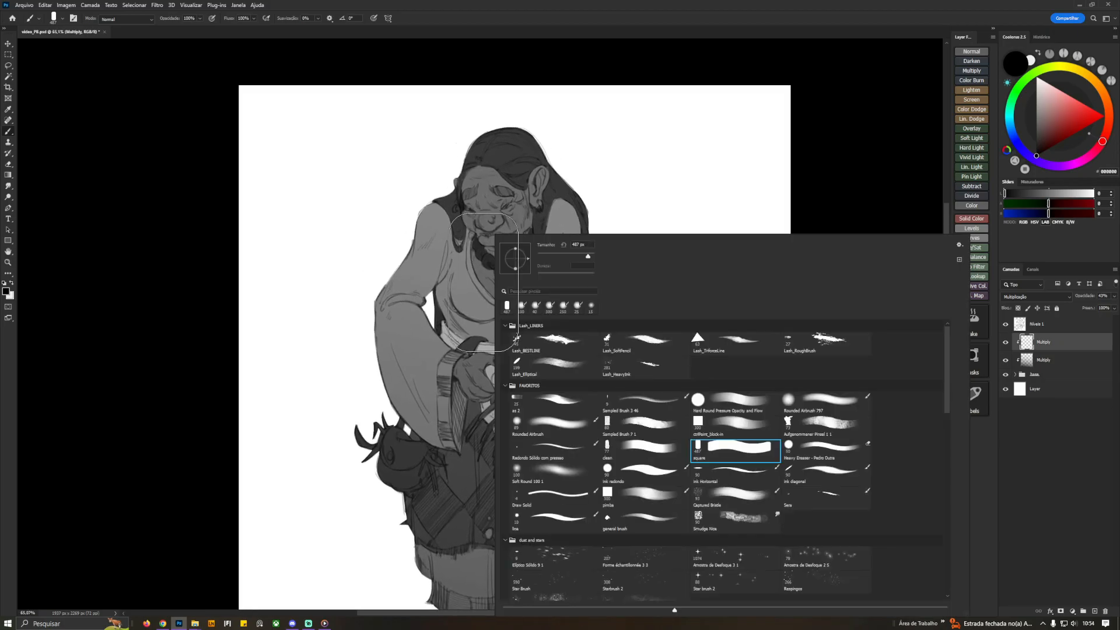
double_click(642, 449)
key("ctrl+z")
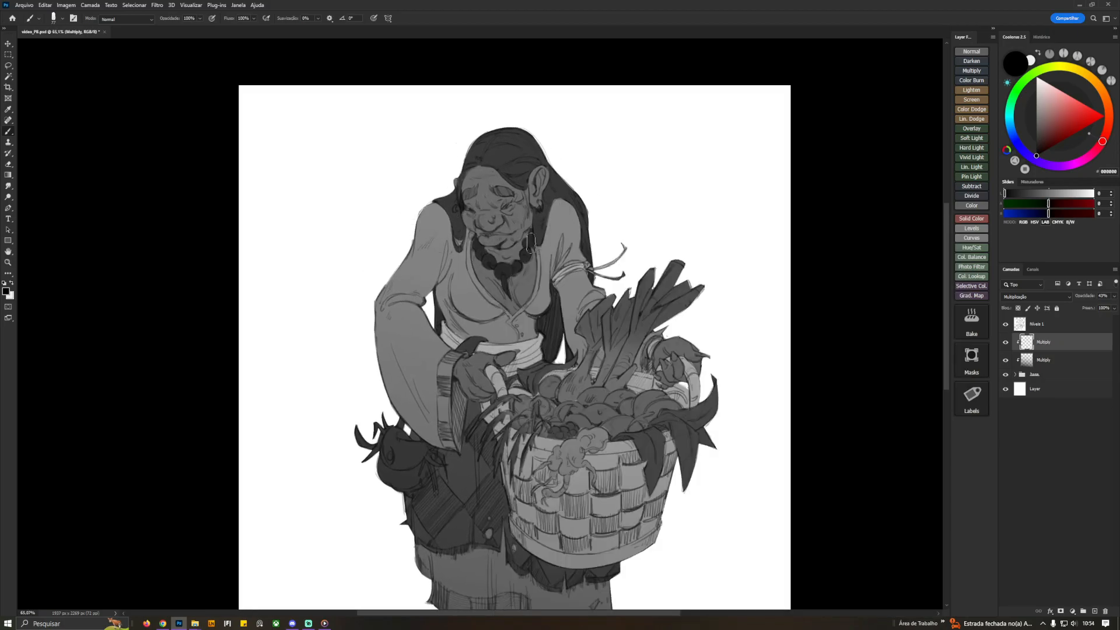
right_click(585, 222)
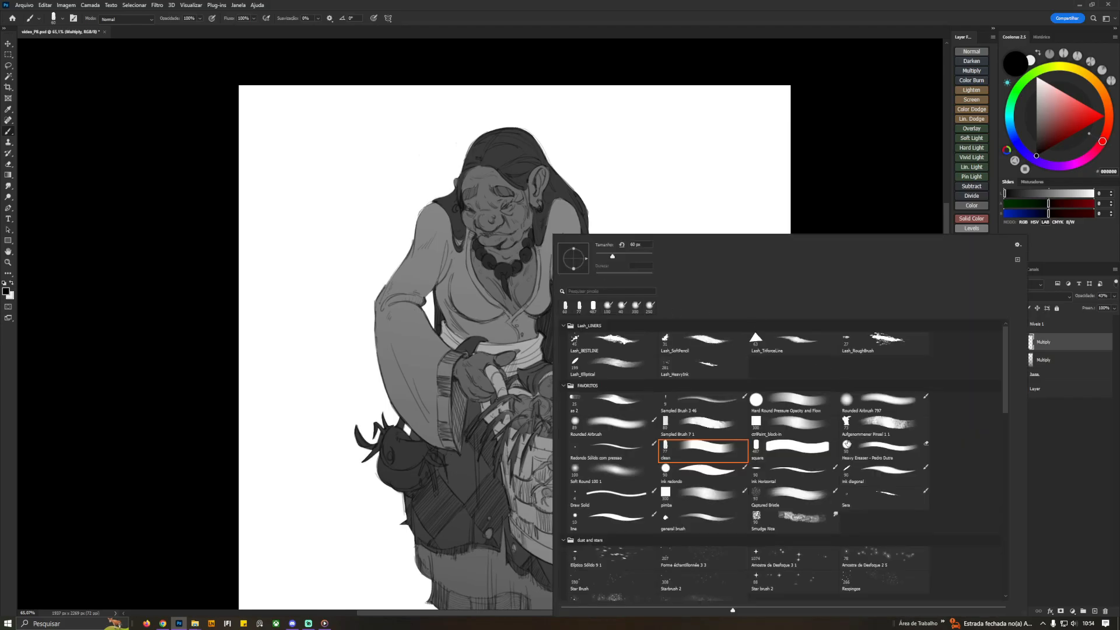
double_click(875, 473)
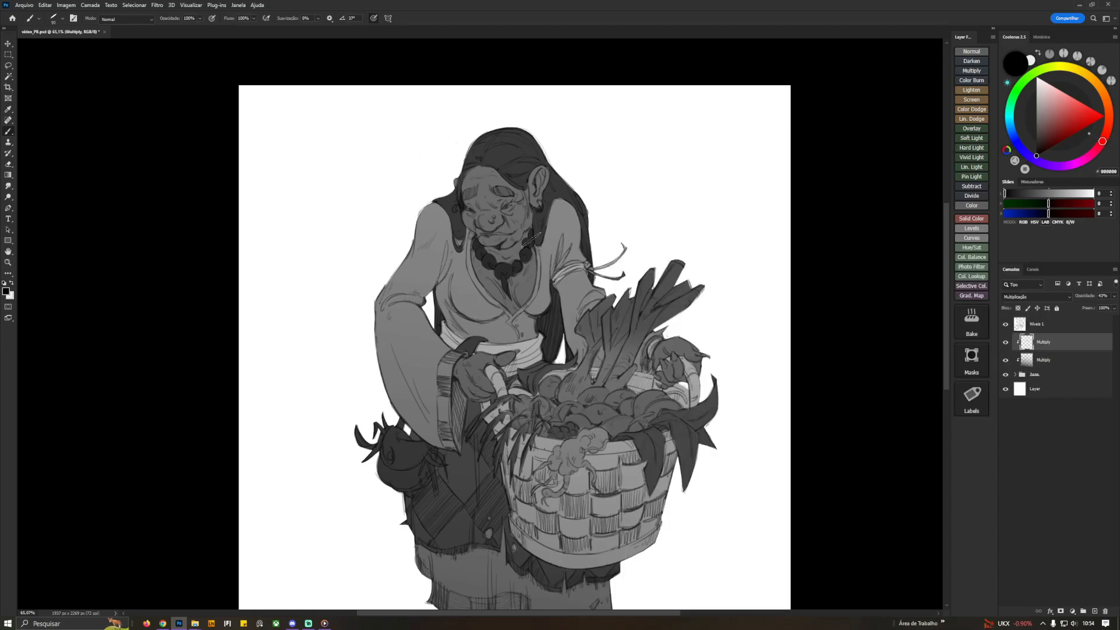
mouse_move(473, 212)
left_mouse_down()
mouse_move(487, 234)
mouse_move(512, 227)
left_mouse_up()
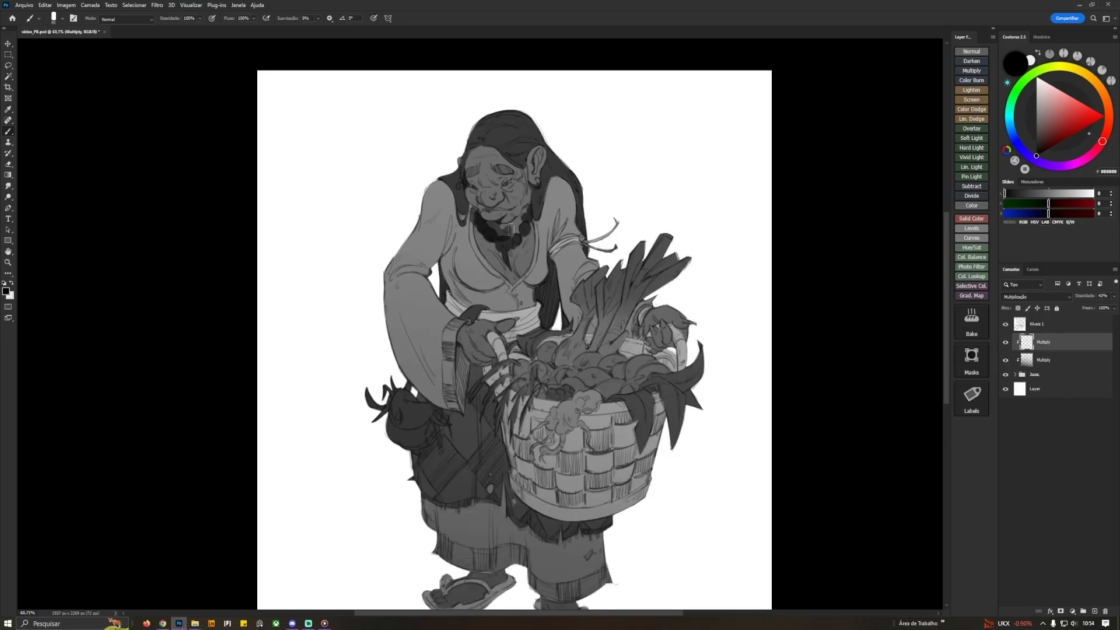
left_click_drag(482, 226, 520, 222)
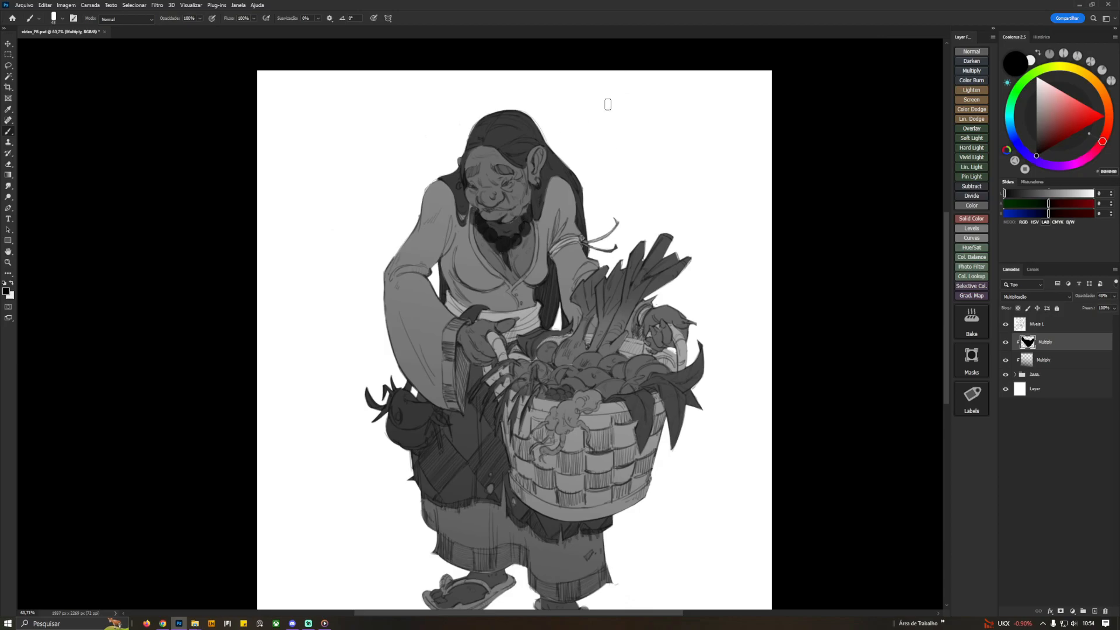
Add a Normal layer at the top of the stack and draw a small light-direction arrow in the white area beside the head
left_click(980, 52)
left_click_drag(1052, 343, 1050, 318)
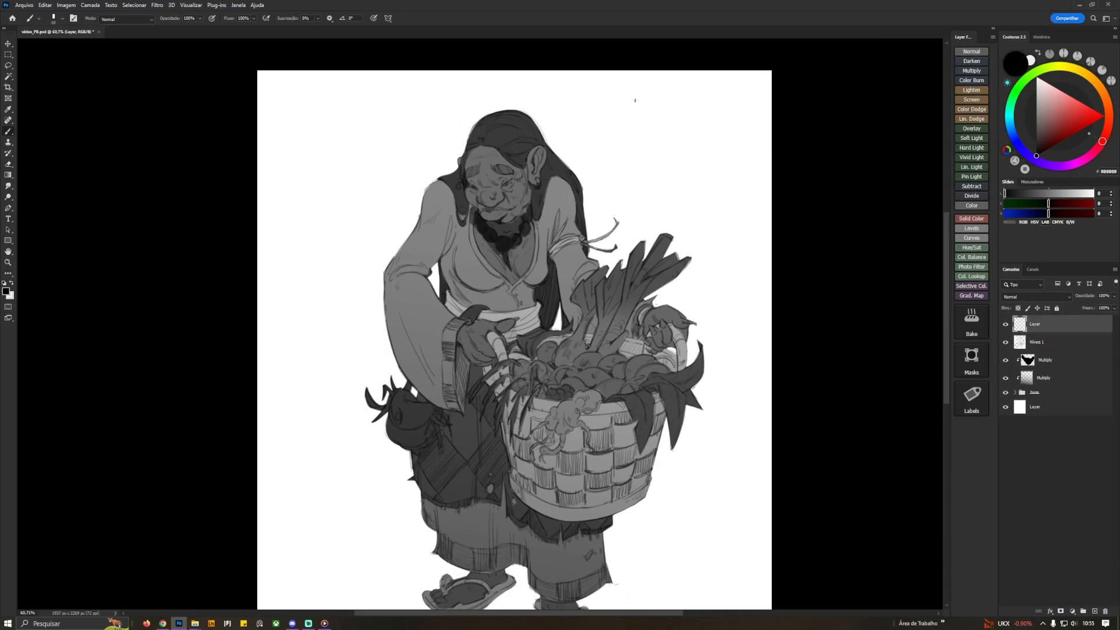
mouse_move(646, 100)
left_mouse_down()
mouse_move(627, 87)
mouse_move(642, 100)
left_mouse_up()
key("ctrl+z")
key("ctrl+z")
key("ctrl+z")
key("e")
key("b")
key("e")
left_click_drag(642, 89, 635, 106)
key("b")
key("[")
Paint shadows on the neck, under the bust and along the side of the blouse on the upper Multiply layer
left_click(1034, 366)
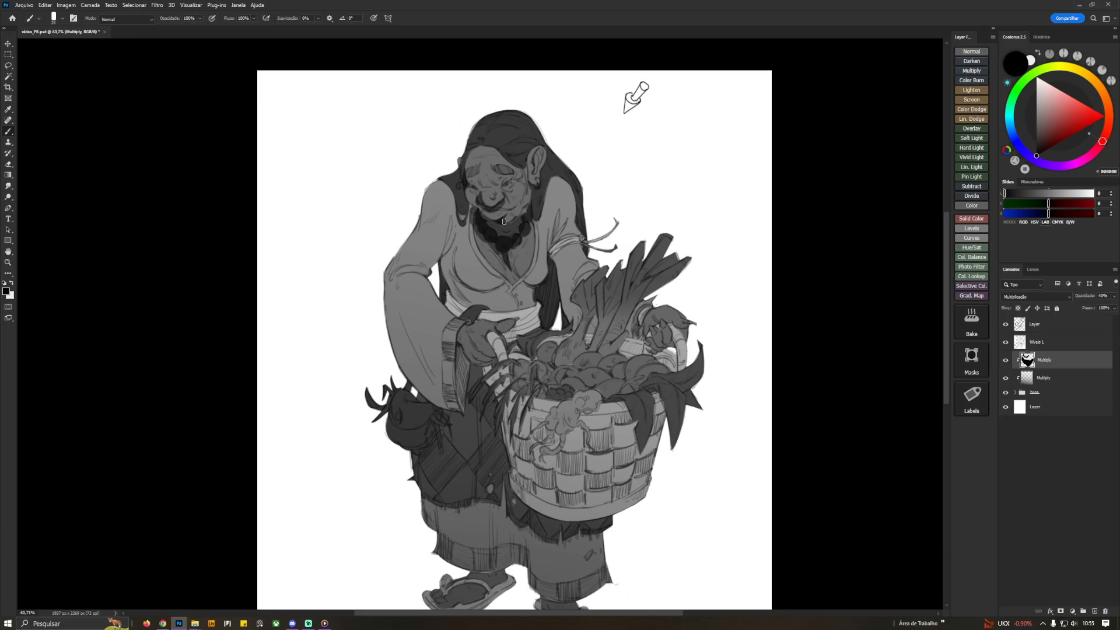
mouse_move(465, 212)
left_mouse_down()
mouse_move(489, 245)
mouse_move(446, 275)
mouse_move(473, 307)
mouse_move(513, 275)
mouse_move(548, 309)
mouse_move(551, 274)
mouse_move(527, 290)
left_mouse_up()
left_click_drag(449, 294, 471, 306)
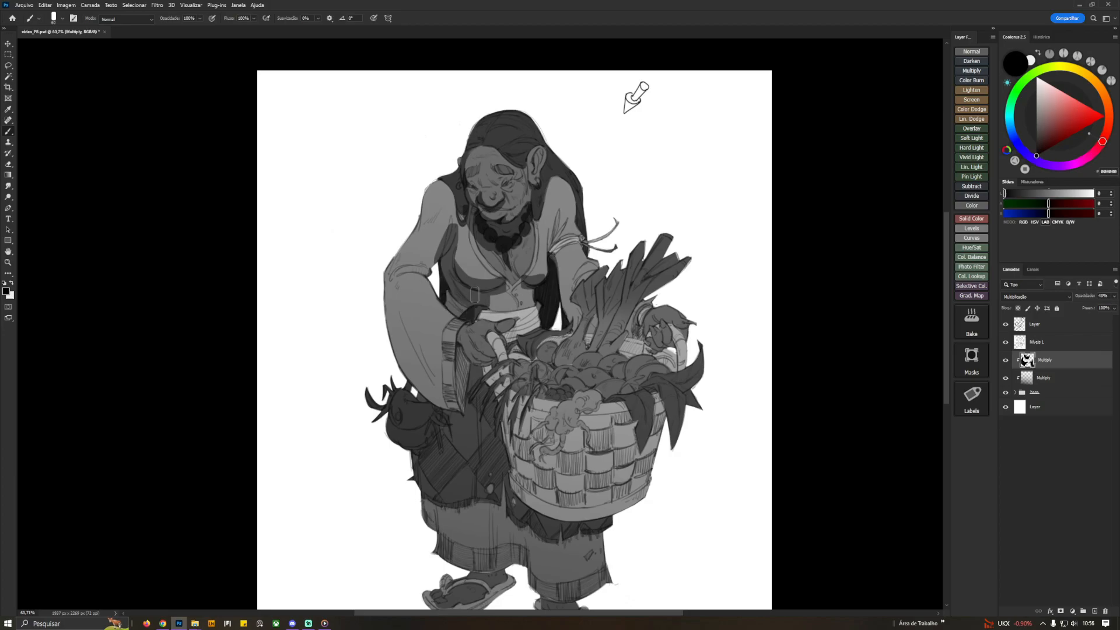
key("e")
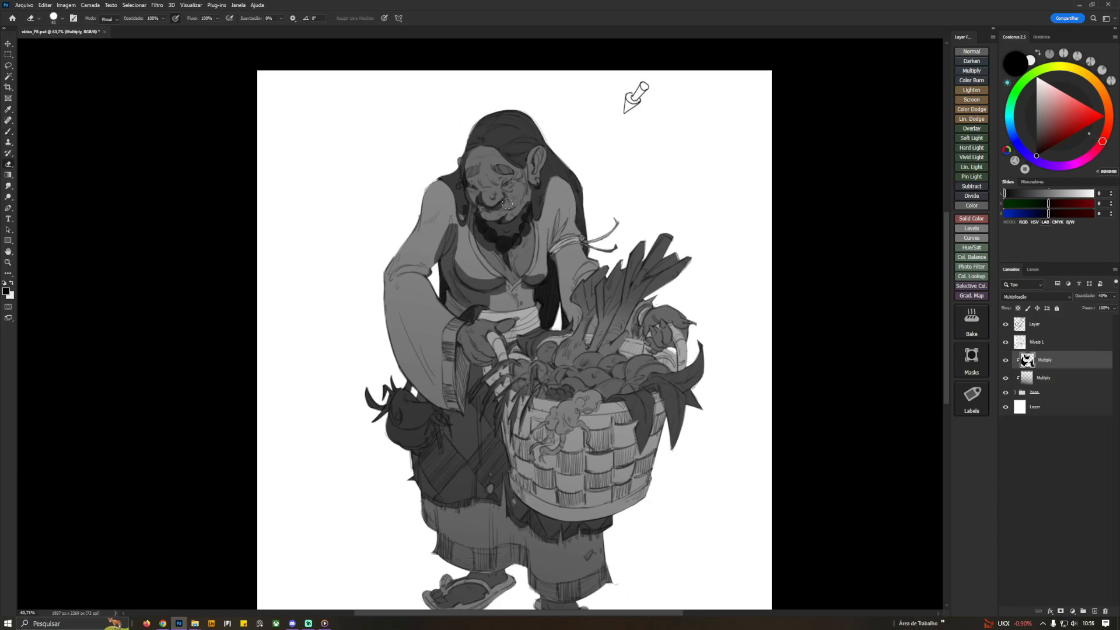
Shade the face and ear area and the front of the hair, erasing the shadow's edges where needed
key("b")
mouse_move(472, 185)
left_mouse_down()
mouse_move(479, 174)
mouse_move(501, 185)
mouse_move(472, 183)
mouse_move(535, 147)
left_mouse_up()
key("e")
key("b")
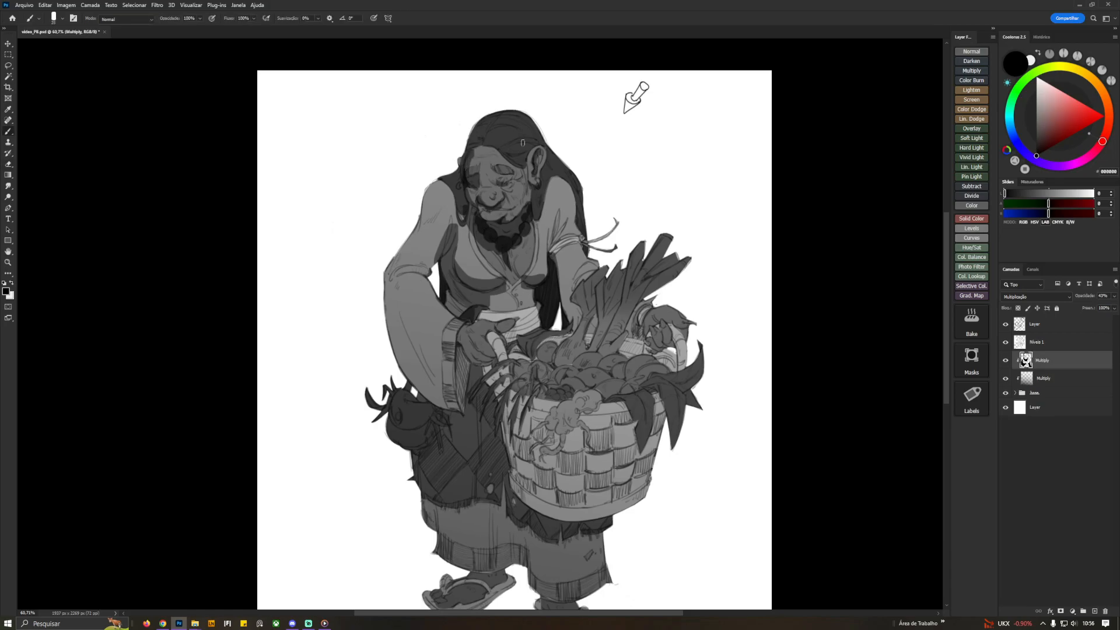
key("e")
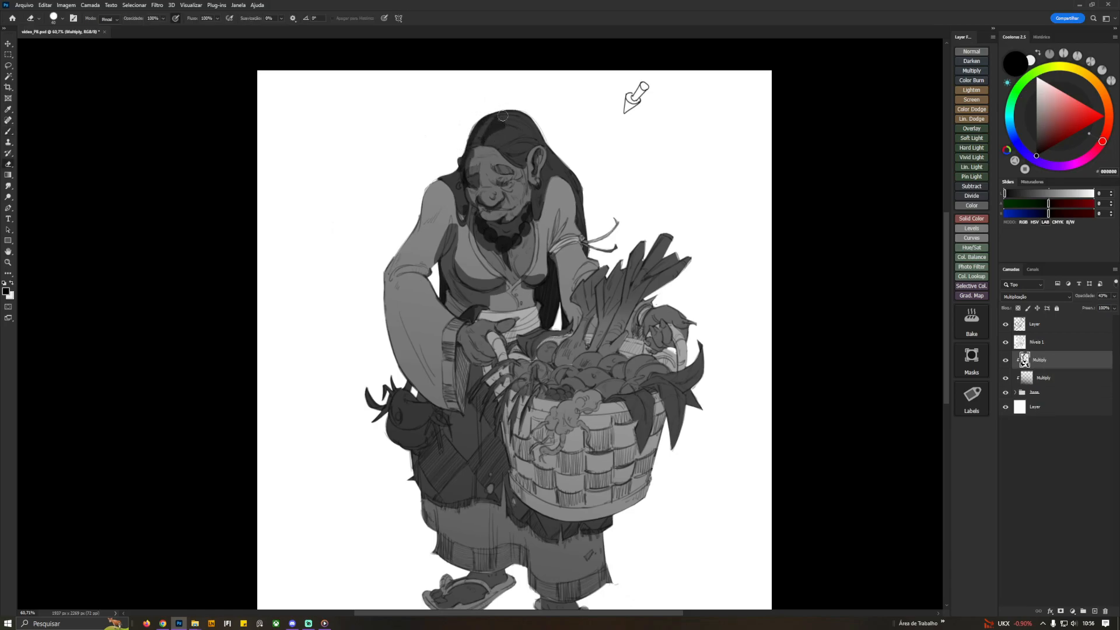
Paint the shadow the hair casts on the left-hand shoulder and touch up the shading around the nose and mouth
key("b")
mouse_move(434, 191)
left_mouse_down()
mouse_move(461, 207)
mouse_move(452, 170)
mouse_move(446, 176)
left_mouse_up()
key("bracketright")
key("bracketright")
key("bracketright")
key("bracketright")
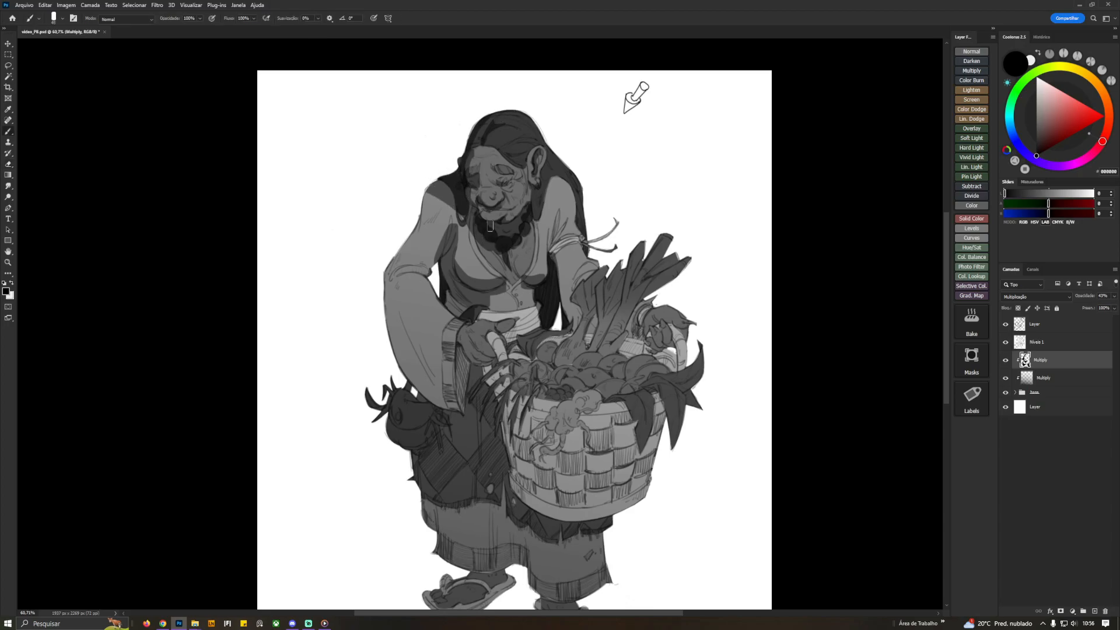
key("e")
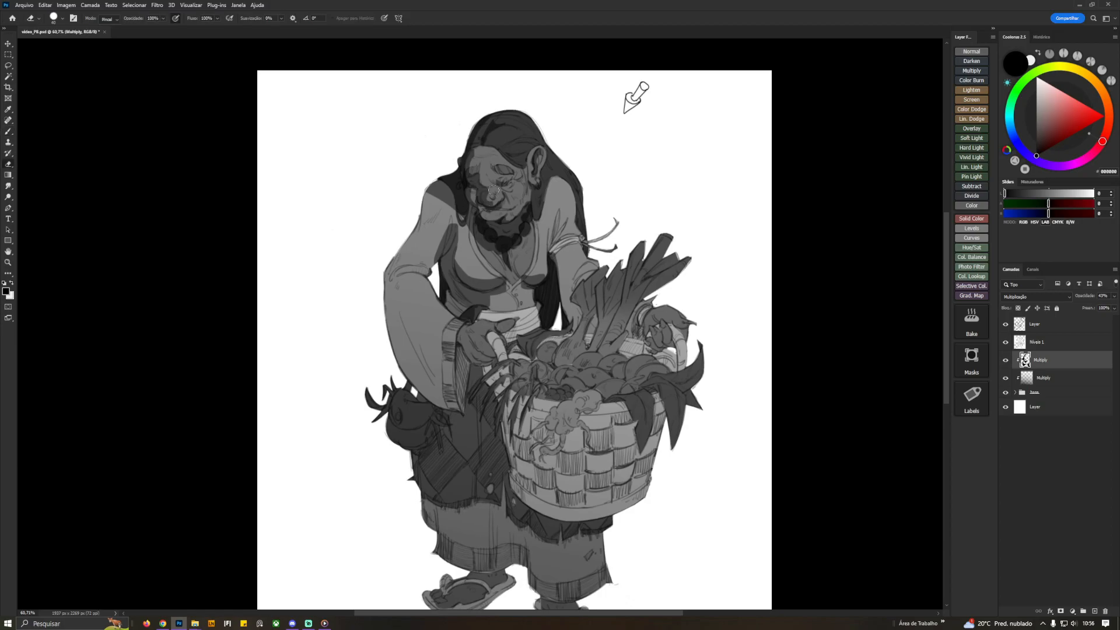
key("b")
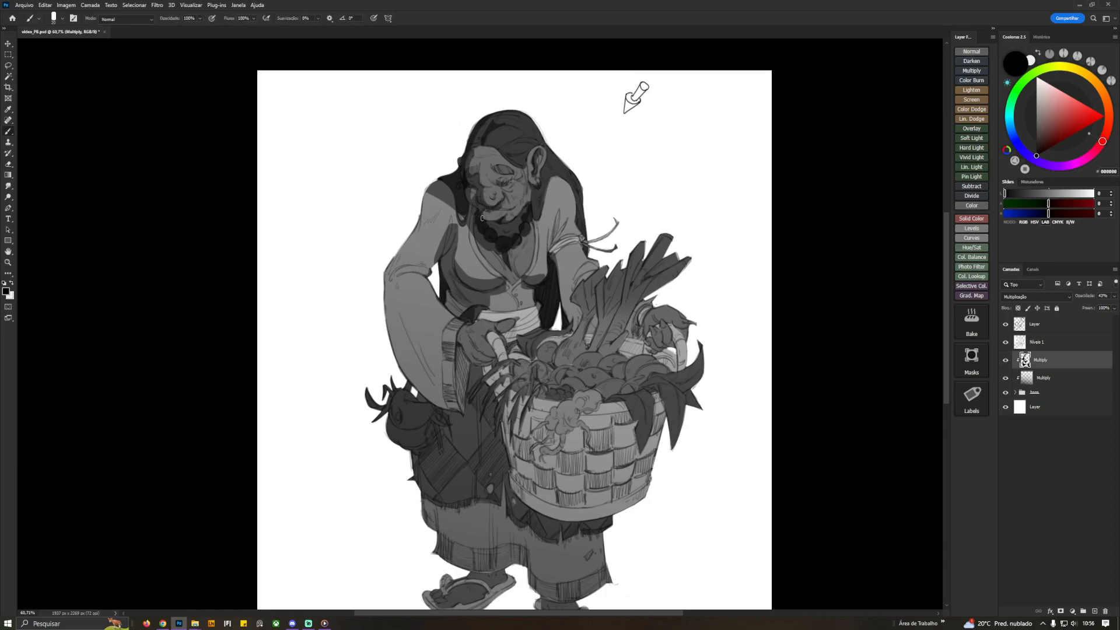
Enlarge the brush and shade the underside of the left-hand forearm sleeve and its cuff
key("bracketright")
key("bracketright")
key("bracketright")
key("bracketright")
key("bracketright")
key("bracketright")
key("bracketright")
key("bracketright")
key("bracketright")
mouse_move(389, 287)
left_mouse_down()
mouse_move(419, 379)
mouse_move(456, 405)
left_mouse_up()
left_click_drag(457, 350, 464, 405)
Paint the sleeve's cast shadow across the hip pouch and upper skirt
left_click_drag(404, 395, 464, 438)
mouse_move(463, 438)
left_mouse_down()
mouse_move(473, 377)
mouse_move(489, 437)
mouse_move(479, 408)
left_mouse_up()
key("e")
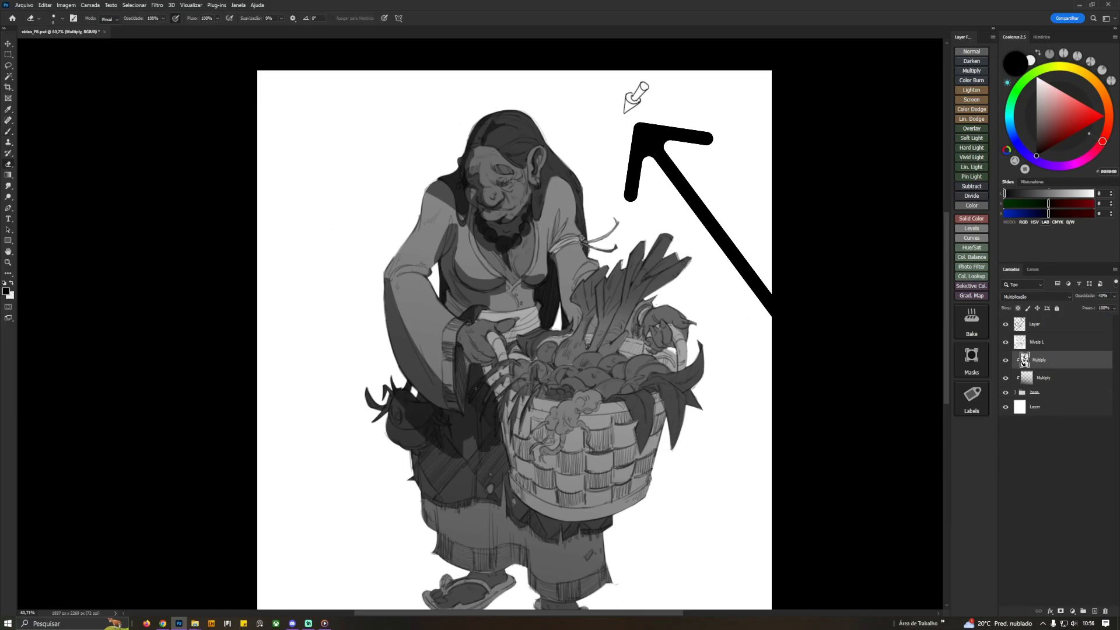
Shade the elbow folds of the left-hand sleeve, alternating brush and eraser, and undo the last three strokes
key("b")
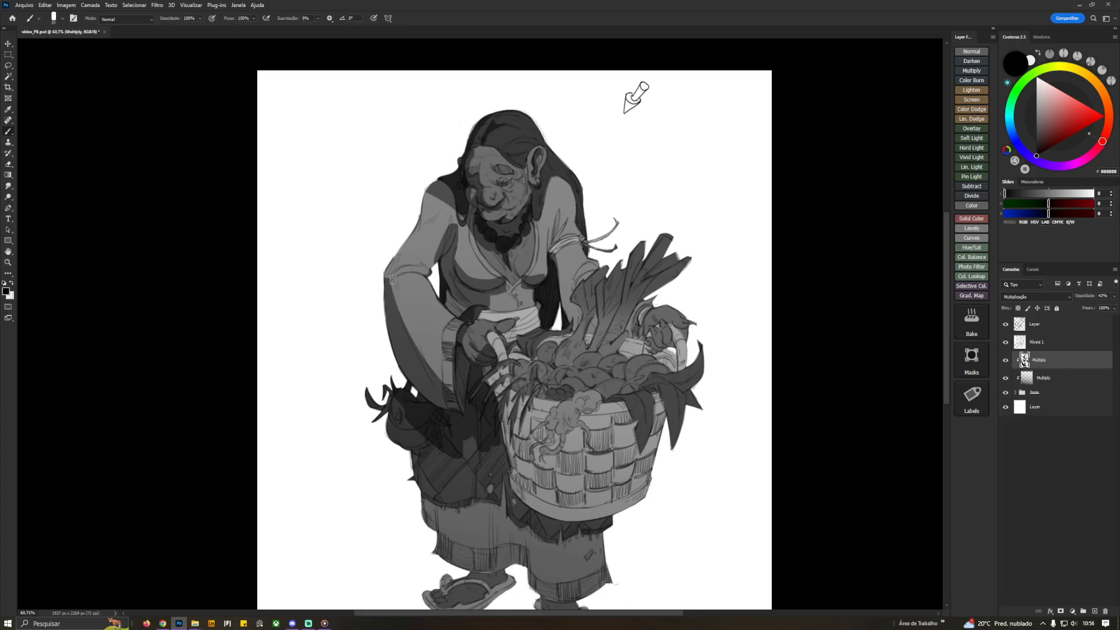
mouse_move(410, 242)
left_mouse_down()
mouse_move(374, 305)
mouse_move(388, 311)
mouse_move(394, 271)
mouse_move(430, 274)
mouse_move(406, 270)
left_mouse_up()
key("e")
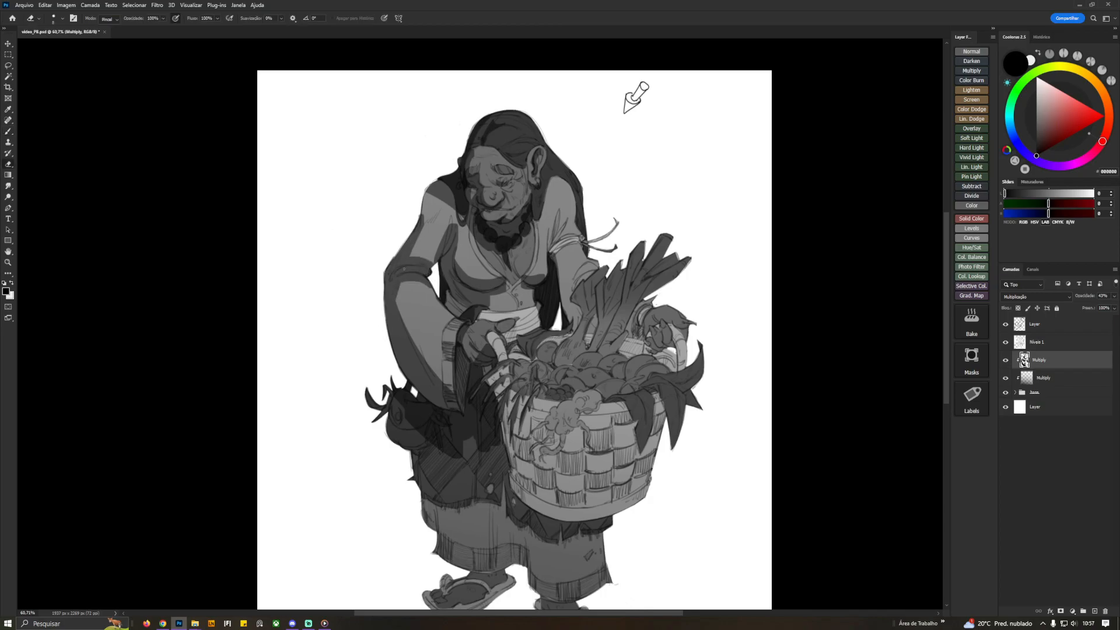
key("b")
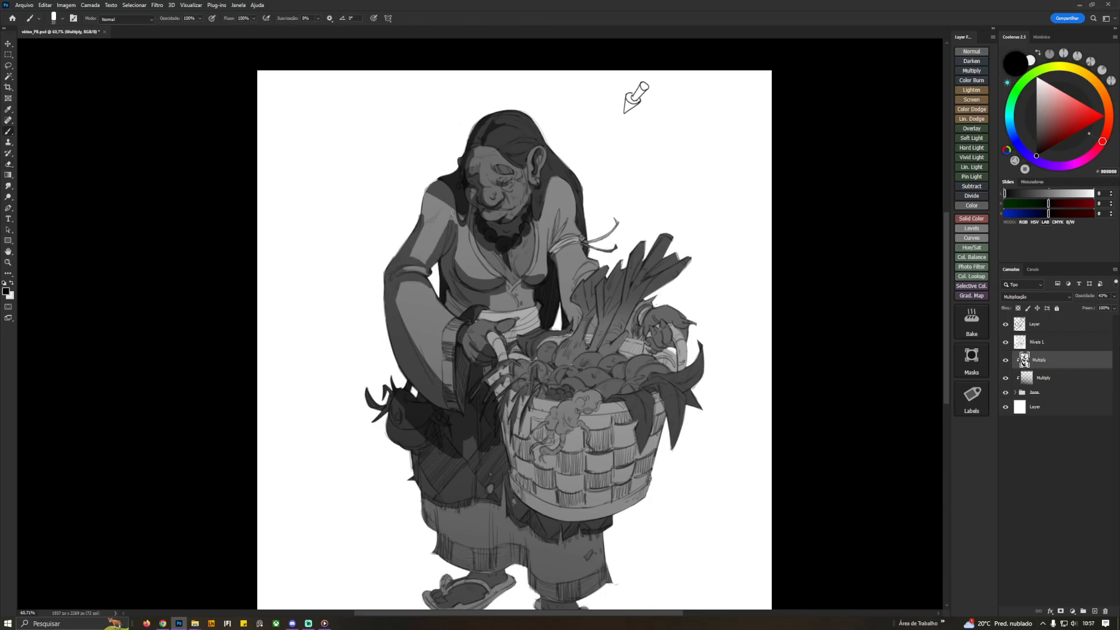
key("ctrl+z")
key("ctrl+z")
key("ctrl+z")
key("e")
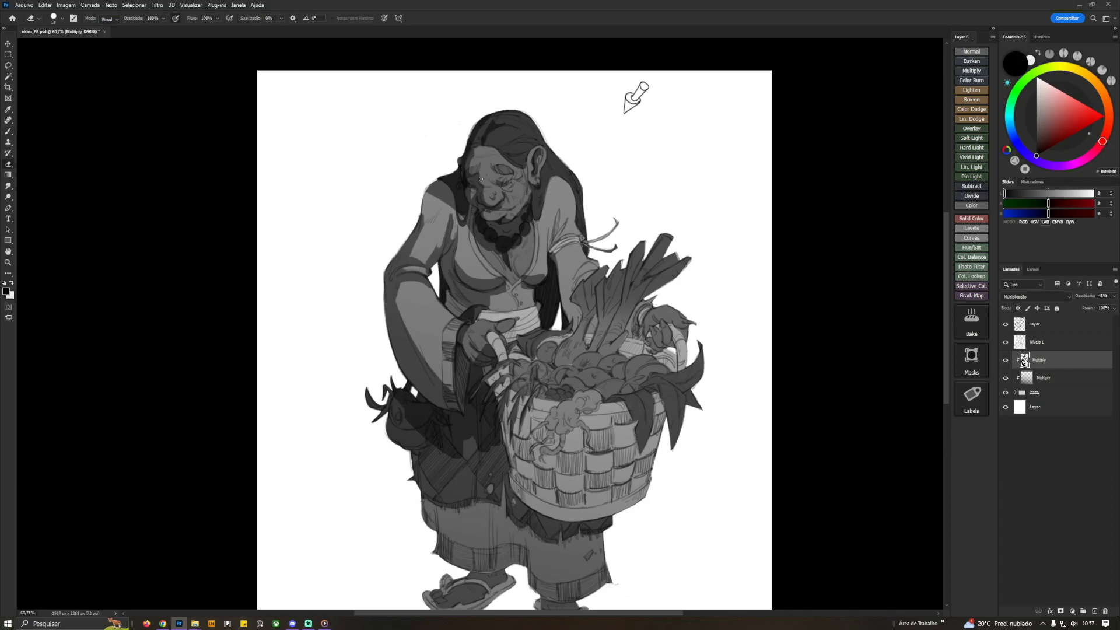
Flip the canvas temporarily and refine the shadows on the forehead, left-hand shoulder and sleeve folds with brush and eraser
key("ctrl+shift+h")
left_click_drag(549, 143, 599, 158)
key("b")
mouse_move(585, 200)
left_mouse_down()
mouse_move(584, 238)
mouse_move(579, 231)
mouse_move(605, 269)
left_mouse_up()
key("e")
key("b")
key("e")
key("b")
left_click_drag(602, 311, 562, 402)
key("e")
left_click_drag(582, 287, 608, 283)
key("b")
key("ctrl+shift+h")
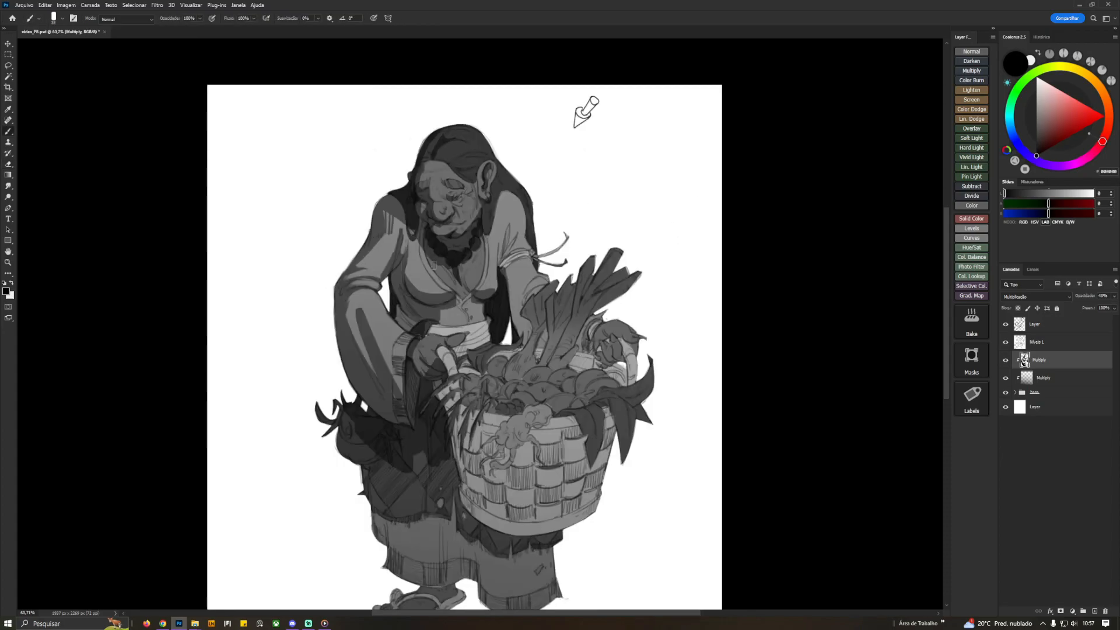
Shade the left-hand sleeve, the hand gripping the basket handle and the sash with a progressively smaller brush
left_click_drag(345, 316, 353, 339)
key("bracketleft")
key("bracketleft")
key("bracketleft")
key("bracketleft")
mouse_move(454, 358)
left_mouse_down()
mouse_move(489, 334)
mouse_move(444, 363)
left_mouse_up()
key("e")
key("b")
key("e")
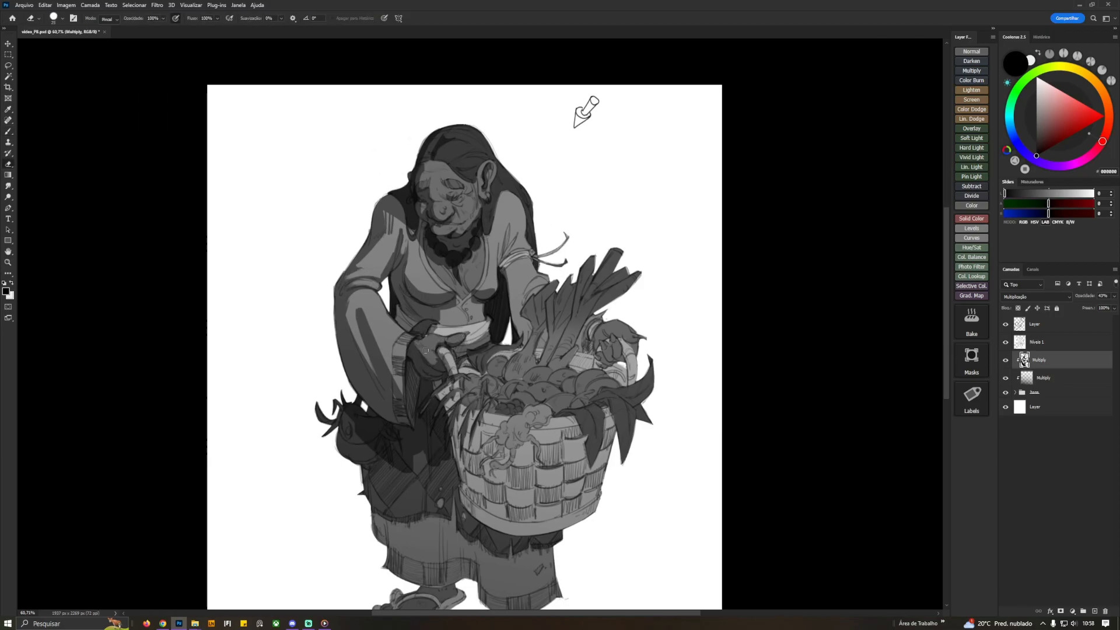
Paint fold shadows on the right-hand sleeve and shade the forehead along the hairline
key("b")
left_click_drag(515, 225, 501, 280)
left_click_drag(501, 194, 485, 235)
key("e")
key("b")
key("bracketleft")
left_click_drag(433, 161, 477, 183)
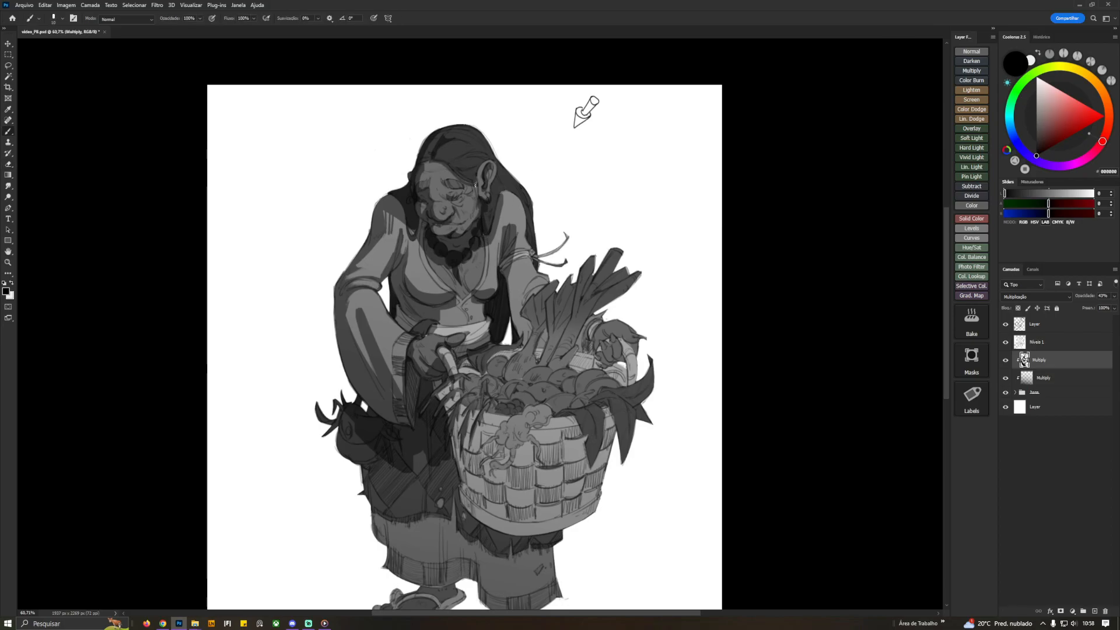
Shade the right-hand forearm above the leeks and clean up the sleeve's shadow edges with the eraser
left_click_drag(549, 280, 523, 301)
left_click_drag(515, 260, 521, 340)
key("e")
left_click_drag(515, 223, 508, 244)
left_click_drag(499, 198, 491, 242)
key("b")
left_click_drag(499, 175, 492, 198)
key("e")
key("b")
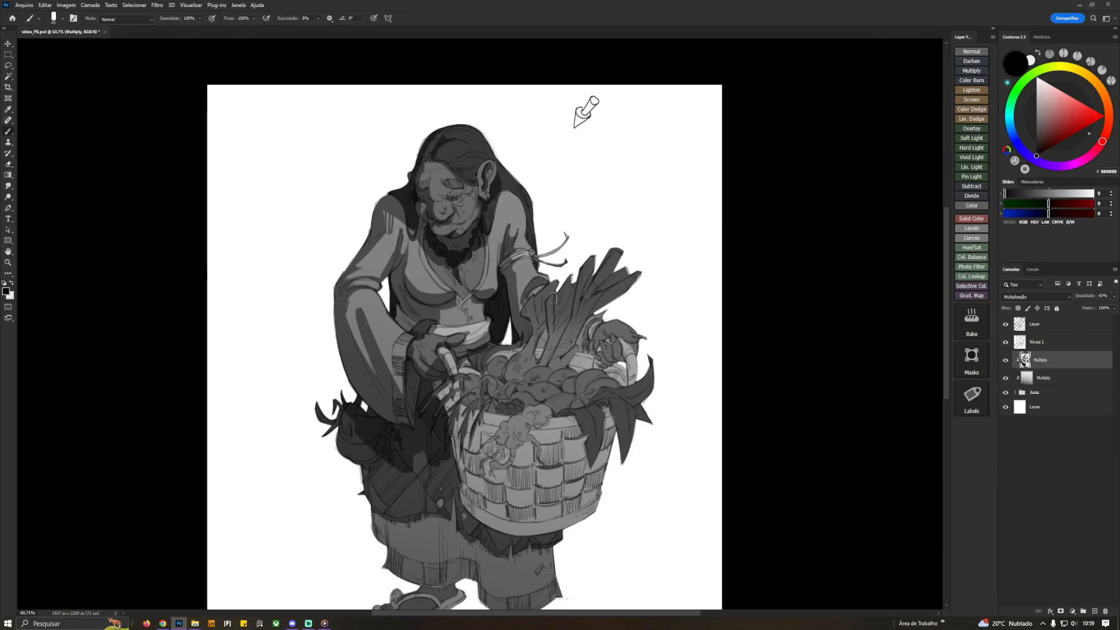
Paint shadows across the leeks and the neighbouring vegetables, trimming the shadow edges with the eraser
left_click_drag(574, 281, 550, 361)
left_click_drag(554, 286, 533, 353)
key("e")
key("b")
mouse_move(580, 269)
left_mouse_down()
mouse_move(556, 362)
mouse_move(591, 367)
left_mouse_up()
mouse_move(520, 345)
left_mouse_down()
mouse_move(468, 351)
mouse_move(506, 352)
mouse_move(494, 374)
left_mouse_up()
key("e")
key("b")
key("e")
key("b")
left_click_drag(577, 339, 553, 359)
key("e")
key("b")
left_click_drag(635, 279, 572, 323)
key("e")
key("b")
Shade the area beneath the right-hand hand at the basket's rim with a smaller brush
key("bracketleft")
key("bracketleft")
key("bracketleft")
key("bracketleft")
key("bracketleft")
key("bracketright")
key("bracketright")
key("bracketright")
left_click_drag(604, 360, 626, 384)
Cover the woven basket and the vegetables inside it with shadow using a larger brush
key("bracketright")
key("bracketright")
key("bracketright")
key("bracketright")
key("bracketright")
key("bracketright")
mouse_move(461, 437)
left_mouse_down()
mouse_move(600, 495)
mouse_move(597, 429)
left_mouse_up()
left_click_drag(612, 373, 490, 419)
left_click_drag(530, 373, 527, 428)
mouse_move(425, 374)
left_mouse_down()
mouse_move(478, 507)
mouse_move(566, 493)
left_mouse_up()
Shade the apron, lower skirt and hem down to the feet, leaving lit patches on the folds
left_click_drag(394, 408, 414, 534)
mouse_move(507, 548)
left_mouse_down()
mouse_move(559, 560)
mouse_move(569, 528)
left_mouse_up()
key("e")
left_click_drag(431, 467, 435, 513)
key("b")
left_click_drag(413, 555, 444, 549)
key("e")
left_click_drag(412, 523, 409, 532)
key("b")
left_click_drag(515, 584, 564, 585)
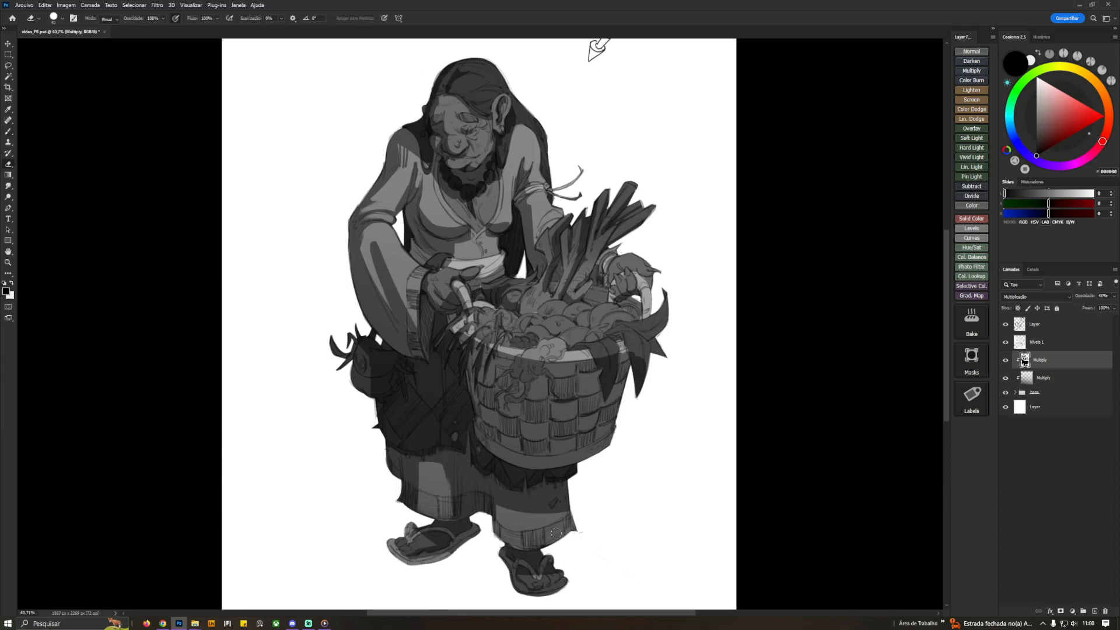
left_click_drag(563, 495, 566, 534)
left_click_drag(448, 465, 449, 518)
Erase shadow from the roots hanging over the basket's front and refine the shading of the right-hand leaves
key("e")
mouse_move(538, 360)
left_mouse_down()
mouse_move(507, 396)
mouse_move(554, 393)
left_mouse_up()
key("b")
key("e")
left_click_drag(464, 340, 471, 371)
key("b")
left_click_drag(664, 321, 613, 376)
key("e")
left_click_drag(649, 353, 635, 388)
key("b")
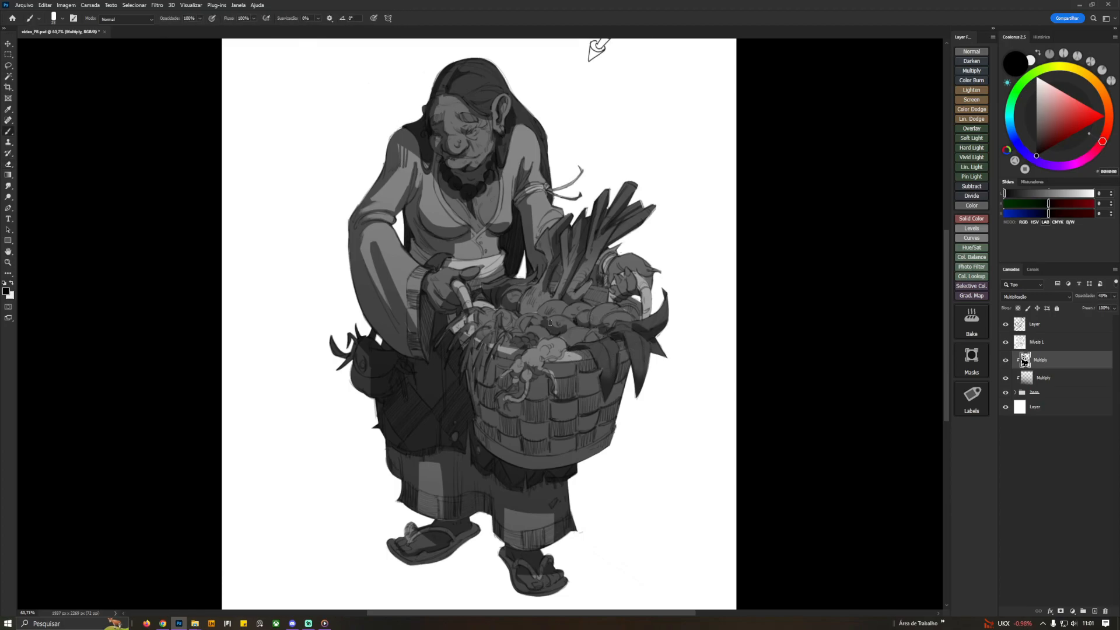
Refine the shadows on the right-hand hand, the base of the leeks and the vegetables with brush and eraser
left_click_drag(607, 270, 600, 284)
mouse_move(616, 249)
left_mouse_down()
mouse_move(600, 269)
mouse_move(650, 281)
mouse_move(643, 314)
left_mouse_up()
key("e")
key("b")
key("e")
left_click_drag(584, 280, 566, 298)
key("b")
left_click_drag(525, 295, 534, 311)
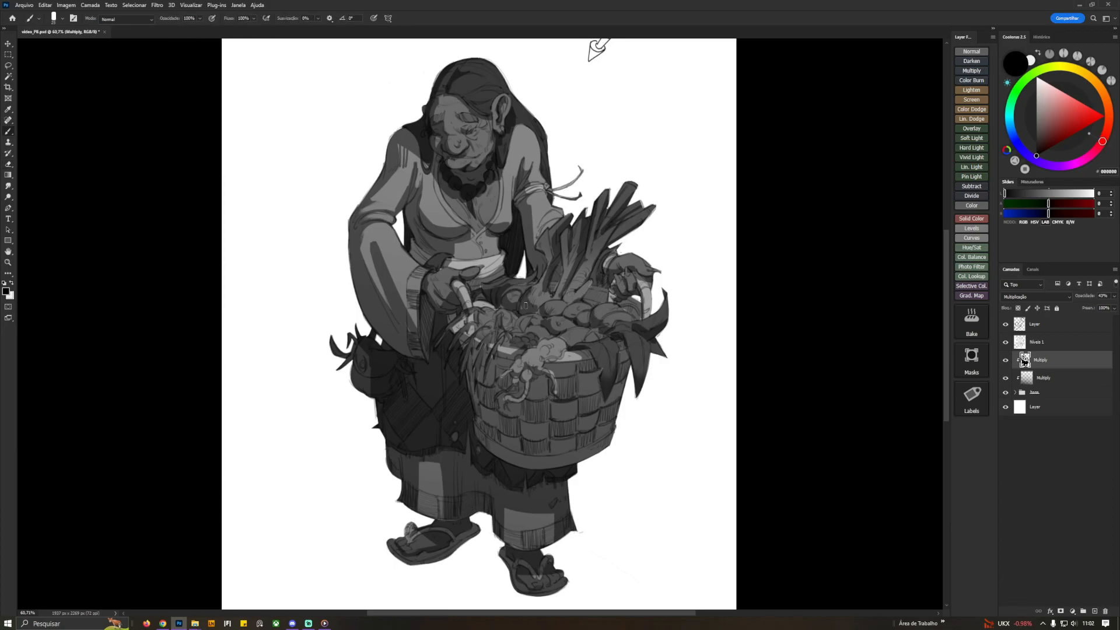
Refine the shadows on the hanging root, the right-hand leaves and the basket's front rim
left_click_drag(535, 353, 530, 380)
left_click_drag(643, 356, 662, 325)
key("e")
mouse_move(609, 352)
left_mouse_down()
mouse_move(533, 369)
mouse_move(560, 358)
left_mouse_up()
key("b")
key("e")
key("b")
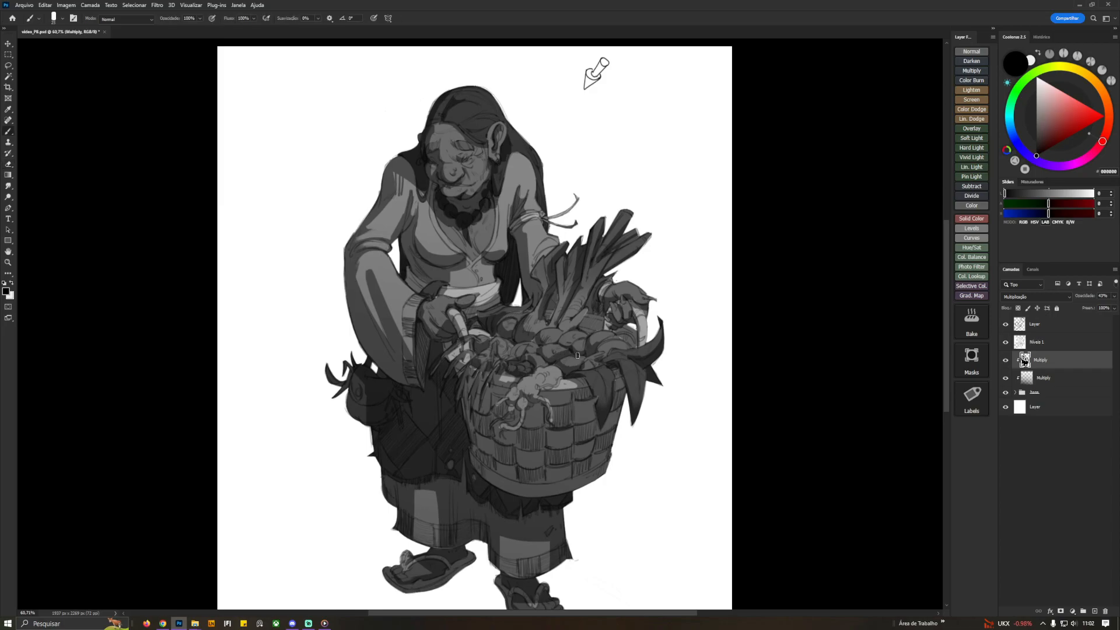
Hide and show the painted shadow layer to compare the drawing with and without it
scroll(704, 476, "down", 1)
left_click(1006, 360)
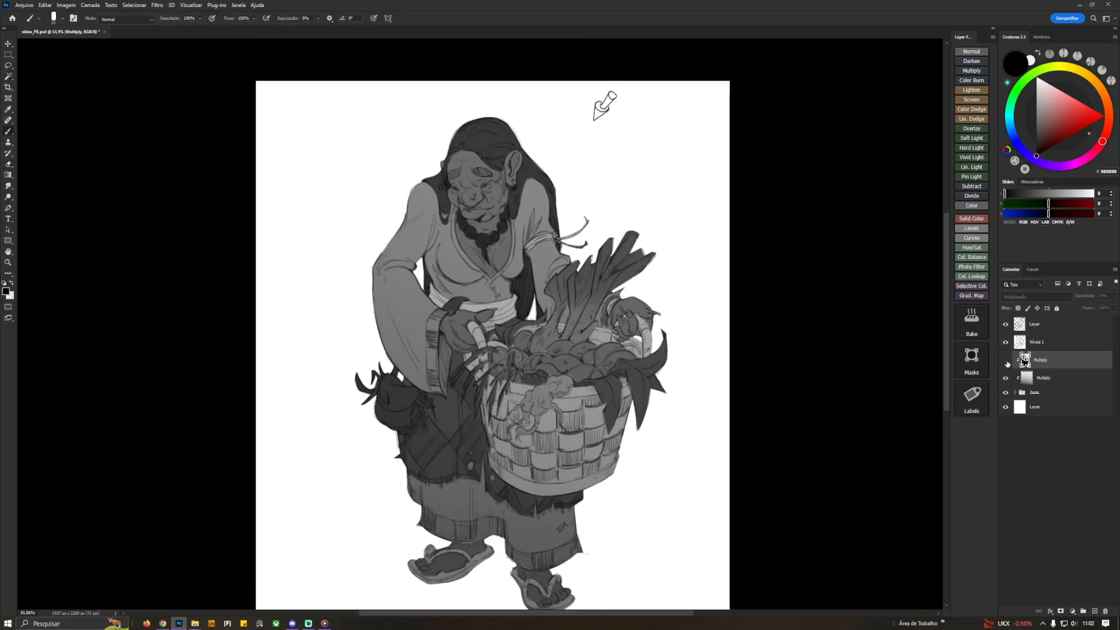
left_click(1006, 361)
Mirror the canvas and add shadows to the blouse, shoulder, face and sleeve folds, adjusting the brush size
key("h")
key("e")
key("b")
left_click_drag(452, 234, 471, 279)
key("e")
key("b")
key("e")
key("b")
left_click_drag(415, 190, 406, 228)
key("bracketleft")
key("bracketleft")
key("bracketleft")
key("bracketleft")
key("bracketleft")
left_click_drag(476, 194, 473, 202)
key("e")
key("b")
key("bracketright")
left_click_drag(558, 287, 534, 359)
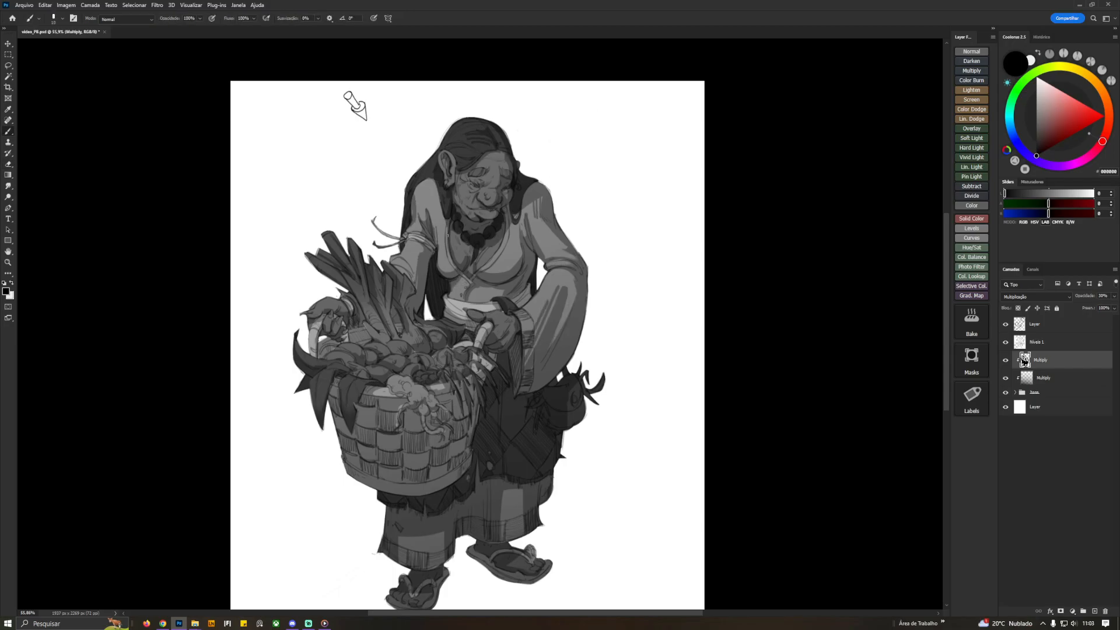
Shade the hair beside the shoulder, the skirt folds and the hip bag, then restore the canvas orientation
left_click_drag(432, 189, 436, 228)
left_click_drag(513, 418, 510, 380)
left_click_drag(502, 452, 501, 500)
mouse_move(431, 496)
left_mouse_down()
mouse_move(436, 523)
mouse_move(427, 510)
left_mouse_up()
key("bracketright")
key("bracketright")
key("bracketright")
key("bracketright")
key("bracketright")
key("bracketright")
key("bracketright")
key("bracketright")
key("bracketright")
left_click_drag(590, 349, 575, 379)
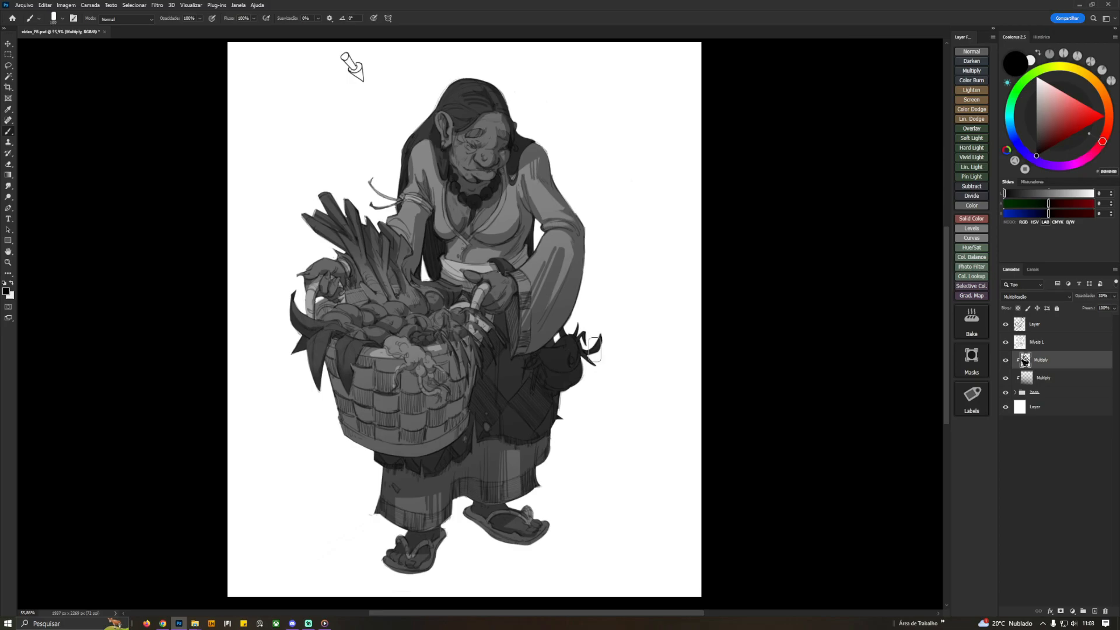
key("ctrl+shift+h")
Check the finished shadows on the whole figure by switching the shadow layer off and on
left_click(1004, 361)
left_click(1004, 361)
key("bracketleft")
key("bracketleft")
key("bracketleft")
key("bracketleft")
key("bracketleft")
key("bracketleft")
key("bracketleft")
key("bracketleft")
key("bracketleft")
key("ctrl+minus")
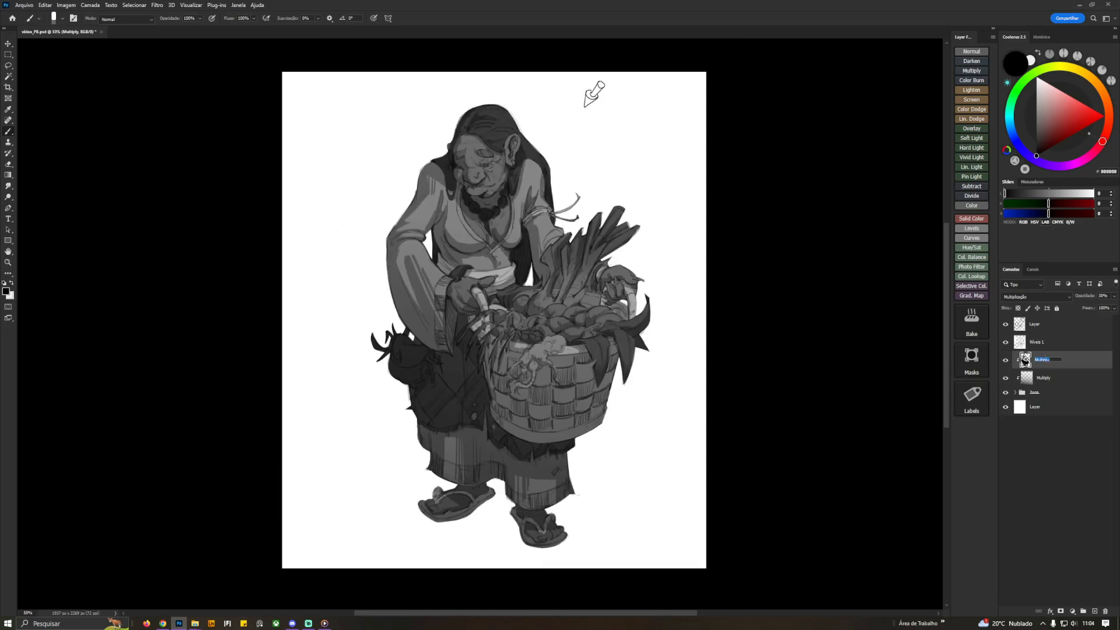
Rename the painted shadow layer as SOMBRA_PROJETADA + FORMA and add a new clipped Multiply layer above it
type("BRA_PROJETADA + FORMA")
key("Return")
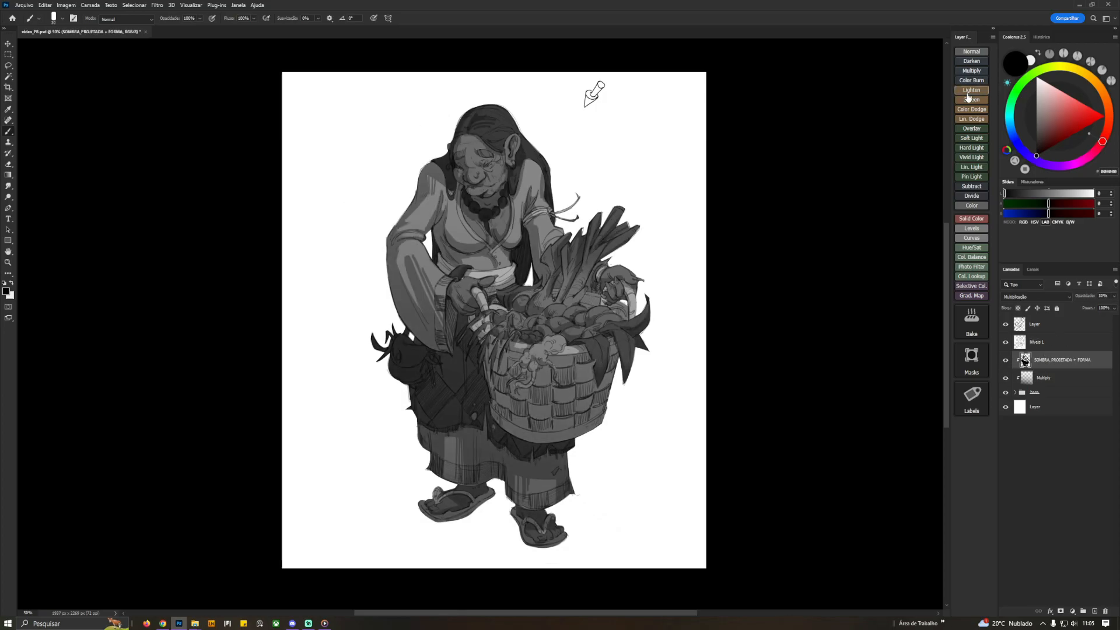
left_click(971, 70)
Lasso the skirt area beneath and beside the basket, following the basket's edge, and choose a soft round brush
key("l")
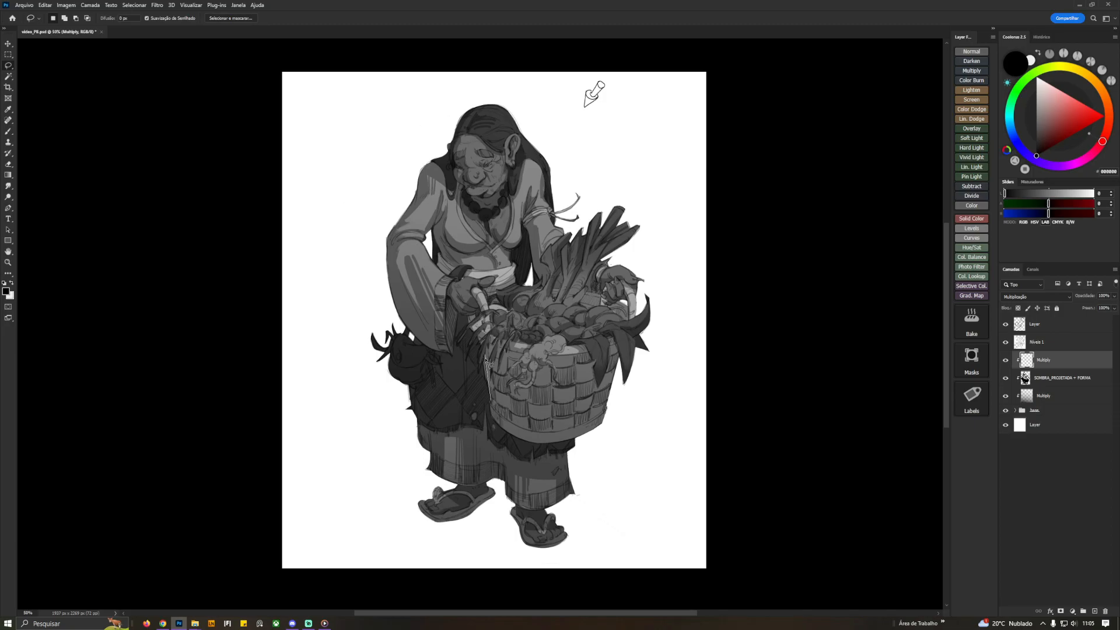
mouse_move(499, 472)
left_mouse_down()
mouse_move(583, 437)
mouse_move(534, 443)
mouse_move(504, 424)
left_mouse_up()
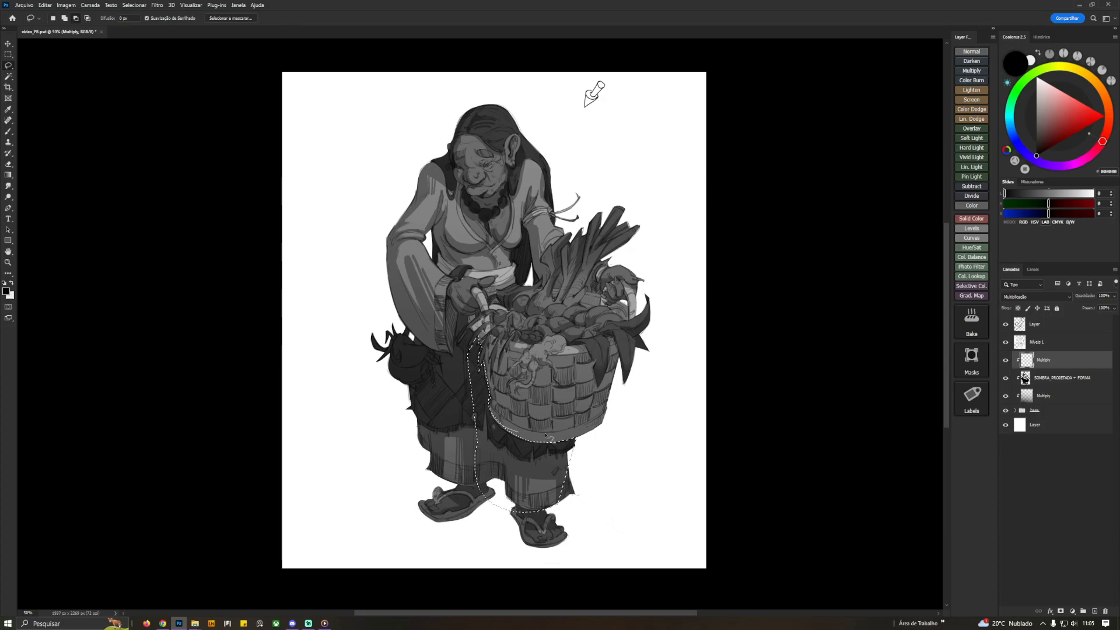
mouse_move(575, 438)
left_mouse_down()
mouse_move(587, 466)
mouse_move(562, 499)
left_mouse_up()
key("b")
right_click(556, 381)
left_click(548, 471)
left_click(780, 178)
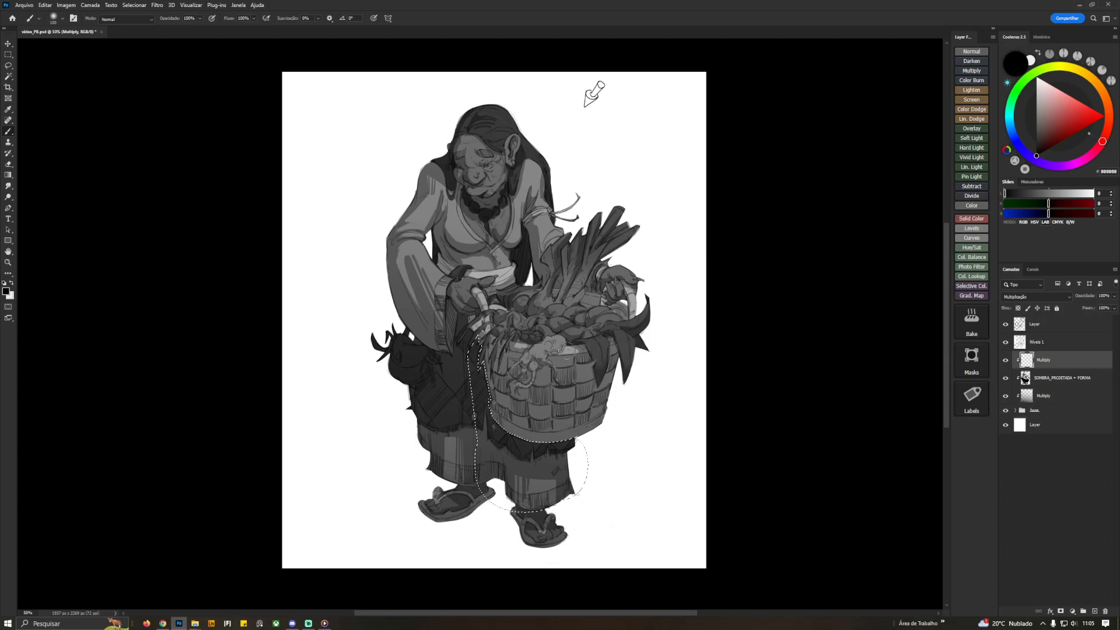
Extend the selection over the skirt's left-hand side and paint a soft shadow around the basket's underside with a large brush
key("l")
mouse_move(475, 349)
left_mouse_down()
mouse_move(449, 379)
mouse_move(440, 483)
mouse_move(473, 350)
left_mouse_up()
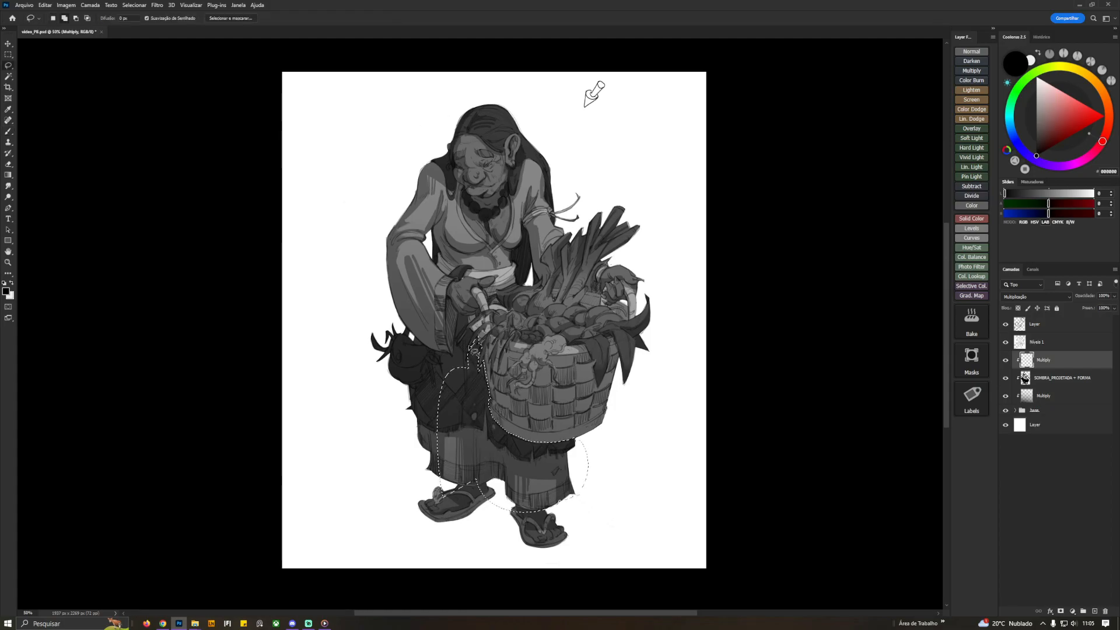
left_click_drag(445, 427, 450, 461)
key("b")
key("ctrl+h")
left_click(515, 357)
key("ctrl+z")
key("bracketright")
left_click_drag(495, 368, 515, 401)
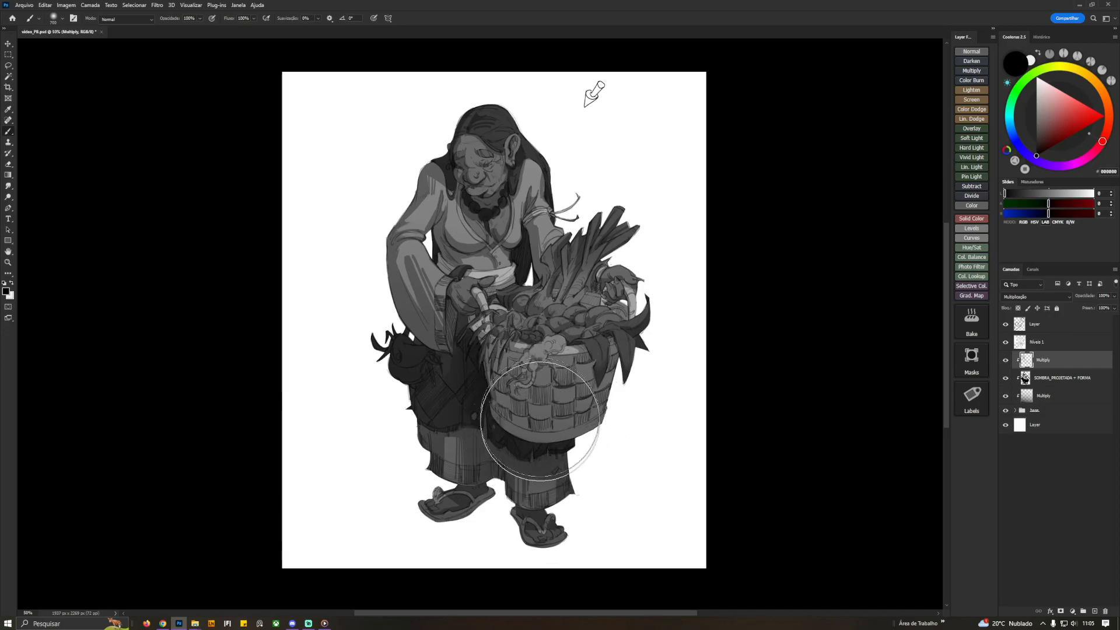
Lasso the gap between the left-hand arm and torso, then the necklace area under the chin, for soft shading
key("l")
key("b")
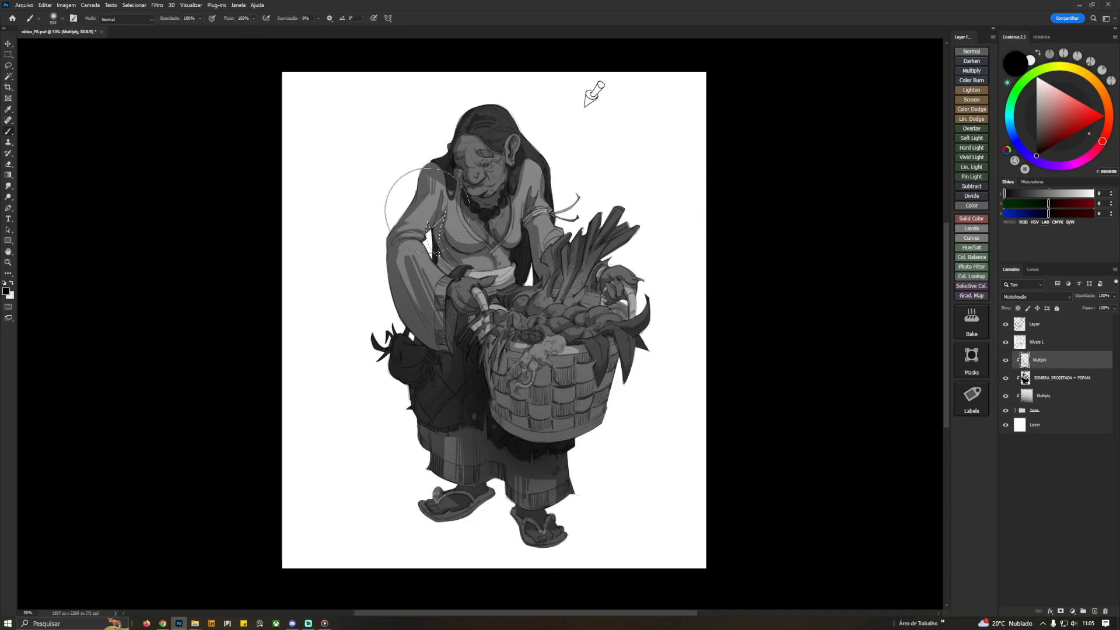
key("l")
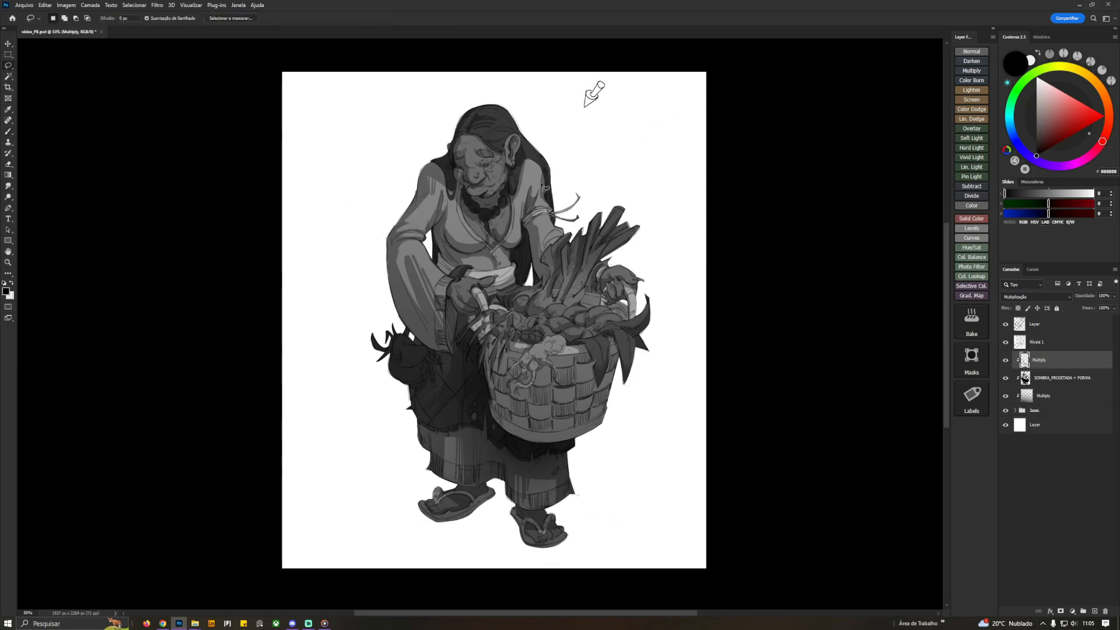
left_click_drag(484, 209, 506, 177)
key("b")
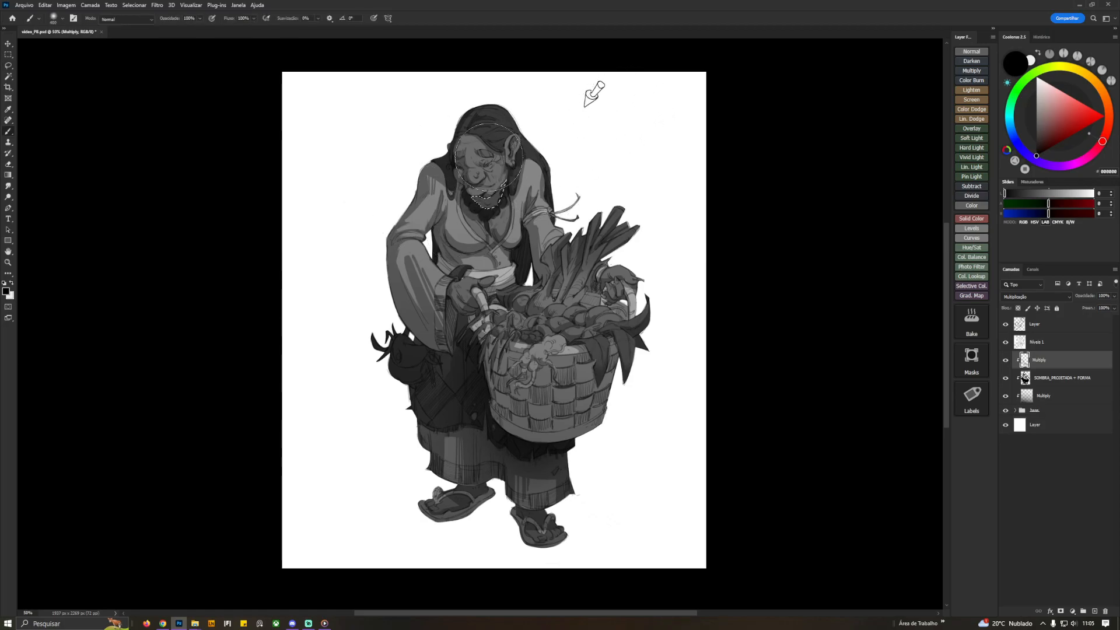
Erase parts of the shadow around the head on the SOMBRA_PROJETADA + FORMA layer
left_click(1028, 377)
scroll(496, 216, "up", 4)
key("e")
scroll(503, 233, "down", 4)
scroll(538, 201, "up", 4)
left_click_drag(567, 141, 568, 173)
left_click_drag(563, 92, 522, 113)
scroll(467, 175, "down", 2)
On the upper Multiply layer, lasso the gaps behind the vegetables along the basket rim and brush soft occlusion shadow into them
left_click(1028, 361)
key("l")
left_click_drag(581, 324, 588, 311)
left_click_drag(628, 336, 652, 322)
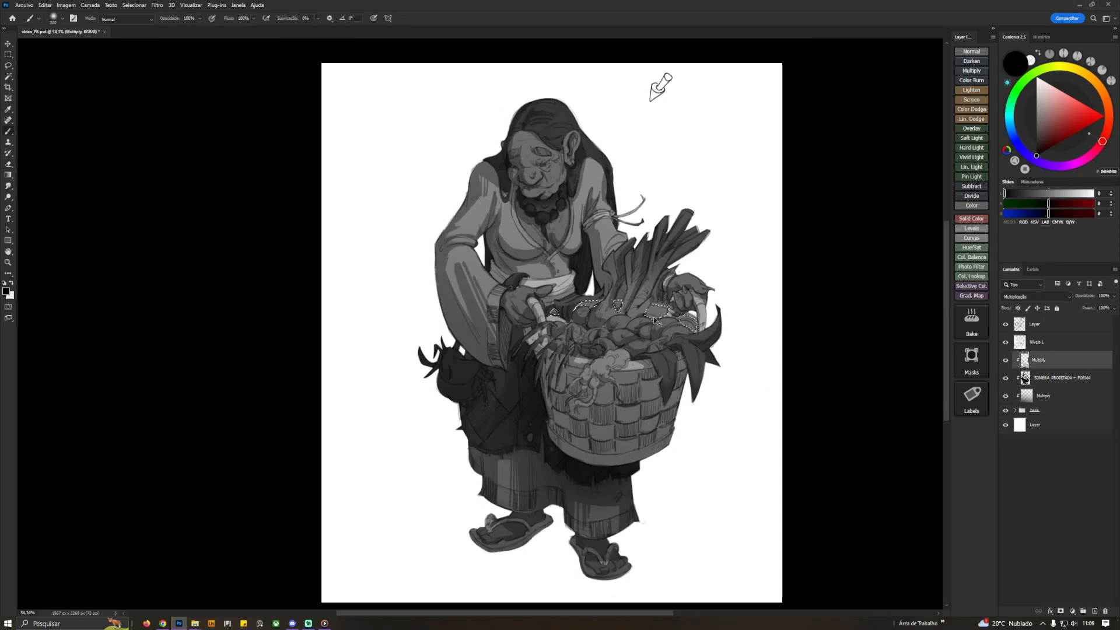
scroll(676, 344, "down", 2)
left_click_drag(503, 305, 515, 315)
key("b")
left_click_drag(506, 309, 504, 352)
key("ctrl+d")
Lasso the ankle and foot areas beneath the skirt hem and brush a soft shadow into them
key("l")
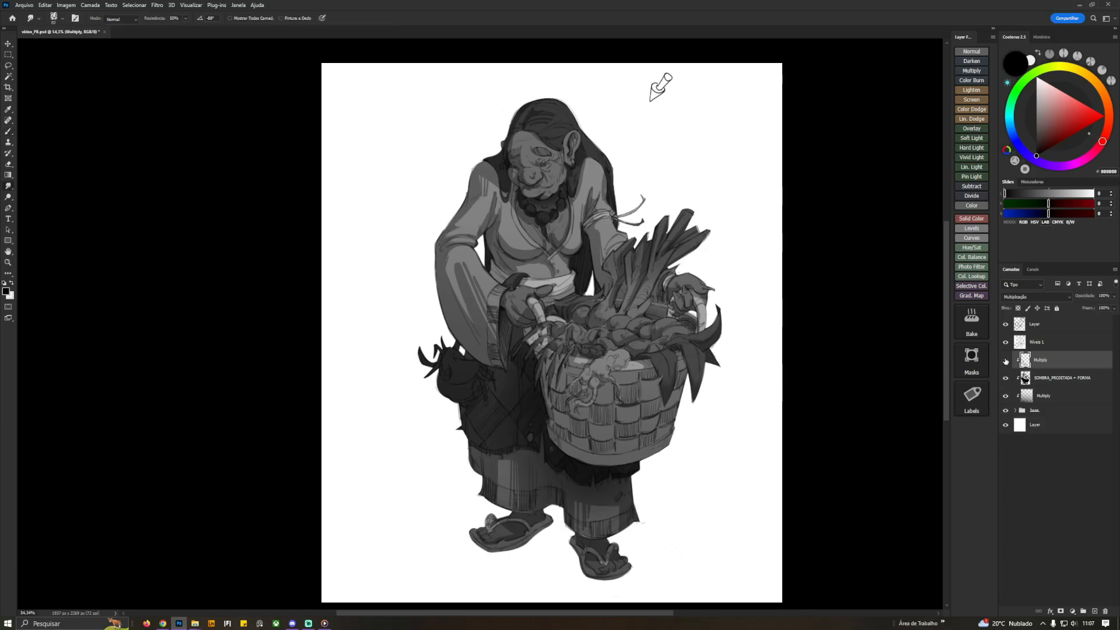
left_click_drag(482, 393, 469, 467)
key("b")
key("ctrl+d")
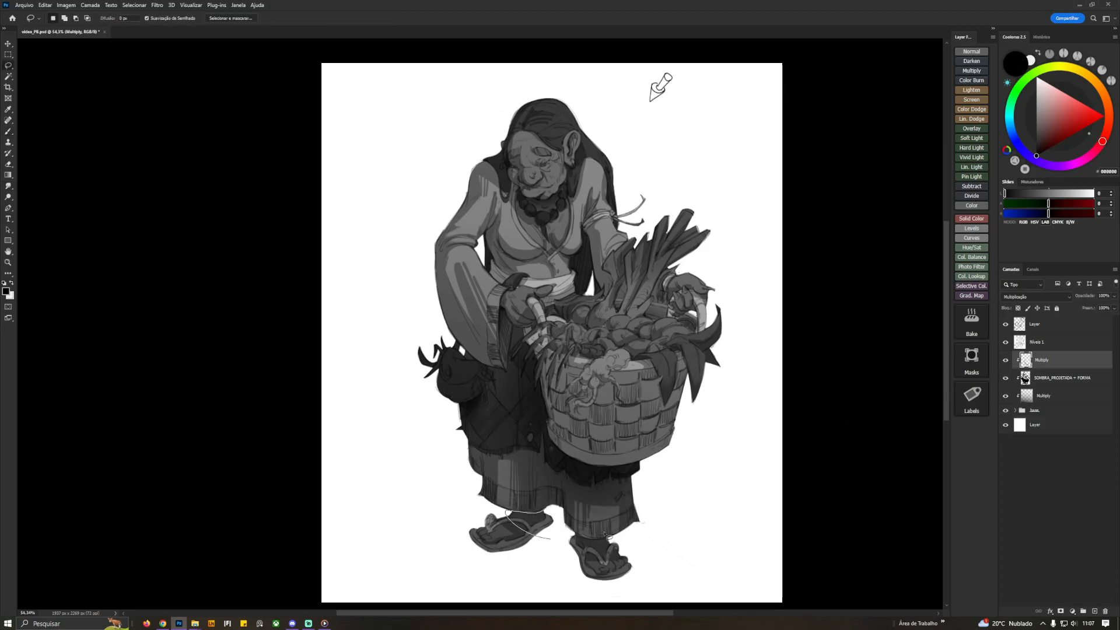
Refine the sandalled feet's shadows on the SOMBRA_PROJETADA + FORMA layer with a much smaller brush and the eraser
left_click(600, 556, "ctrl")
left_click_drag(619, 535, 638, 442)
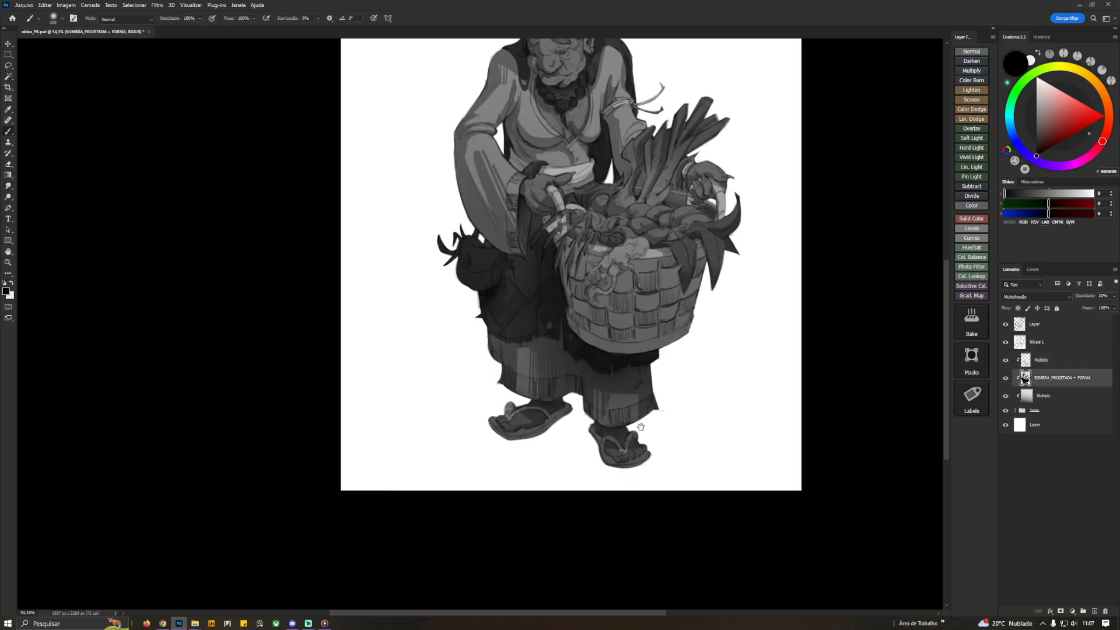
left_click_drag(622, 500, 647, 499)
key("bracketleft")
key("bracketleft")
key("bracketleft")
key("bracketleft")
key("bracketleft")
key("bracketleft")
key("bracketleft")
key("bracketleft")
key("bracketleft")
key("bracketleft")
key("bracketleft")
key("bracketleft")
key("bracketleft")
key("bracketleft")
key("bracketleft")
key("bracketleft")
key("e")
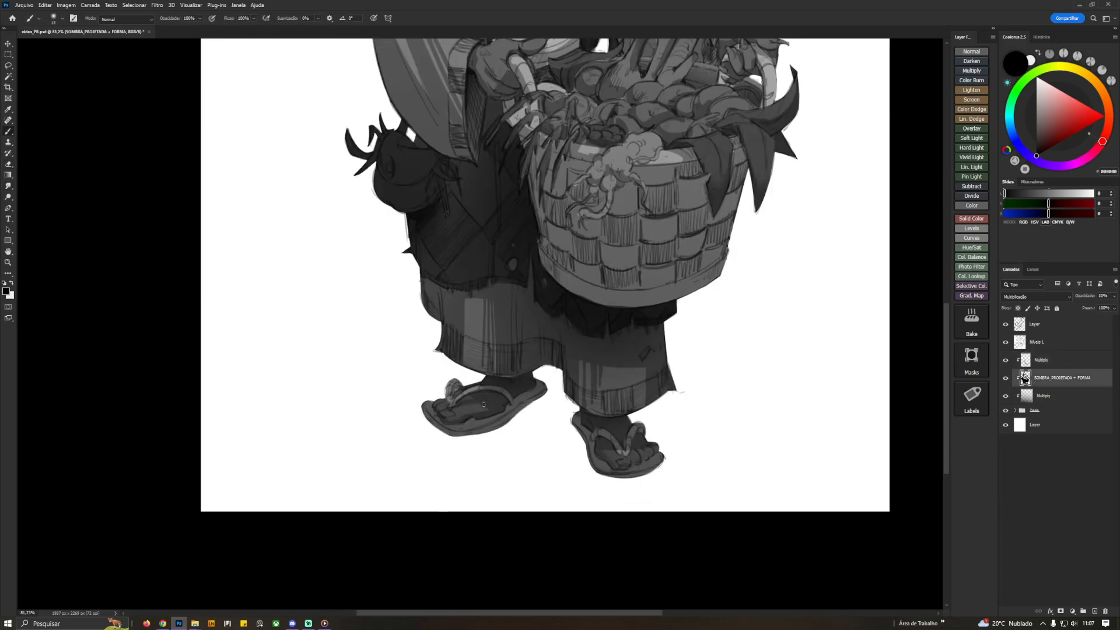
left_click_drag(475, 422, 460, 426)
key("b")
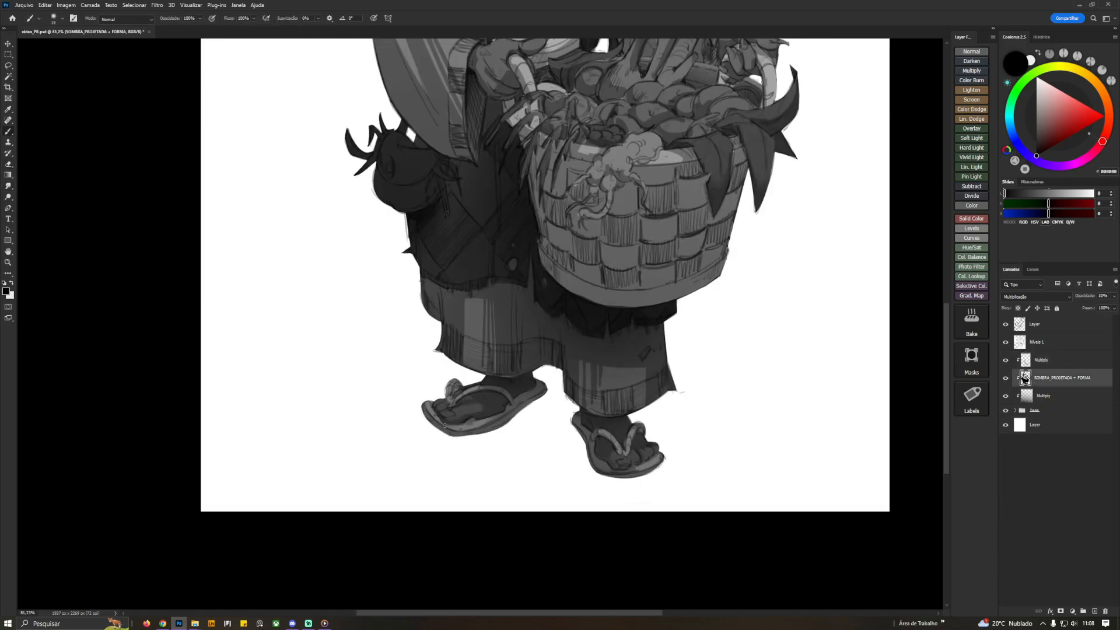
Rename the upper Multiply layer OCLUSAO and the lower gradient Multiply layer OCLUSAO+
key("ctrl+0")
key("e")
mouse_move(505, 156)
left_mouse_down()
mouse_move(520, 157)
mouse_move(541, 196)
left_mouse_up()
double_click(1041, 360)
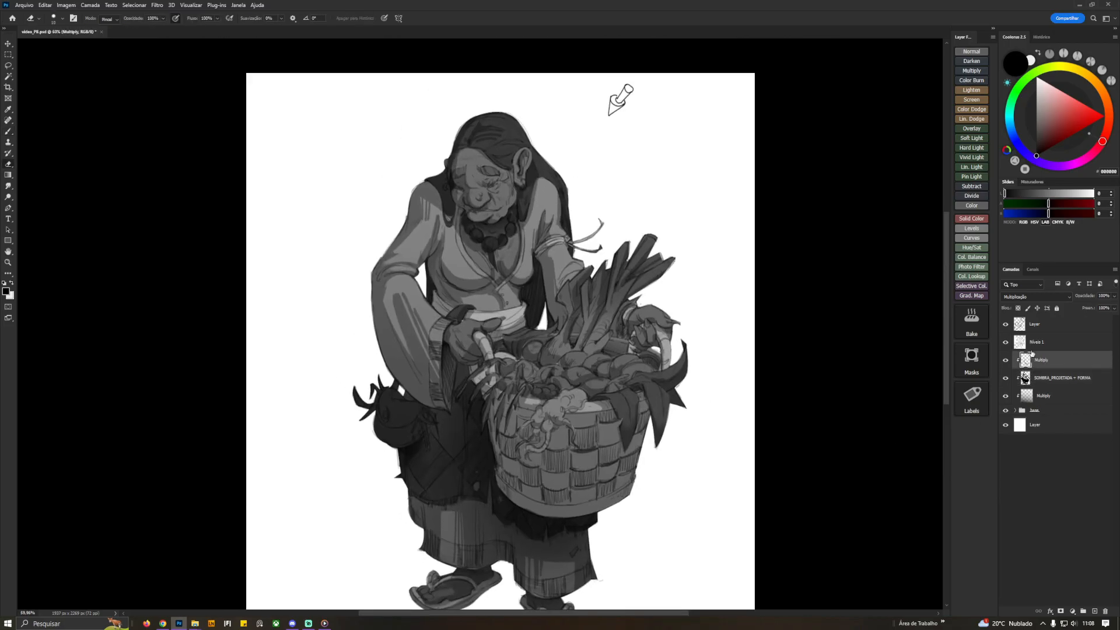
type("OCLUSAO")
double_click(1057, 392)
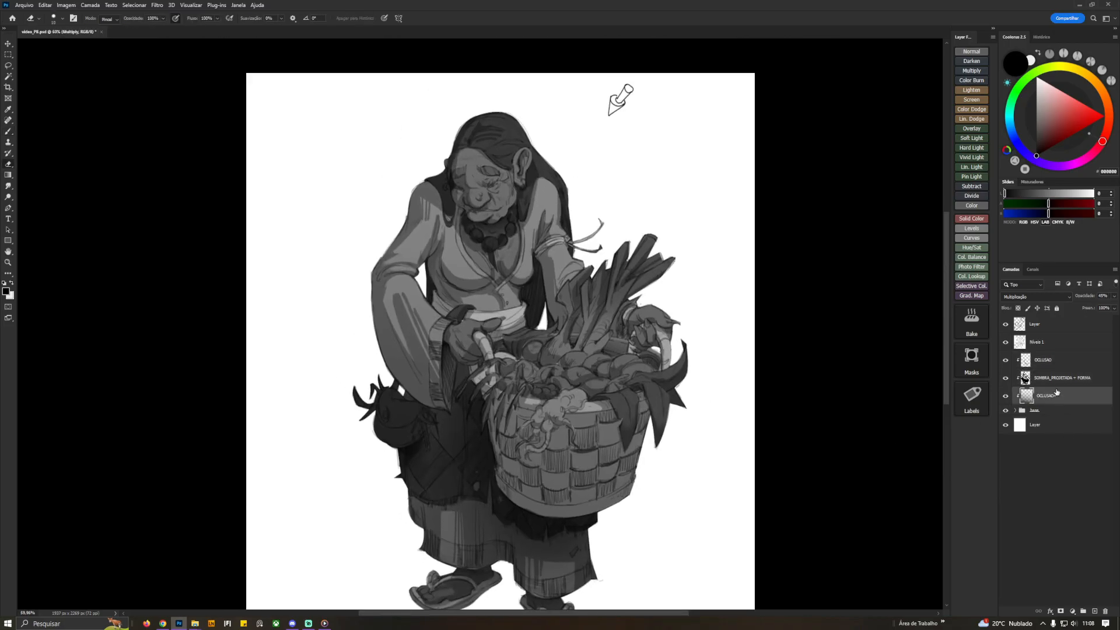
Add a clipped Multiply layer above OCLUSAO and reset the painting colours to default black and white
left_click(1055, 360)
left_click(971, 70)
left_click(1054, 369, "alt")
key("b")
left_click(492, 181, "alt")
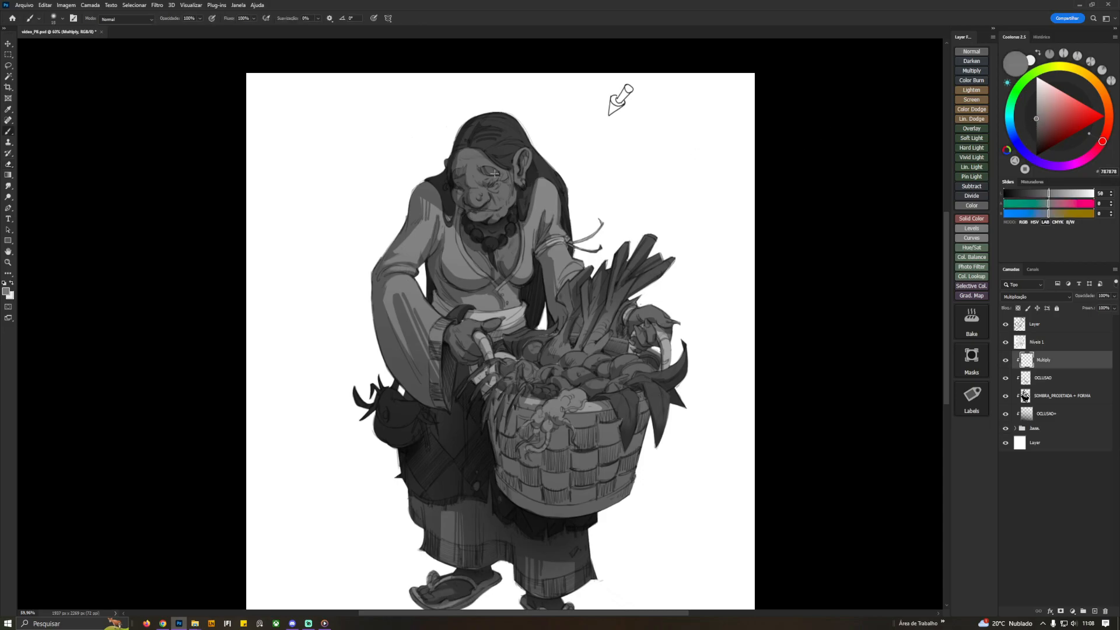
scroll(499, 189, "up", 5)
key("l")
key("b")
key("d")
Lasso several areas of the face, neck and blouse on the new Multiply layer and brush midtone shading into them
scroll(523, 242, "down", 1)
left_click_drag(523, 242, 521, 227)
key("l")
mouse_move(499, 214)
left_mouse_down()
mouse_move(463, 217)
mouse_move(500, 213)
left_mouse_up()
left_click_drag(440, 167, 458, 146)
mouse_move(502, 215)
left_mouse_down()
mouse_move(514, 225)
mouse_move(522, 217)
mouse_move(486, 190)
mouse_move(497, 213)
left_mouse_up()
left_click_drag(528, 263, 512, 230)
mouse_move(509, 244)
left_mouse_down()
mouse_move(464, 216)
mouse_move(508, 244)
left_mouse_up()
left_click_drag(461, 273, 461, 280)
mouse_move(530, 271)
left_mouse_down()
mouse_move(543, 283)
mouse_move(548, 251)
mouse_move(553, 265)
mouse_move(446, 154)
mouse_move(507, 304)
left_mouse_up()
key("b")
key("ctrl+d")
scroll(632, 199, "down", 1)
Load the new Multiply layer's painted area as a selection and brush over it near the head, adjusting the brush size
left_click(1027, 360, "ctrl")
key("bracketleft")
key("bracketleft")
key("bracketleft")
key("bracketleft")
key("bracketleft")
mouse_move(565, 211)
left_mouse_down()
mouse_move(526, 291)
mouse_move(481, 198)
left_mouse_up()
key("bracketright")
key("bracketright")
key("bracketright")
key("bracketright")
key("bracketright")
key("ctrl+d")
Lower the new Multiply layer's opacity and compare the painting with the layer hidden and shown
left_click_drag(1114, 295, 1077, 309)
left_click(1005, 361)
left_click(1004, 361)
key("r")
mouse_move(710, 185)
left_mouse_down()
mouse_move(539, 274)
mouse_move(544, 297)
left_mouse_up()
Lasso midtone shapes on the blouse front and the large sleeve, and fill them with black
key("l")
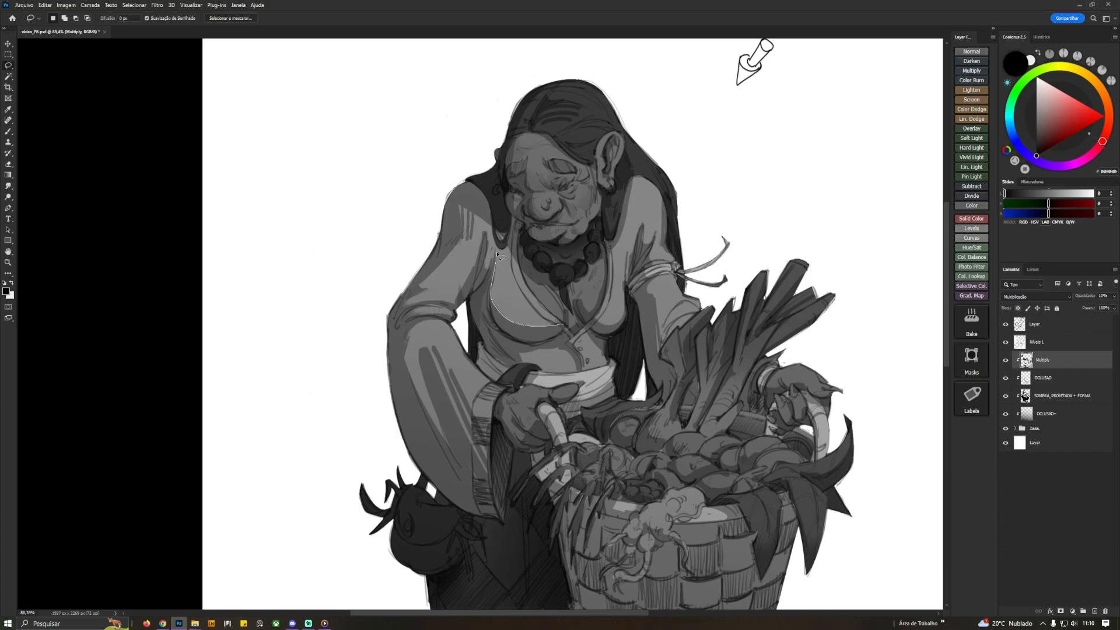
key("b")
key("l")
mouse_move(458, 453)
left_mouse_down()
mouse_move(427, 361)
mouse_move(456, 453)
left_mouse_up()
key("alt+BackSpace")
key("ctrl+d")
Lasso further midtone shapes across the chest and fill them with the foreground colour
key("b")
mouse_move(705, 308)
left_mouse_down()
mouse_move(636, 292)
mouse_move(640, 341)
left_mouse_up()
key("l")
left_click_drag(572, 313, 574, 285)
left_click_drag(531, 285, 534, 286)
key("alt+BackSpace")
key("ctrl+d")
key("b")
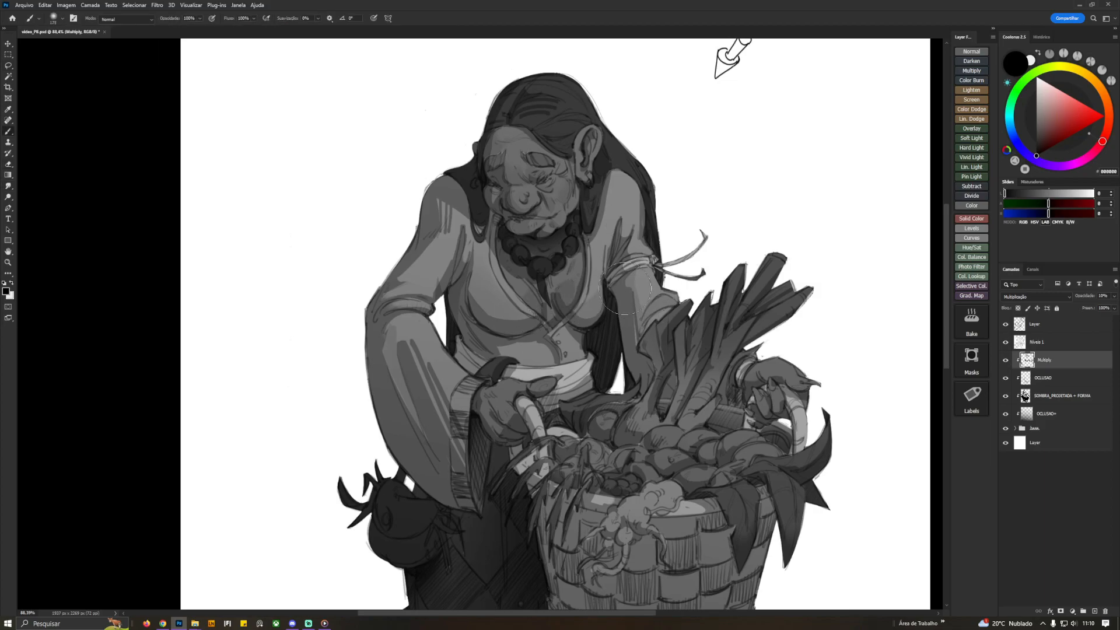
Soften the midtone shapes on the blouse with the Eraser and Smudge tools, and touch them up with the brush
key("e")
key("r")
key("e")
left_click_drag(502, 245, 497, 291)
key("r")
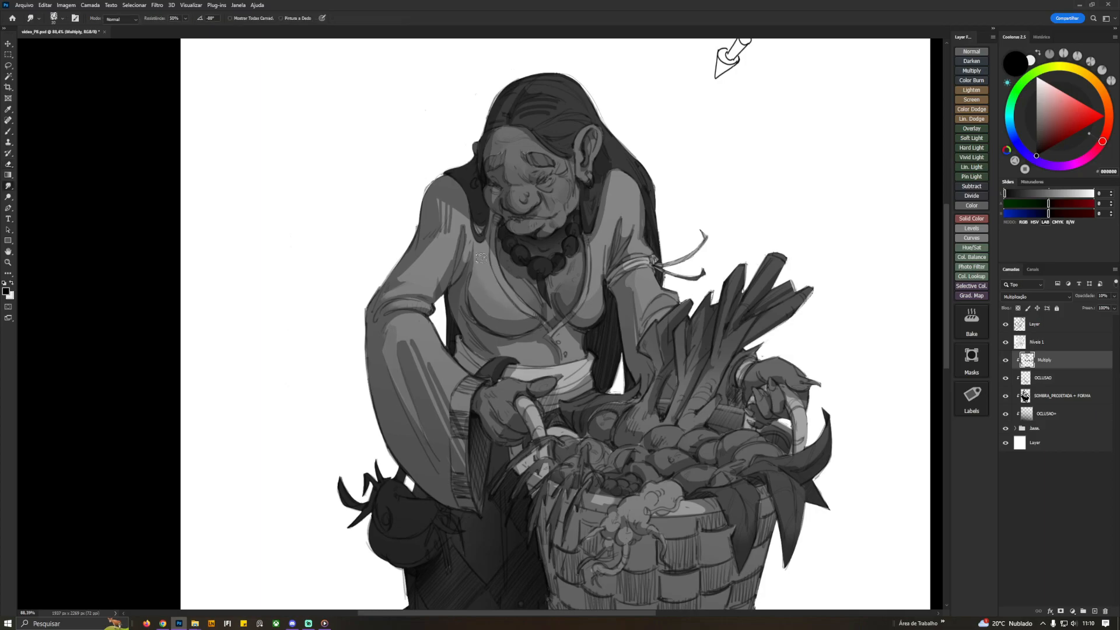
left_click_drag(599, 345, 571, 270)
key("b")
left_click_drag(645, 235, 559, 251)
left_click_drag(607, 292, 670, 291)
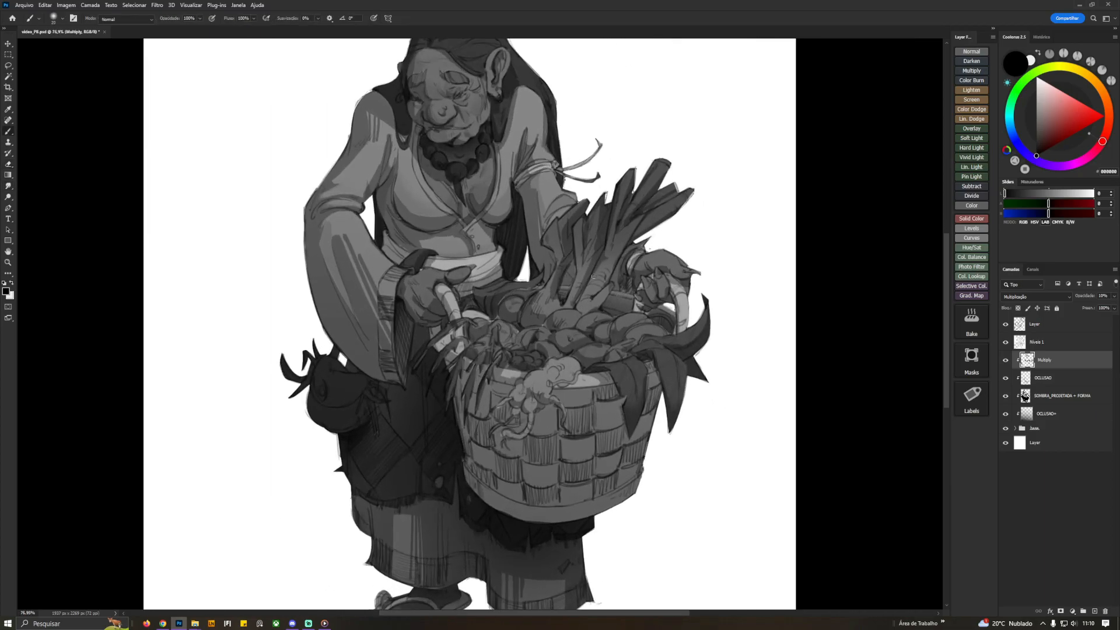
Touch up the midtones around the figure and compare the painting with the new Multiply layer hidden and shown
left_click_drag(583, 274, 601, 352)
key("l")
key("b")
key("e")
key("b")
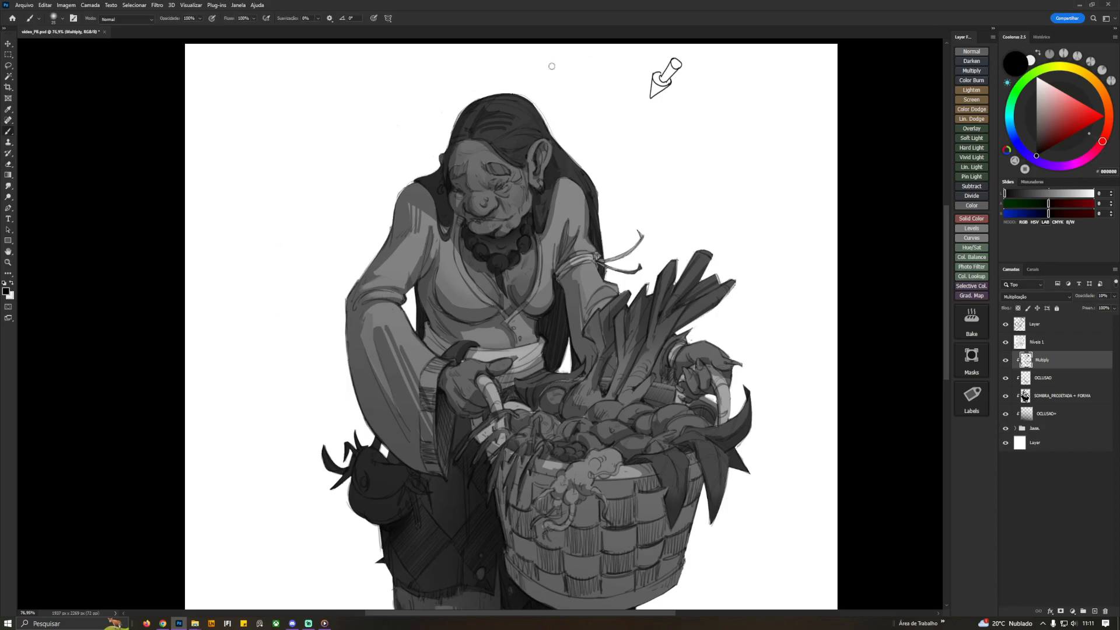
left_click(1005, 360)
left_click(1006, 360)
left_click_drag(696, 170, 619, 181)
left_click_drag(554, 318, 613, 315)
Lasso another midtone area on the figure's upper body, brush shading into it and clean it with the eraser
key("l")
key("b")
mouse_move(499, 248)
left_mouse_down()
mouse_move(539, 311)
mouse_move(516, 283)
left_mouse_up()
key("ctrl+d")
key("e")
key("b")
key("e")
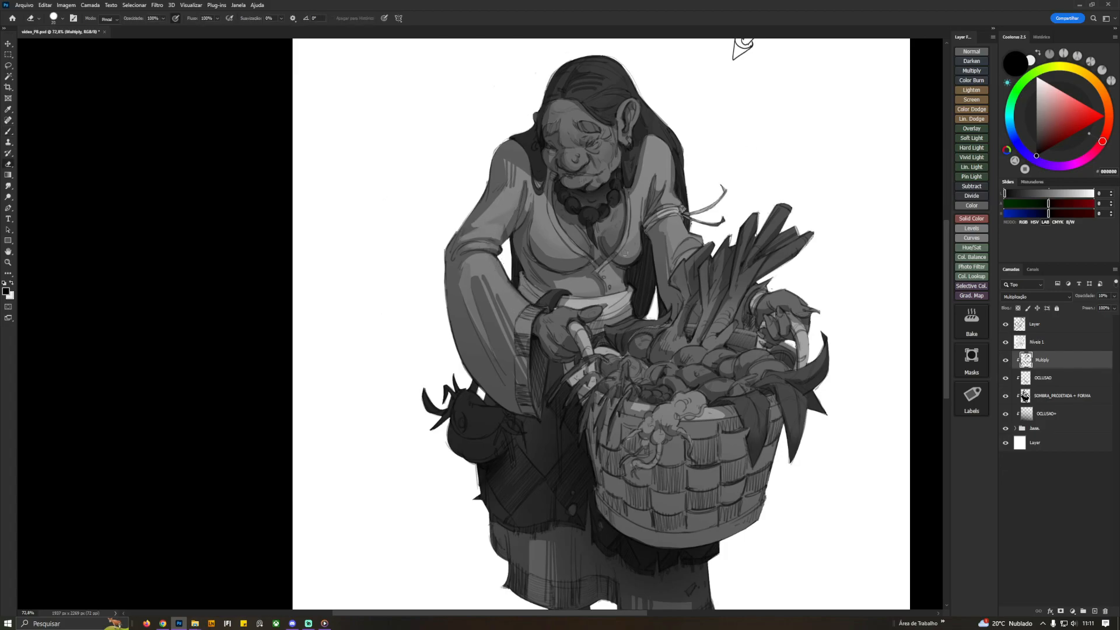
key("b")
Erase parts of the shading around the head on the OCLUSAO layer with an enlarged eraser
left_click(1030, 393)
key("e")
left_click(1042, 378)
key("]")
key("]")
key("]")
mouse_move(605, 183)
left_mouse_down()
mouse_move(582, 186)
mouse_move(632, 210)
mouse_move(622, 49)
mouse_move(624, 113)
left_mouse_up()
scroll(618, 210, "down", 2)
Rename the topmost Multiply shading layer MIDTONES
left_click(1037, 358)
left_click(1036, 344)
double_click(1042, 359)
type("MIDTONES")
key("Return")
Select the four shading layers from MIDTONES down to OCLUSAO+ and give them a violet colour label
left_click(1028, 417, "shift")
left_click(972, 398)
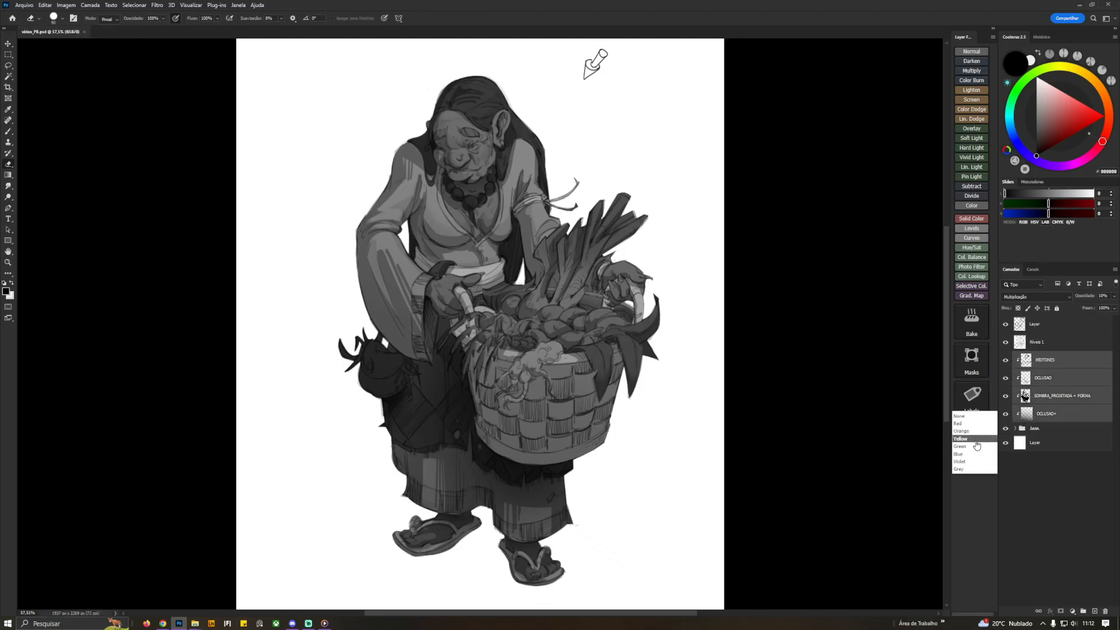
left_click(970, 441)
Ungroup the base-colour folder and clip the four violet shading layers to the layers beneath again
left_click(1022, 431)
key("ctrl+shift+g")
left_click(1048, 414)
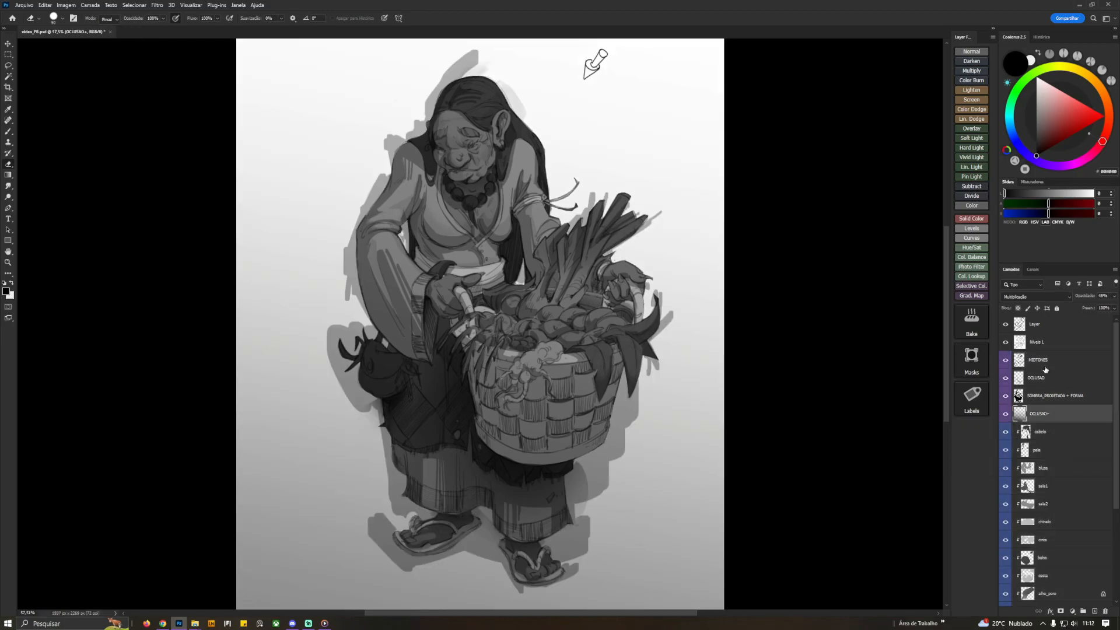
left_click(1044, 361, "shift")
left_click(1047, 422, "alt")
left_click(1048, 404, "alt")
left_click(1052, 387, "alt")
left_click(1056, 368, "alt")
mouse_move(1116, 366)
left_mouse_down()
mouse_move(1112, 458)
mouse_move(1111, 362)
left_mouse_up()
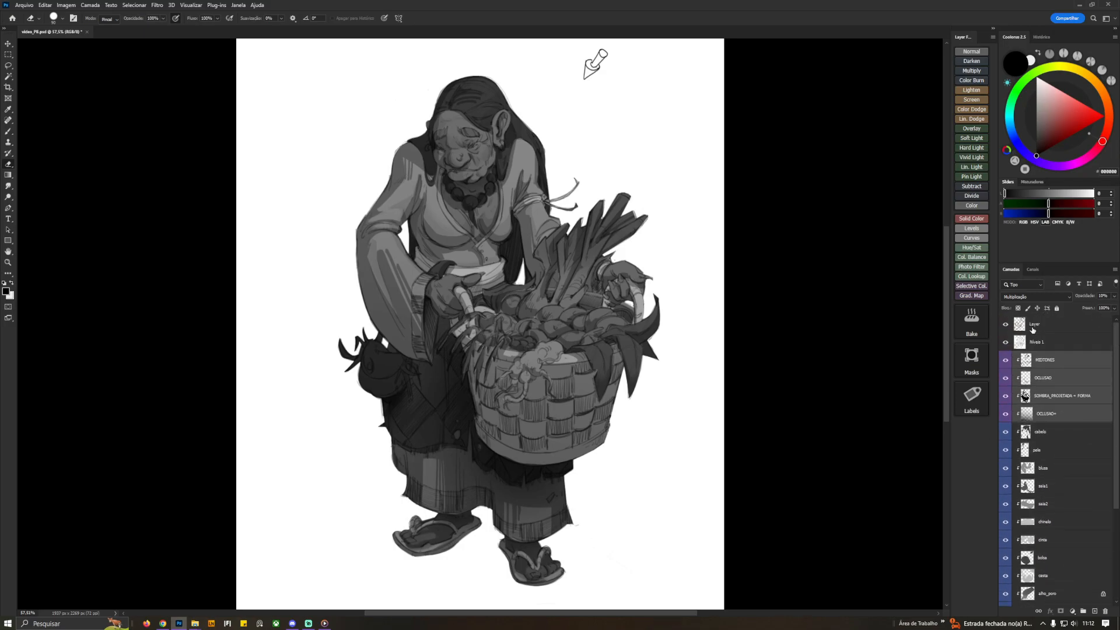
Rename the Níveis 1 layer "line" and save the document
left_click(1045, 342)
left_click(1038, 359)
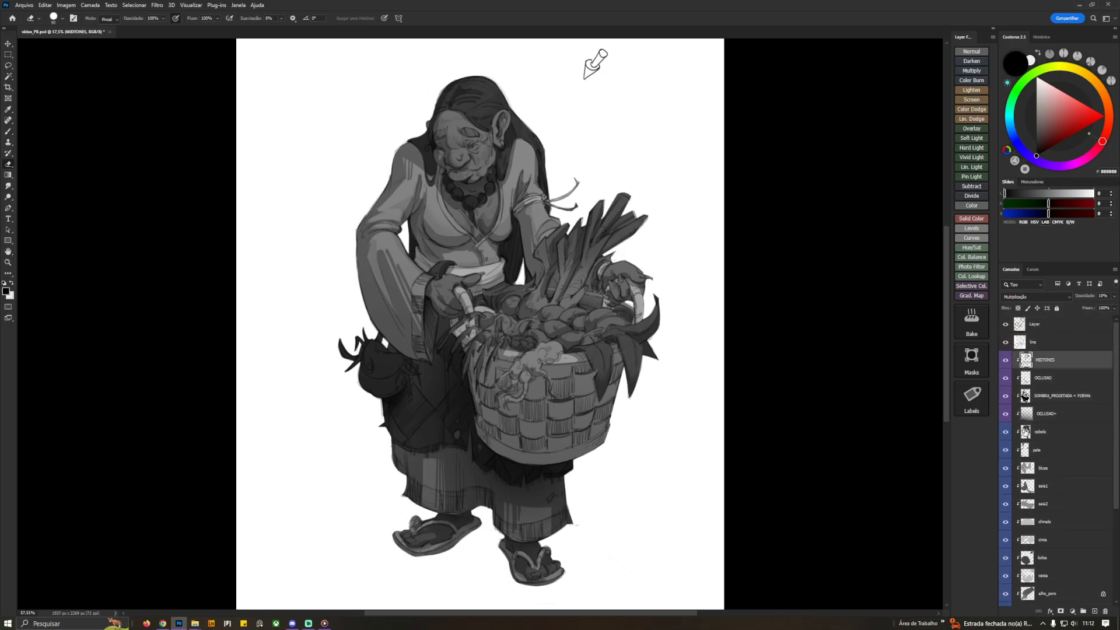
key("ctrl+s")
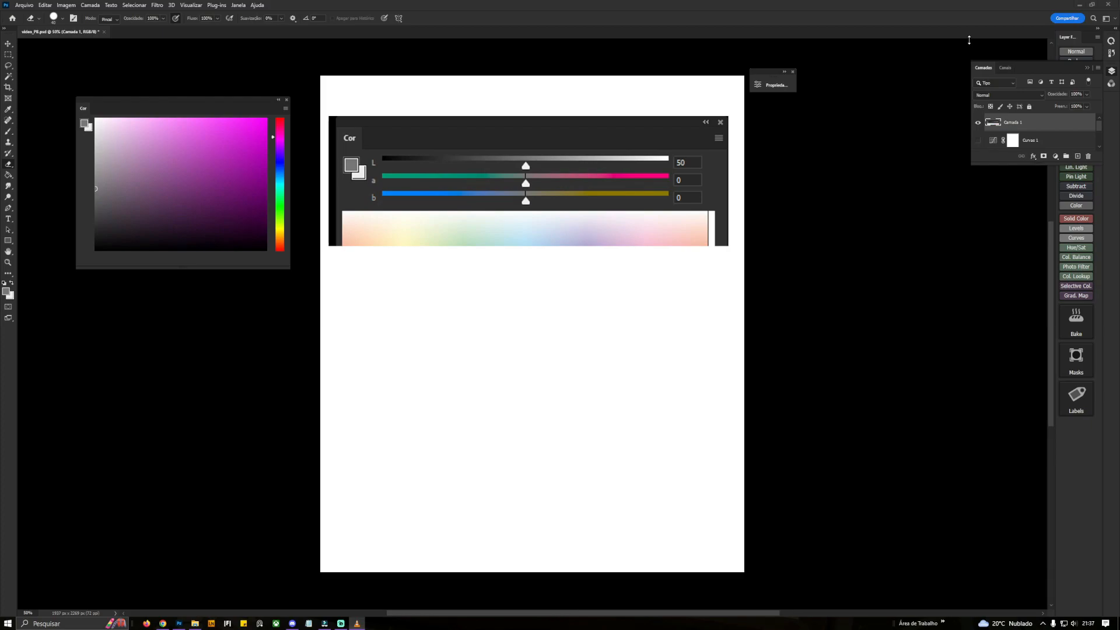
Move the floating colour panel away from the canvas and switch it to Lab sliders
left_click_drag(236, 105, 218, 80)
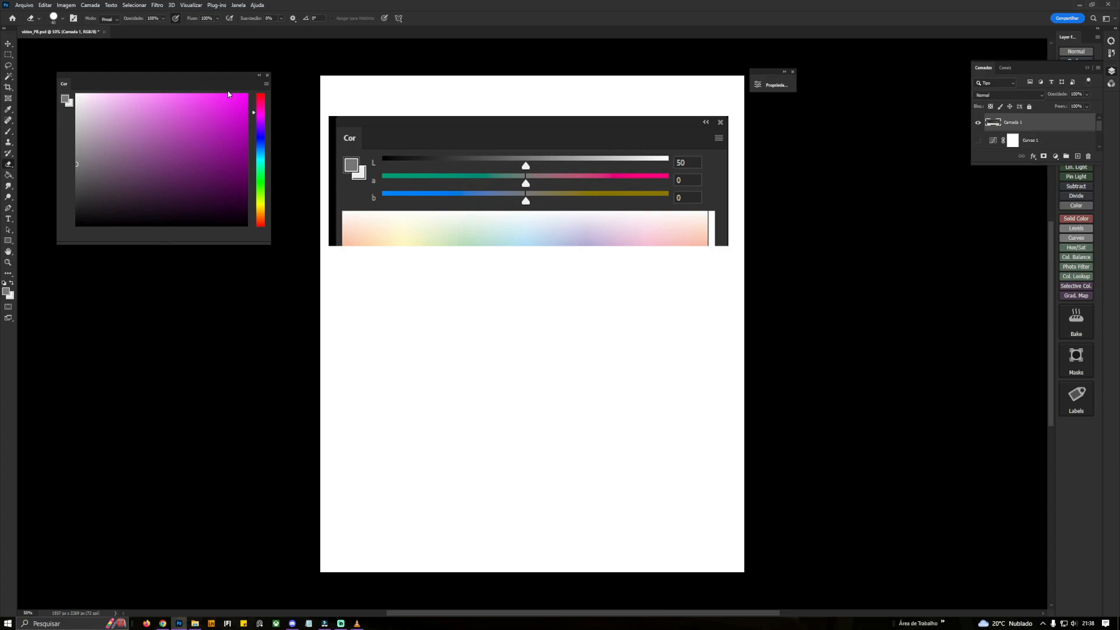
left_click(267, 85)
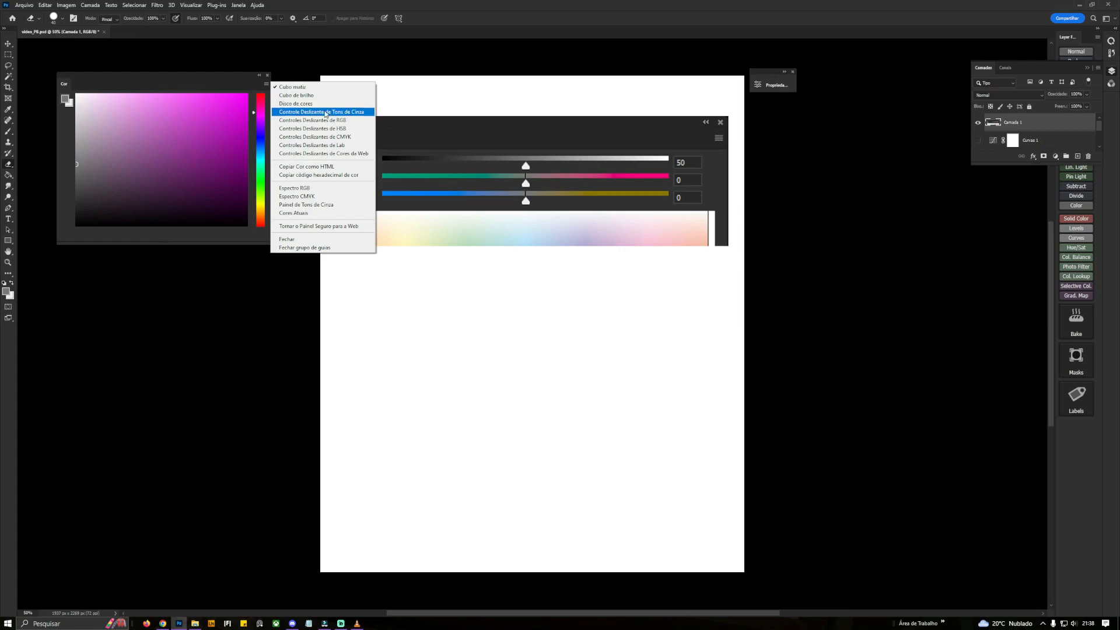
left_click(331, 145)
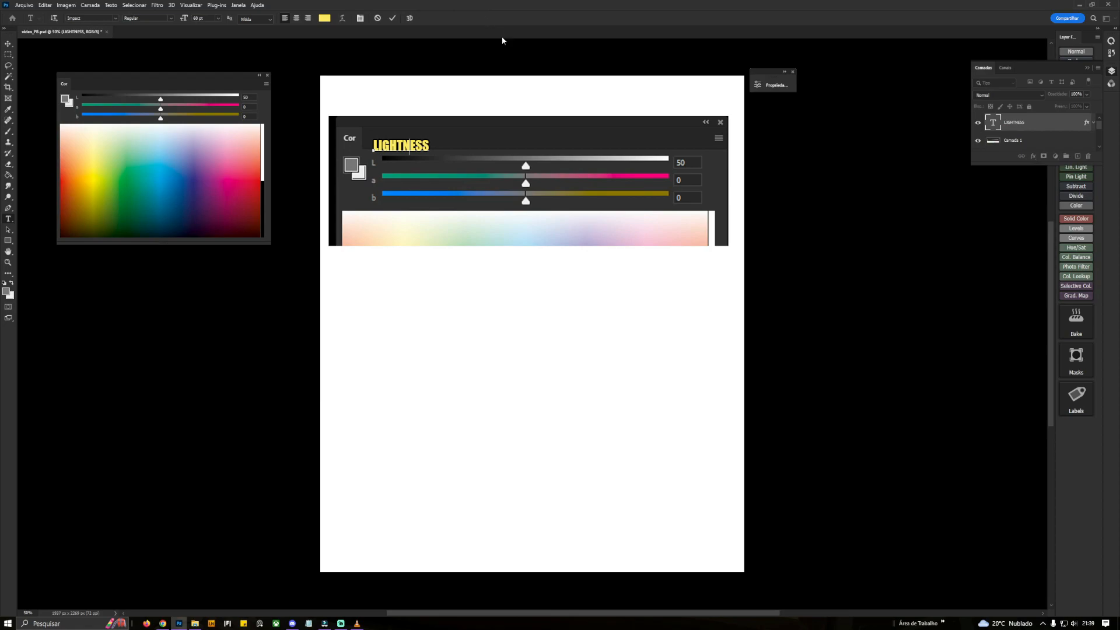
Add a new layer and paint a purple and a green stroke at lightness 50 beneath the Lab slider picture
left_click(1072, 133)
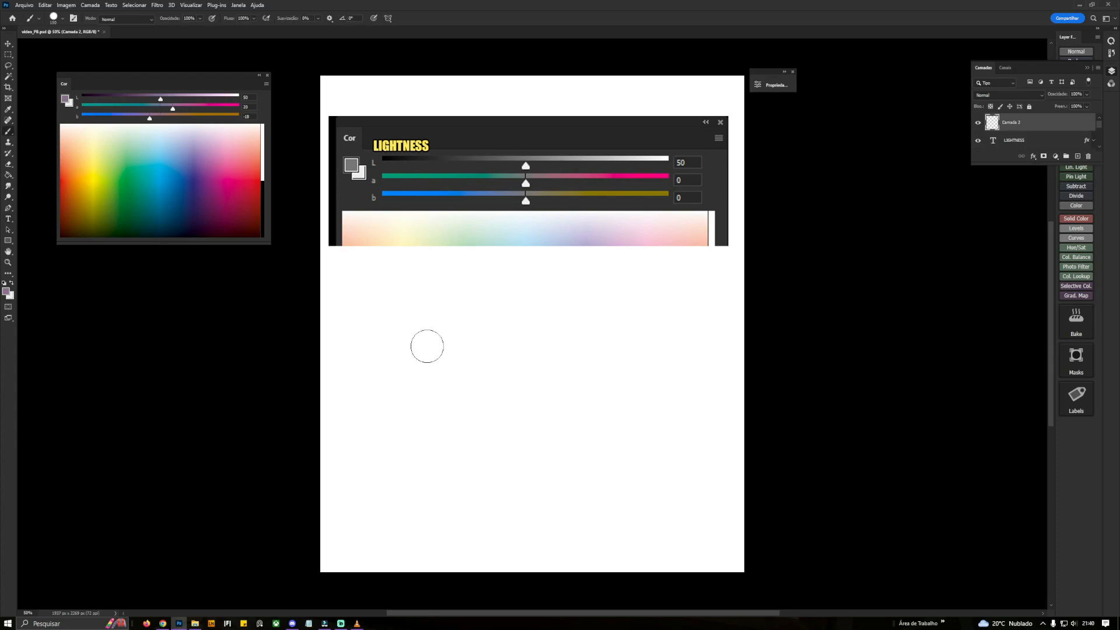
mouse_move(412, 307)
left_mouse_down()
mouse_move(395, 345)
mouse_move(414, 327)
mouse_move(404, 351)
left_mouse_up()
mouse_move(172, 111)
left_mouse_down()
mouse_move(128, 109)
mouse_move(183, 119)
left_mouse_up()
left_click_drag(446, 308, 426, 382)
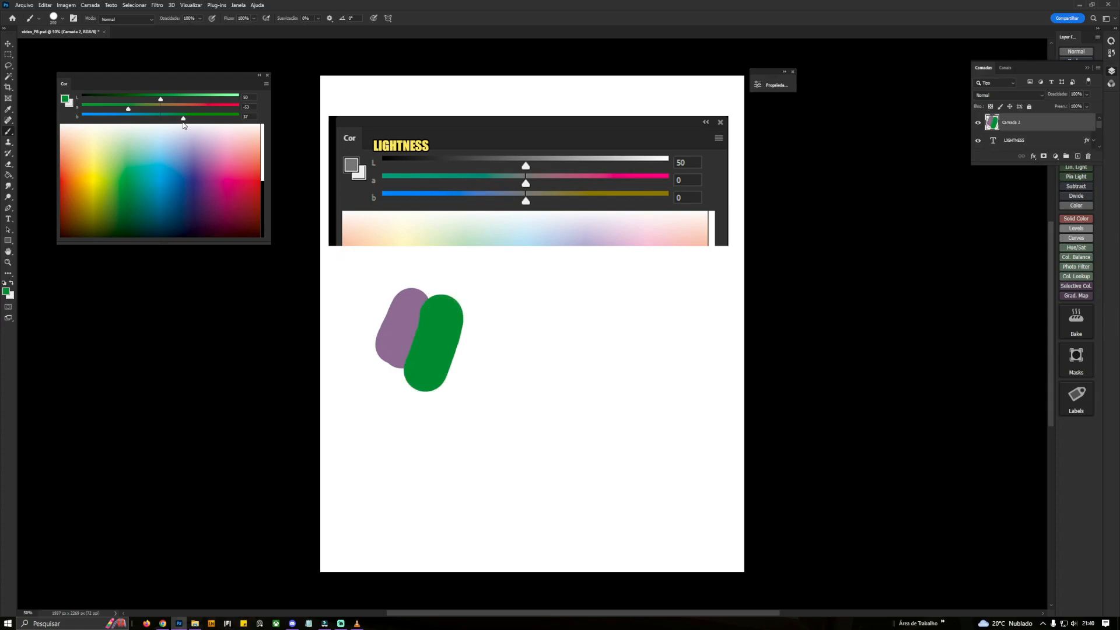
Paint blue, magenta and red strokes beside the green one, changing only a and b and keeping lightness at 50
left_click_drag(143, 120, 128, 107)
key("bracketright")
key("bracketright")
mouse_move(483, 341)
left_mouse_down()
mouse_move(472, 379)
mouse_move(528, 356)
mouse_move(507, 393)
mouse_move(573, 395)
mouse_move(566, 417)
left_mouse_up()
left_click(232, 109)
key("bracketright")
left_click(204, 117)
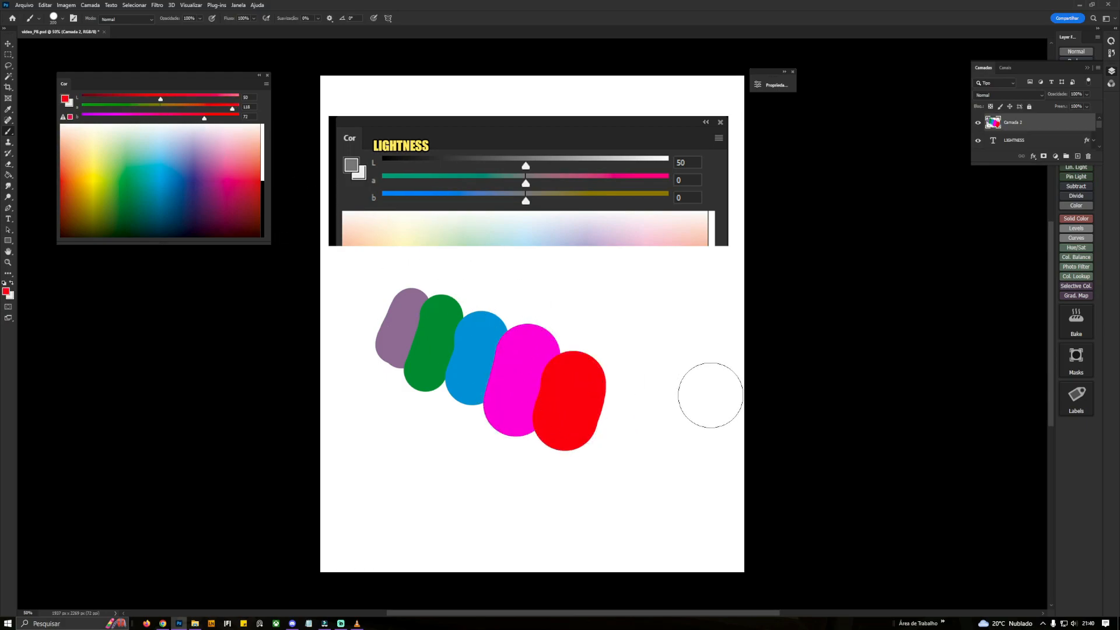
Preview the coloured strokes in greyscale to compare their values, and return to the colour view
key("ctrl+y")
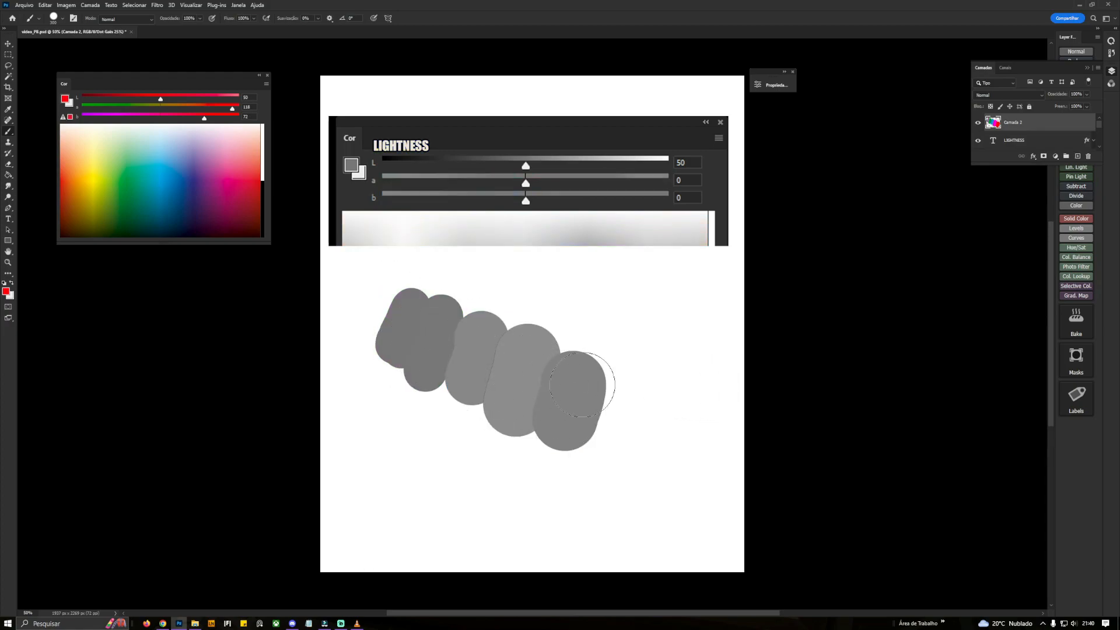
left_click_drag(702, 394, 626, 430)
left_click_drag(635, 427, 692, 417)
key("ctrl+y")
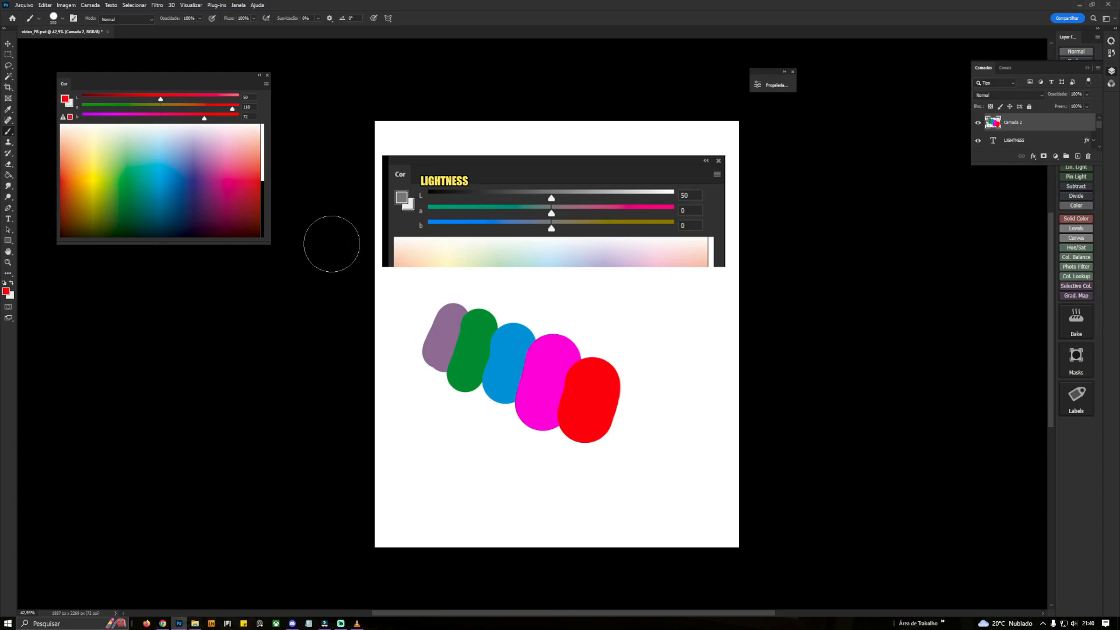
Bring the a and b values back to about 0 and place a "TEMPERATURA" text label at the pictured b slider
left_click_drag(235, 107, 165, 112)
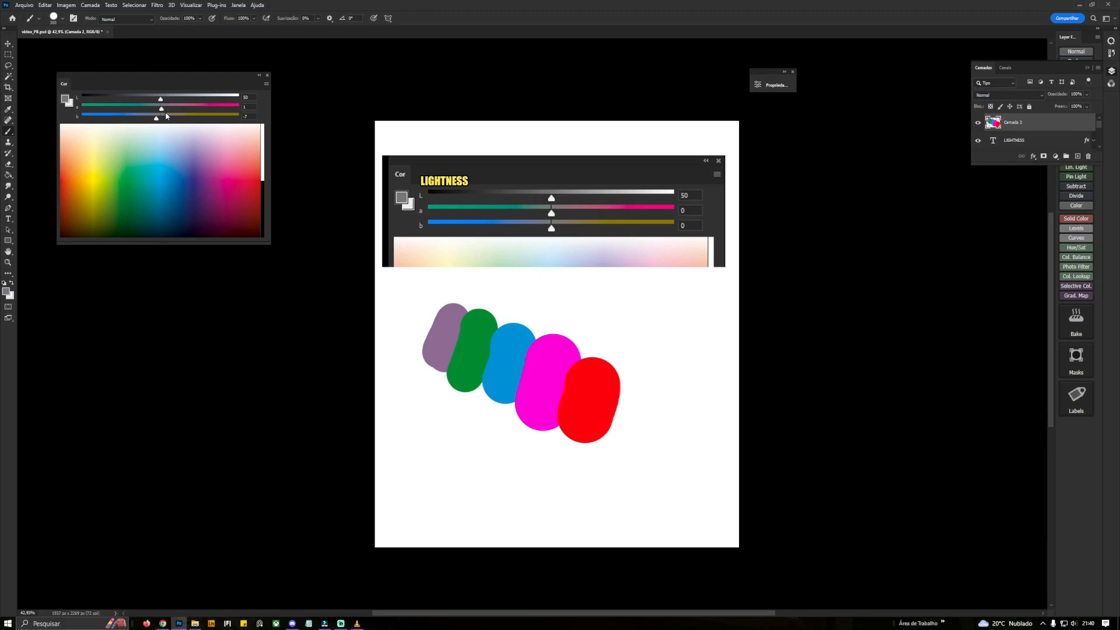
left_click_drag(157, 120, 162, 119)
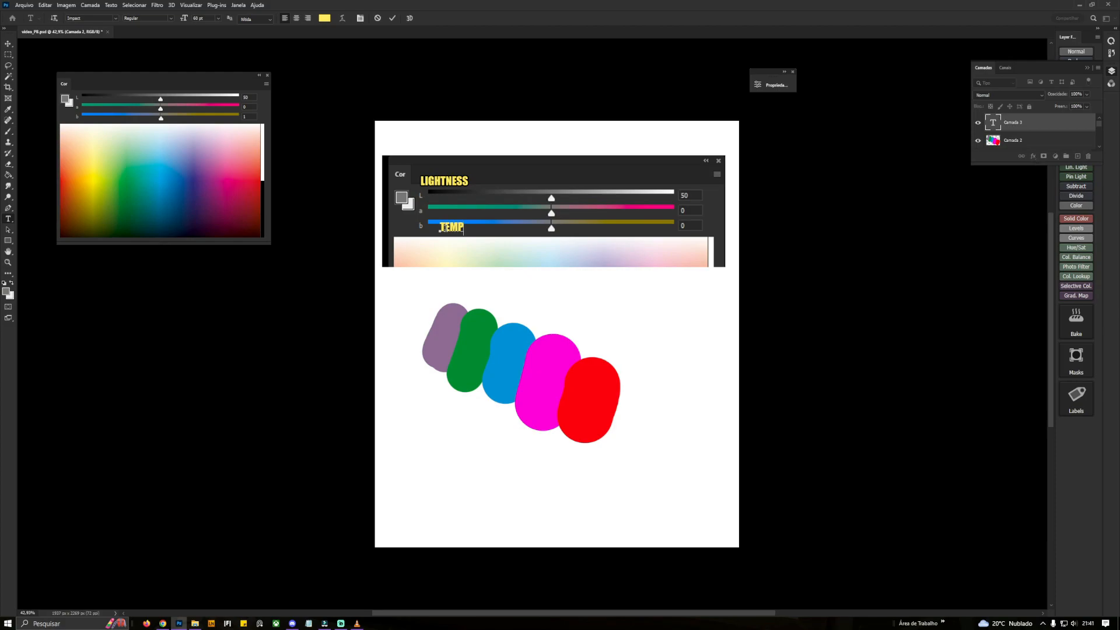
type("ERATURA")
left_click_drag(463, 238, 450, 243)
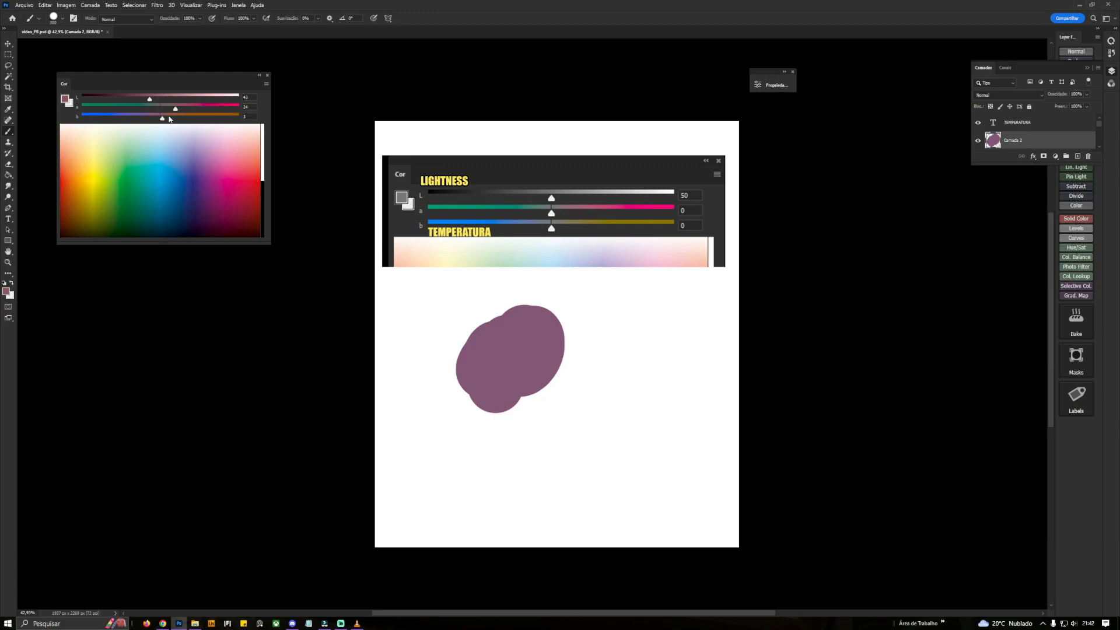
Sample the purple blob's colour and paint three progressively bluer strokes beside it by lowering only the b value
mouse_move(164, 120)
left_mouse_down()
mouse_move(192, 121)
mouse_move(92, 123)
mouse_move(202, 150)
mouse_move(162, 120)
mouse_move(128, 124)
mouse_move(142, 120)
left_mouse_up()
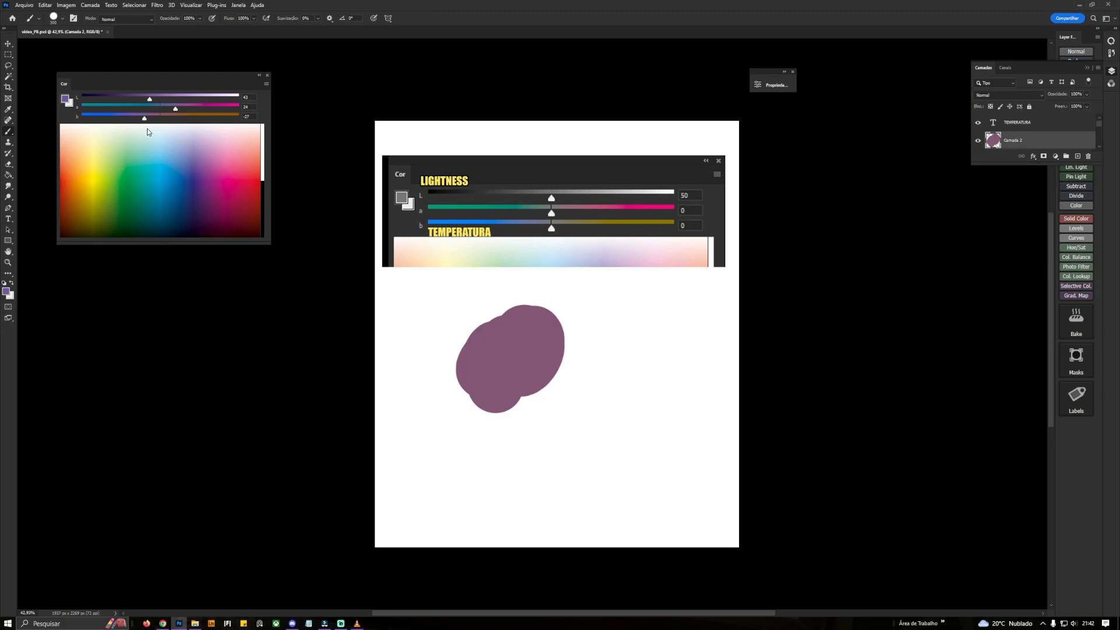
left_click(548, 357, "alt")
left_click_drag(154, 123, 146, 123)
mouse_move(474, 313)
left_mouse_down()
mouse_move(458, 375)
mouse_move(460, 357)
left_mouse_up()
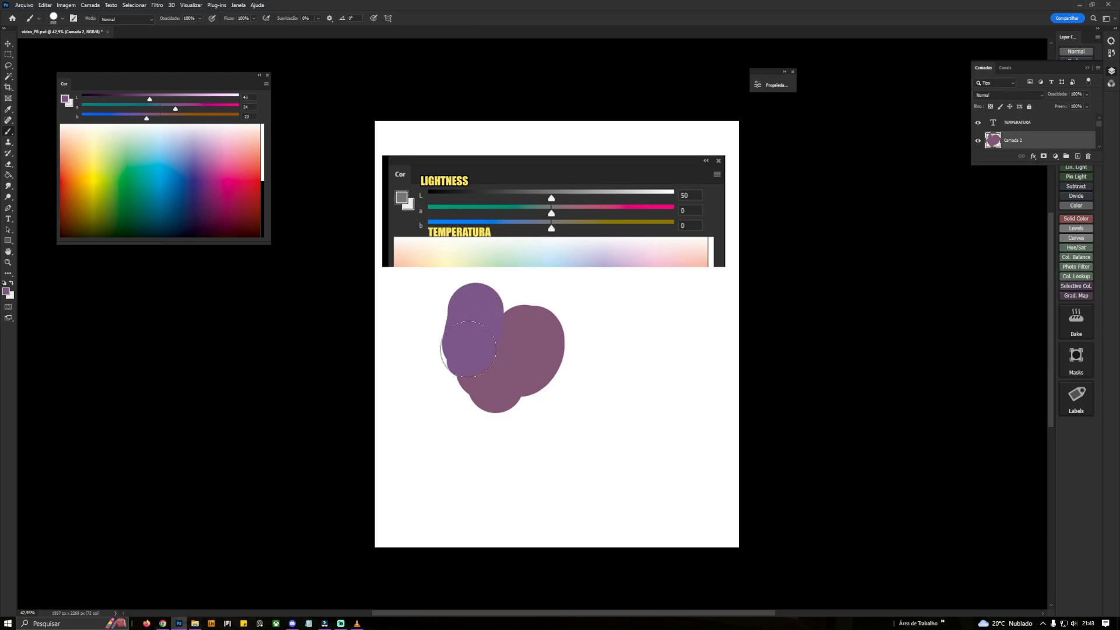
left_click_drag(146, 119, 133, 120)
mouse_move(420, 317)
left_mouse_down()
mouse_move(426, 307)
mouse_move(424, 342)
left_mouse_up()
left_click_drag(132, 119, 121, 118)
left_click_drag(402, 360, 427, 398)
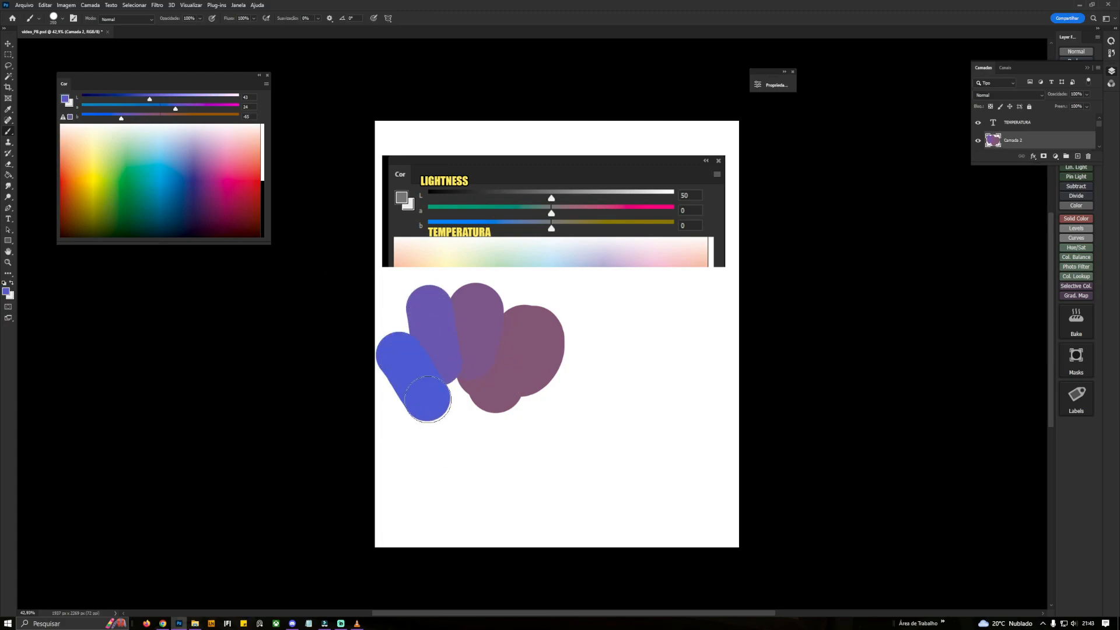
Resample the purple blob and paint three progressively warmer strokes on its other side by raising only the b value
left_click(534, 349, "alt")
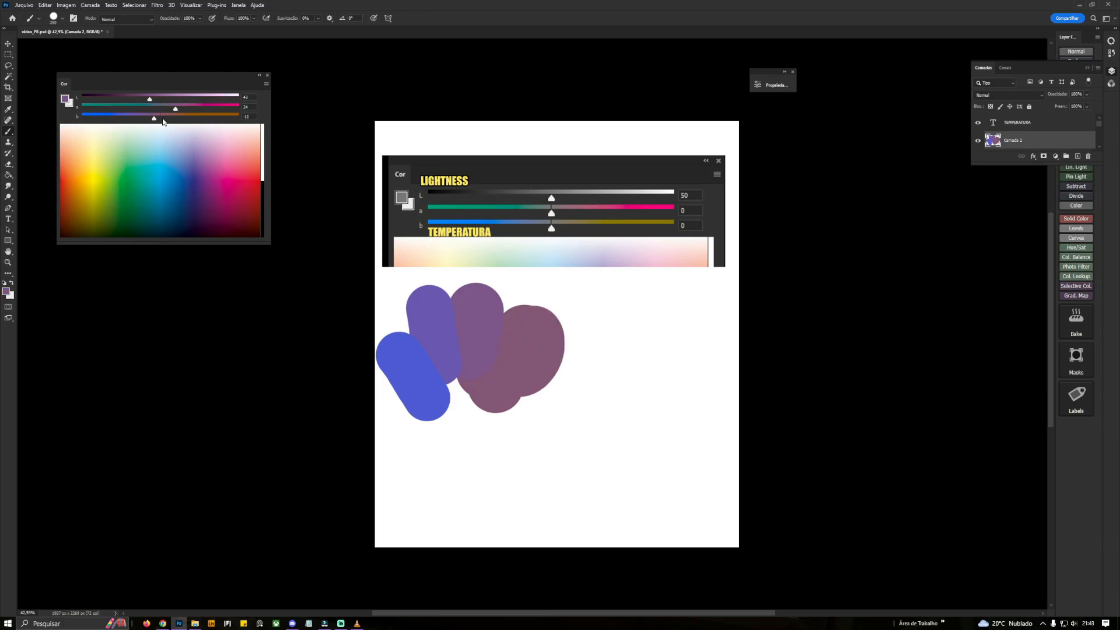
left_click_drag(162, 120, 168, 120)
left_click_drag(586, 356, 522, 408)
left_click_drag(170, 120, 185, 120)
left_click_drag(628, 385, 570, 425)
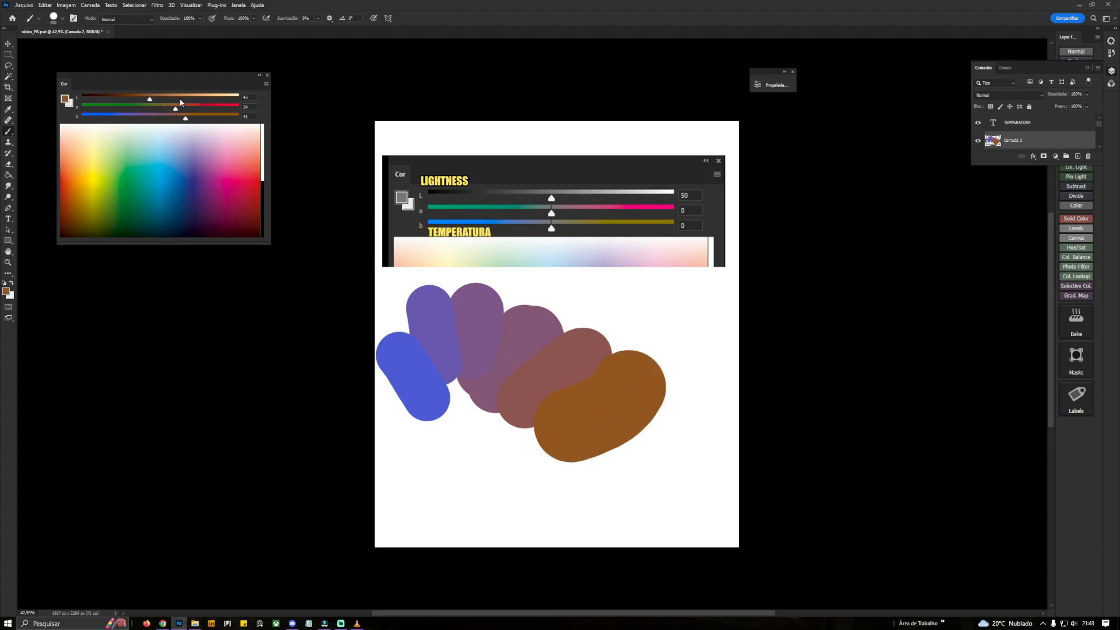
left_click_drag(188, 120, 198, 120)
left_click_drag(659, 439, 586, 456)
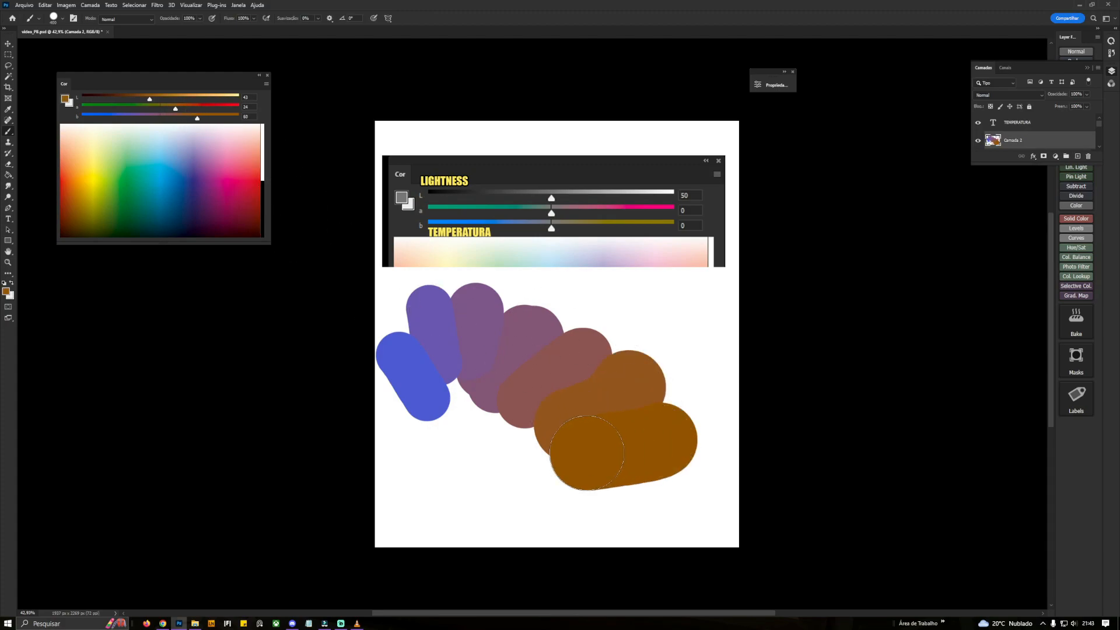
Preview the cool-to-warm strokes in greyscale to compare their values, and return to the colour view
key("ctrl+y")
left_click_drag(751, 438, 737, 465)
key("ctrl+y")
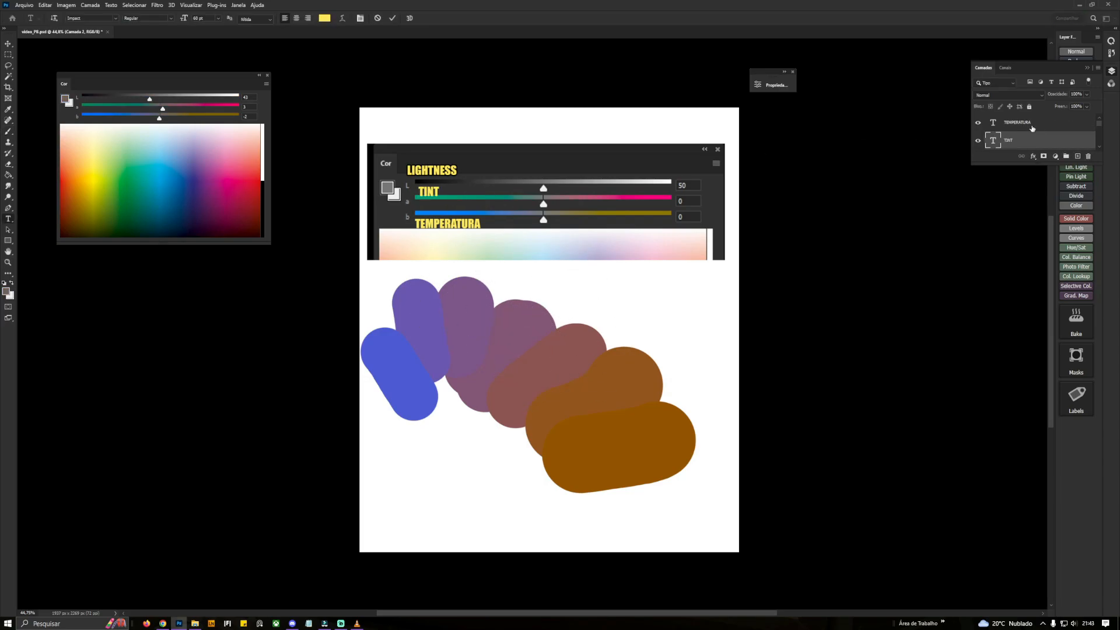
Finish placing the "TINT" text label at the pictured a slider and select the TEMPERATURA layer
left_click(1082, 121)
left_click(432, 205)
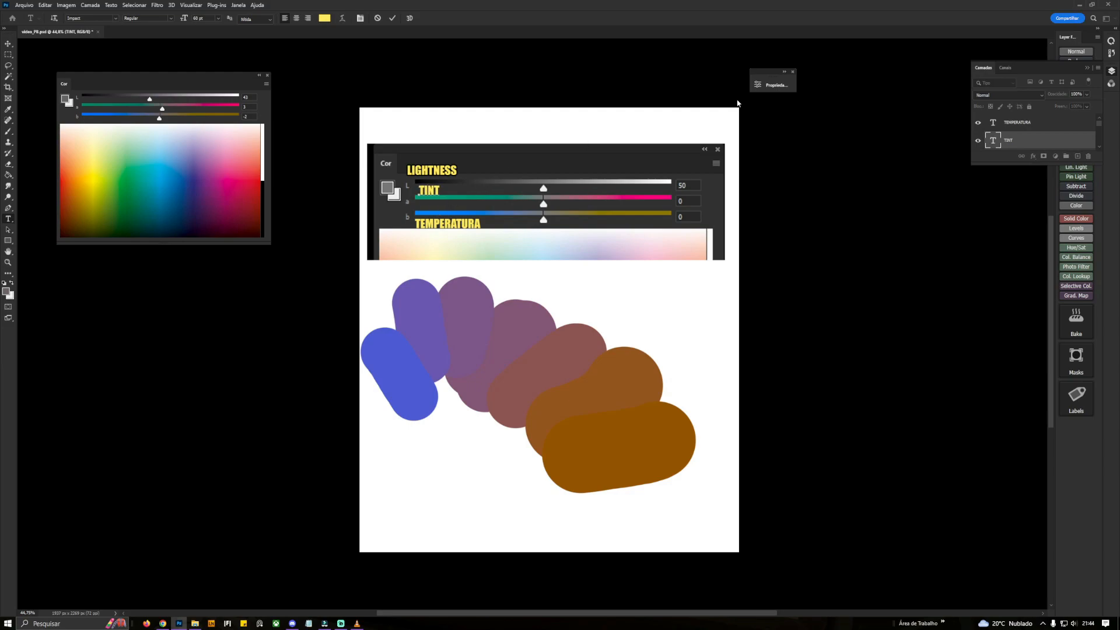
left_click(1012, 123)
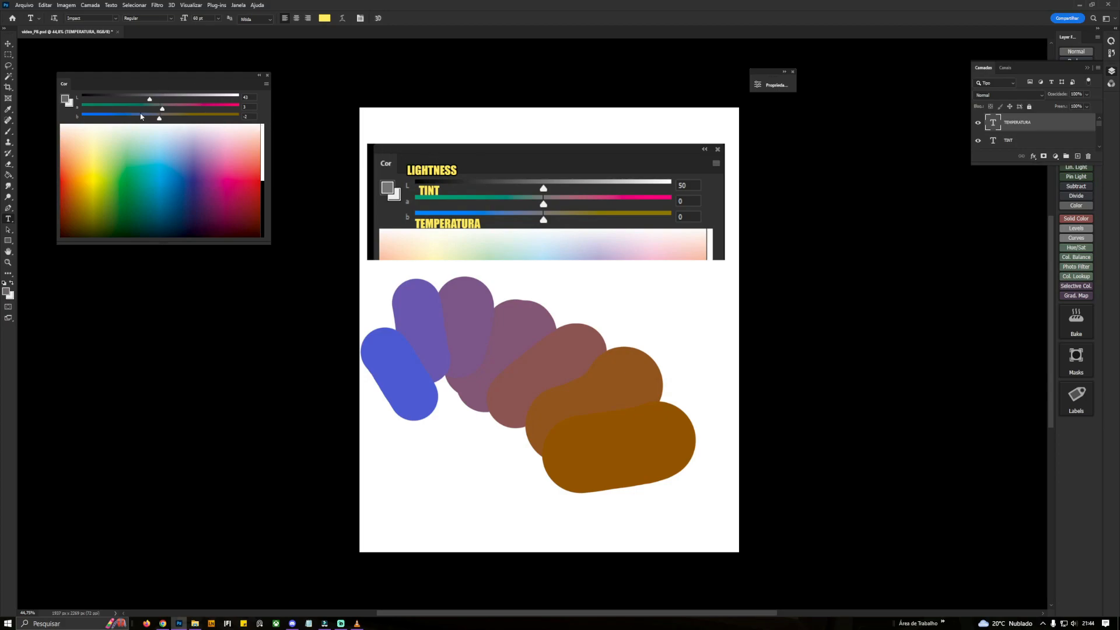
Delete the layer with the temperature strokes and add a new empty layer in its place
mouse_move(161, 110)
left_mouse_down()
mouse_move(101, 114)
mouse_move(238, 117)
mouse_move(166, 119)
left_mouse_up()
scroll(1048, 138, "down", 1)
left_click(1021, 141)
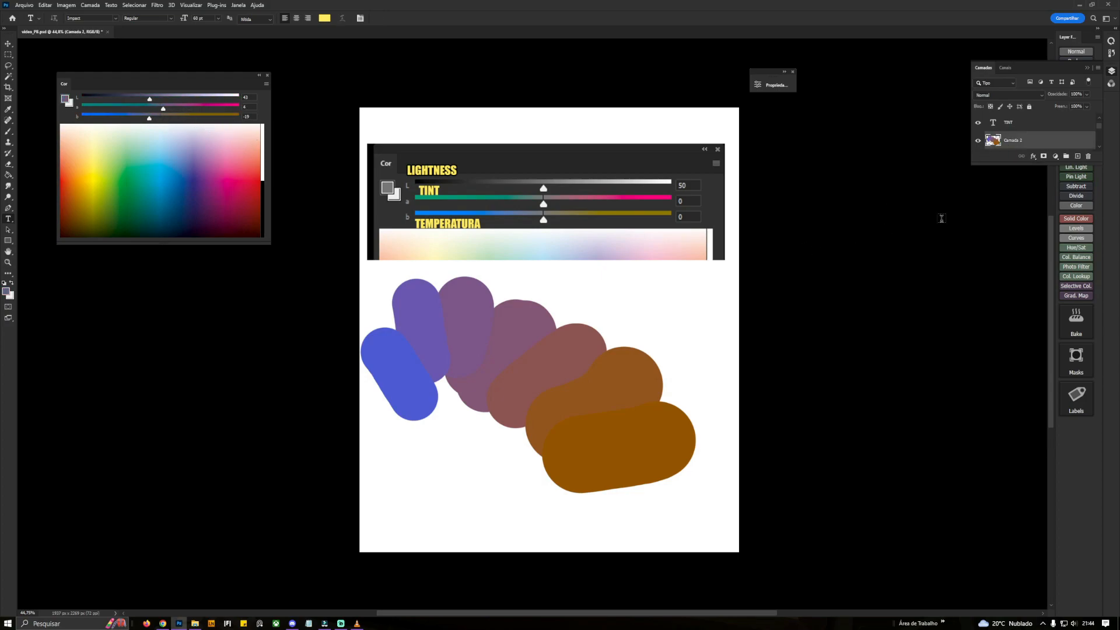
key("Delete")
left_click(1077, 157)
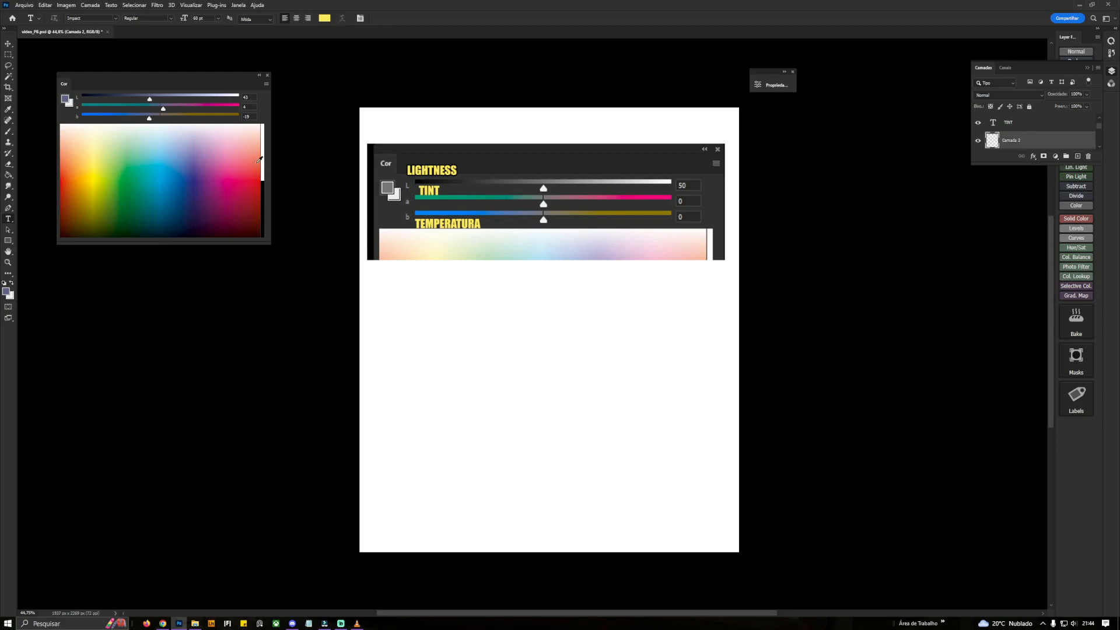
Paint slate-blue, teal and green strokes at lightness 43 with the Brush, varying only the a and b values
left_click_drag(149, 120, 144, 119)
key("b")
left_click_drag(482, 340, 501, 418)
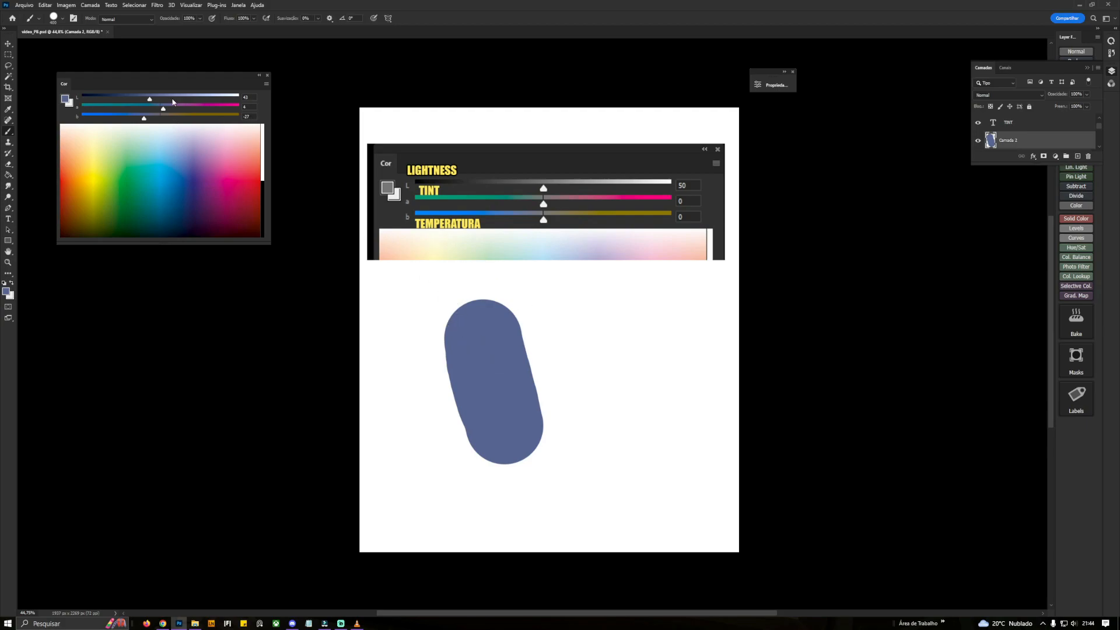
left_click_drag(164, 111, 143, 111)
left_click_drag(411, 353, 458, 452)
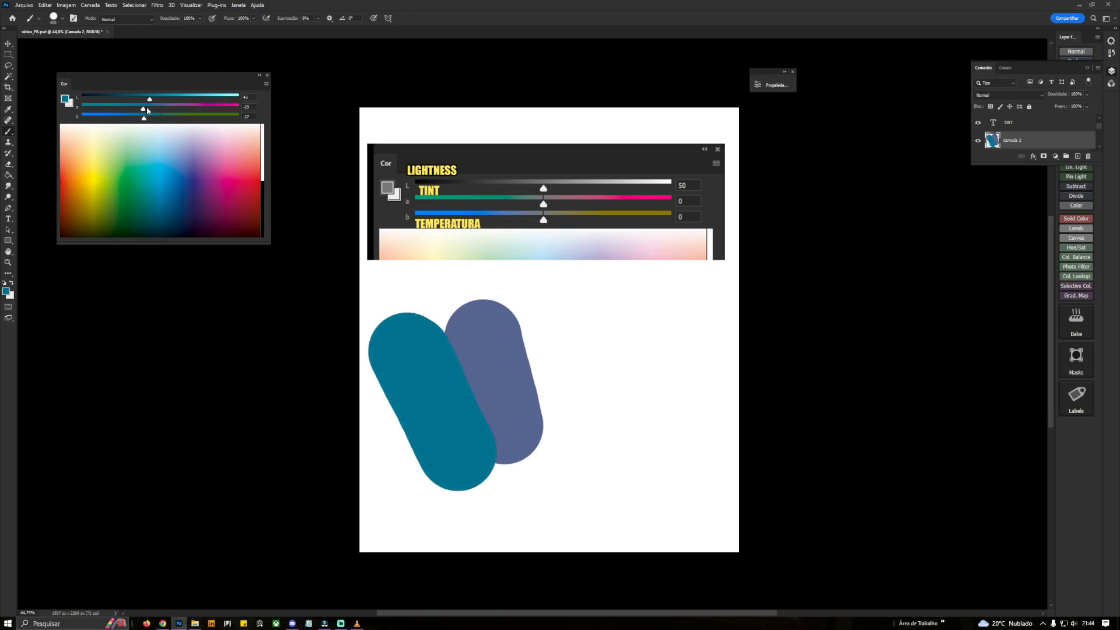
left_click_drag(144, 118, 166, 121)
left_click_drag(529, 327, 563, 415)
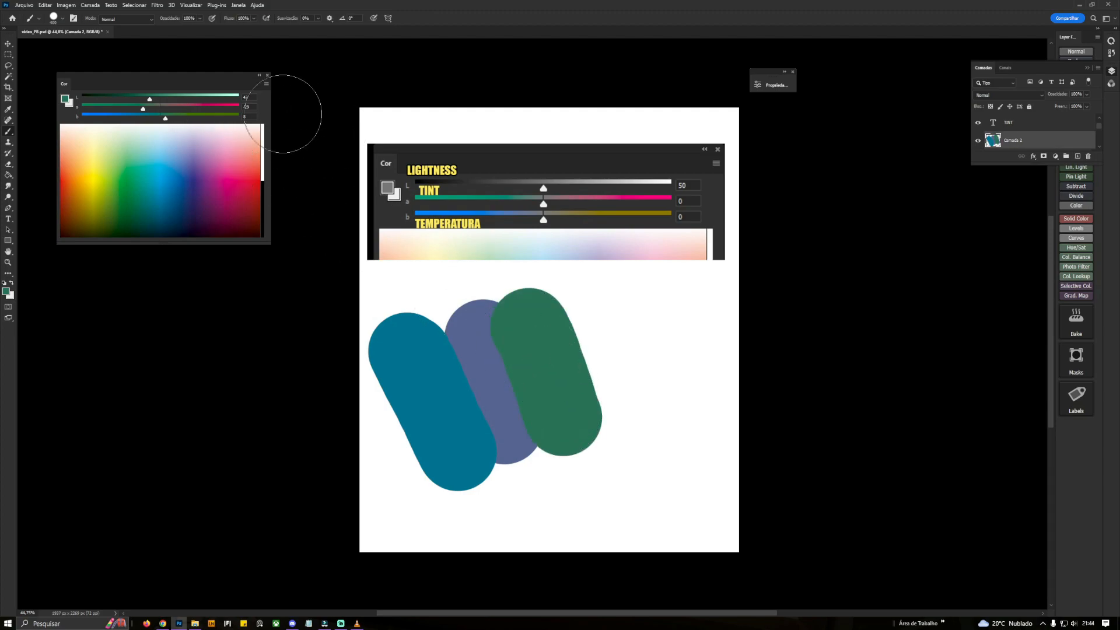
Paint brownish-grey, orange and crimson strokes next to the green one, shifting a and b at the same lightness
left_click_drag(146, 110, 164, 110)
left_click_drag(591, 321, 608, 367)
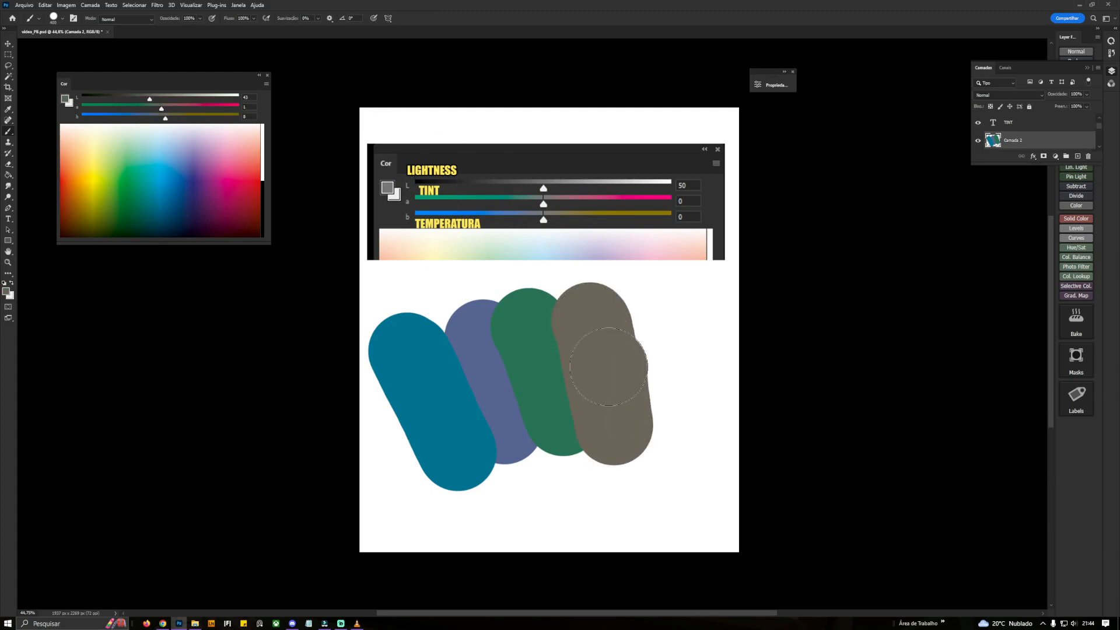
mouse_move(171, 119)
left_mouse_down()
mouse_move(190, 120)
mouse_move(174, 109)
mouse_move(185, 111)
left_mouse_up()
left_click_drag(656, 319, 672, 381)
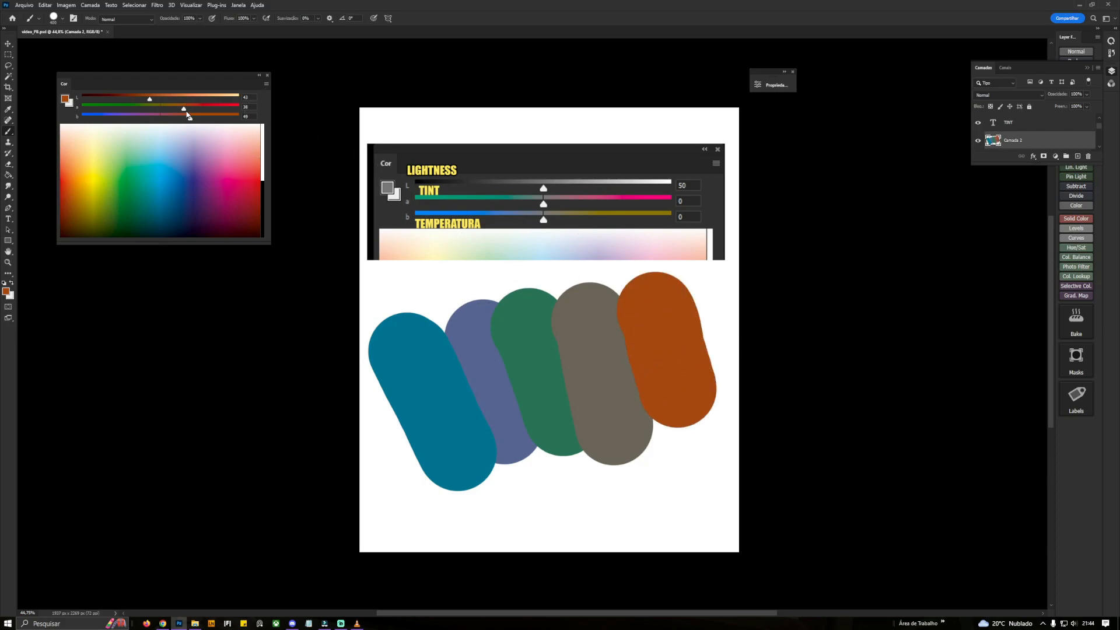
mouse_move(185, 111)
left_mouse_down()
mouse_move(179, 120)
mouse_move(202, 108)
left_mouse_up()
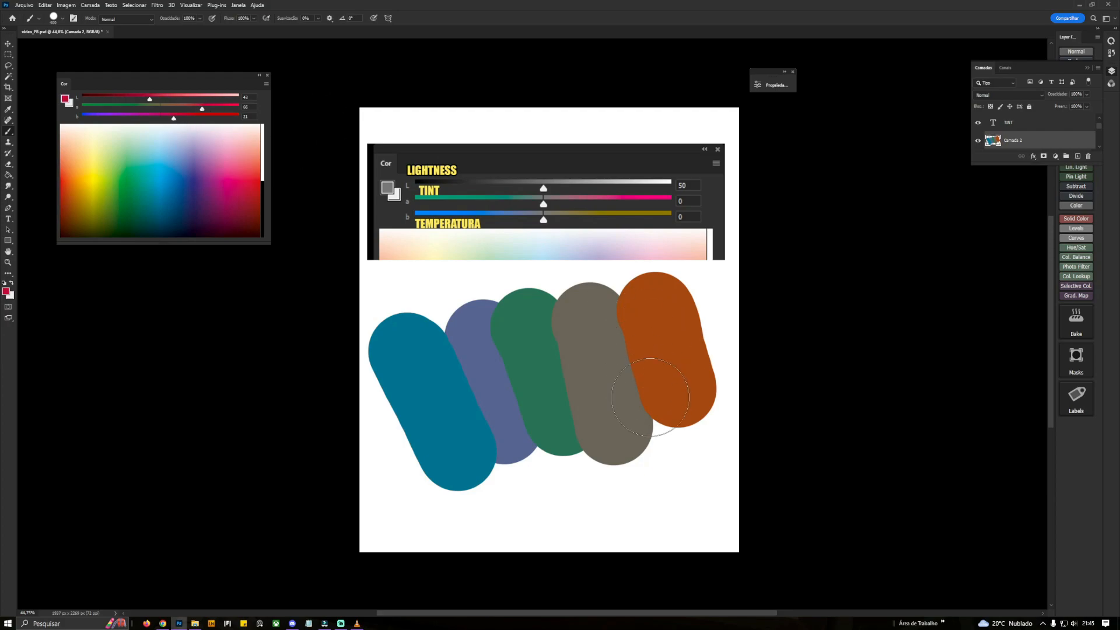
left_click_drag(646, 396, 693, 487)
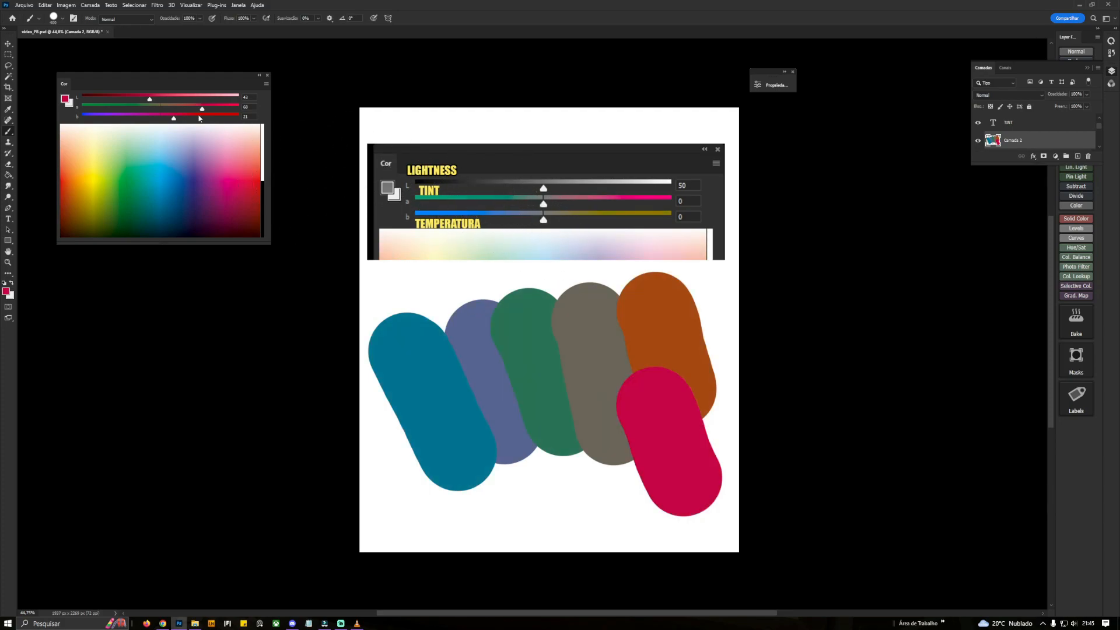
Change the brush colour to a saturated blue, and replace the tint stroke layer with a new empty layer
left_click_drag(203, 110, 167, 110)
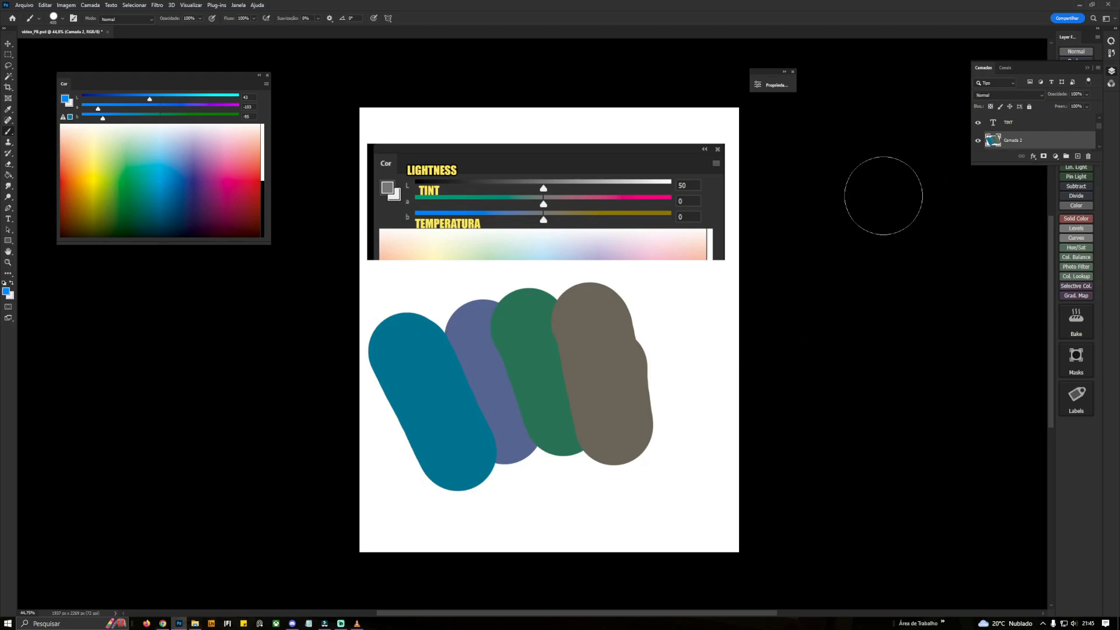
key("Delete")
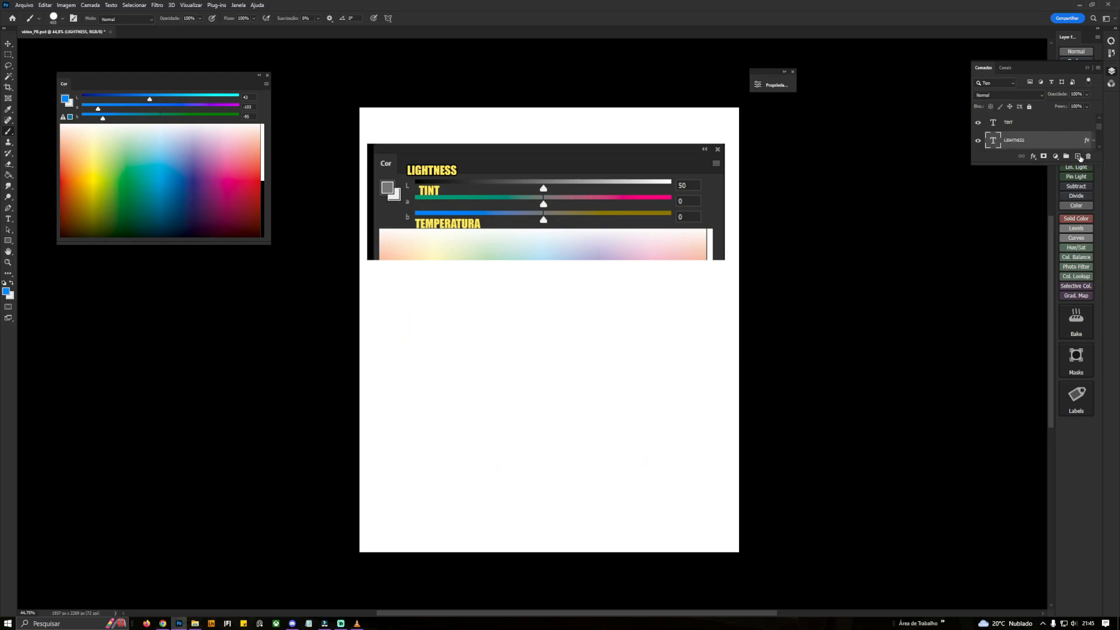
left_click(1077, 156)
Paint separate saturated blue, near-neutral grey and saturated red strokes at lightness 43, and bring a and b back towards neutral
left_click_drag(437, 325, 438, 411)
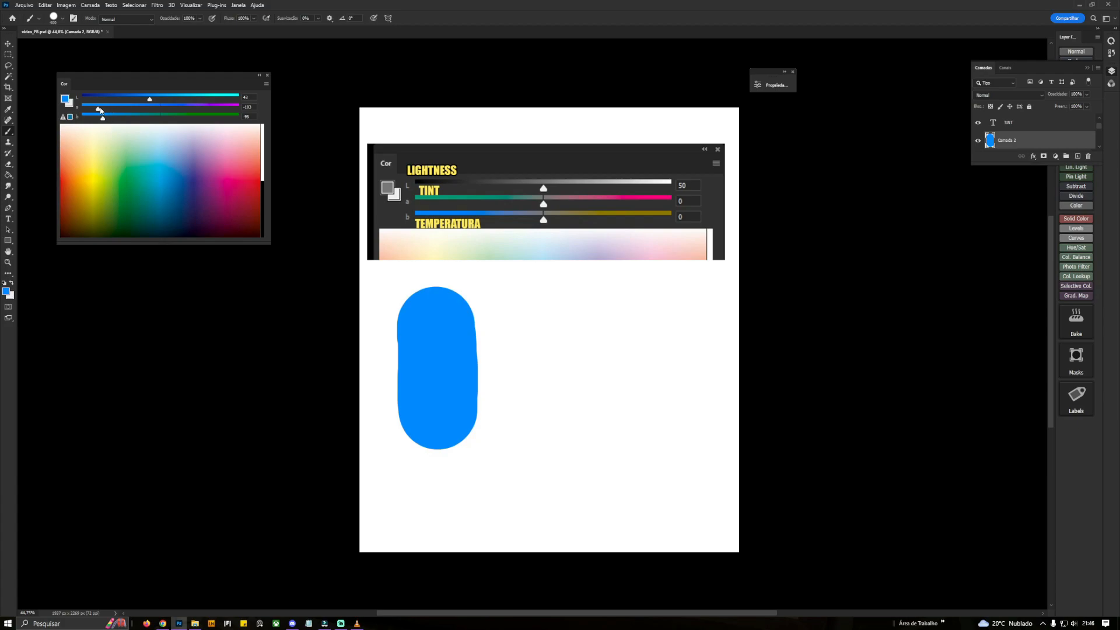
left_click_drag(99, 111, 156, 119)
mouse_move(539, 333)
left_mouse_down()
mouse_move(550, 410)
mouse_move(557, 330)
left_mouse_up()
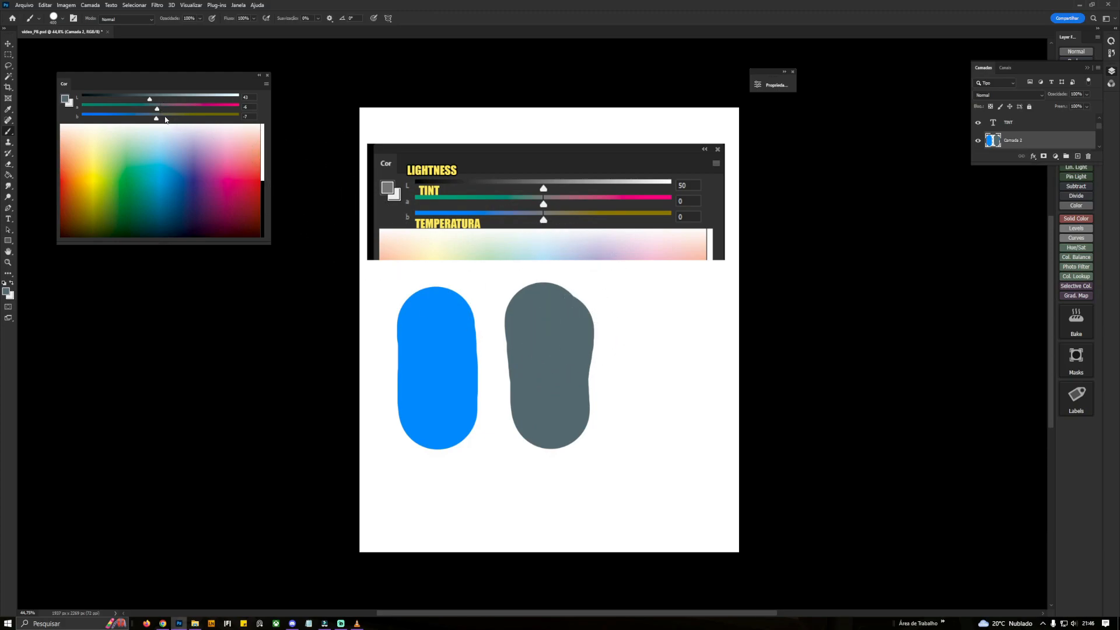
mouse_move(158, 113)
left_mouse_down()
mouse_move(216, 112)
mouse_move(214, 128)
left_mouse_up()
left_click_drag(680, 315, 695, 408)
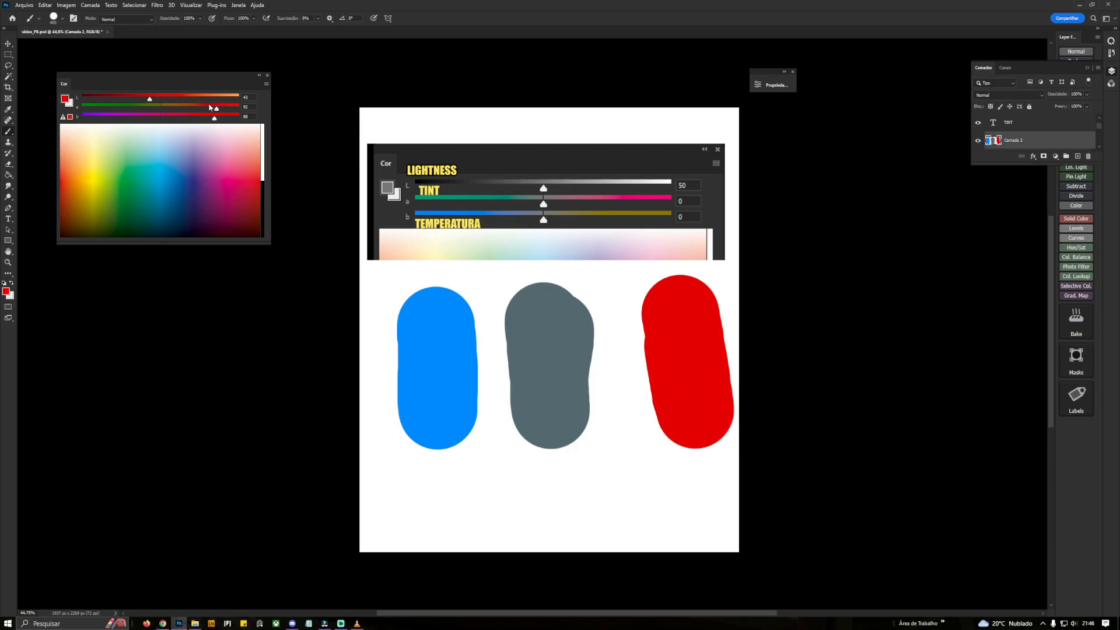
left_click_drag(216, 110, 166, 118)
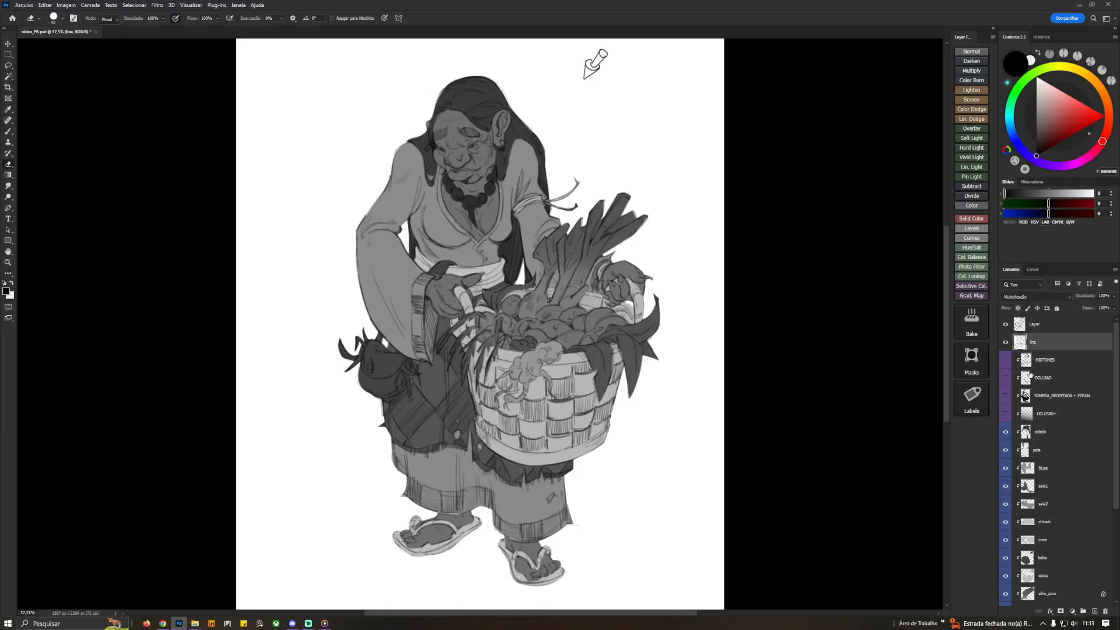
Select the cabelo layer in the illustration and sample the greys of the face, sleeve, skirt and hair
left_click(1026, 434)
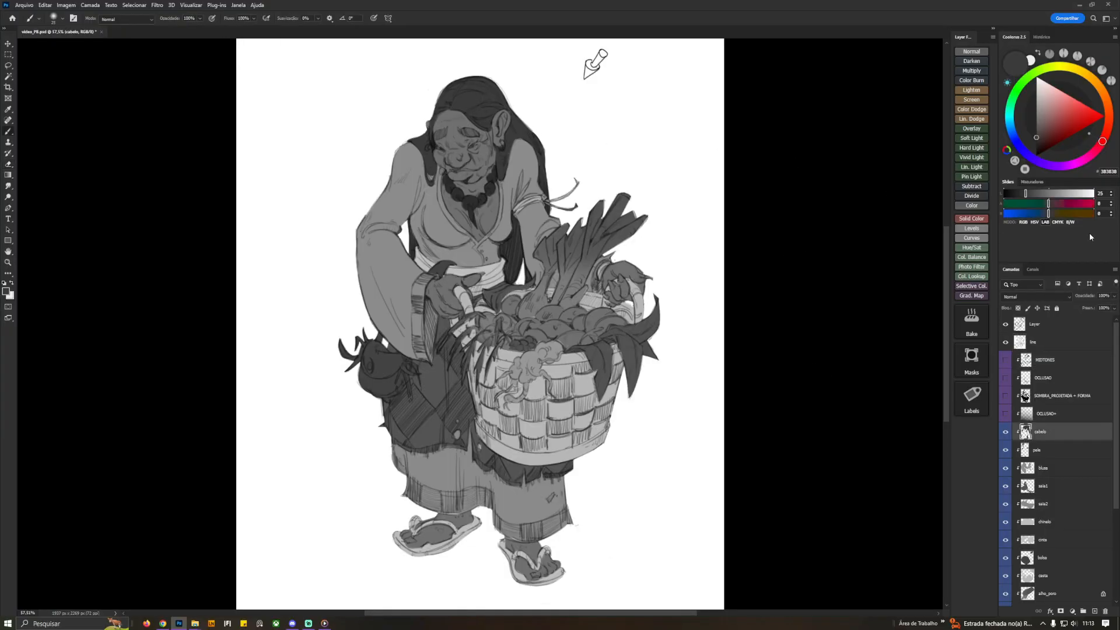
left_click(470, 151, "alt")
left_click(391, 254, "alt")
left_click(433, 373, "alt")
left_click(481, 96, "alt")
Lock the cabelo layer's transparency and fill the hair with a warm dark grey, Lab 25, 1, 1, using the Paint Bucket
left_click_drag(1048, 216, 1052, 203)
key("g")
key("shift+g")
key("ctrl+z")
mouse_move(1052, 203)
left_mouse_down()
mouse_move(1048, 215)
mouse_move(1049, 204)
left_mouse_up()
left_click(509, 118)
key("ctrl+z")
left_click(516, 133)
left_click_drag(1047, 214, 1049, 215)
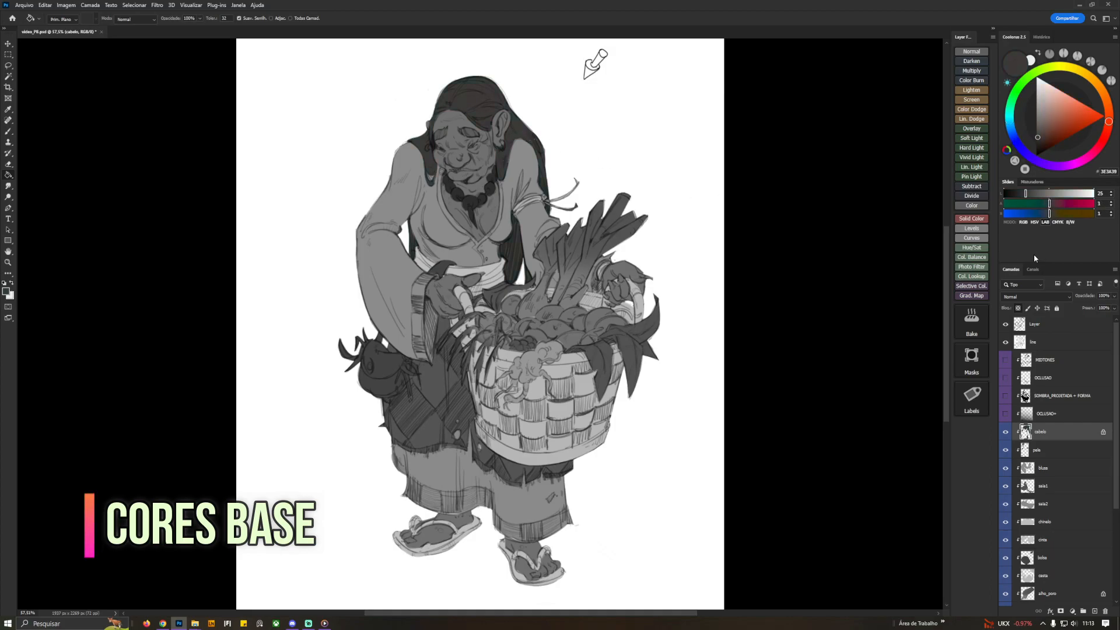
Compare the hair before and after its last fill in the history, and preview the character with the shading layers on and off
left_click(1041, 36)
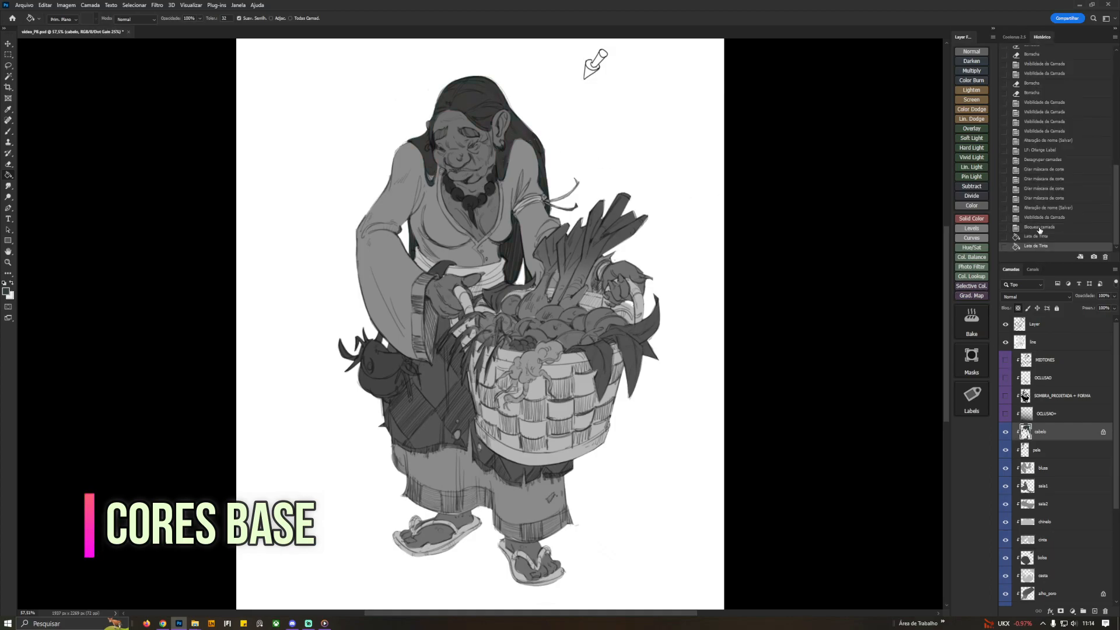
left_click(1039, 229)
left_click(1036, 246)
left_click(1014, 37)
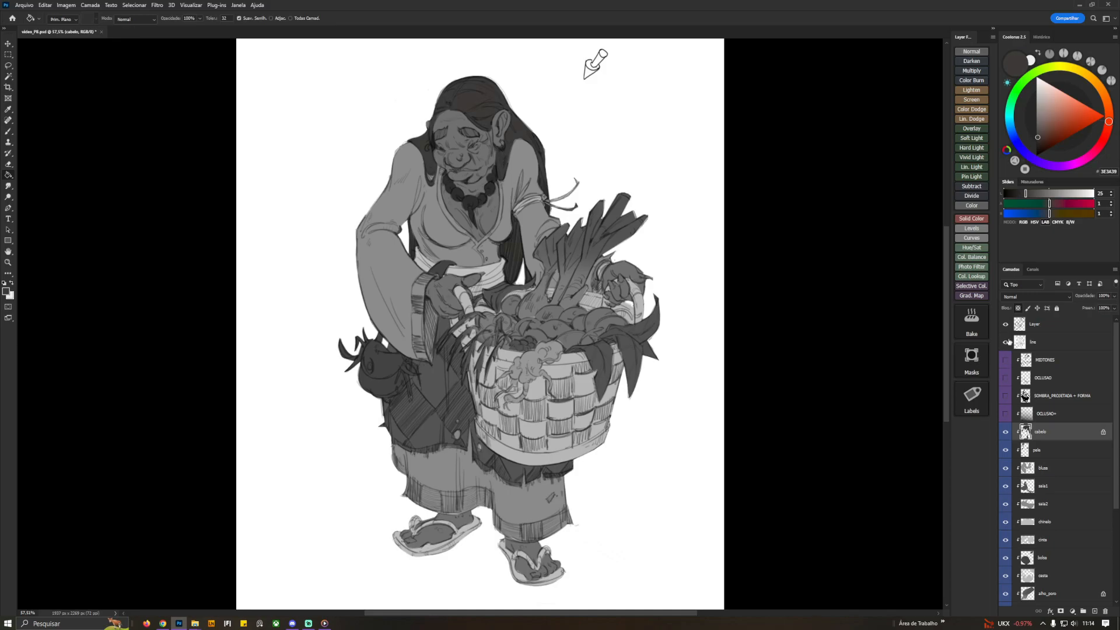
left_click_drag(1005, 360, 1005, 413)
left_click_drag(1007, 361, 1007, 413)
Darken the skin on the pele layer and lighten the hair on the cabelo layer with Hue/Saturation
left_click(1038, 450)
key("ctrl+u")
mouse_move(806, 232)
left_mouse_down()
mouse_move(840, 233)
mouse_move(825, 238)
left_mouse_up()
left_click(912, 146)
left_click(1040, 431)
key("ctrl+u")
left_click(912, 146)
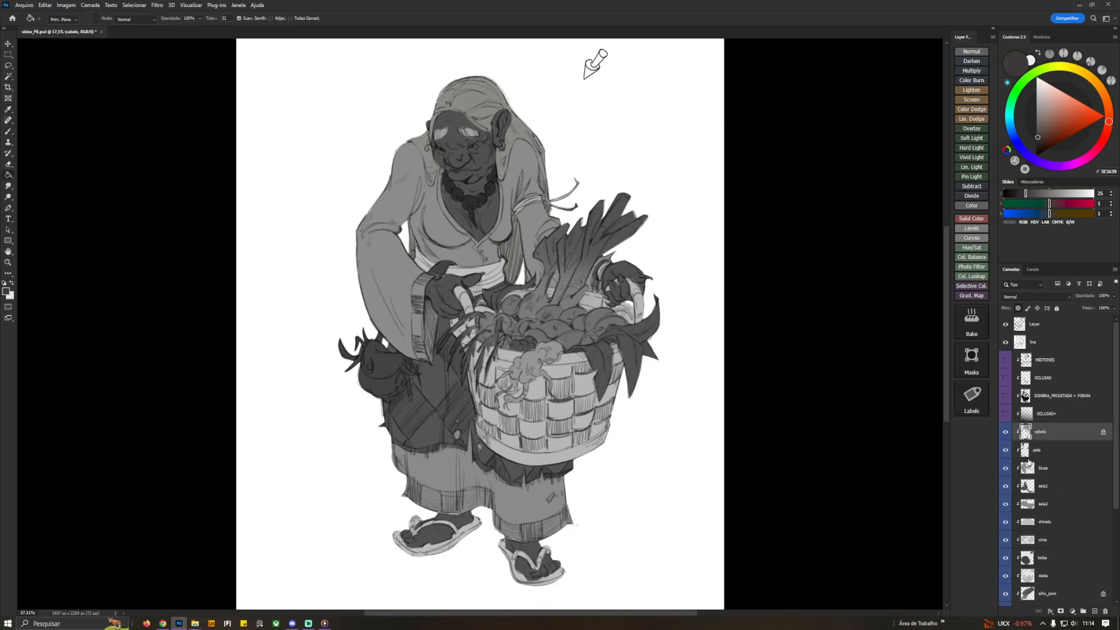
Preview the shading layers, undo the last change, and slightly darken the pele layer with Hue/Saturation
left_click(1028, 455)
left_click_drag(1005, 413, 1005, 362)
key("ctrl+z")
key("ctrl+u")
mouse_move(805, 233)
left_mouse_down()
mouse_move(791, 236)
mouse_move(801, 236)
left_mouse_up()
left_click(913, 149)
Darken the hair on the cabelo layer with Hue/Saturation and check it with the shading layers shown, leaving them hidden
left_click(1032, 434)
key("ctrl+u")
left_click(912, 147)
left_click_drag(1004, 414, 1004, 363)
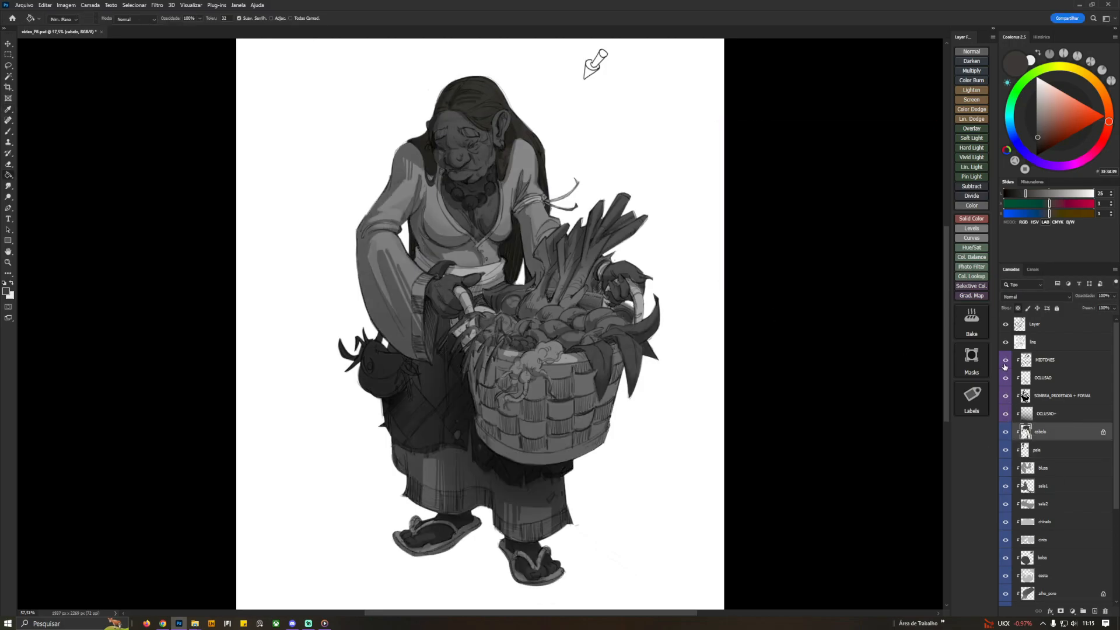
left_click_drag(1005, 414, 1006, 360)
Lighten the blouse slightly on the blusa layer with Hue/Saturation
left_click(442, 274, "ctrl")
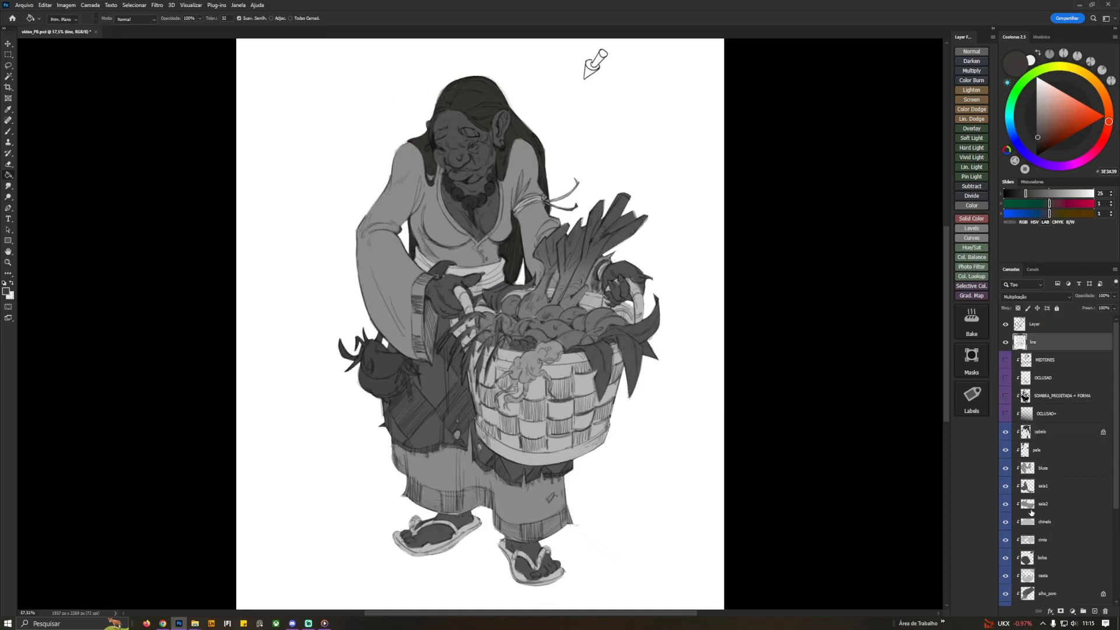
left_click(1032, 469)
key("ctrl+u")
left_click_drag(805, 234, 810, 235)
left_click(914, 147)
left_click(483, 213, "ctrl")
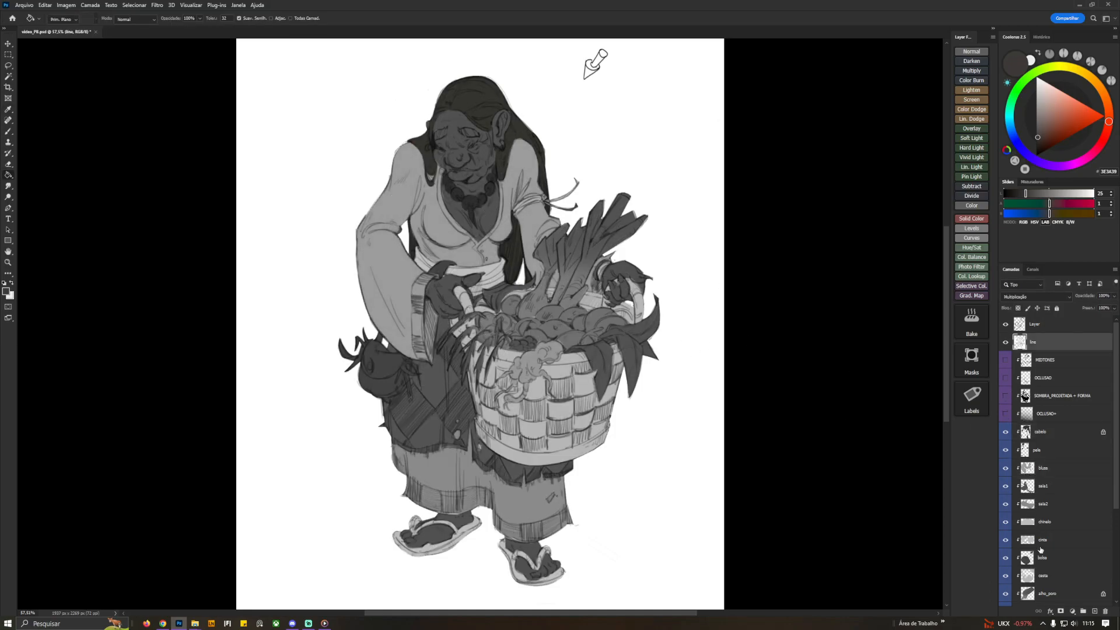
Pick the skin from the illustration and darken it a little more with Hue/Saturation
left_click(472, 217, "ctrl")
key("w")
key("ctrl+u")
mouse_move(805, 234)
left_mouse_down()
mouse_move(827, 235)
mouse_move(797, 234)
left_mouse_up()
left_click(913, 147)
key("ctrl+d")
Pick the hair from the illustration, adjust its value with Hue/Saturation, and check the cabelo layer by toggling its visibility
left_click(536, 168, "ctrl")
key("i")
key("ctrl+u")
left_click(908, 149)
key("w")
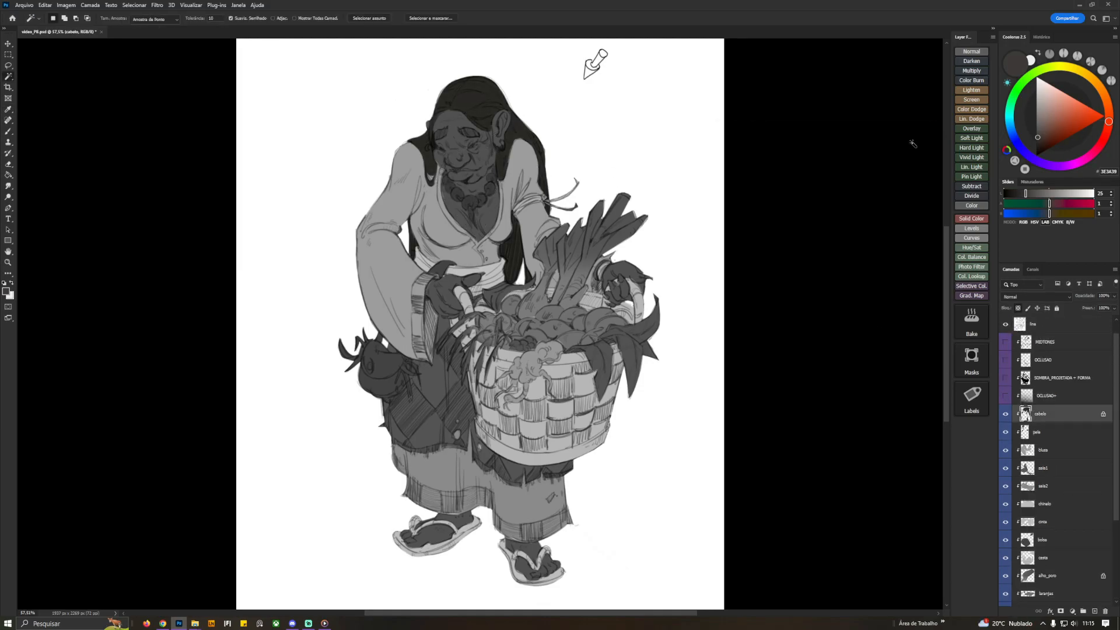
left_click(1006, 414)
left_click(1006, 414)
Sample and fill the hair's dark value, and try shifting the colour to a dark magenta, Lab 21, 28, -9
left_click(478, 115)
key("g")
left_click(477, 114, "alt")
left_click(477, 114)
key("ctrl+d")
left_click_drag(1048, 203, 1058, 202)
left_click_drag(1018, 193, 1022, 194)
key("ctrl+u")
left_click(914, 162)
key("ctrl+y")
Compare the hair's recent fill states through the history, redoing and undoing the last change
left_click(1041, 37)
left_click(1037, 238)
left_click(1037, 248)
left_click(1013, 37)
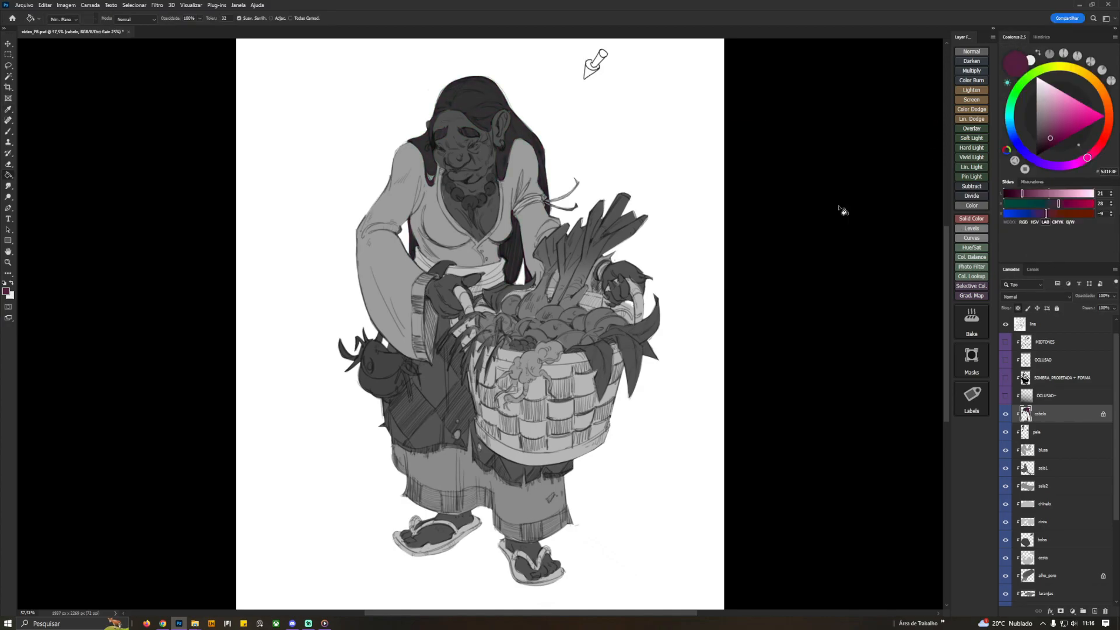
key("ctrl+y")
key("b")
key("ctrl+z")
Sample the hair's value and fill it with a dark violet, Lab 16, 15, -17
left_click(468, 81, "alt")
left_click(1042, 213)
left_click(1054, 204)
key("g")
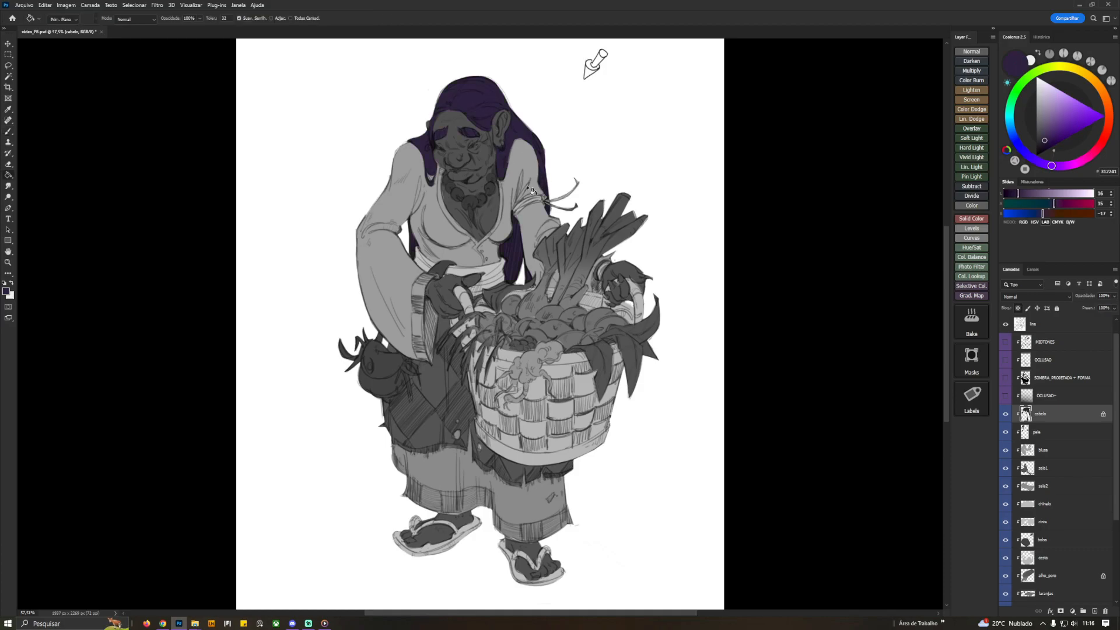
Try warmer, less saturated hair colours at lightness 16, including a dark red fill at Lab 16, 11, 3
left_click(1046, 214)
left_click(1049, 203)
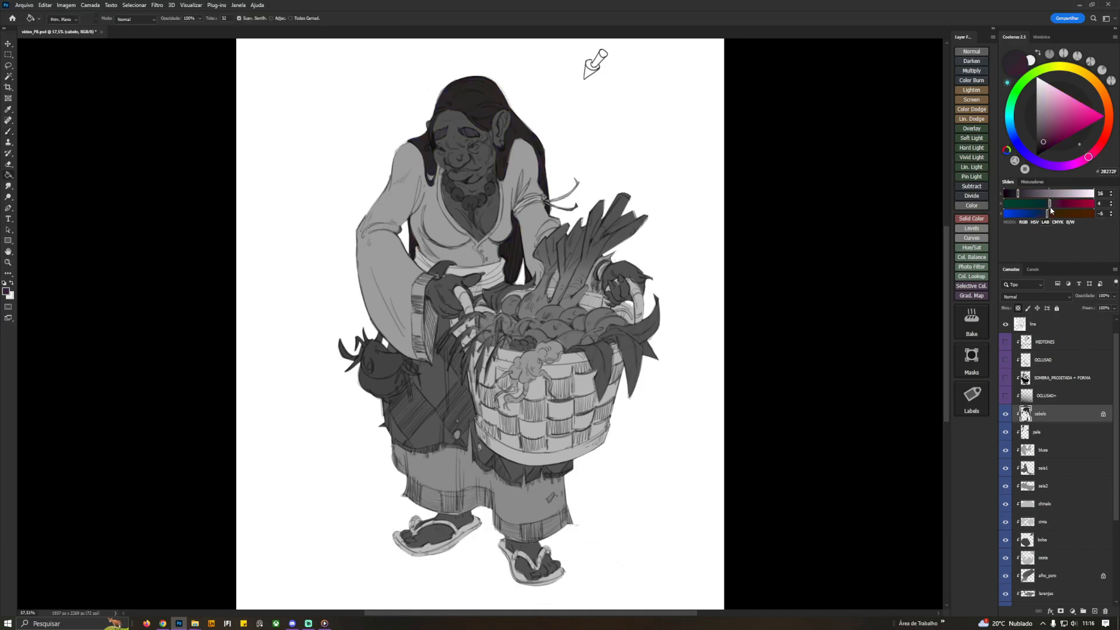
left_click(1049, 213)
left_click(1053, 204)
left_click(493, 121)
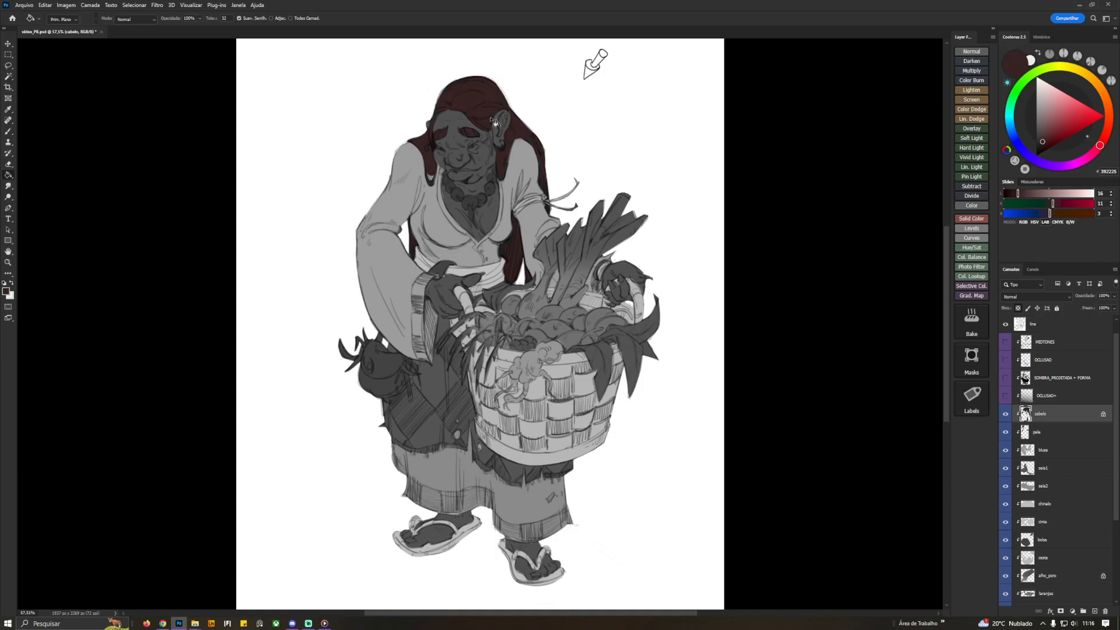
Sample the skin's value on the pele layer and fill the skin with a warm brown, Lab 34, 8, 4
left_click(1068, 430)
key("b")
left_click(499, 192, "alt")
key("g")
left_click(485, 170)
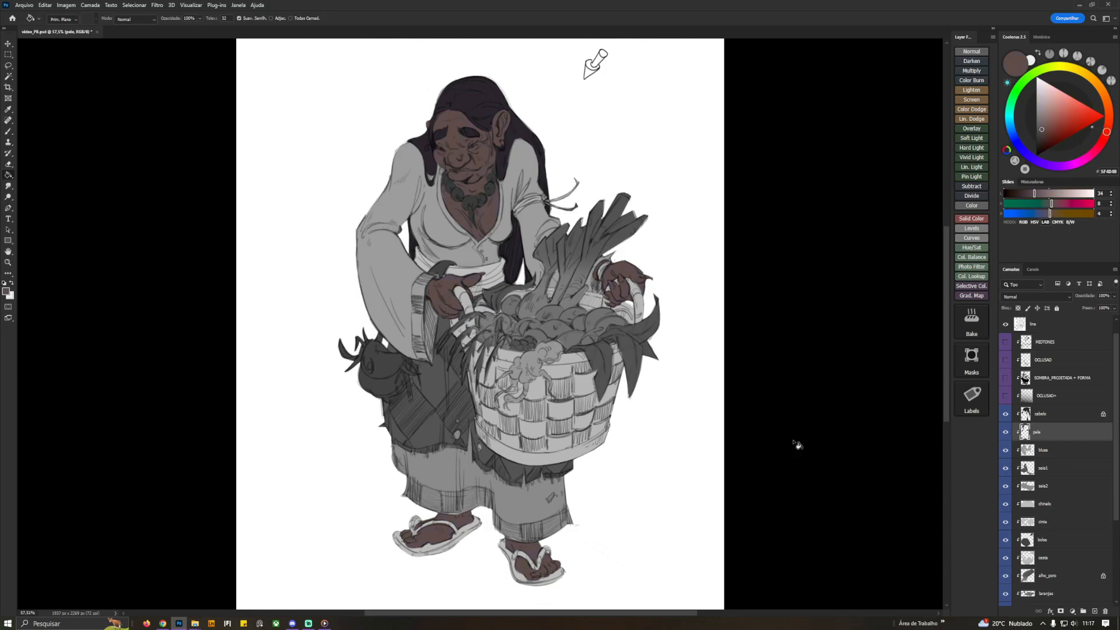
Sample the blouse's grey on the blusa layer and fill the blouse with a warm beige at lightness 64
left_click(1042, 447)
key("b")
left_click(526, 175, "alt")
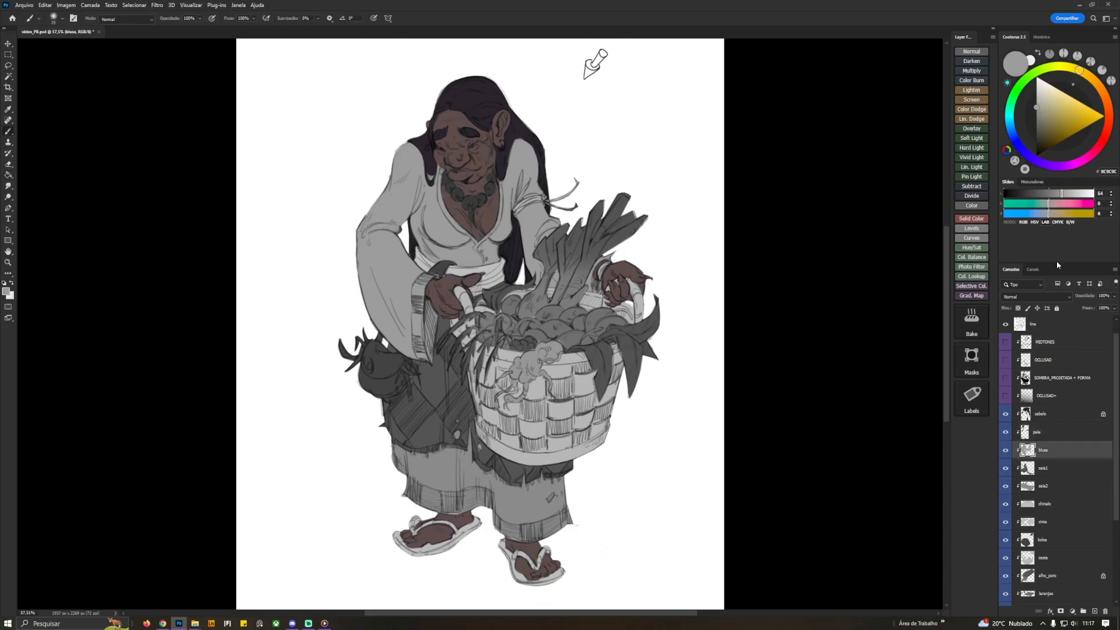
left_click(1051, 204)
left_click_drag(1049, 214, 1053, 214)
key("g")
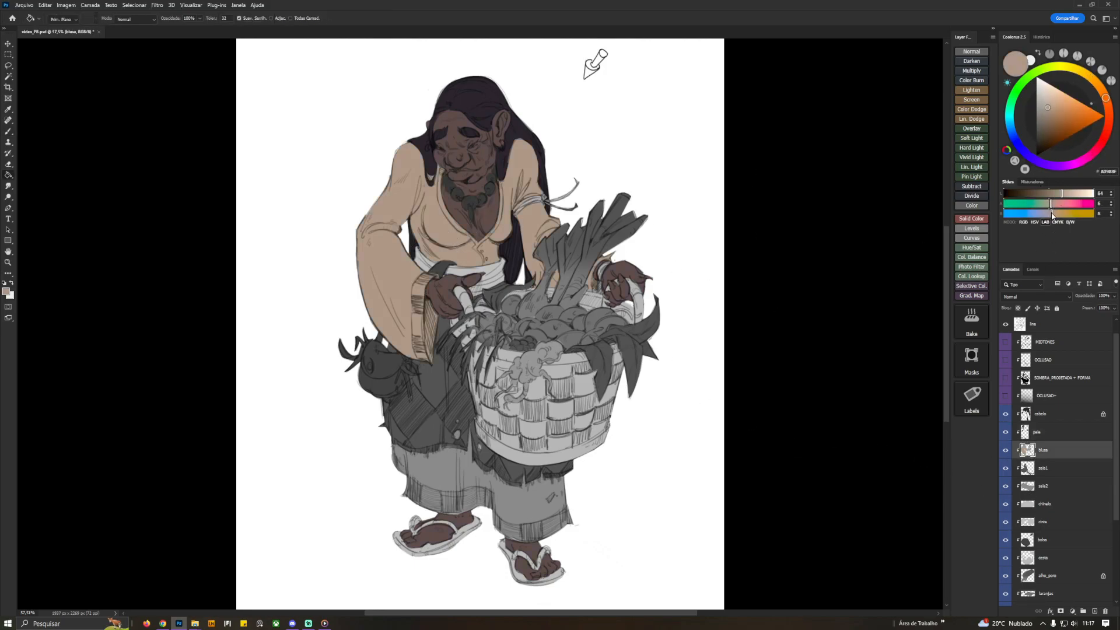
left_click(1049, 204)
left_click(525, 168)
left_click(1039, 415)
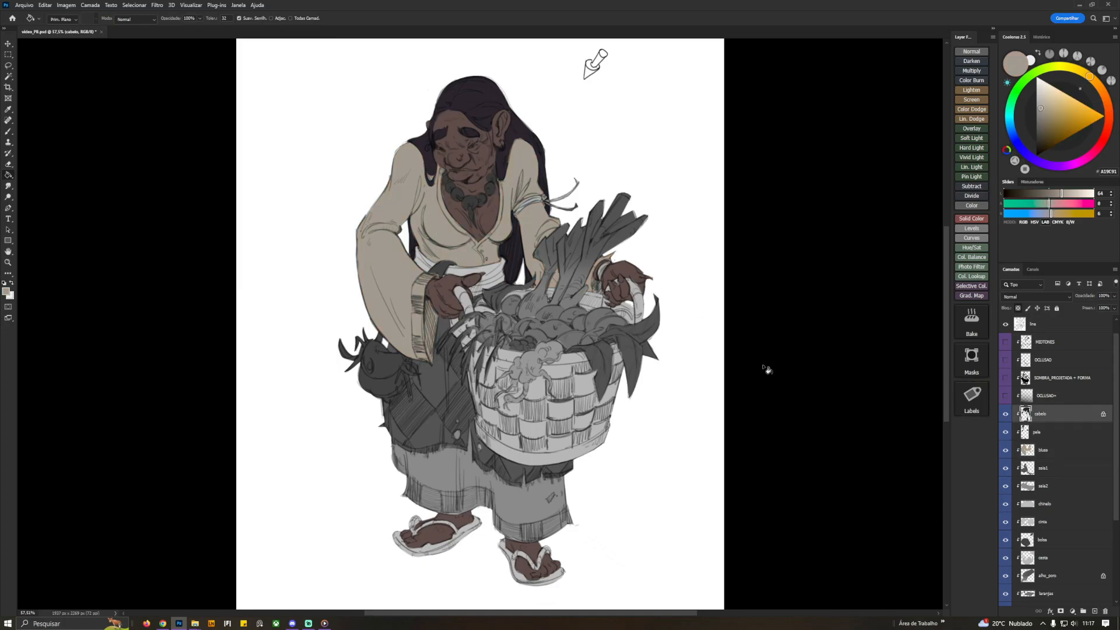
Sample the upper skirt's grey on the saia1 layer and fill the skirt with a dark olive of the same lightness
left_click(1030, 472)
left_click(453, 406, "alt")
left_click(1046, 213)
left_click(1047, 204)
left_click_drag(1048, 213, 1054, 213)
left_click(1047, 204)
left_click(448, 398)
Test a lavender on the saia2 lower skirt at lightness 58, and fill it with a warm greyish beige, Lab 58, -1, 9
left_click(1032, 487)
left_click(442, 474, "alt")
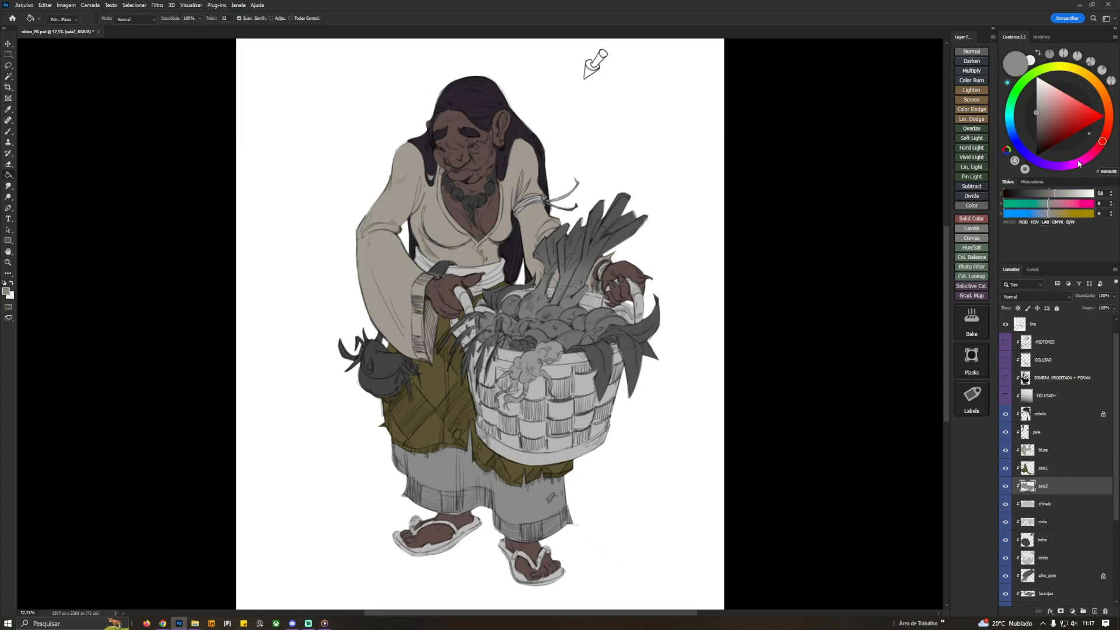
left_click(1050, 204)
left_click(1046, 214)
left_click(1051, 203)
left_click(1052, 213)
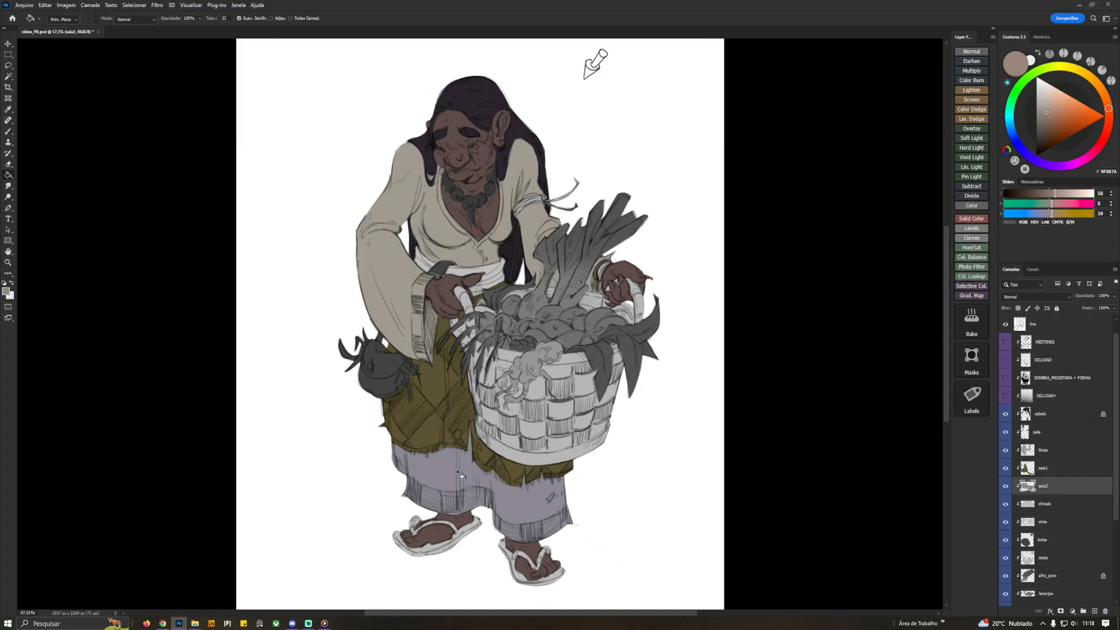
left_click(1048, 204)
left_click(1050, 214)
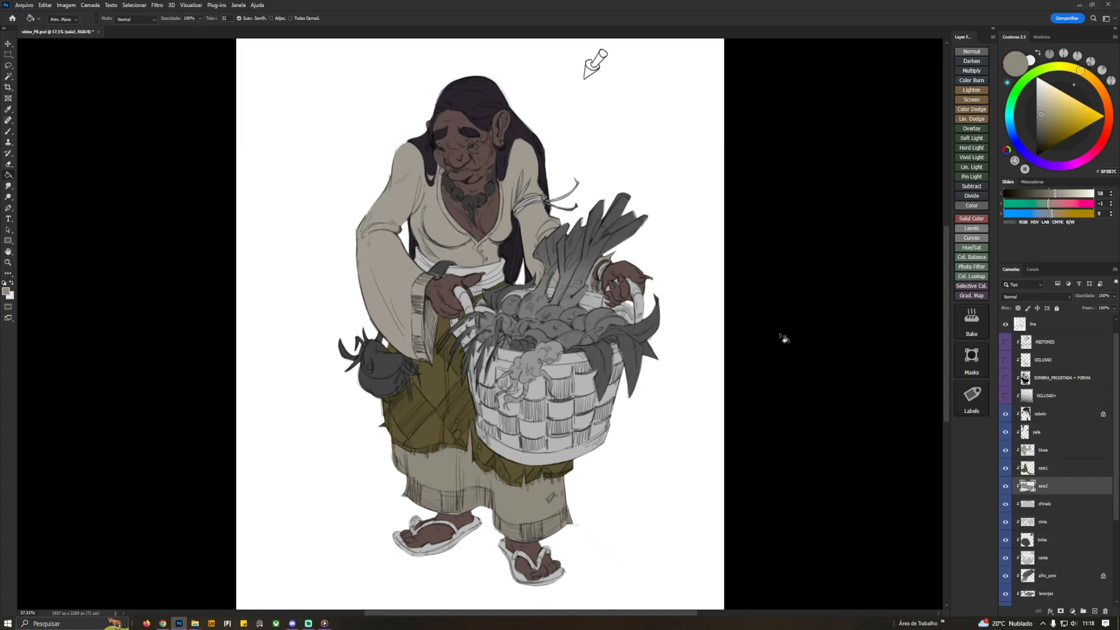
Sample the blouse's colour on the blusa layer and refill it with a yellowish beige, Lab 64, -2, 17
left_click(1021, 450)
left_click(408, 269, "alt")
left_click(1047, 204)
left_click(1055, 214)
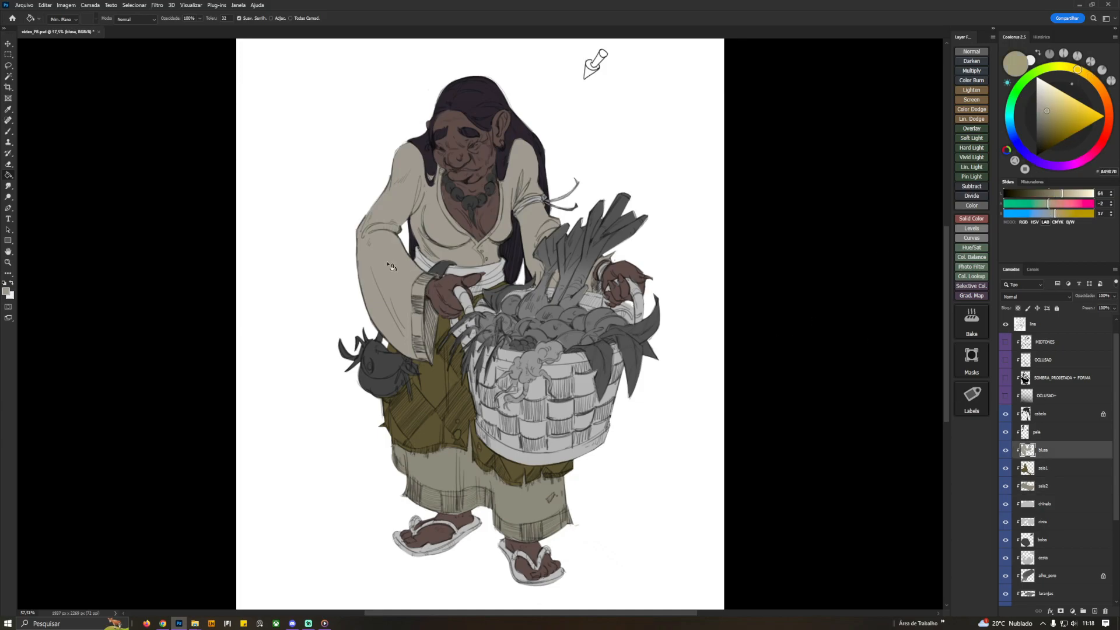
Refill the cabelo hair with a dark blue, Lab 16, 0, -6, and fill the chinelo sandals with a pale bluish grey
left_click(1040, 413)
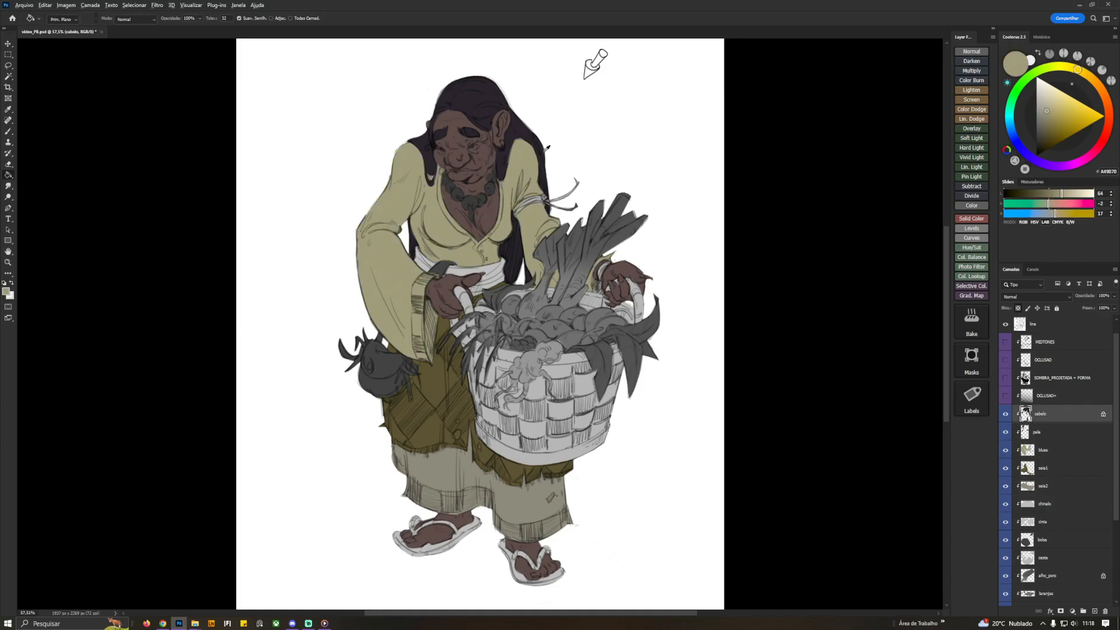
left_click(473, 100, "alt")
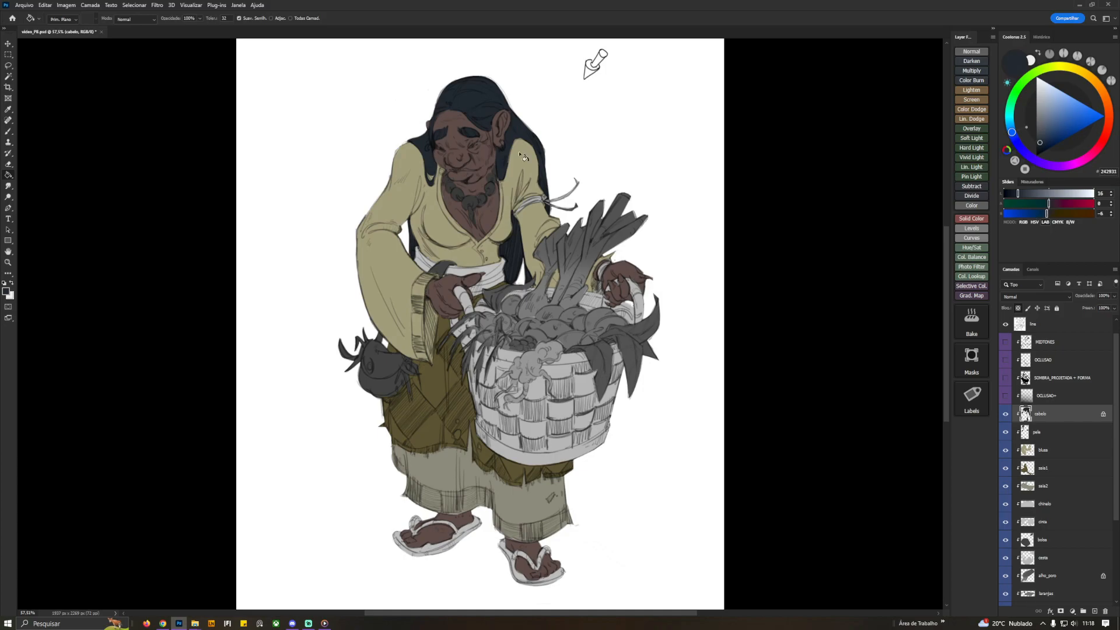
left_click(1032, 505)
left_click(534, 588, "alt")
Outline the diamond patches of the upper skirt on the saia1 layer with the Lasso, and lock the layer's transparency
left_click(1026, 486)
left_click(444, 485, "alt")
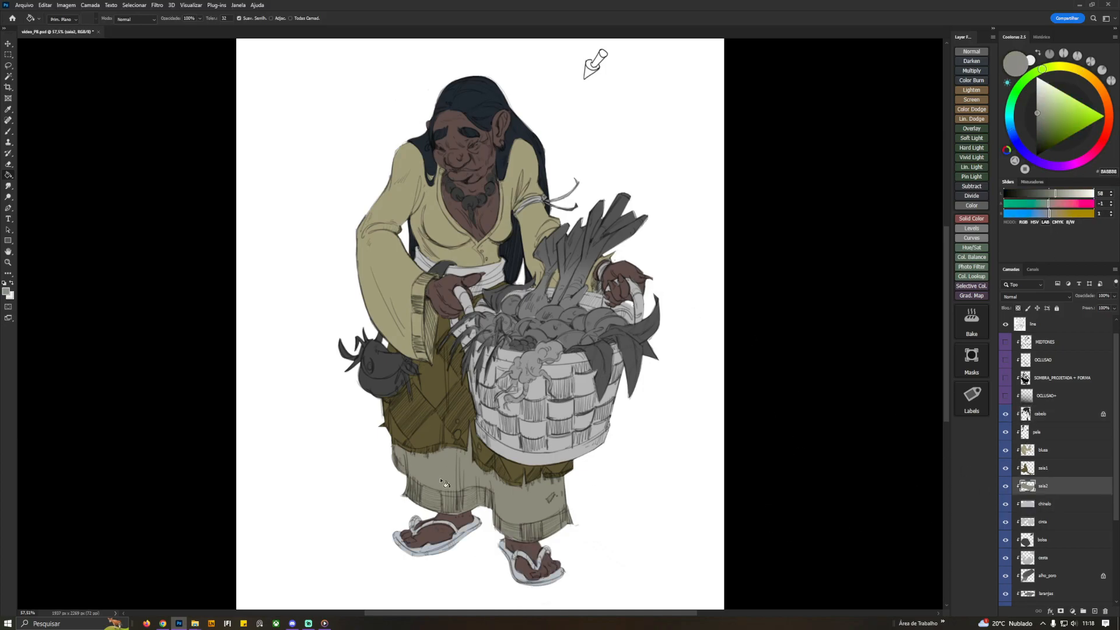
left_click(1026, 468)
key("l")
mouse_move(452, 434)
left_mouse_down()
mouse_move(453, 326)
mouse_move(482, 414)
mouse_move(468, 450)
mouse_move(405, 384)
mouse_move(412, 451)
left_mouse_up()
mouse_move(487, 470)
left_mouse_down()
mouse_move(536, 459)
mouse_move(486, 471)
left_mouse_up()
key("slash")
Sample the upper skirt's value, fill the selected diamond patches with a cooler, greener tint, and deselect
key("g")
left_click(457, 417, "alt")
left_click(1047, 214)
left_click(1042, 203)
left_click(460, 416)
left_click(1044, 204)
left_click(460, 416)
key("ctrl+d")
Try other tint and temperature values in the upper skirt's diamond patches, keeping the lightness at 30
left_click(1053, 203)
left_click(1049, 214)
left_click(1045, 214)
left_click(460, 417)
left_click(1050, 204)
left_click(460, 416)
left_click(1048, 203)
left_click(460, 416)
left_click(1047, 204)
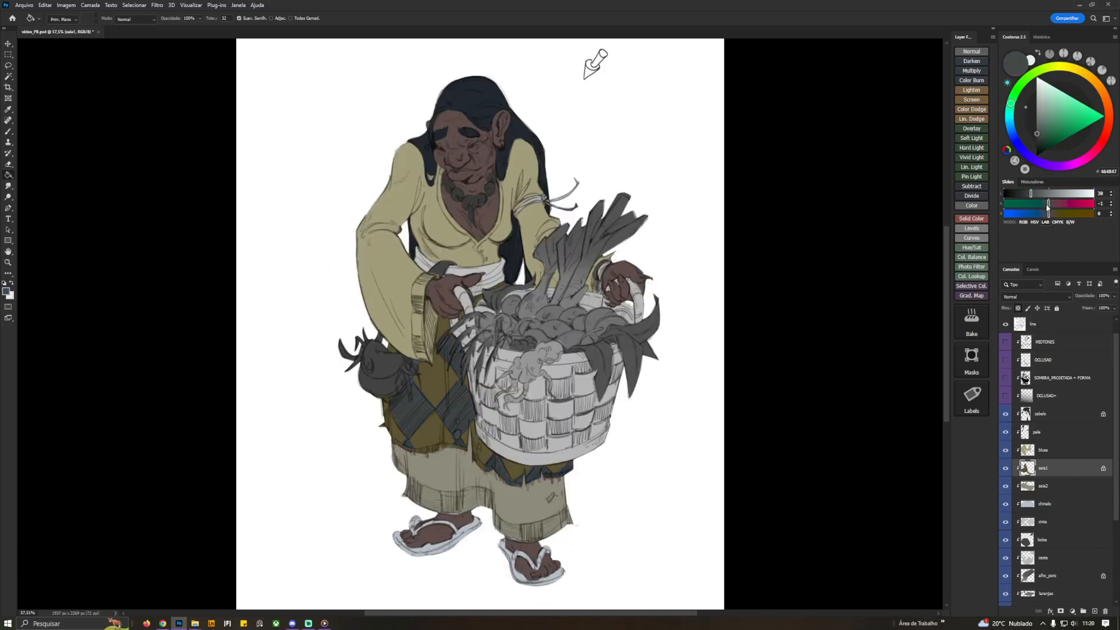
Fill the upper skirt's diamond patches with a muted maroon, Lab 30, 16, -1
left_click(1053, 204)
left_click(1048, 214)
left_click(478, 450)
Sample the lower skirt on the saia2 layer and refill it with a muted blue, Lab 58, -2, -9
left_click(1030, 487)
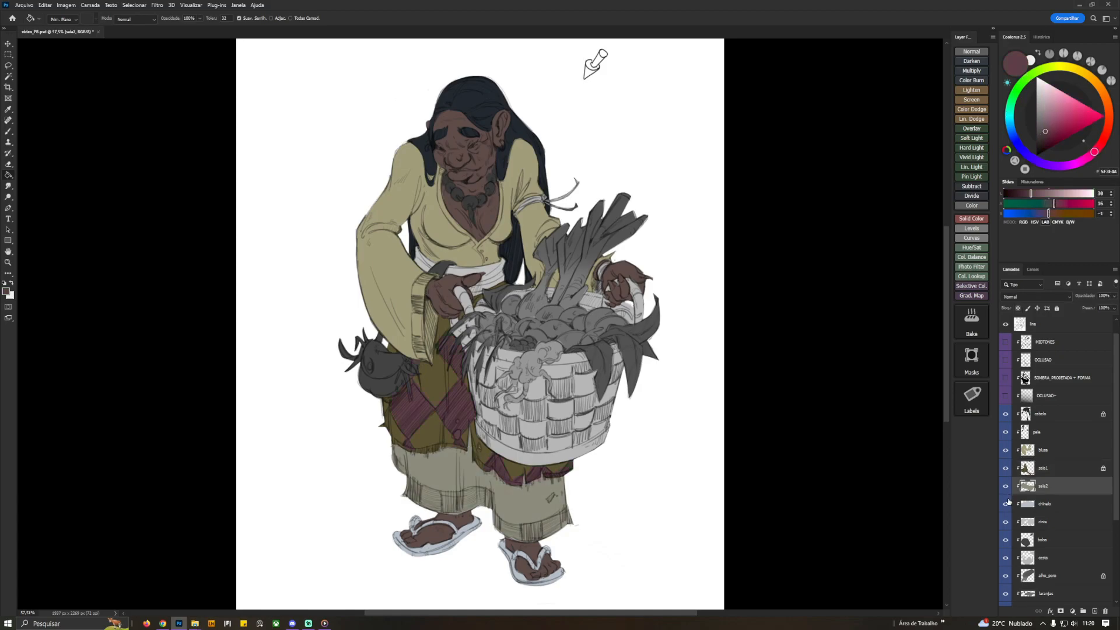
left_click(448, 472, "alt")
left_click(1046, 204)
left_click(1045, 214)
left_click(506, 487)
left_click(1047, 203)
left_click(507, 487)
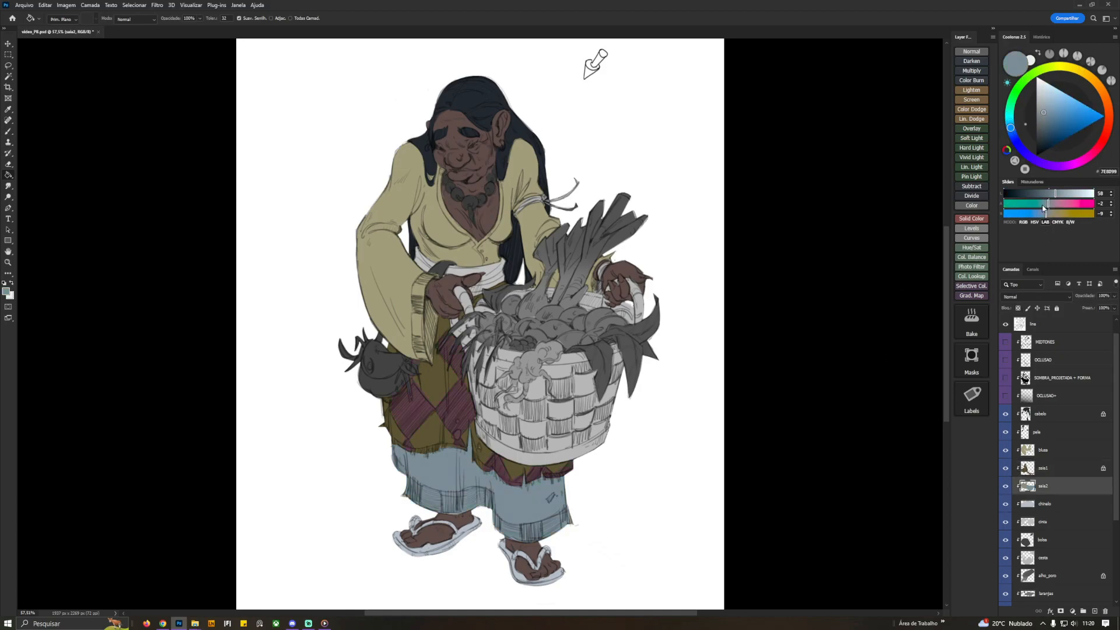
Adjust the blouse with Hue/Saturation, and refill it with a muted greyish green at lightness 65
left_click(385, 262, "ctrl")
key("ctrl+u")
mouse_move(805, 190)
left_mouse_down()
mouse_move(776, 189)
mouse_move(803, 189)
left_mouse_up()
left_click(912, 146)
key("b")
left_click(1050, 214)
key("g")
left_click(385, 262)
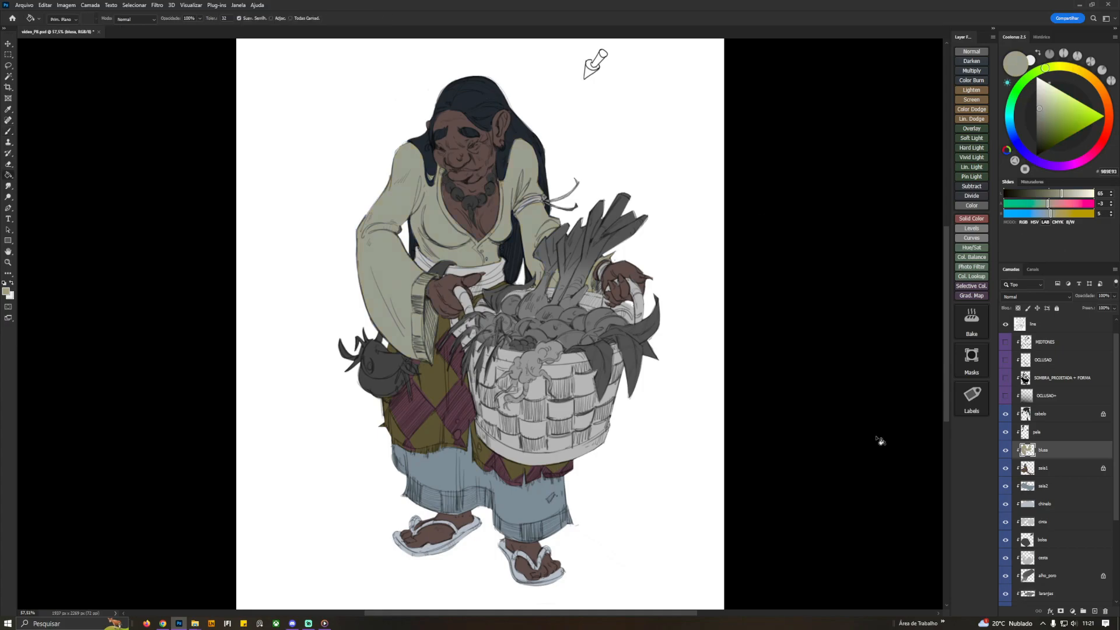
Select the saia2 lower skirt in the illustration, sample its colour, and refill it with a muted yellowish green at lightness 58
left_click(506, 487, "ctrl")
left_click(514, 496, "ctrl")
left_click(513, 495, "alt")
left_click(1046, 214)
left_click(517, 507)
left_click(1055, 214)
left_click(1045, 204)
left_click(517, 501)
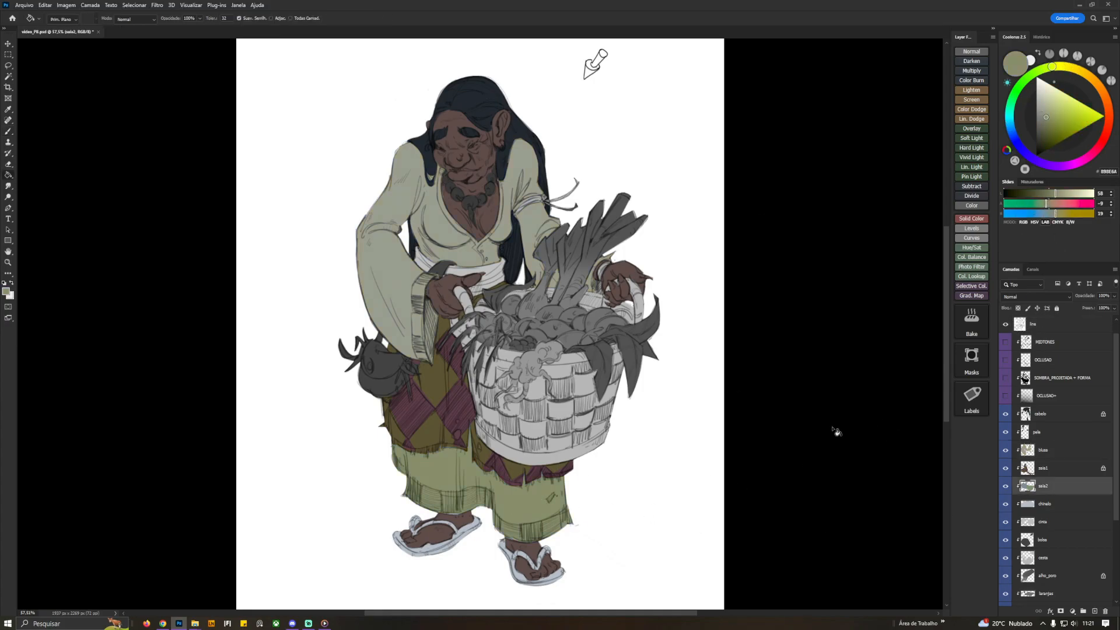
Refill the lower skirt on the saia2 layer with a muted greyish green, Lab 49, -6, 5
left_click(1051, 213)
left_click(527, 504)
left_click(1046, 204)
left_click(1049, 214)
left_click(527, 504)
key("ctrl+y")
key("ctrl+y")
left_click(1048, 193)
left_click(551, 530)
left_click(1050, 213)
left_click(551, 530)
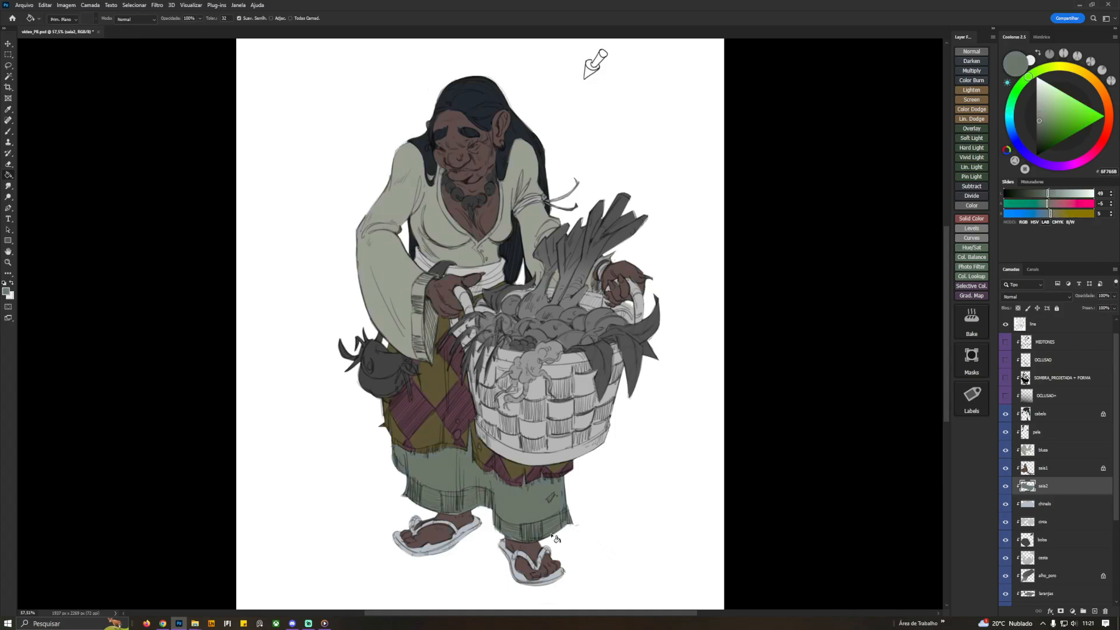
Fill the waist sash on the cinta layer with a muted maroon, Lab 31, 32, -4
left_click(1042, 522)
left_click(1004, 523)
left_click(1050, 204)
left_click(1038, 193)
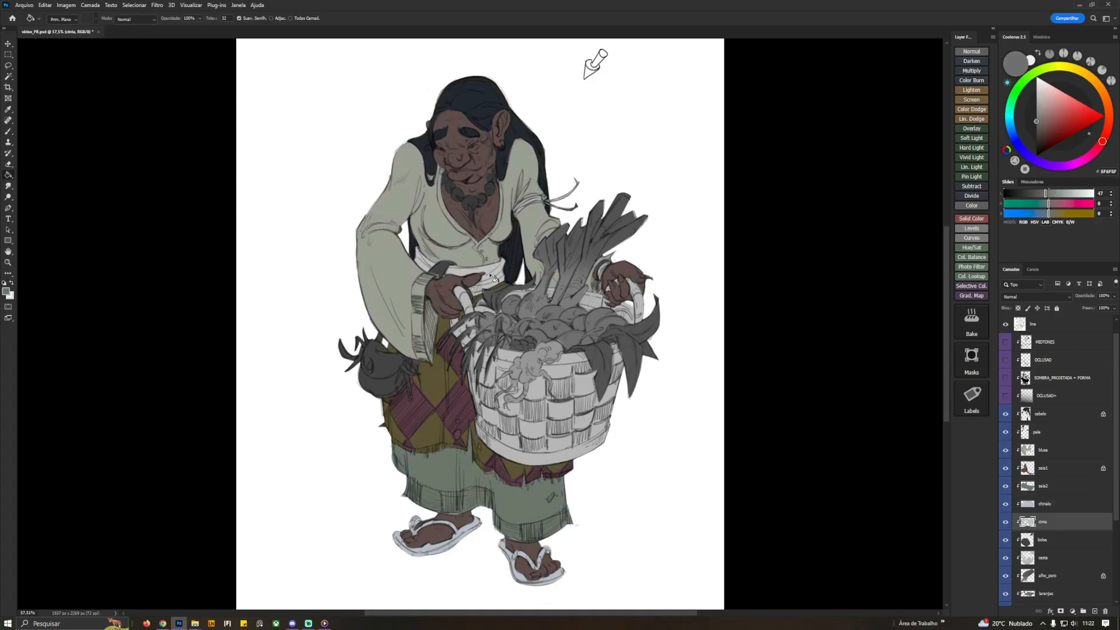
left_click(491, 272)
left_click(1031, 193)
left_click(489, 271)
left_click(1055, 203)
left_click(1048, 214)
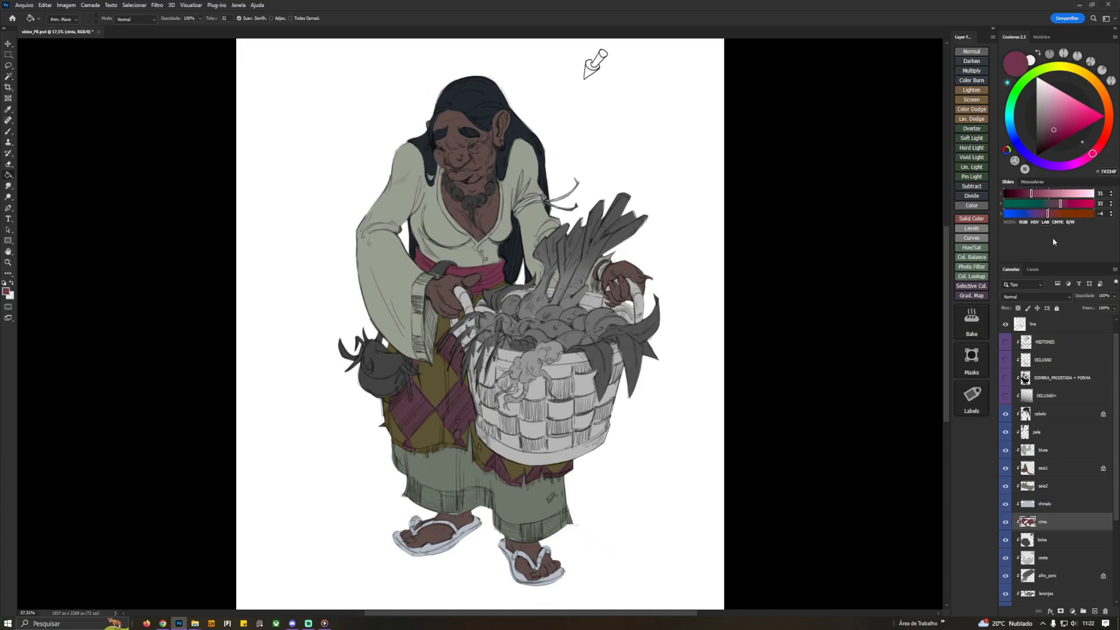
Fill the hanging bag on the bolsa layer with a dark yellowish brown
left_click(1042, 539)
left_click(1053, 214)
left_click(1049, 204)
left_click(379, 376)
Darken the cinta waist sash slightly with Hue/Saturation
left_click(1042, 522)
key("ctrl+u")
left_click_drag(806, 234, 800, 235)
left_click(922, 148)
Sample the lower skirt's colour on the saia2 layer and refill it with a muted blue-grey, Lab 49, -4, -2
left_click(540, 502, "ctrl")
left_click(539, 502, "alt")
left_click(1048, 213)
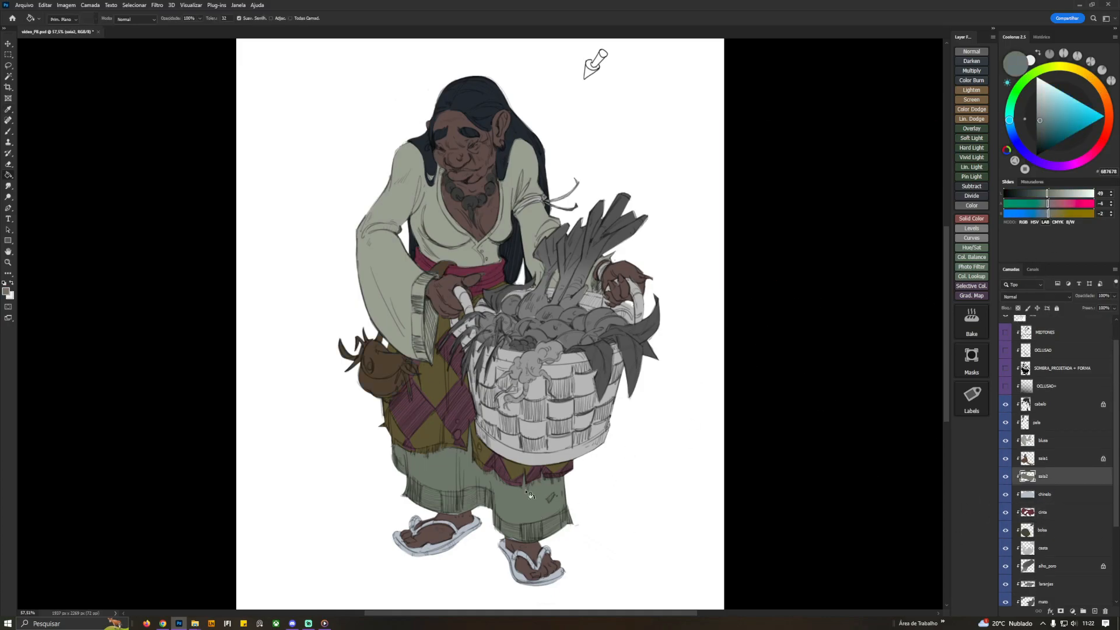
Outline a flower of pointed petals around a small round centre with the Lasso on a new layer, in the white space above the basket
left_click(1024, 445)
key("l")
left_click(1038, 333)
key("ctrl+shift+alt+n")
left_click_drag(618, 103, 619, 105)
left_click_drag(660, 157, 658, 158)
mouse_move(621, 152)
left_mouse_down()
mouse_move(648, 147)
mouse_move(622, 146)
left_mouse_up()
left_click_drag(609, 146, 624, 169)
left_click_drag(611, 167, 610, 168)
left_click_drag(632, 164, 634, 165)
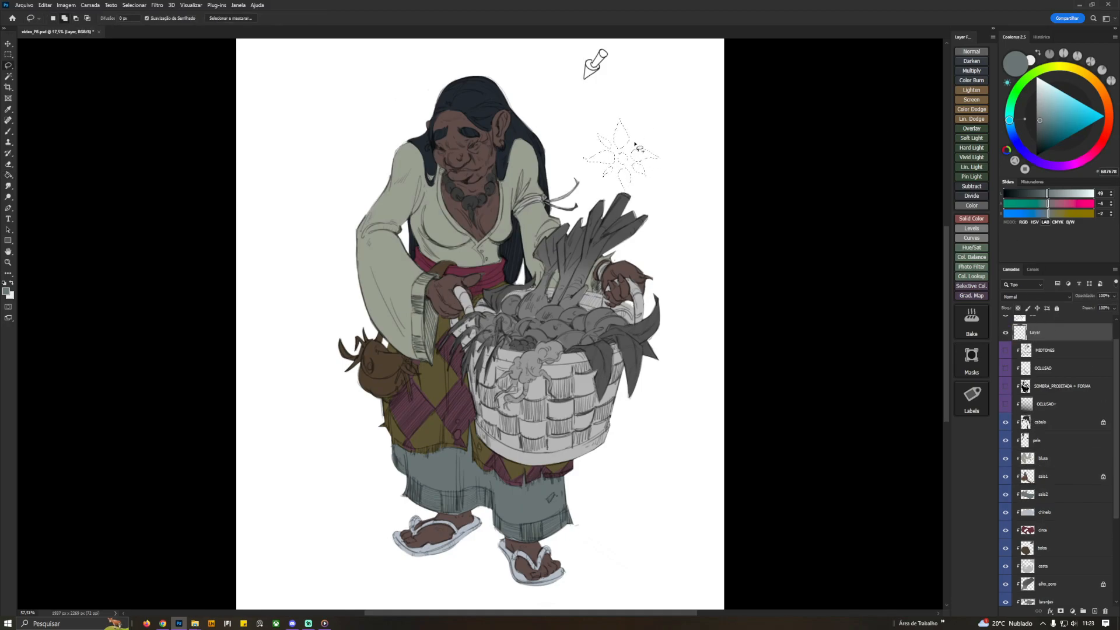
Fill the flower selection with an olive yellow, Lab 62, -2, 33, and clear the selection
key("g")
left_click(1065, 67)
left_click(1053, 117)
left_click(647, 155)
key("ctrl+d")
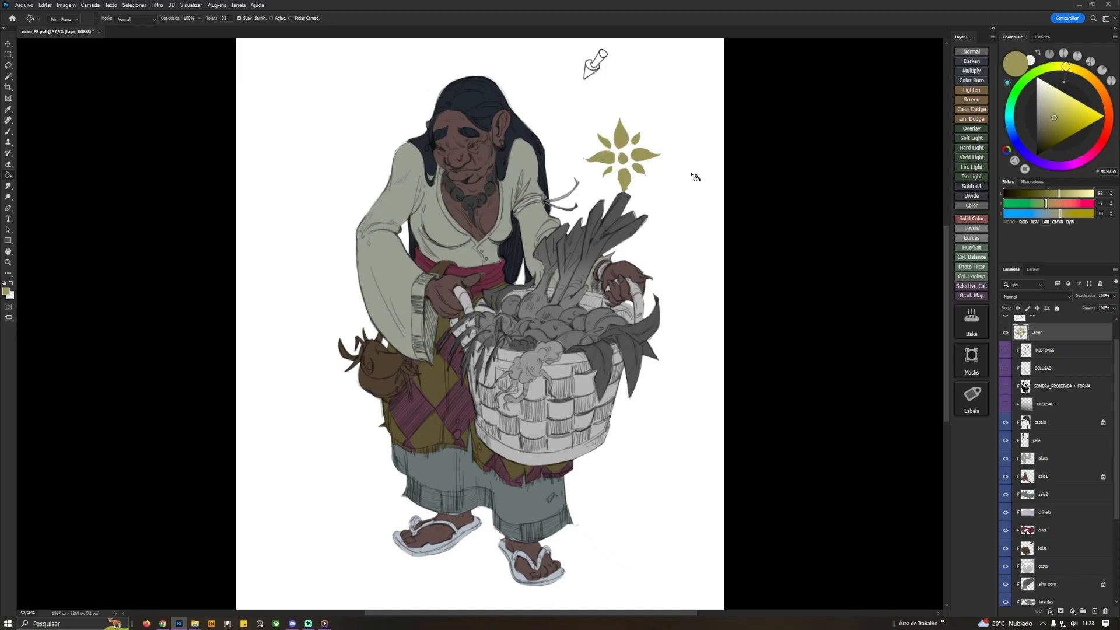
Duplicate the flower into evenly spaced, staggered repeats and merge the copies into one layer
left_click_drag(642, 169, 549, 169)
key("ctrl+e")
key("ctrl+j")
key("ctrl+t")
key("Return")
left_click_drag(641, 175, 603, 355)
left_click(606, 238)
key("ctrl+z")
key("ctrl+t")
key("Return")
key("ctrl+e")
Duplicate the merged flower rows downward to cover the figure and merge them into a single pattern layer
key("ctrl+j")
left_click_drag(608, 312, 418, 551)
key("Return")
key("ctrl+e")
key("ctrl+j")
key("ctrl+t")
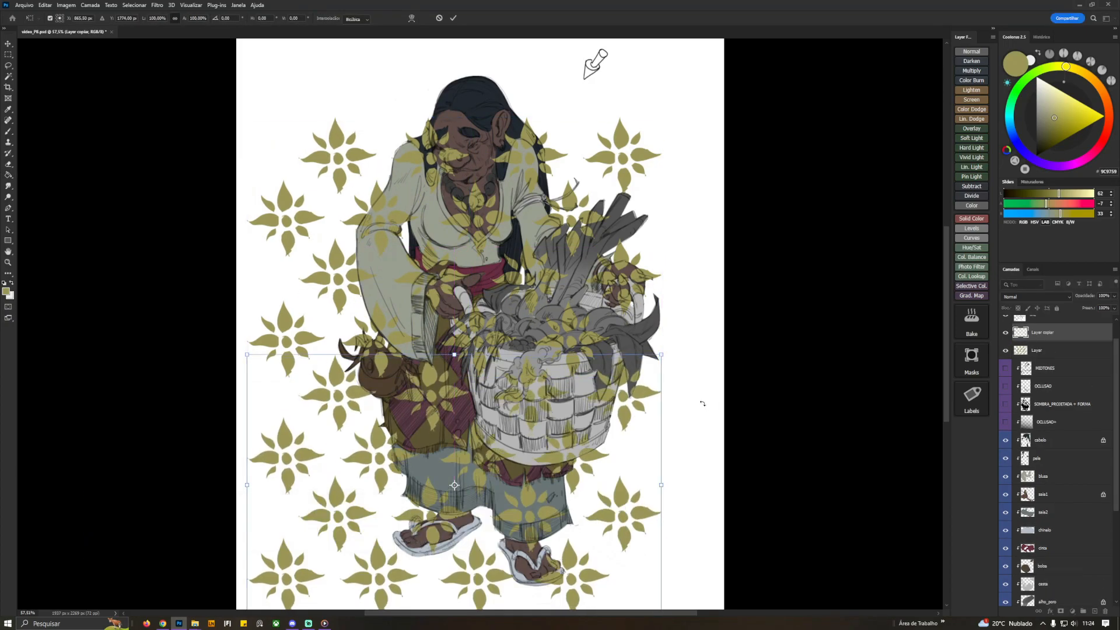
key("Return")
key("ctrl+e")
Try masking the flower pattern layer with the shape of the blusa layer
left_click(1030, 458, "ctrl")
left_click(1060, 611)
left_click(1020, 333)
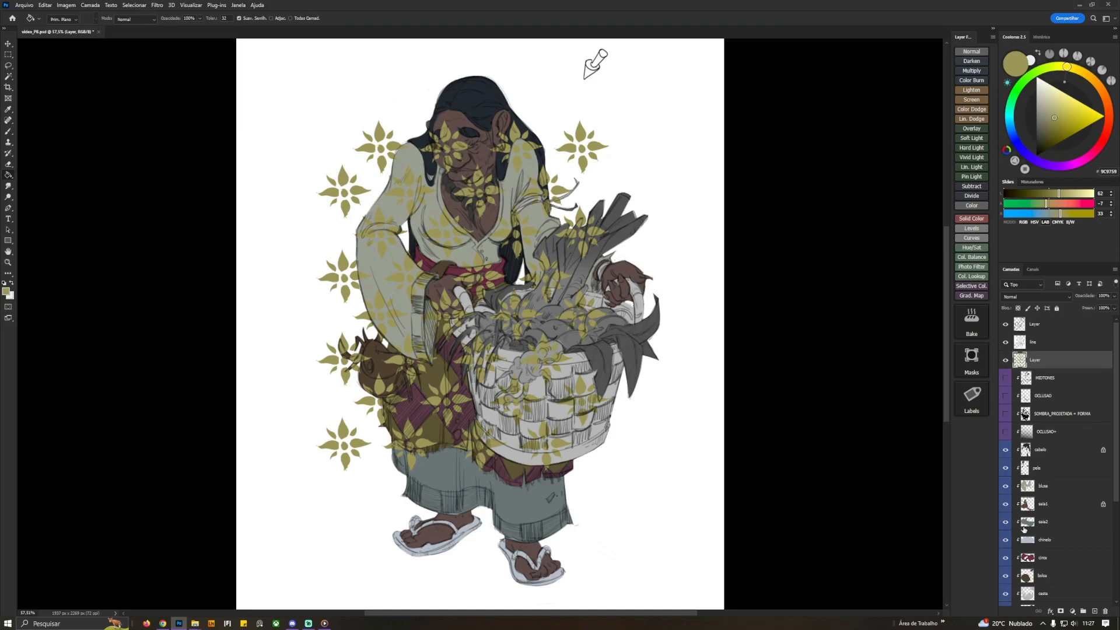
Add a layer mask to the flower pattern from the figure's overall silhouette
left_click_drag(1115, 431, 1115, 533)
left_click(1019, 580, "ctrl")
left_click_drag(403, 327, 501, 327)
left_click_drag(679, 315, 588, 315)
left_click_drag(1115, 475, 1114, 373)
left_click(1060, 611)
left_click(1019, 359)
Restrict the flower pattern to the blouse by adjusting and inverting the blusa selection and filling it with black on the mask
left_click(1028, 488, "ctrl")
key("l")
left_click_drag(665, 264, 658, 233)
left_click_drag(637, 322, 609, 263)
left_click_drag(551, 220, 512, 178)
left_click(1038, 360)
key("ctrl+shift+i")
key("g")
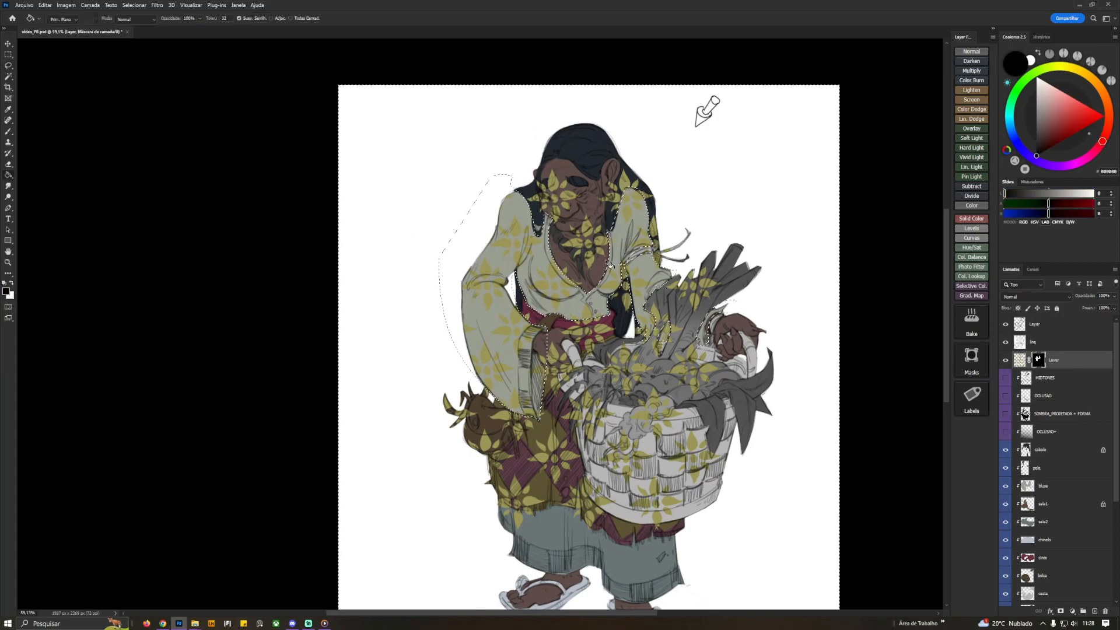
left_click(609, 266)
key("ctrl+d")
Shift the flower pattern's hue to pink and lighten it slightly with Hue/Saturation
left_click(1019, 360)
key("ctrl+u")
left_click_drag(806, 190, 787, 190)
key("Return")
key("ctrl+u")
left_click_drag(805, 236, 809, 237)
key("Return")
Add a Stroke effect to the flower pattern layer and adjust its size and colour
left_click(1050, 610)
left_click(1058, 544)
left_click_drag(904, 380, 901, 382)
left_click(875, 438)
left_click_drag(940, 461, 945, 411)
Rename the flower pattern layer textura and place it directly above the blusa layer, saving the document
left_click(1064, 380)
left_click(1062, 364)
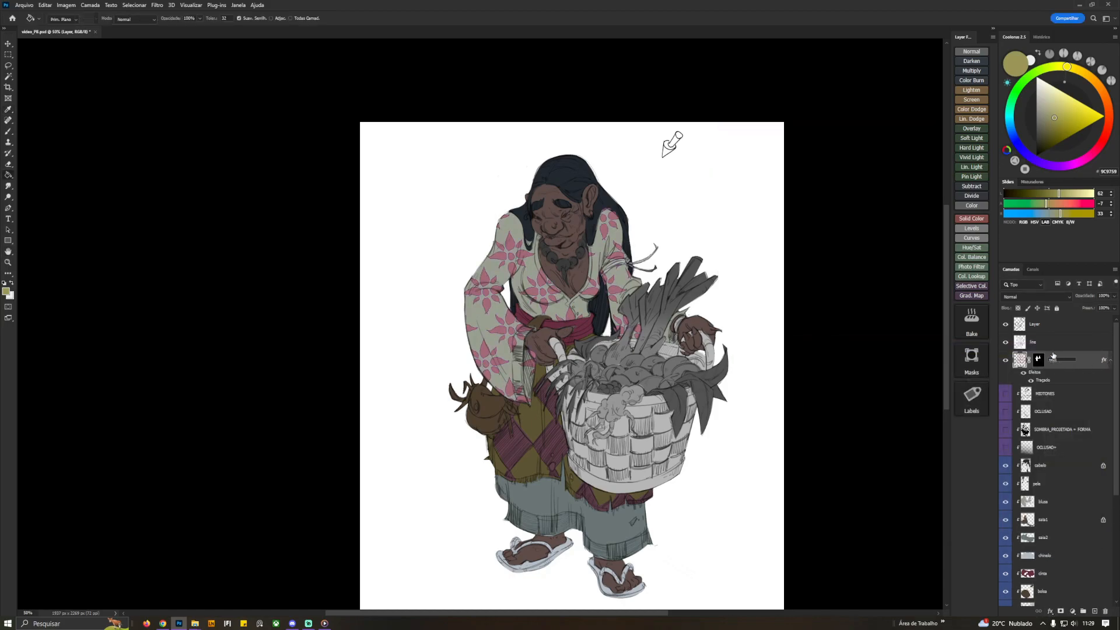
left_click_drag(1030, 365, 1038, 494)
left_click(1110, 468)
mouse_move(1005, 414)
left_mouse_down()
mouse_move(1006, 365)
mouse_move(1008, 411)
left_mouse_up()
key("ctrl+s")
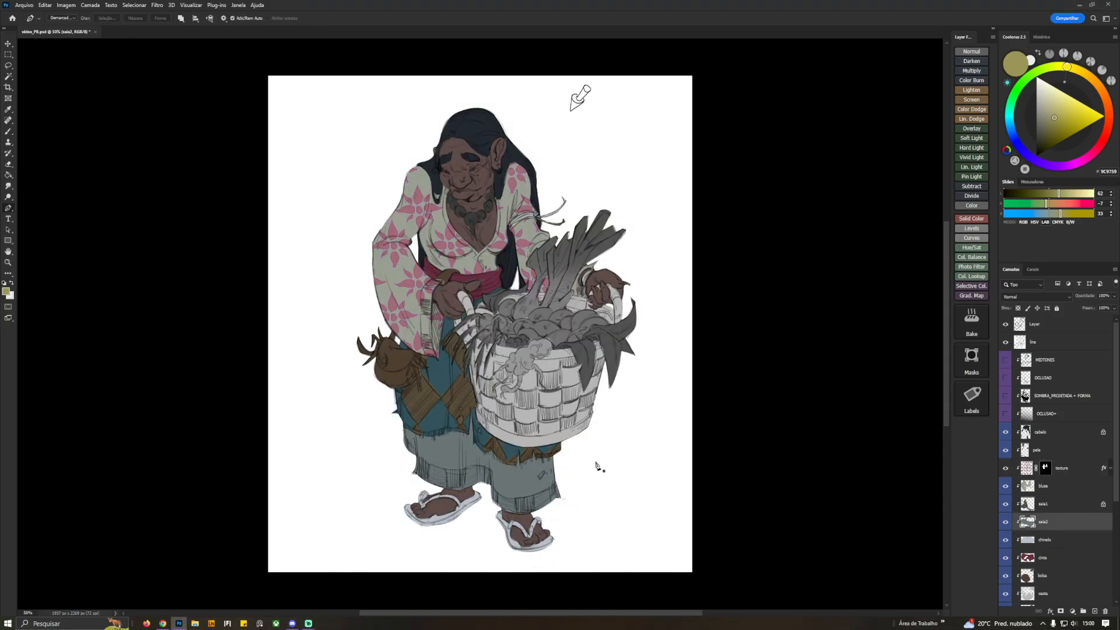
Shift the hue of the saia2 lower skirt to a greyish brown with Hue/Saturation
key("ctrl+u")
left_click_drag(804, 189, 769, 188)
left_click(912, 146)
Sample the bag's colour on the bolsa layer and refill the bag with a dark reddish brown, Lab 24, 10, 11
left_click(1040, 575)
key("g")
left_click(404, 358, "alt")
left_click_drag(1028, 195, 1055, 207)
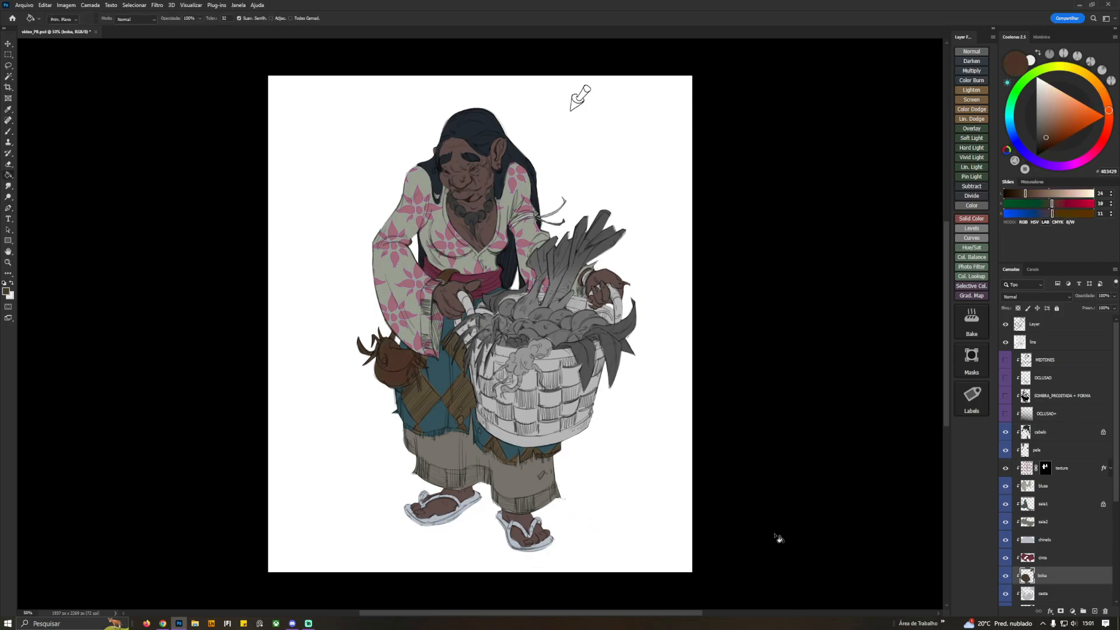
Fill the basket on the cesta layer with a light beige, Lab 74, 9, 17
scroll(1061, 391, "down", 2)
left_click(1041, 523)
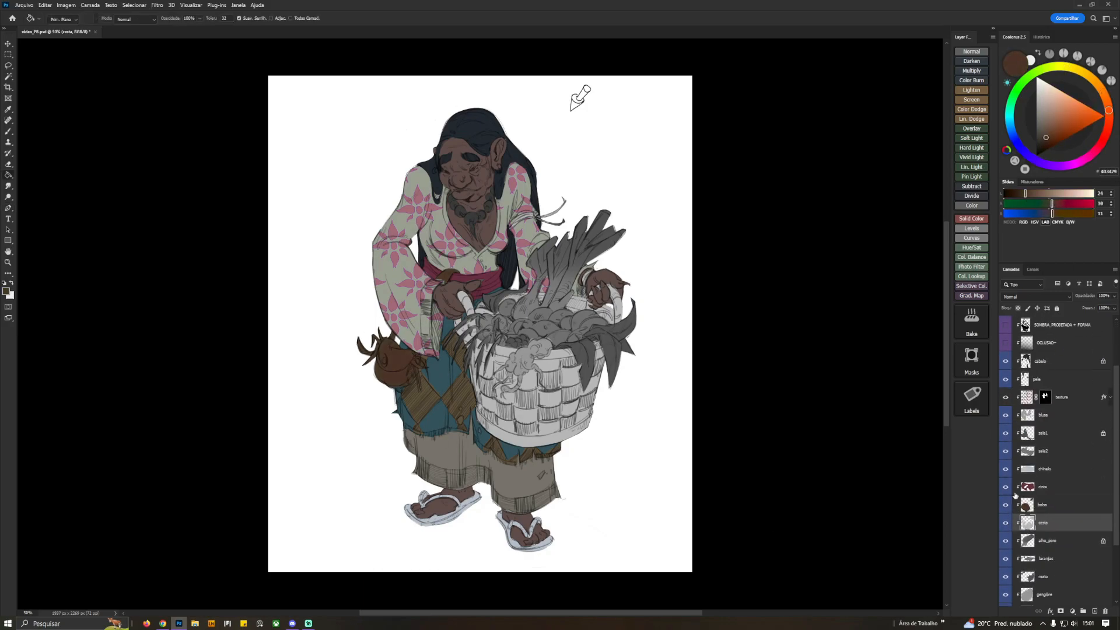
key("b")
left_click(574, 399, "alt")
left_click(1102, 90)
left_click(1057, 101)
key("alt+BackSpace")
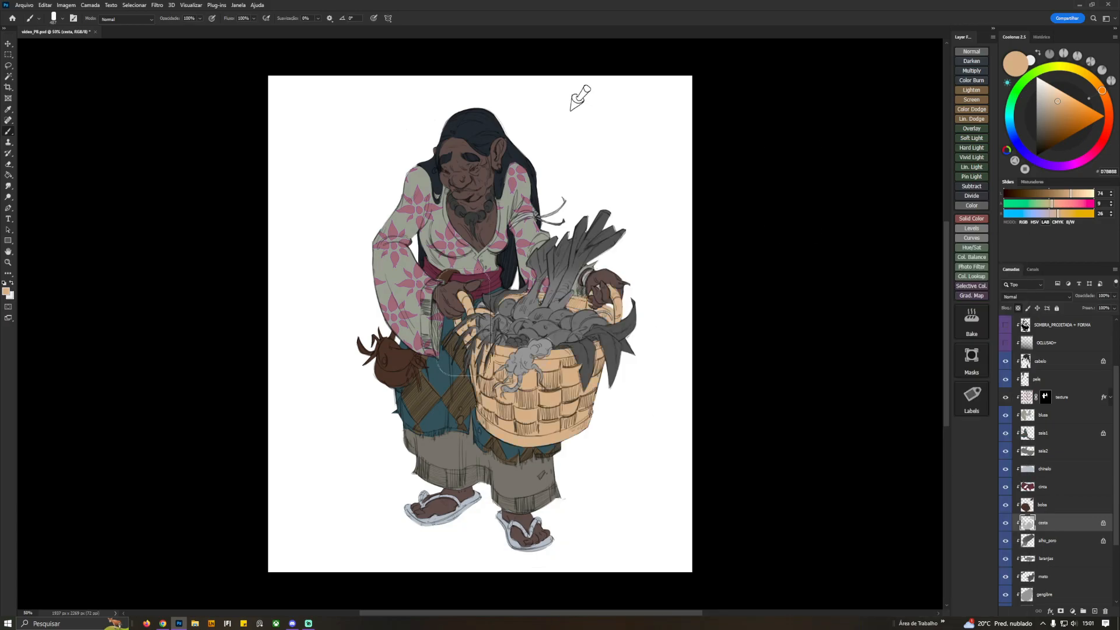
left_click_drag(1058, 214, 1055, 217)
key("alt+BackSpace")
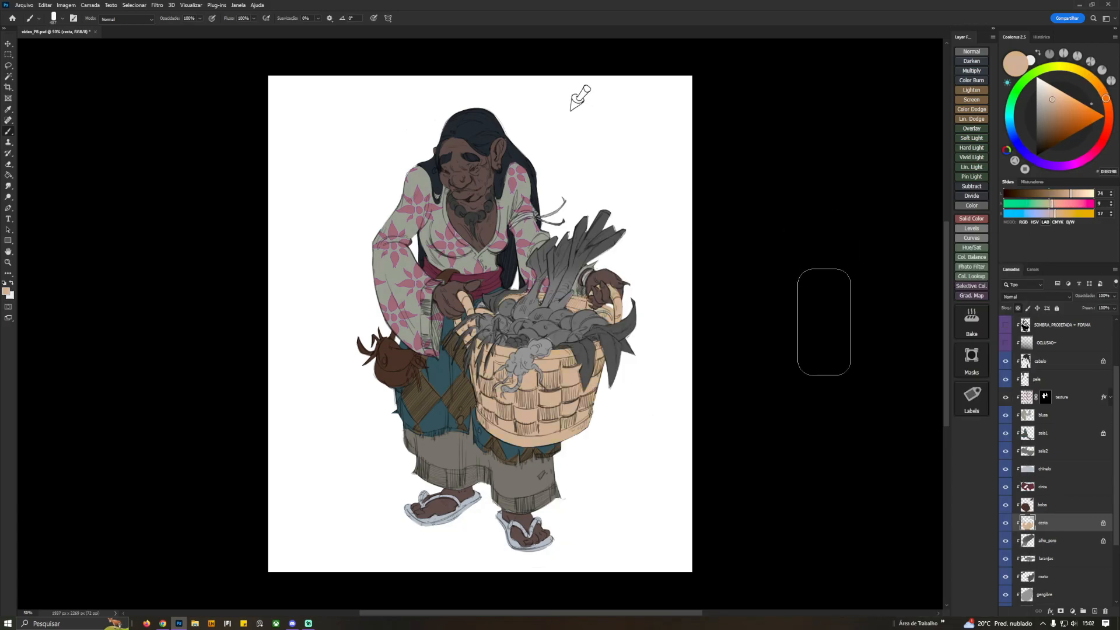
Select the alternating woven patches across the basket's body with the Lasso
key("l")
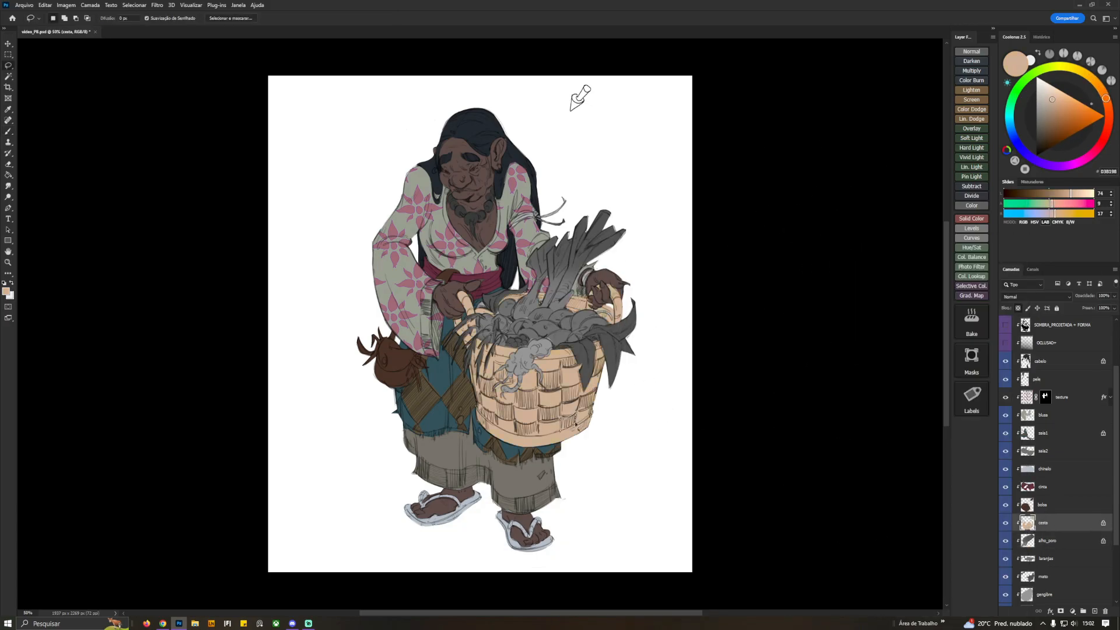
mouse_move(538, 390)
left_mouse_down()
mouse_move(538, 373)
mouse_move(562, 369)
left_mouse_up()
left_click_drag(593, 361, 590, 377)
left_click_drag(538, 406, 516, 434)
mouse_move(516, 407)
left_mouse_down()
mouse_move(516, 382)
mouse_move(480, 412)
mouse_move(471, 387)
left_mouse_up()
mouse_move(480, 377)
left_mouse_down()
mouse_move(513, 383)
mouse_move(469, 357)
mouse_move(493, 366)
mouse_move(478, 351)
left_mouse_up()
Fill the basket's alternating woven patches with a muted khaki, Lab 60, 0, 14, and clear the selection
key("g")
left_click(1111, 196)
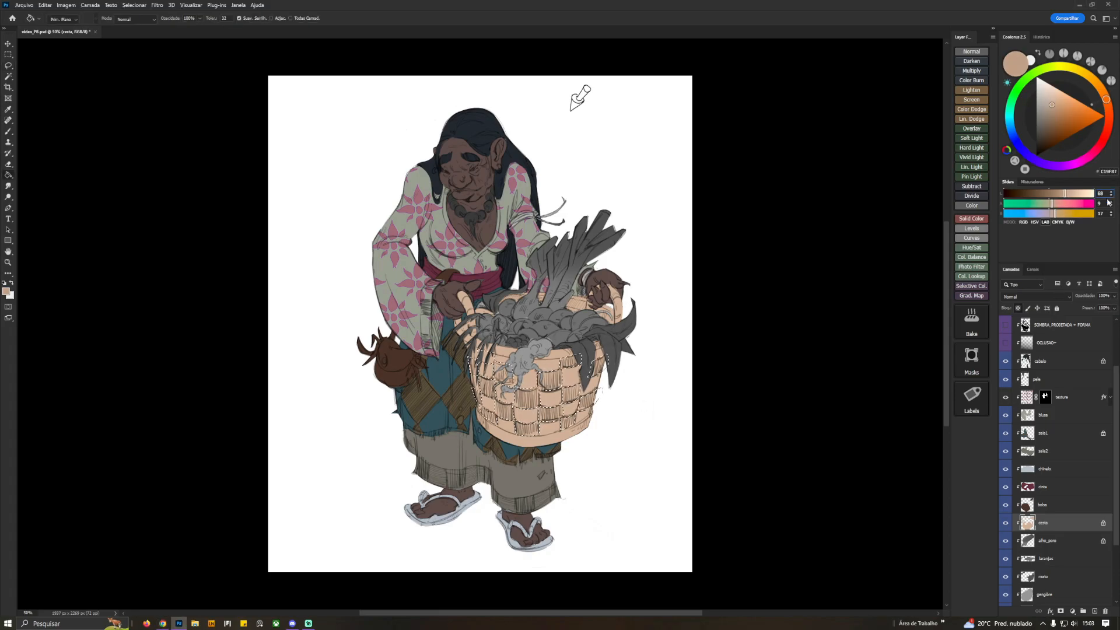
left_click(1110, 216)
left_click(575, 395)
key("ctrl+d")
left_click(1111, 196)
left_click(1111, 197)
left_click(1053, 214)
left_click(563, 401)
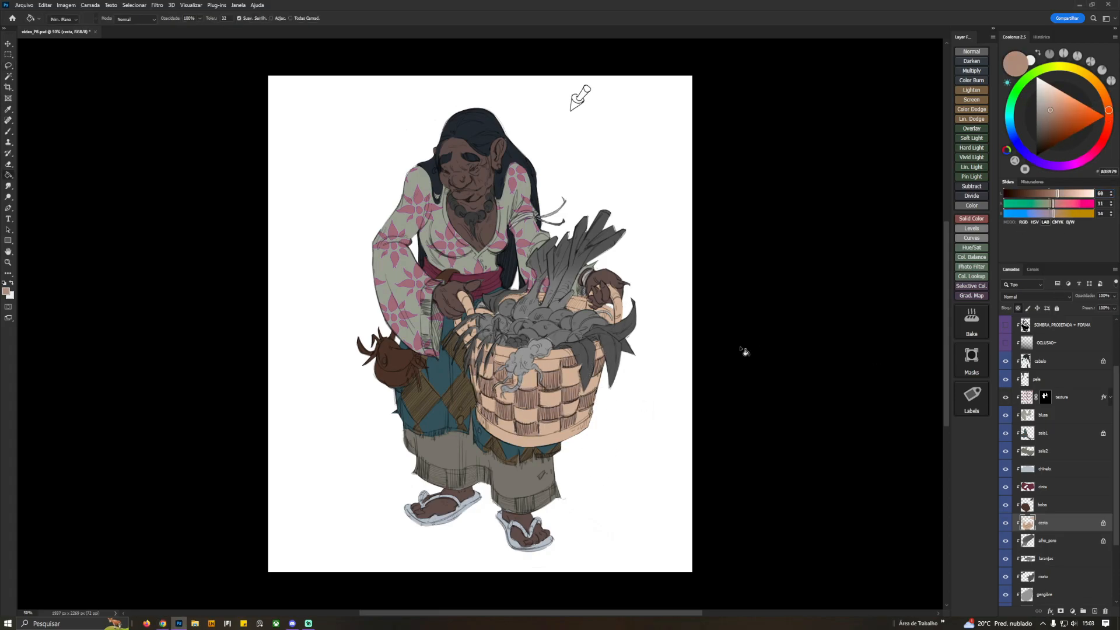
left_click(1048, 204)
left_click(558, 414)
Paint the basket's front and back rims with the same khaki, reducing the brush size for the back rim
key("b")
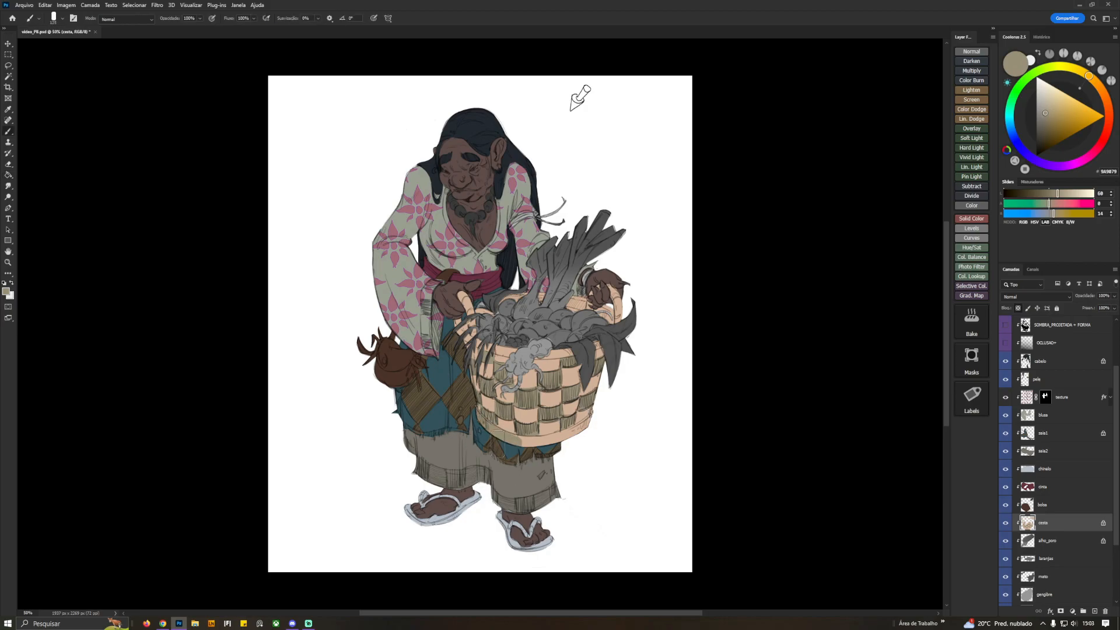
left_click_drag(486, 340, 603, 346)
key("bracketleft")
key("bracketleft")
key("bracketleft")
key("bracketleft")
key("bracketleft")
left_click_drag(501, 301, 577, 303)
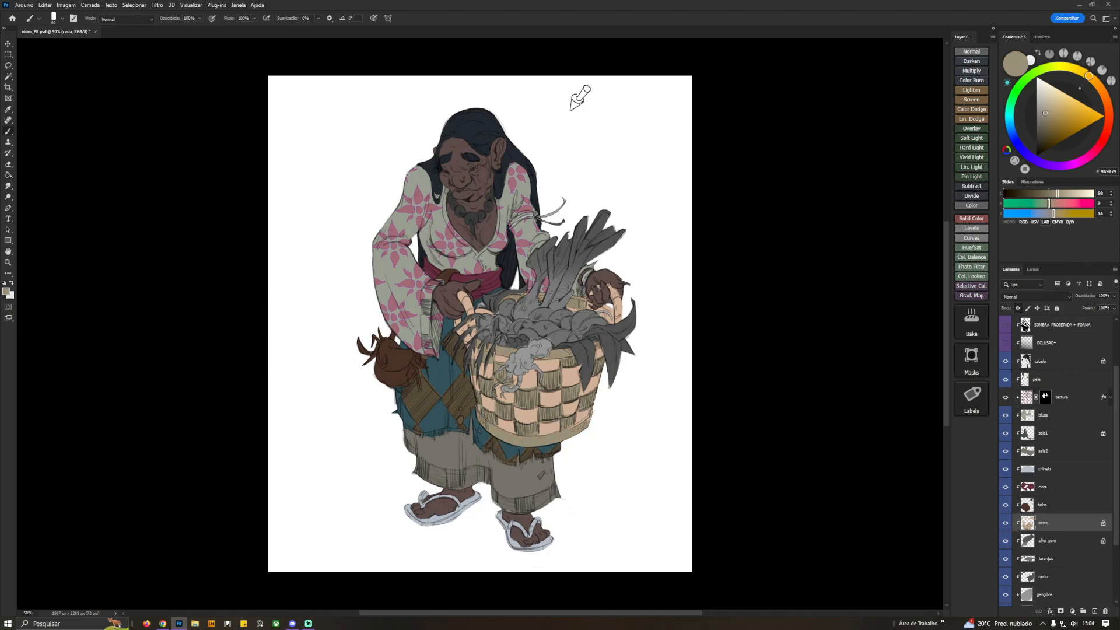
Sample the leek's grey on the alho_poro layer, shift it towards green, and choose a brush preset for painting
left_click(1059, 539)
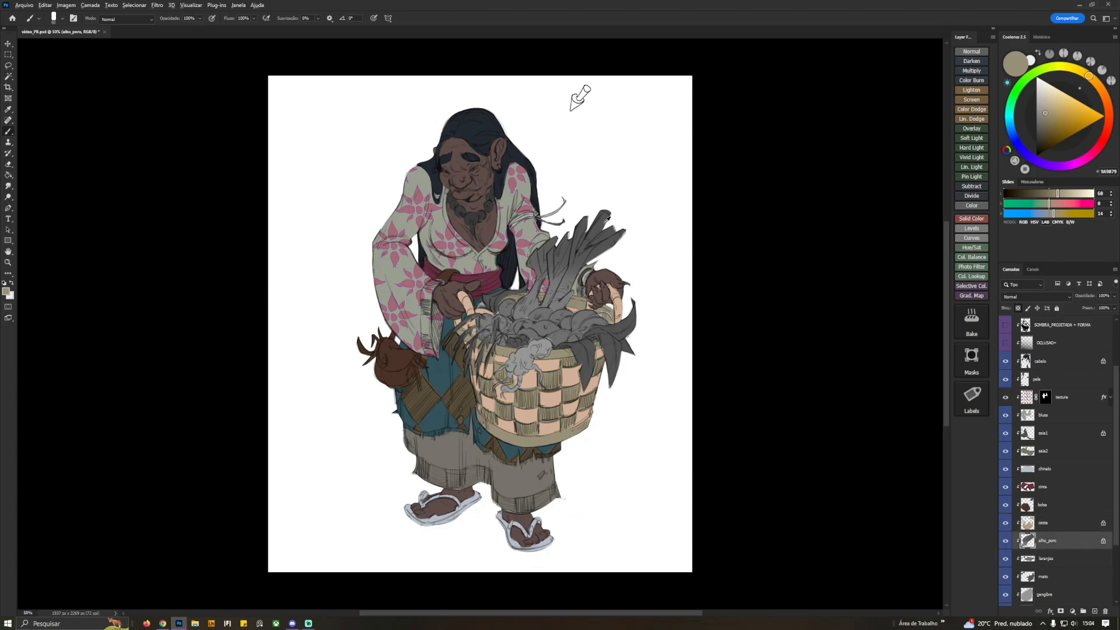
left_click(605, 223, "alt")
left_click(1043, 204)
right_click(567, 232)
double_click(612, 298)
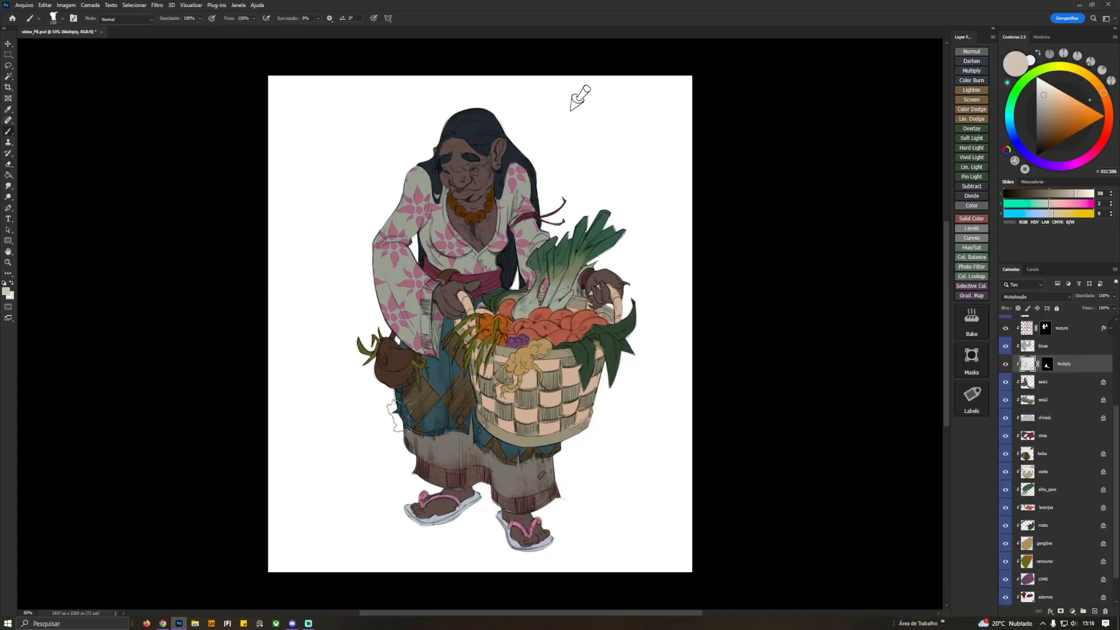
Erase part of the Multiply layer's shading on the upper skirt and paint over it with the basket's beige, Lab 74, 11, 20
key("e")
left_click_drag(433, 435, 432, 418)
key("b")
left_click(549, 383, "alt")
left_click_drag(403, 373, 404, 387)
key("e")
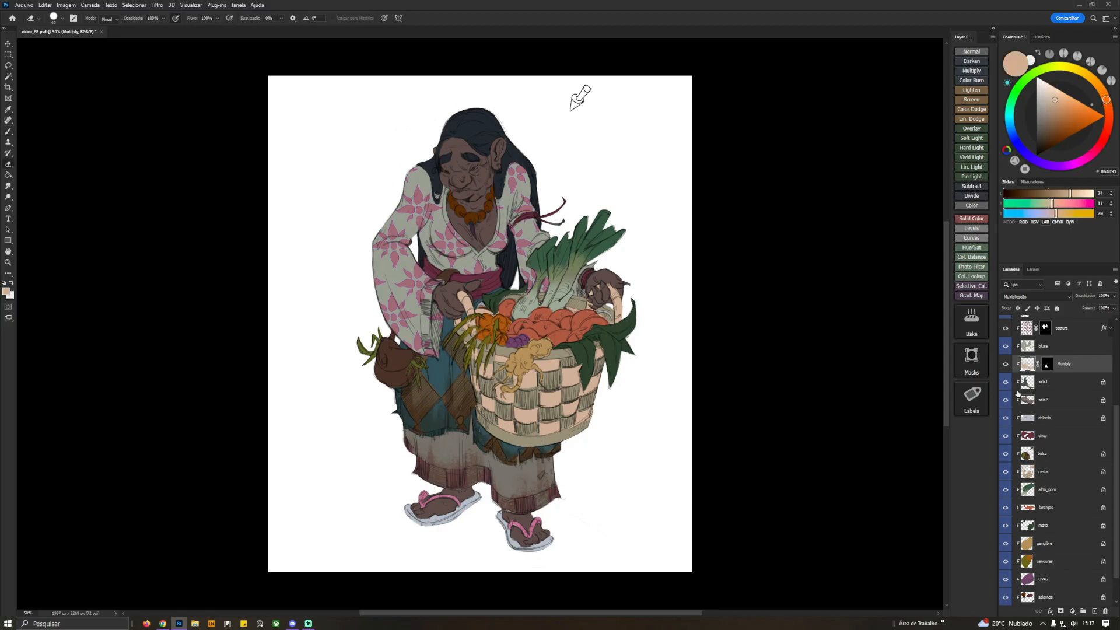
Merge the Multiply shading layer down into the skirt layer saia1 and select the pele layer for painting
scroll(1047, 376, "up", 3)
key("ctrl+e")
left_click(1048, 411)
left_click(1049, 393)
scroll(455, 153, "up", 5)
scroll(583, 292, "down", 2)
key("b")
Sample the skin tone and redden the old woman's nose, using a dark red at Lab 31, 26, 12
left_click(835, 483, "alt")
key("Return")
left_click_drag(1053, 203, 1058, 204)
left_click_drag(496, 267, 520, 286)
left_click(8, 186)
key("b")
left_click_drag(1053, 214, 1031, 193)
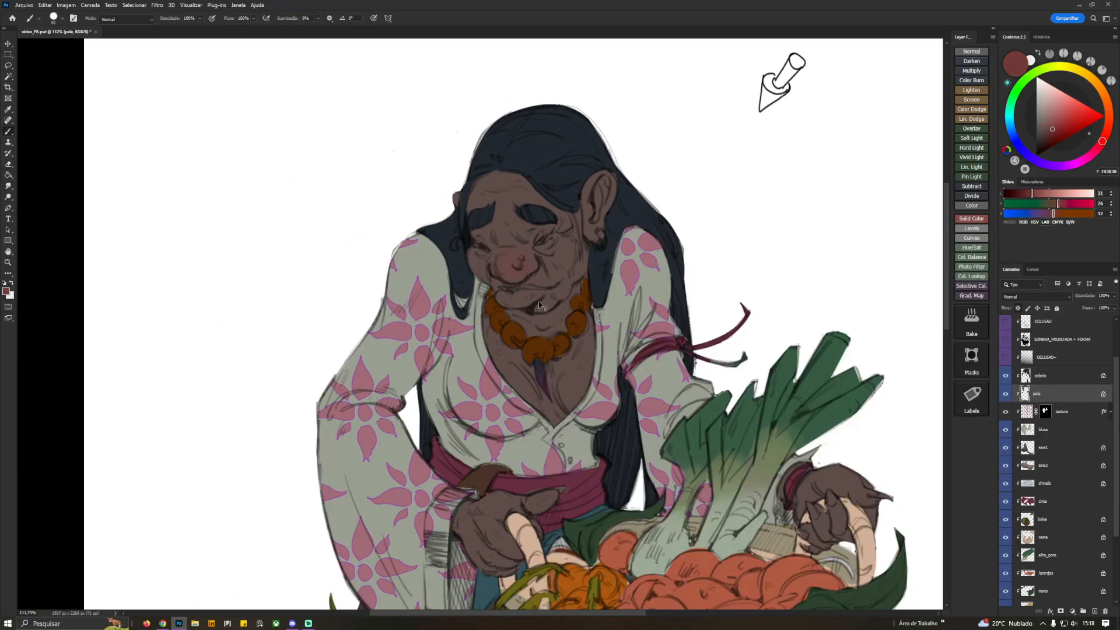
left_click_drag(518, 272, 536, 267)
Sample the skin below the chin, darken and redden it, and paint the lips with a smaller brush
left_click(542, 327, "alt")
left_click_drag(1032, 193, 1028, 193)
key("bracketleft")
left_click_drag(505, 298, 537, 296)
left_click_drag(1051, 203, 1052, 203)
left_click_drag(499, 298, 512, 307)
scroll(673, 207, "down", 2)
Sample the cheek's skin tone, warm it to Lab 34, 19, 14, and paint the ear with a much smaller brush
left_click(577, 267, "alt")
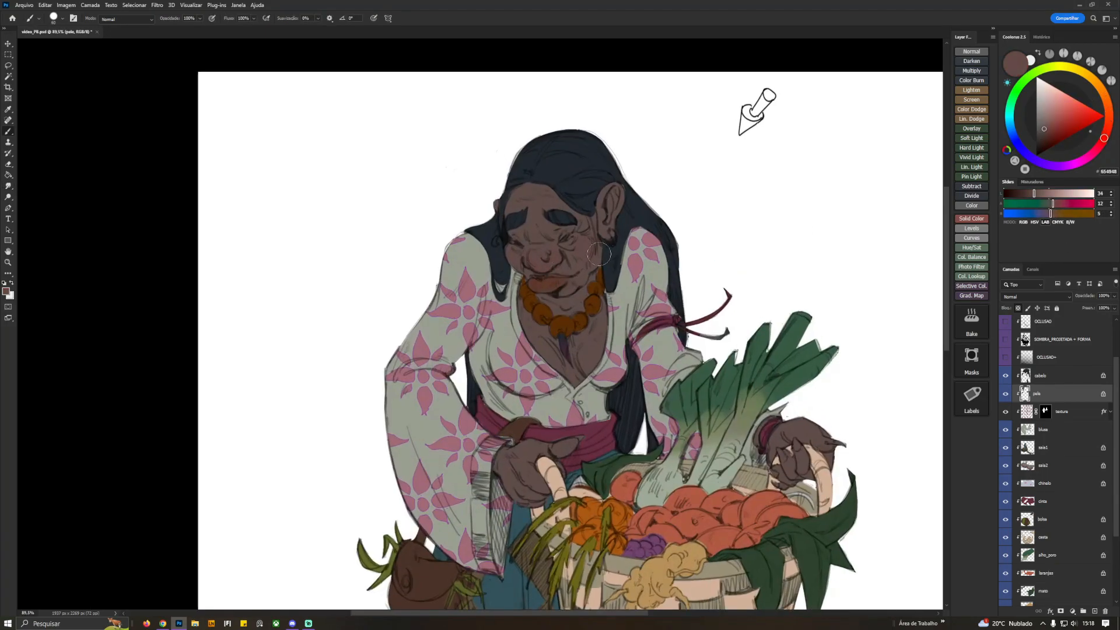
key("bracketleft")
key("bracketleft")
key("bracketleft")
key("bracketleft")
key("bracketleft")
key("bracketleft")
key("bracketleft")
key("bracketleft")
left_click_drag(1051, 203, 1054, 214)
left_click_drag(612, 191, 606, 217)
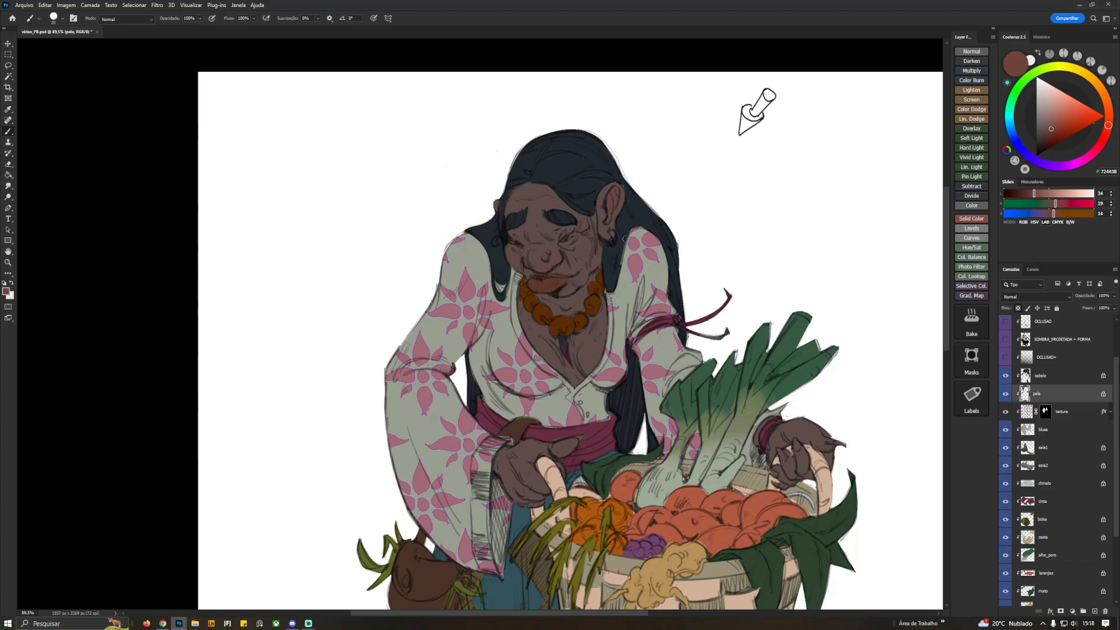
Sample skin tones from the cheek and brow area and blend colour variation over the face, enlarging the brush
scroll(690, 236, "down", 2)
left_click_drag(653, 373, 649, 246)
scroll(601, 233, "up", 2)
left_click_drag(602, 163, 616, 322)
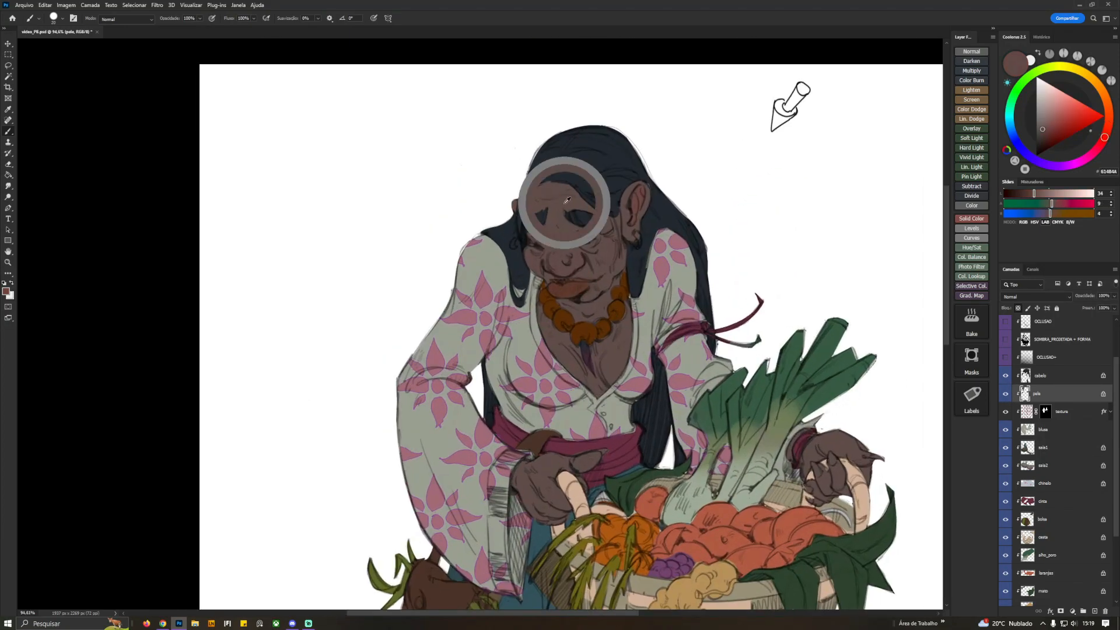
left_click(606, 241, "alt")
left_click(614, 252, "alt")
key("bracketright")
left_click(570, 229, "alt")
key("bracketright")
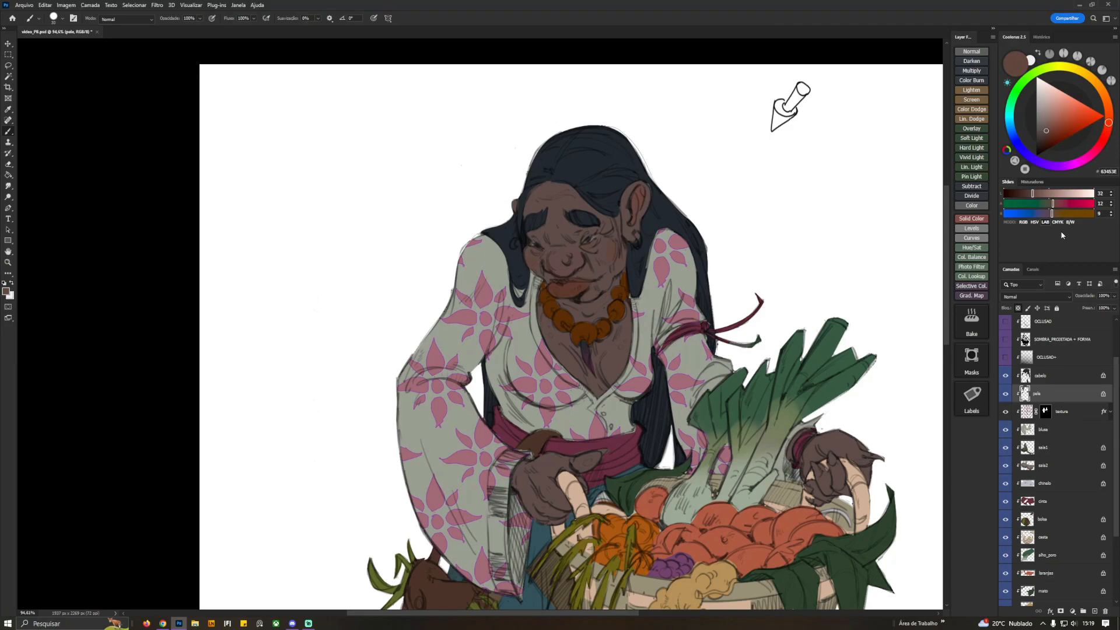
Sample the skin of the hand on the basket handle and touch up the hands with a smaller brush
left_click_drag(789, 413, 731, 360)
mouse_move(1050, 213)
left_mouse_down()
mouse_move(1042, 207)
mouse_move(1046, 217)
left_mouse_up()
left_click(756, 417, "alt")
key("bracketleft")
key("bracketleft")
key("bracketleft")
left_click_drag(530, 429, 620, 325)
Select the bolsa layer, sample the bag's brown, and lasso an area across the hanging bag
scroll(1012, 376, "up", 3)
scroll(1026, 420, "down", 7)
left_click(1042, 469)
left_click(444, 404, "alt")
left_click(453, 443, "alt")
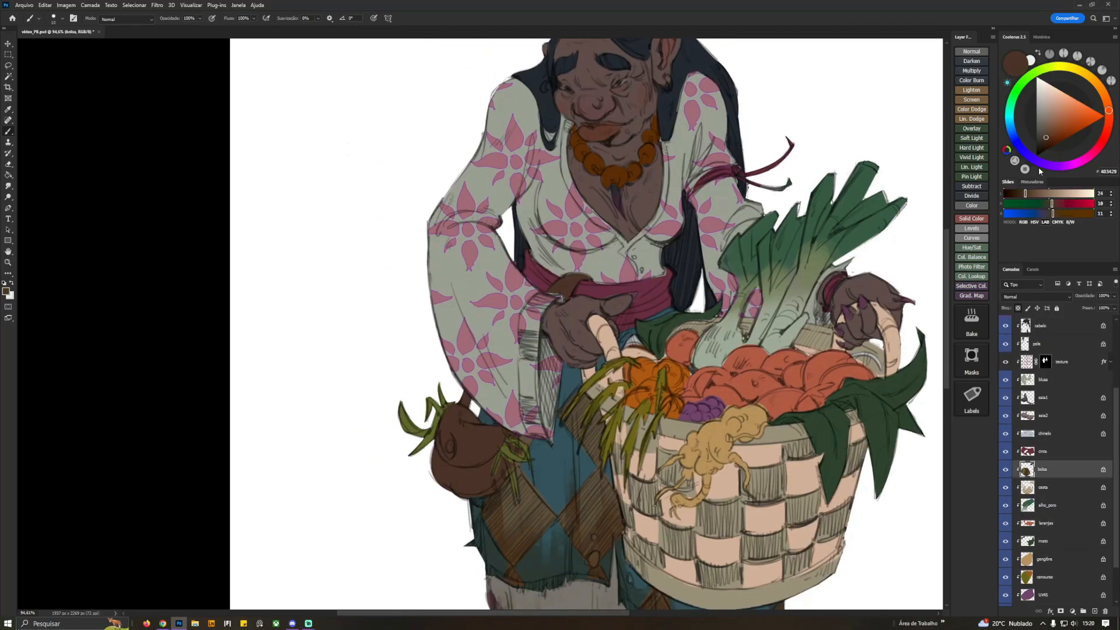
key("l")
mouse_move(433, 460)
left_mouse_down()
mouse_move(506, 467)
mouse_move(444, 479)
mouse_move(491, 486)
mouse_move(504, 434)
left_mouse_up()
Paint sampled browns inside the lassoed area of the bag, adjusting the brush size, and clear the selection
key("b")
left_click(481, 479, "alt")
key("bracketright")
key("bracketright")
key("bracketright")
left_click(469, 482, "alt")
key("bracketleft")
key("bracketleft")
left_click(491, 461, "alt")
key("l")
key("b")
key("ctrl+d")
key("r")
Add a Multiply layer above the cesta layer and brush shading over the basket with a different brush preset
scroll(624, 323, "down", 6)
scroll(699, 350, "up", 4)
left_click(1061, 324)
scroll(1095, 464, "down", 2)
left_click(1050, 508)
left_click_drag(734, 500, 697, 491)
key("b")
left_click(970, 71)
right_click(557, 373)
left_click(890, 428)
left_click(1093, 153)
left_click(1044, 100)
mouse_move(620, 446)
left_mouse_down()
mouse_move(629, 397)
mouse_move(509, 419)
left_mouse_up()
Mask the Multiply layer to the basket's shape and start erasing and repainting shading on the weave
left_click(1026, 527, "ctrl")
left_click(1060, 611)
left_click(1027, 509)
key("e")
mouse_move(630, 376)
left_mouse_down()
mouse_move(610, 408)
mouse_move(574, 423)
left_mouse_up()
key("b")
mouse_move(495, 365)
left_mouse_down()
mouse_move(499, 408)
mouse_move(502, 394)
left_mouse_up()
key("e")
key("b")
Shift the shading colour to a warm grey-brown, Lab 56, 7, 7, and paint it along the basket's lower weave
mouse_move(622, 393)
left_mouse_down()
mouse_move(525, 422)
mouse_move(629, 373)
left_mouse_up()
left_click(1109, 116)
key("e")
mouse_move(638, 350)
left_mouse_down()
mouse_move(633, 382)
mouse_move(601, 414)
left_mouse_up()
mouse_move(501, 370)
left_mouse_down()
mouse_move(548, 429)
mouse_move(581, 432)
mouse_move(505, 403)
left_mouse_up()
key("b")
left_click_drag(1067, 194, 1054, 194)
mouse_move(560, 437)
left_mouse_down()
mouse_move(630, 373)
mouse_move(612, 431)
left_mouse_up()
key("e")
Choose another eraser preset and break up the shading on the basket's side and lower weave
right_click(617, 388)
left_click(914, 430)
key("b")
key("e")
left_click_drag(486, 351, 525, 428)
left_click_drag(597, 402, 569, 433)
Brush shading onto the basket's two handles on the Multiply layer
key("b")
left_click_drag(477, 263, 481, 278)
key("e")
key("b")
left_click_drag(679, 267, 673, 289)
key("e")
key("b")
key("e")
Rework the shading on the basket's sides and lower weave by alternately painting and erasing, and delete the Multiply layer
mouse_move(635, 382)
left_mouse_down()
mouse_move(616, 431)
mouse_move(509, 402)
mouse_move(549, 430)
left_mouse_up()
key("b")
key("e")
key("b")
left_click_drag(485, 320, 496, 365)
key("e")
key("b")
left_click_drag(648, 328, 636, 388)
key("e")
left_click_drag(644, 330, 624, 423)
key("b")
key("e")
left_click_drag(628, 385, 586, 440)
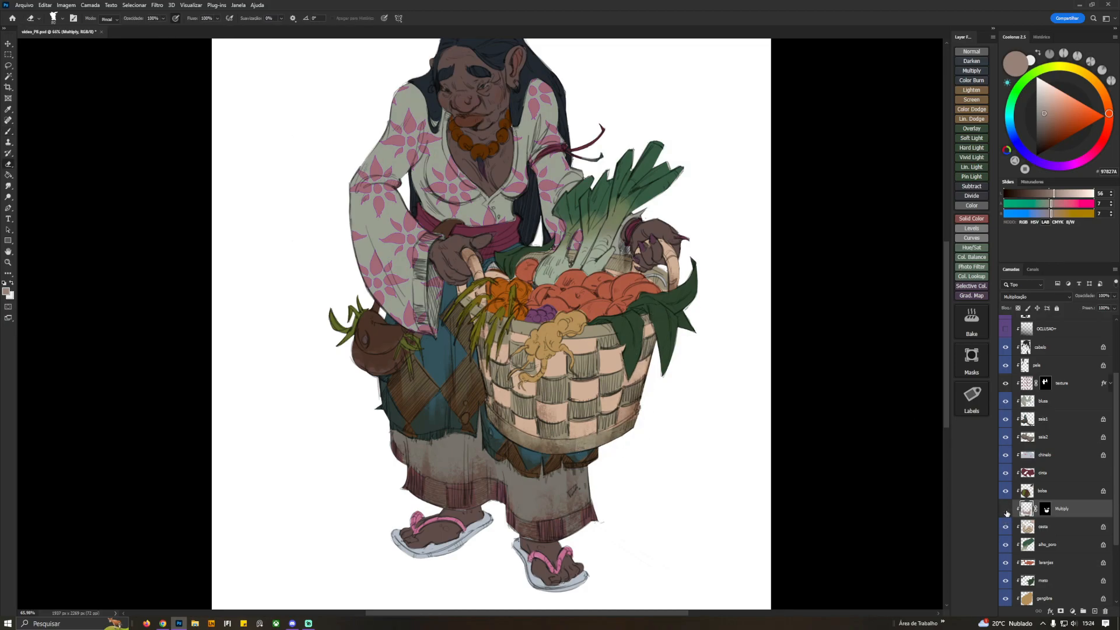
key("Delete")
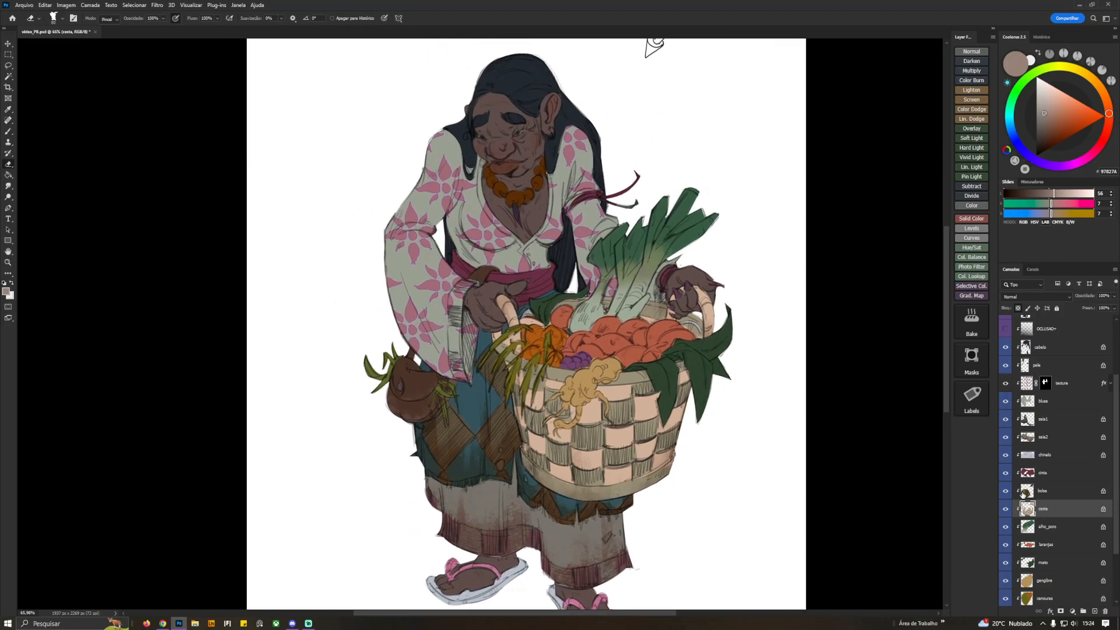
Select the face's layer, sample its skin tones, and soften the colour around the lips with the brush
left_click(502, 168, "ctrl")
left_click(503, 168, "ctrl")
key("b")
left_click(501, 175, "alt")
left_click(498, 170, "alt")
left_click_drag(515, 169, 496, 167)
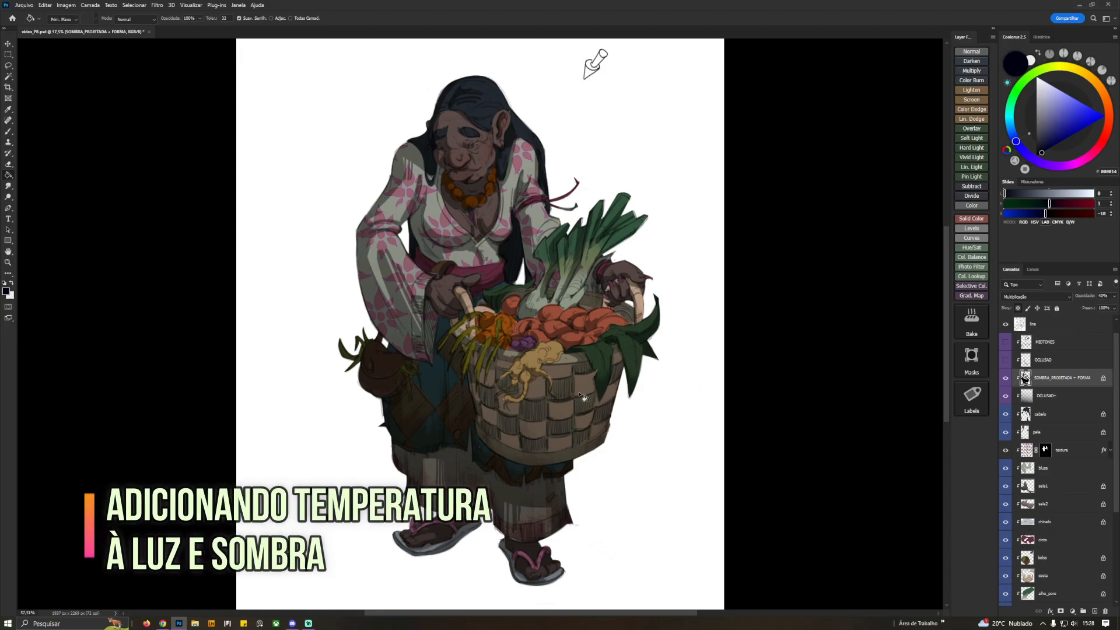
Recolour the SOMBRA_PROJETADA + FORMA shadows with violet fills, going from Lab 28, 21, -23 to Lab 4, 24, -21
left_click(1057, 167)
left_click(1048, 137)
left_click(566, 458)
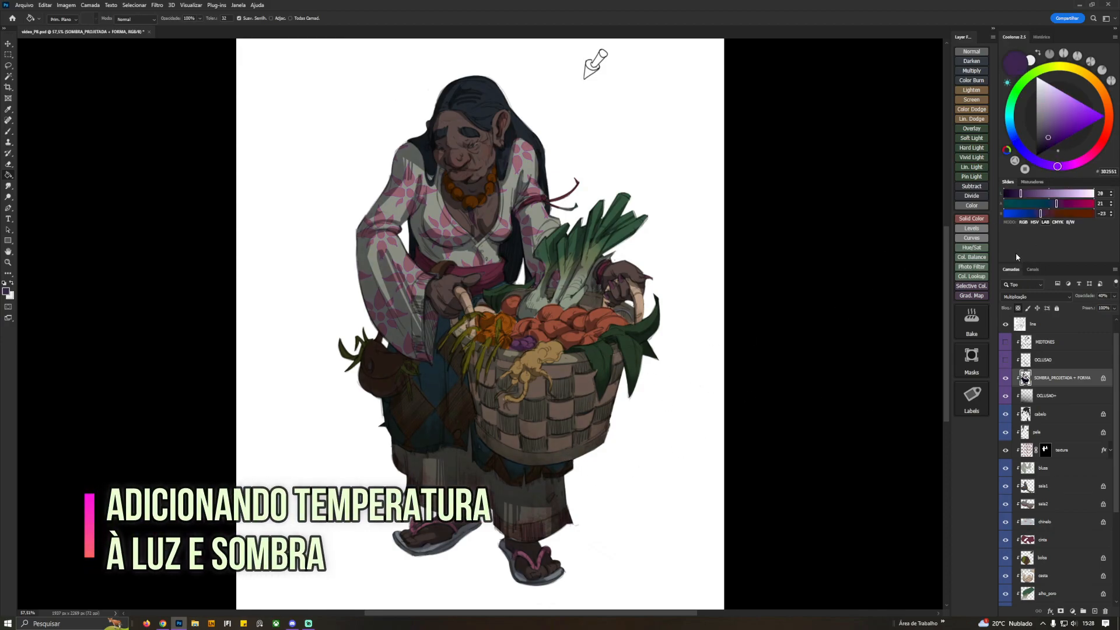
left_click_drag(1020, 195, 1051, 205)
mouse_move(1040, 214)
left_mouse_down()
mouse_move(1054, 203)
mouse_move(1042, 214)
left_mouse_up()
left_click(1010, 195)
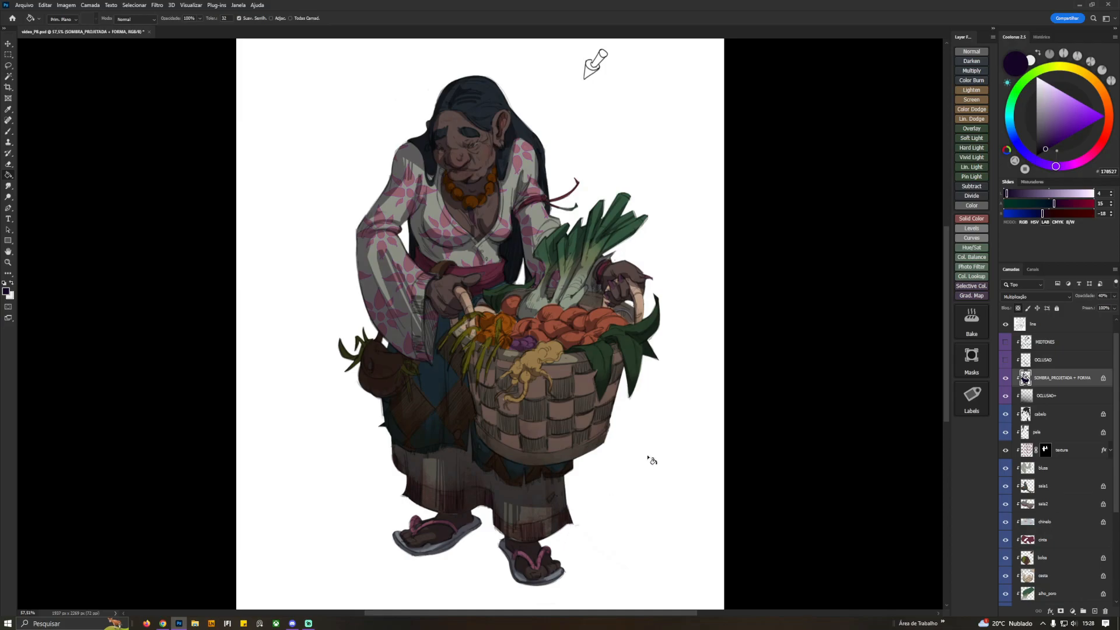
left_click_drag(1054, 203, 1041, 213)
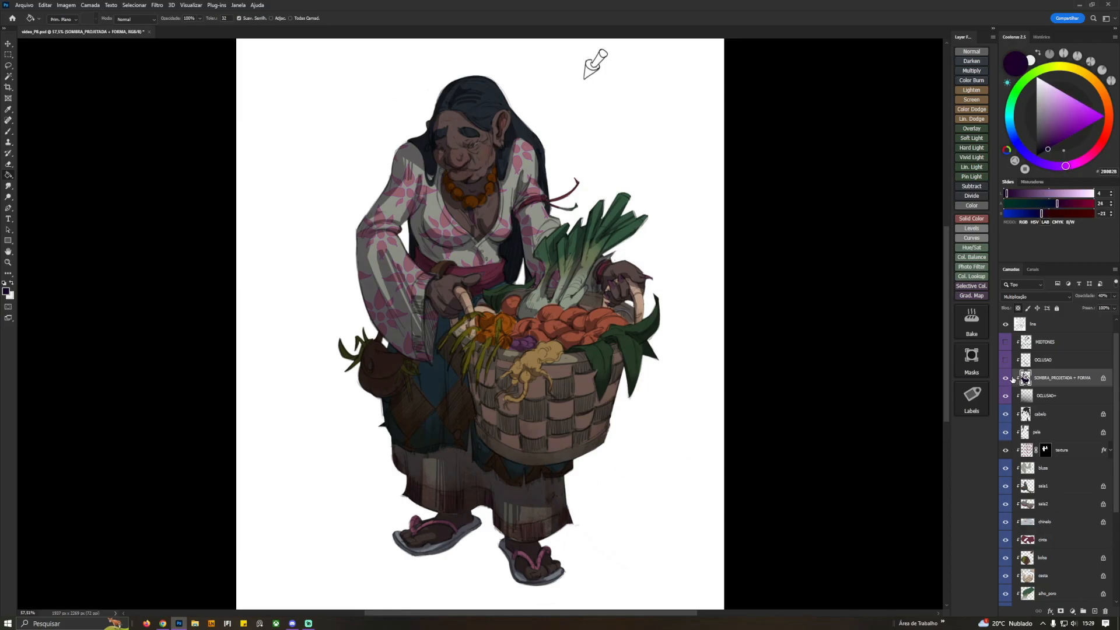
Compare the shadows before and after the violet fills through the document history, and restore the fills
scroll(396, 254, "up", 5)
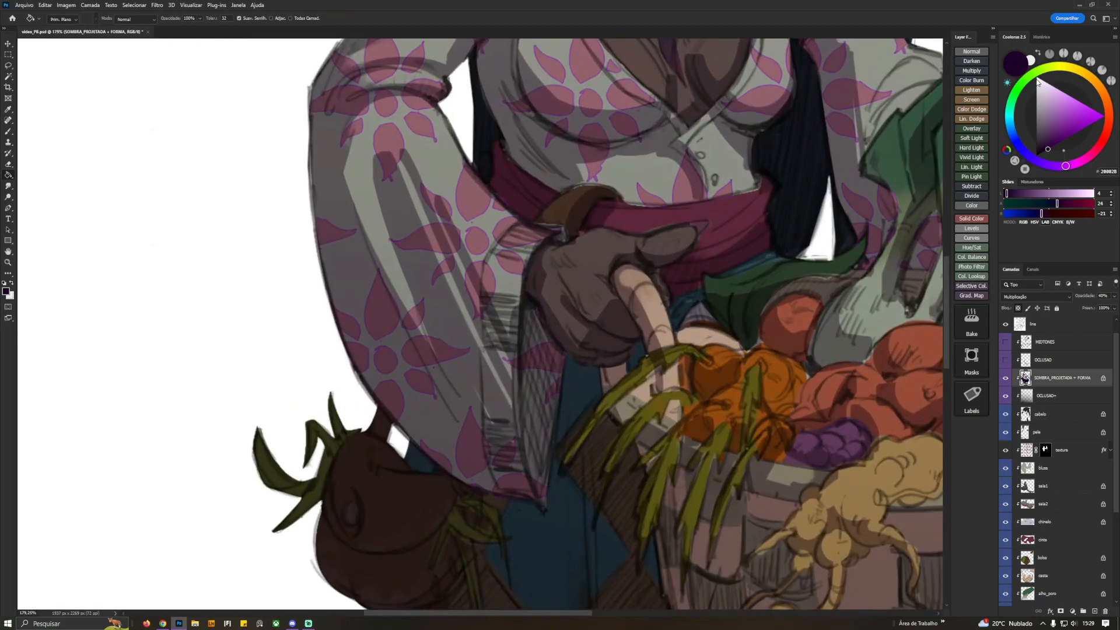
left_click(1041, 37)
left_click(1032, 218)
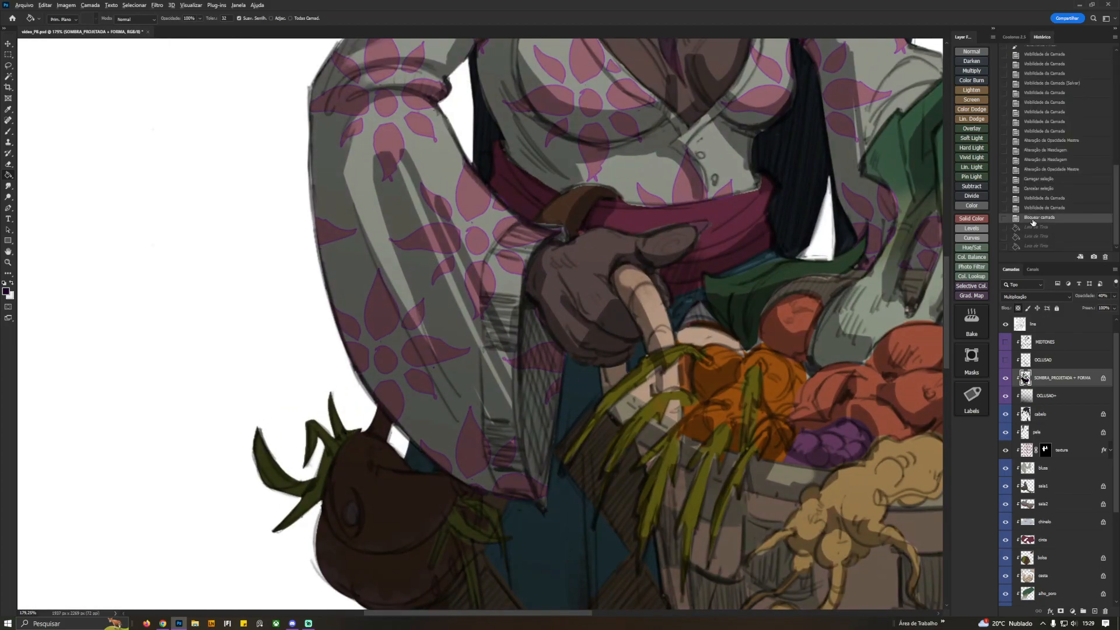
key("ctrl+z")
key("ctrl+z")
key("ctrl+z")
key("ctrl+0")
left_click(1014, 37)
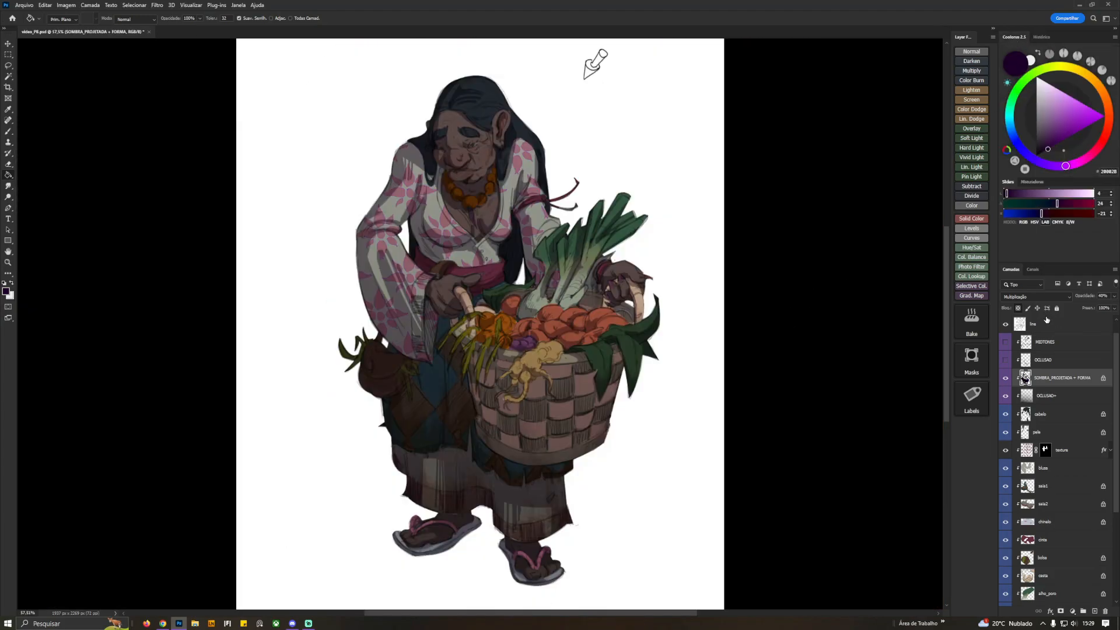
Intensify the violet of the SOMBRA_PROJETADA + FORMA shadows to Lab 5, 33, -27
left_click_drag(1040, 214, 1038, 214)
left_click_drag(1056, 206, 1059, 206)
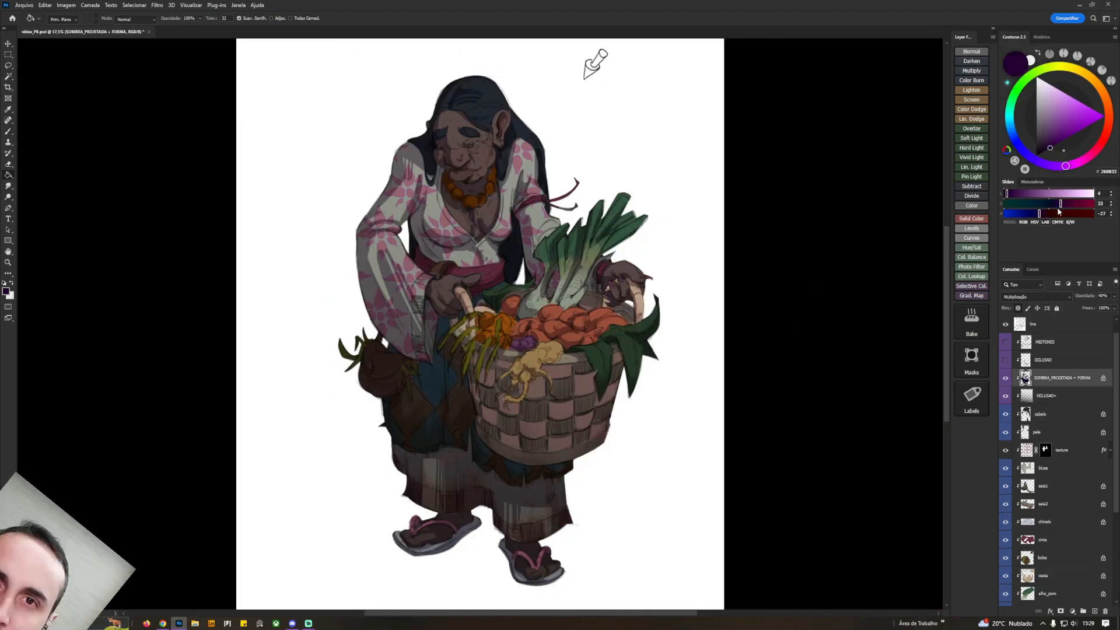
left_click(1042, 214)
Lock the OCLUSAO+ layer's transparent pixels and recolour its shading with a dark magenta, Lab 5, 31, -18
left_click(1028, 400)
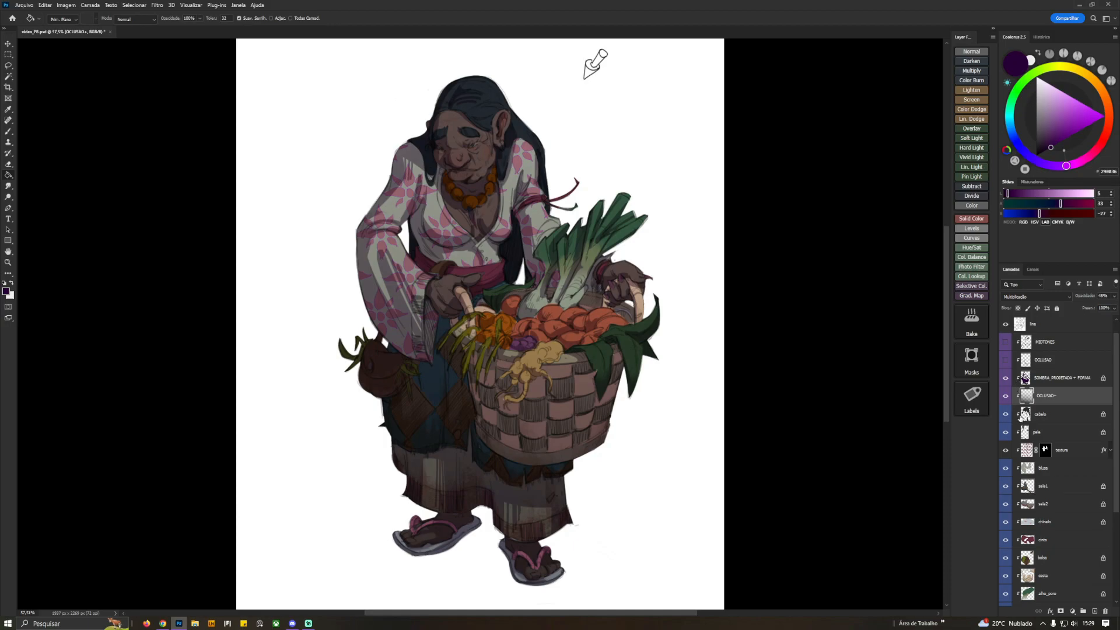
key("/")
left_click(1045, 214)
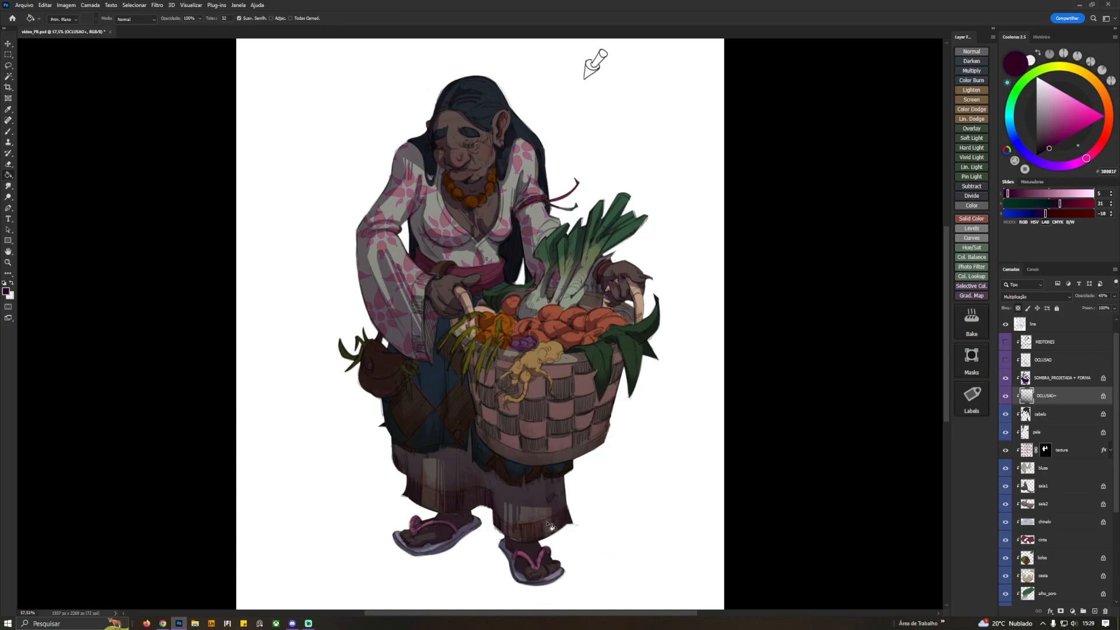
Show the OCLUSAO layer, lock its transparent pixels and recolour it with dark red fills, from Lab 5, 31, 11 to Lab 12, 44, 15
left_click(1005, 360)
left_click(1044, 360)
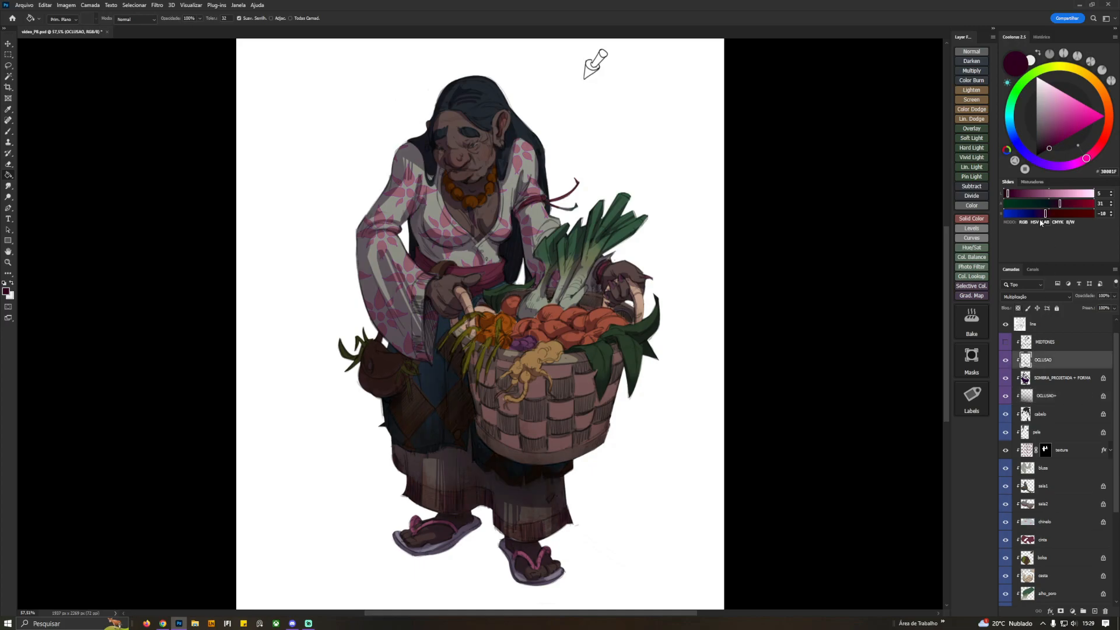
left_click(1053, 215)
left_click(469, 440)
key("ctrl+z")
left_click(1017, 308)
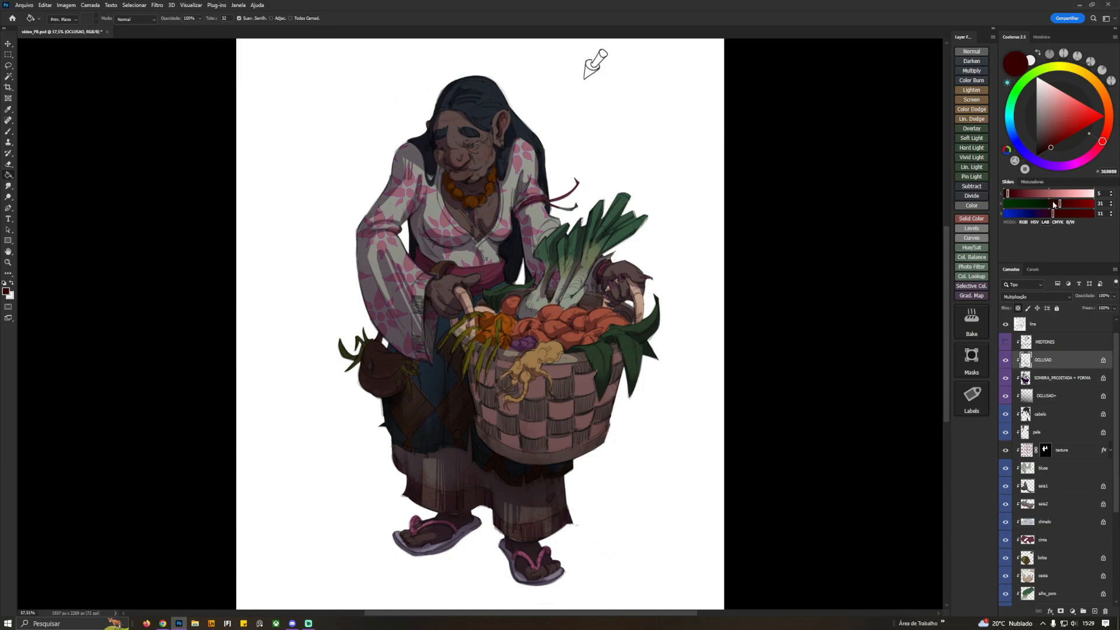
left_click_drag(1011, 195, 1014, 195)
scroll(435, 312, "up", 5)
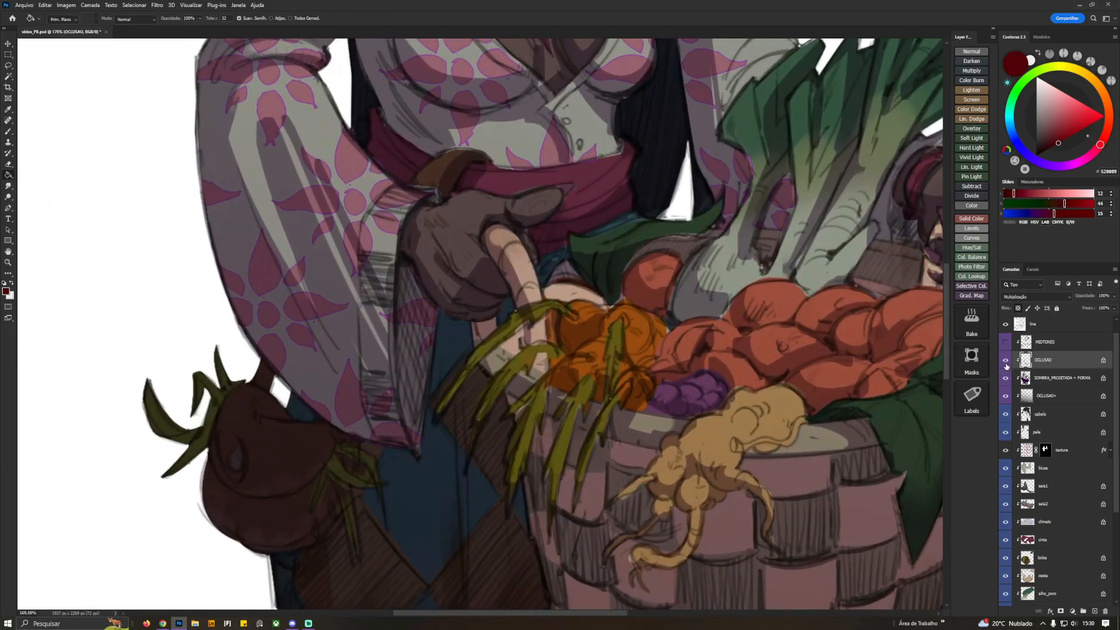
Compare the occlusion before and after the dark red fills through the document history, and restore the fills
left_click(1040, 36)
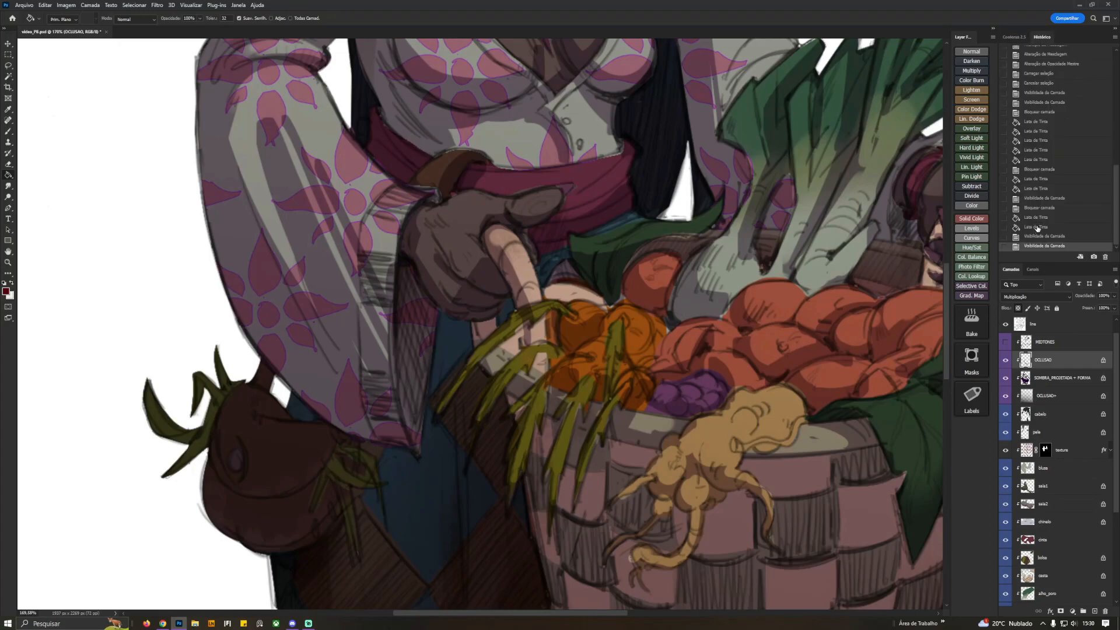
left_click(1036, 211)
key("ctrl+z")
key("ctrl+z")
key("ctrl+z")
Show the MIDTONES layer, lock its transparent pixels and recolour its strokes with dark magenta, Lab 12, 22, -4
left_click(1014, 37)
left_click(1007, 339)
left_click(1044, 343)
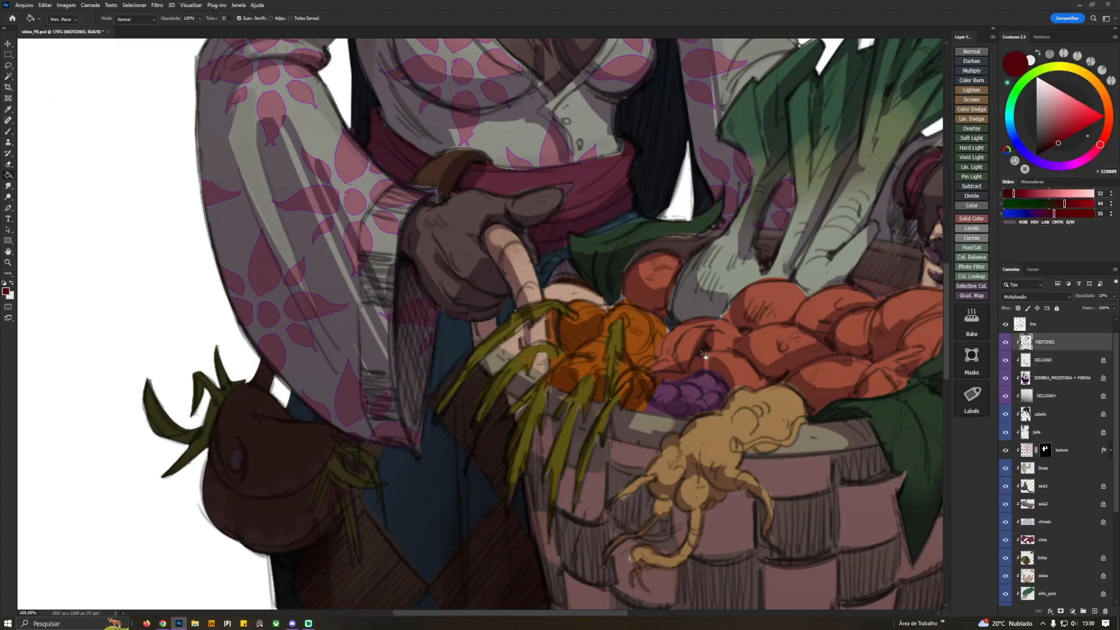
key("ctrl+0")
left_click_drag(458, 143, 557, 130)
left_click_drag(557, 129, 586, 178)
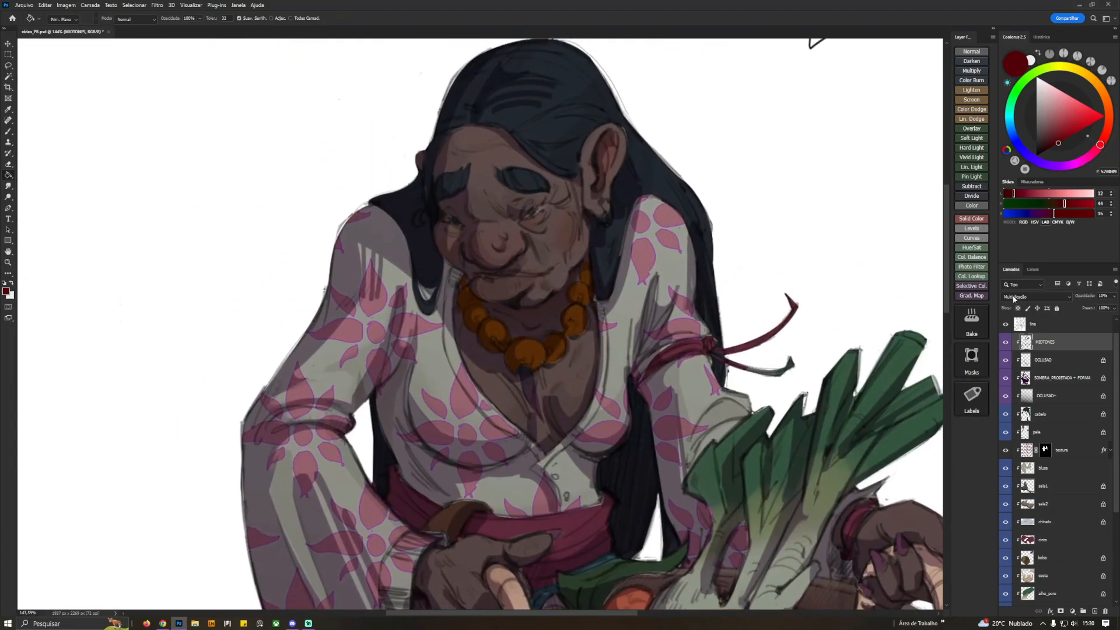
left_click_drag(1064, 203, 1053, 216)
left_click(1047, 214)
left_click(1056, 205)
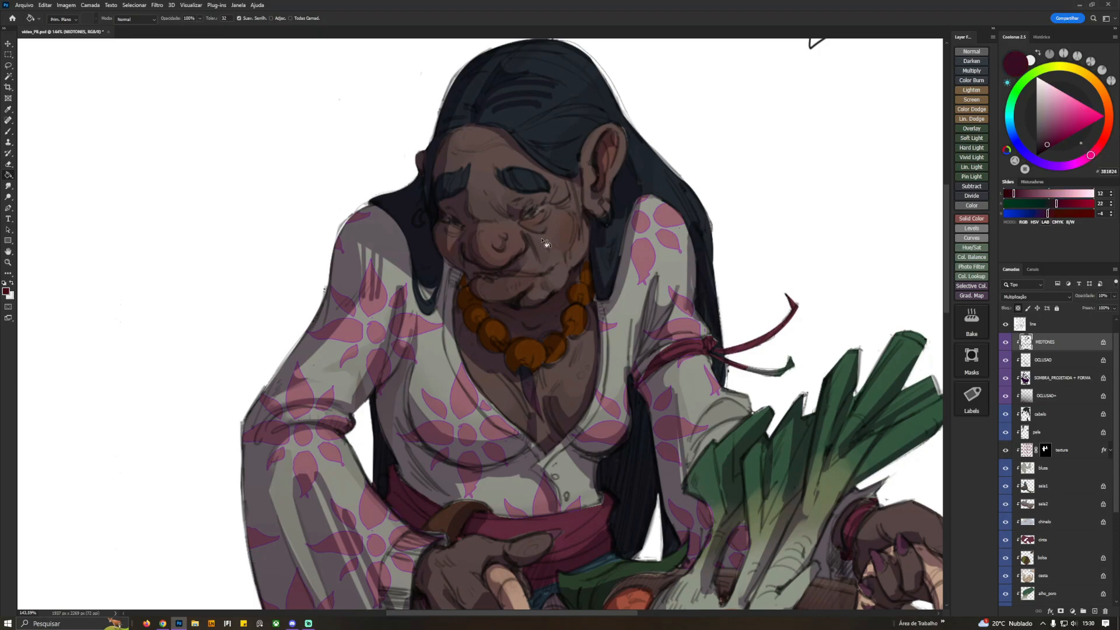
Shift the MIDTONES strokes to a lighter, cooler purple, Lab 16, 22, -10
left_click_drag(454, 179, 556, 177)
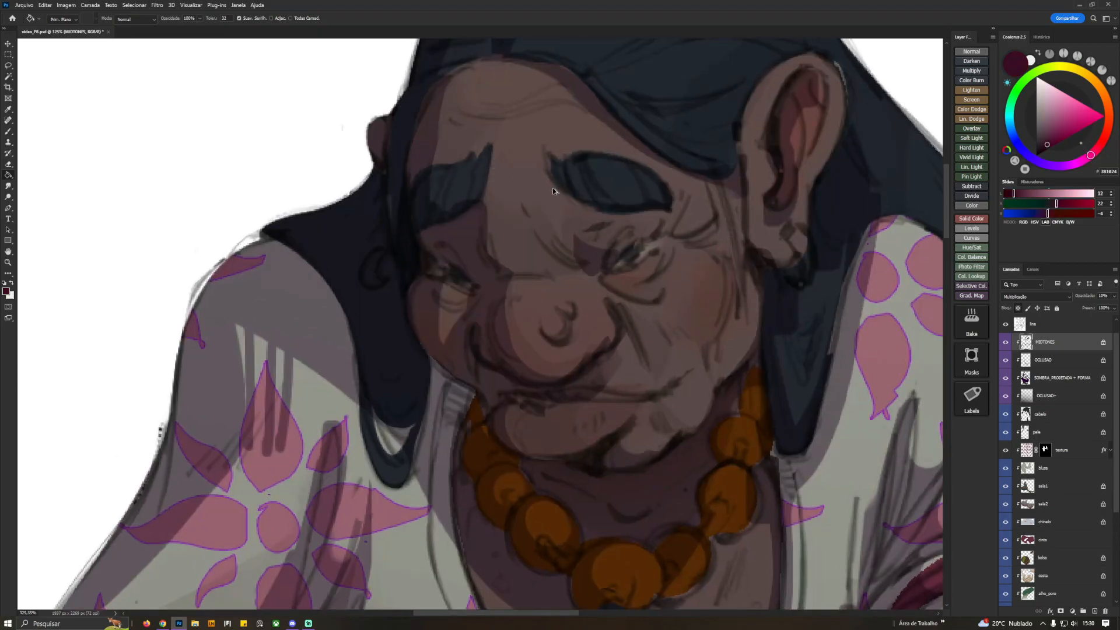
left_click_drag(767, 304, 691, 304)
left_click(1017, 194)
left_click(1045, 214)
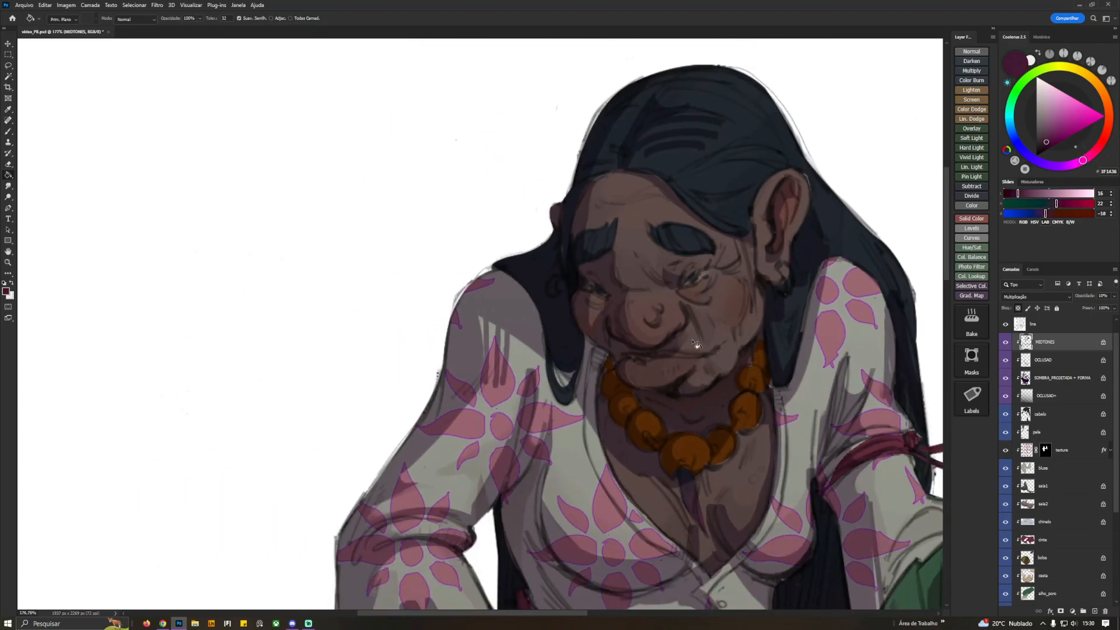
Compare the figure with and without the MIDTONES layer on the face, blouse and basket
left_click_drag(758, 345, 681, 277)
left_click_drag(749, 306, 705, 306)
left_click_drag(746, 398, 720, 365)
left_click(1007, 344)
left_click(1007, 344)
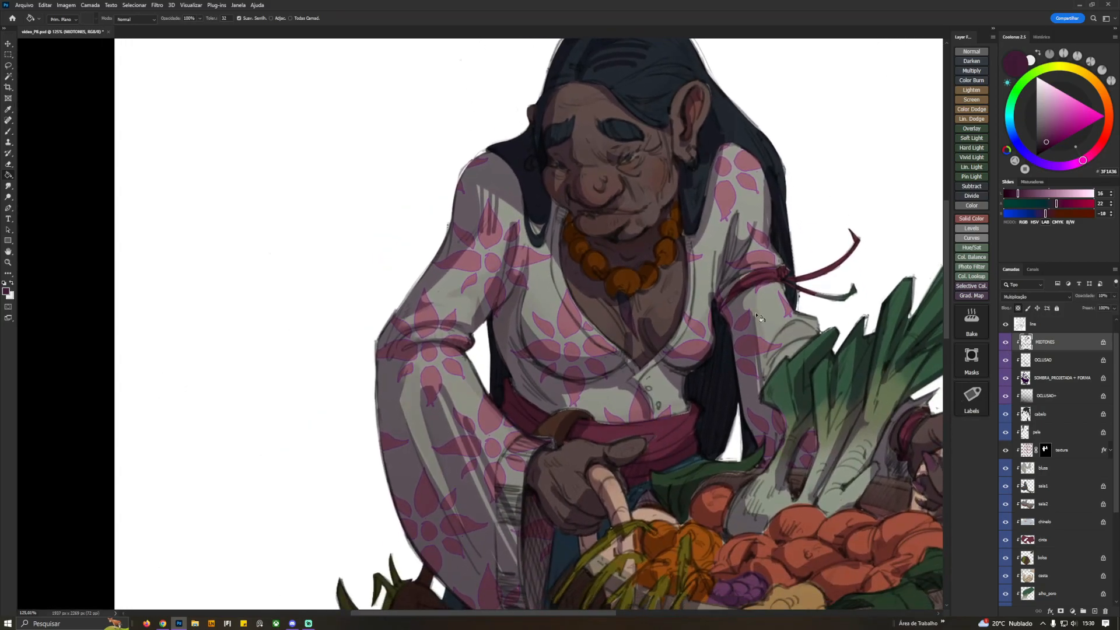
left_click_drag(740, 378, 709, 245)
left_click_drag(710, 256, 639, 257)
left_click_drag(764, 446, 752, 477)
left_click(1006, 344)
left_click(1006, 345)
left_click(1006, 345)
left_click(1007, 345)
key("ctrl+0")
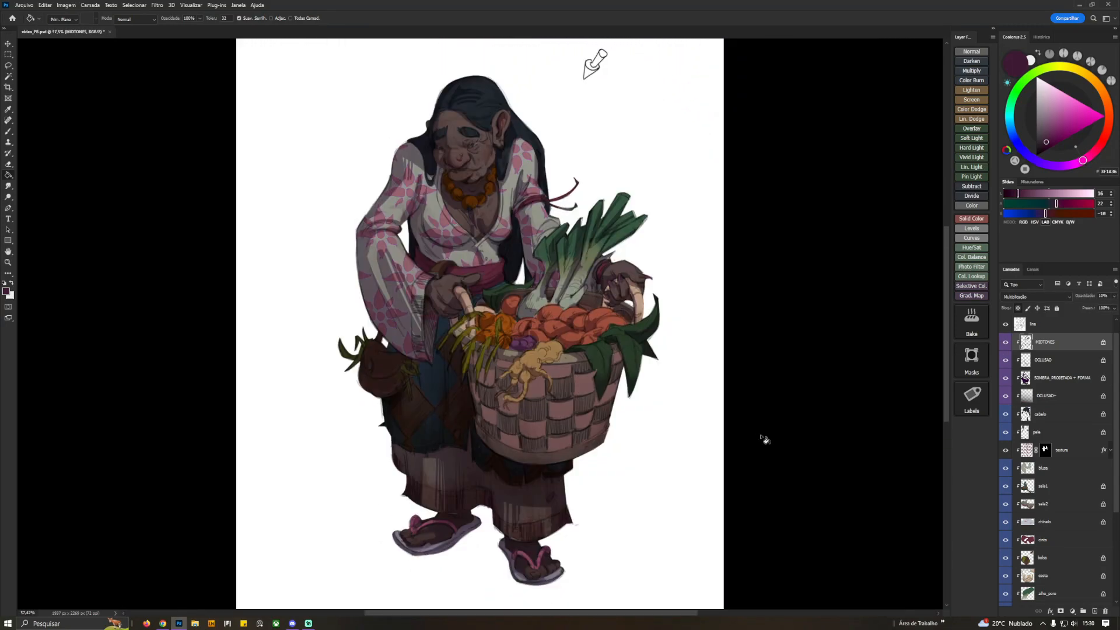
Check the figure mirrored and in the greyscale proof, and return to the normal colour view
key("ctrl+shift+h")
key("ctrl+shift+h")
key("ctrl+y")
left_click_drag(792, 403, 1045, 411)
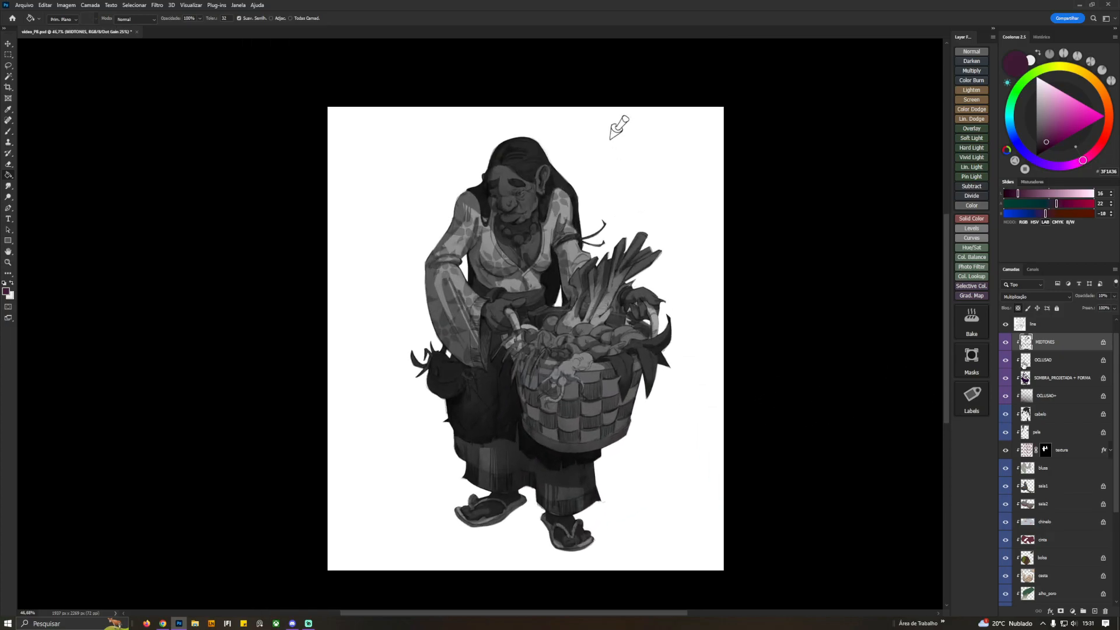
left_click(1040, 362)
key("ctrl+y")
Keep the OCLUSAO layer at 100% opacity and raise its lightness to +24 with Hue/Saturation
left_click(1113, 296)
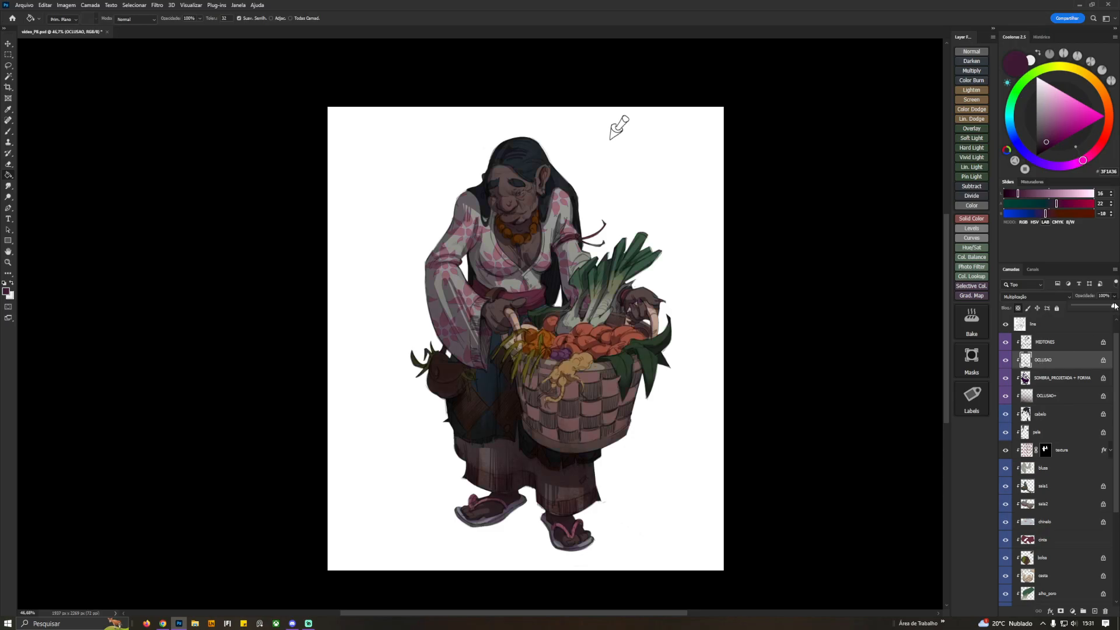
left_click(1005, 361)
left_click(1005, 361)
left_click_drag(1101, 306, 1114, 305)
key("ctrl+u")
left_click_drag(805, 232, 816, 236)
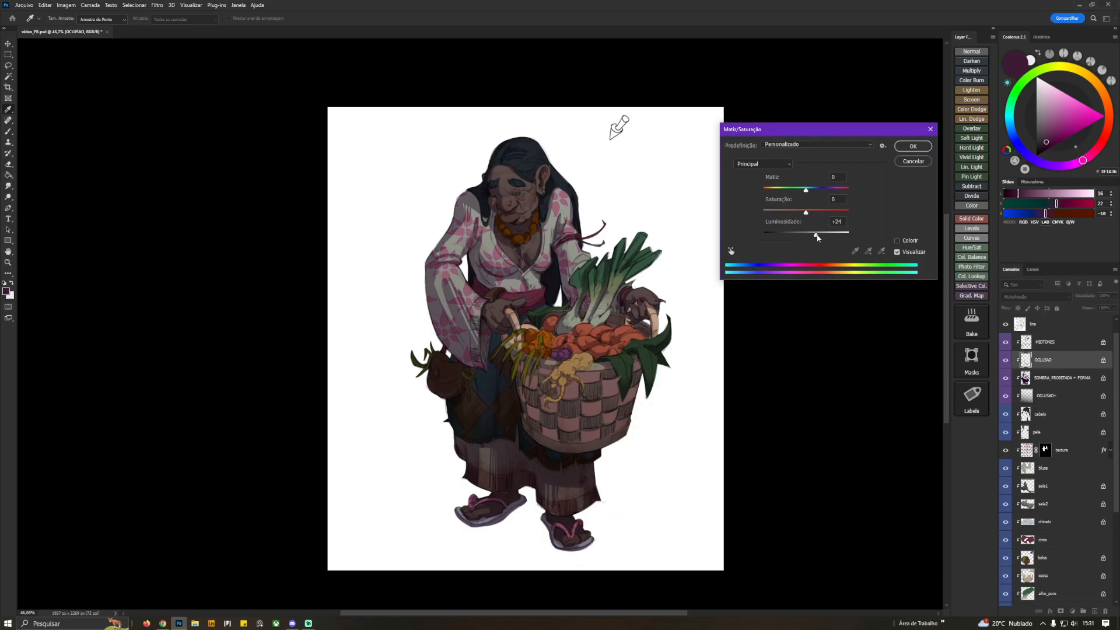
left_click(914, 146)
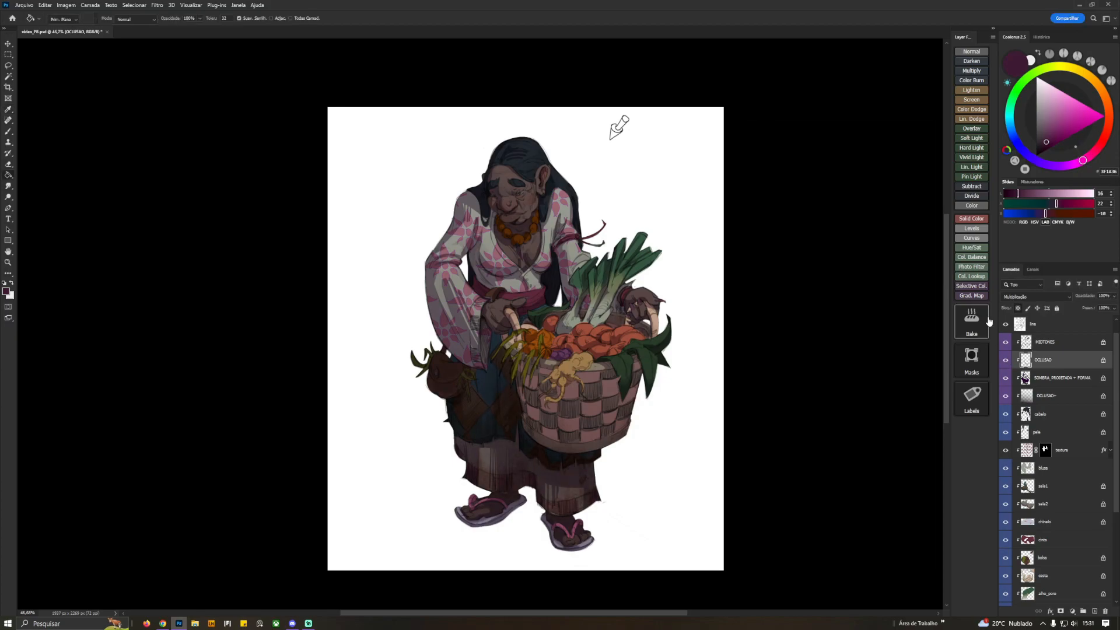
Add a Linear Dodge layer above MIDTONES and set up a brush with a warm ochre, Lab 33, 2, 20
key("alt+bracketright")
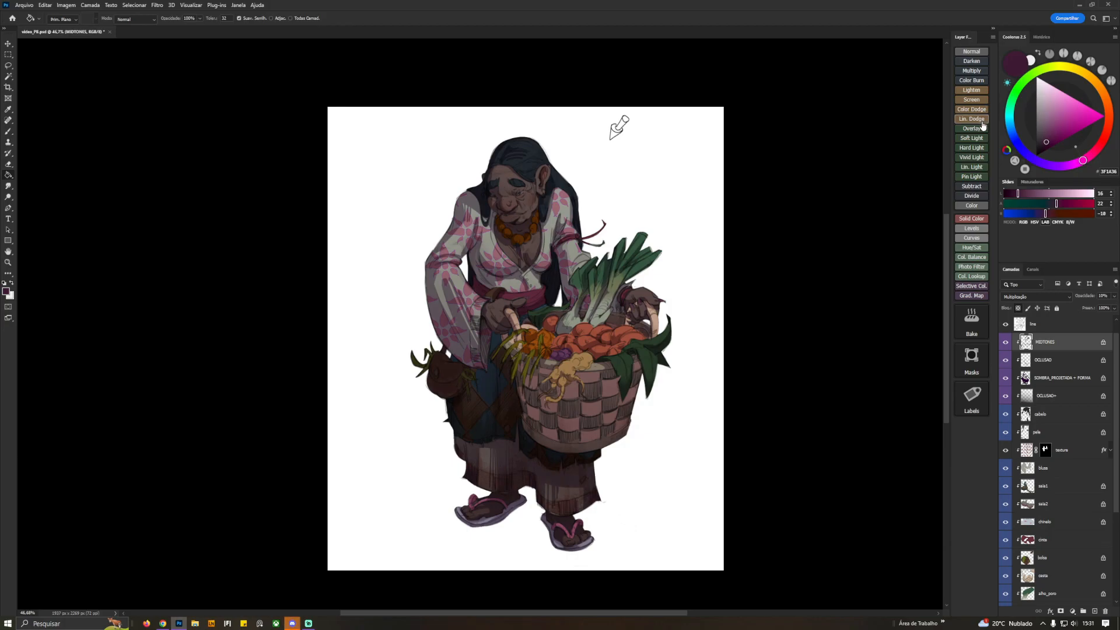
left_click(982, 122)
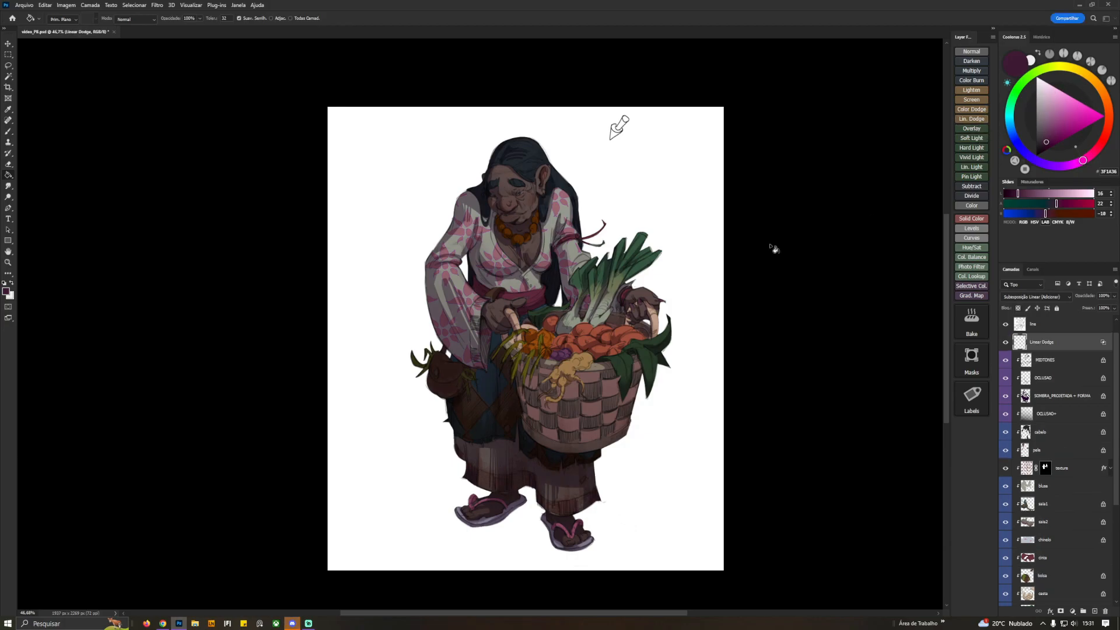
scroll(594, 275, "up", 2)
left_click_drag(593, 275, 618, 317)
left_click(1091, 78)
left_click(1052, 126)
key("b")
right_click(719, 426)
double_click(719, 426)
Paint the first warm light strokes over the vegetables in the basket on the Linear Dodge layer
mouse_move(664, 296)
left_mouse_down()
mouse_move(680, 267)
mouse_move(698, 291)
left_mouse_up()
left_click_drag(648, 324, 620, 392)
key("ctrl+z")
left_click_drag(641, 344, 628, 367)
mouse_move(624, 338)
left_mouse_down()
mouse_move(610, 395)
mouse_move(596, 315)
left_mouse_up()
key("bracketright")
key("bracketright")
key("bracketright")
mouse_move(700, 420)
left_mouse_down()
mouse_move(685, 454)
mouse_move(694, 428)
mouse_move(648, 445)
left_mouse_up()
key("e")
key("b")
Mirror the canvas and build up the ochre light on the root and the vegetables around it
key("ctrl+shift+h")
left_click_drag(420, 442, 615, 388)
key("bracketleft")
key("bracketleft")
key("bracketleft")
key("bracketleft")
left_click_drag(609, 394, 625, 386)
key("bracketright")
key("bracketright")
key("bracketright")
key("bracketright")
key("bracketright")
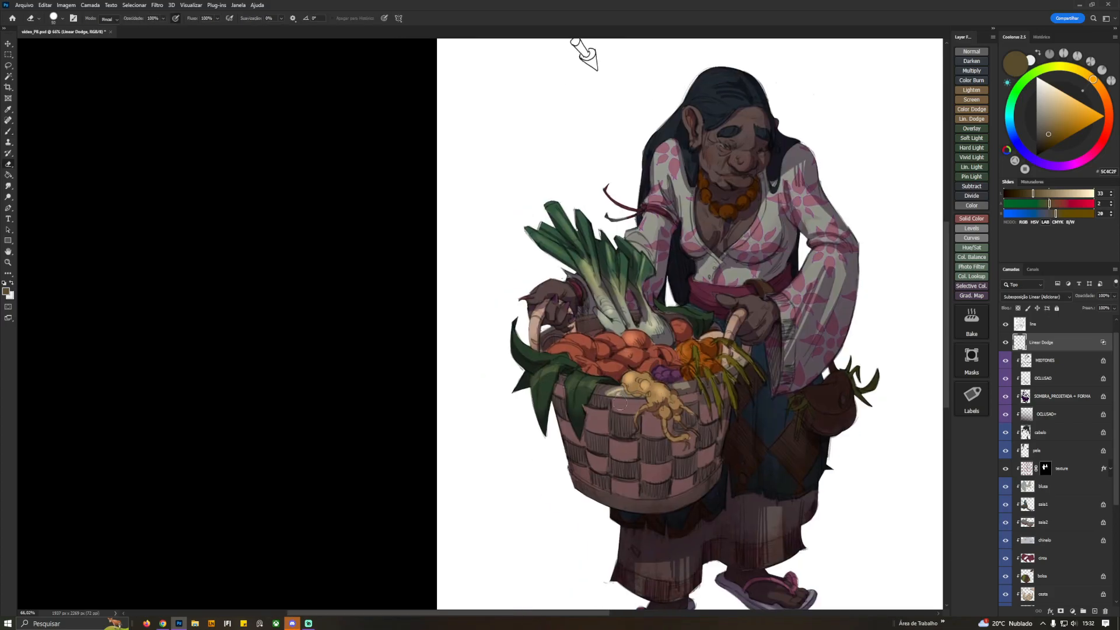
Extend the warm light to the necklace beads, orange tubers and leeks, cleaning up the strokes with the eraser
left_click_drag(754, 307, 745, 365)
key("bracketleft")
key("bracketleft")
left_click(717, 269)
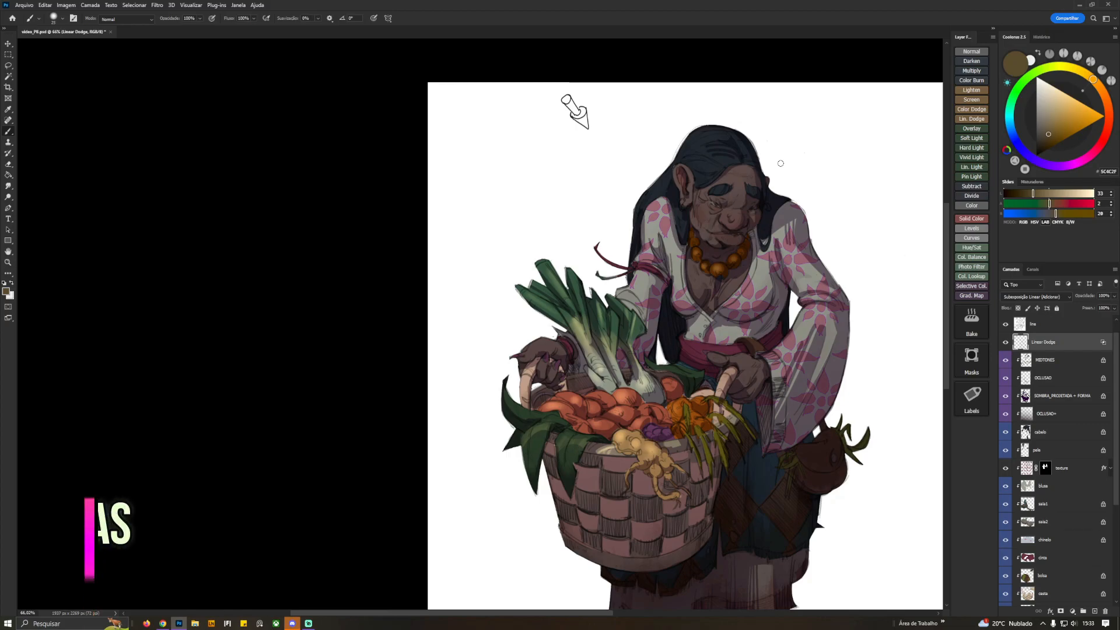
left_click_drag(867, 282, 815, 289)
left_click_drag(677, 376, 668, 400)
key("e")
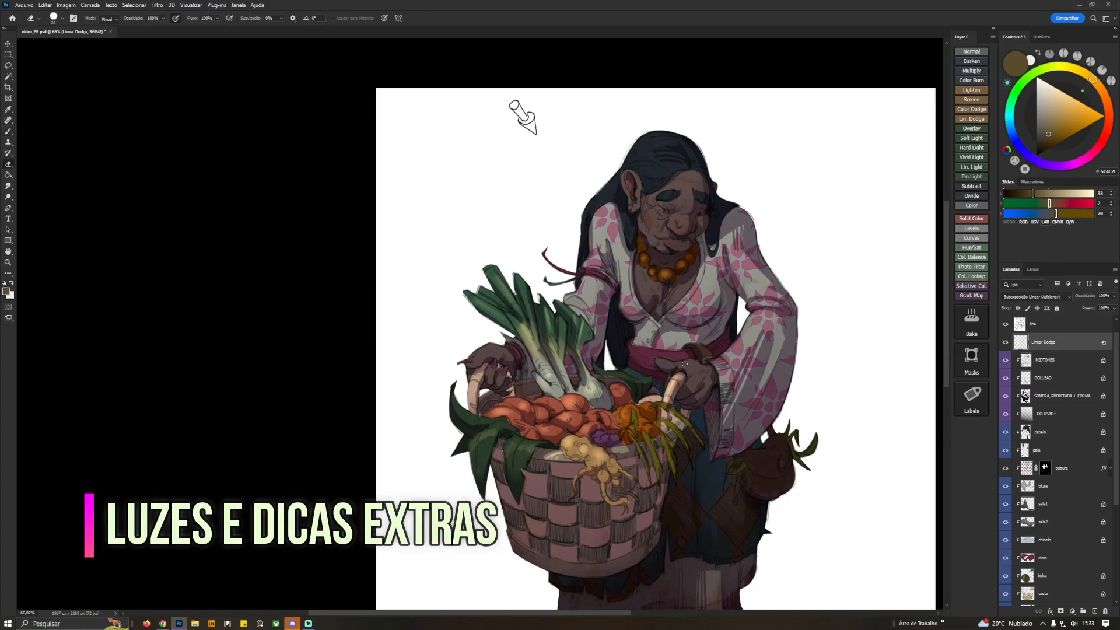
key("b")
left_click_drag(537, 424, 544, 403)
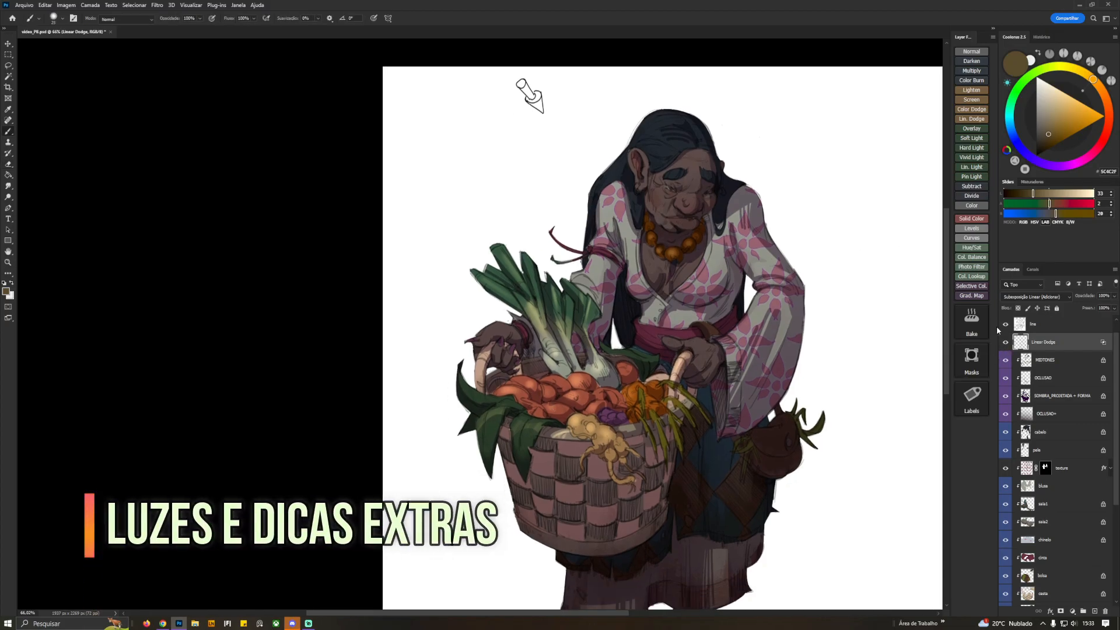
left_click_drag(565, 397, 575, 399)
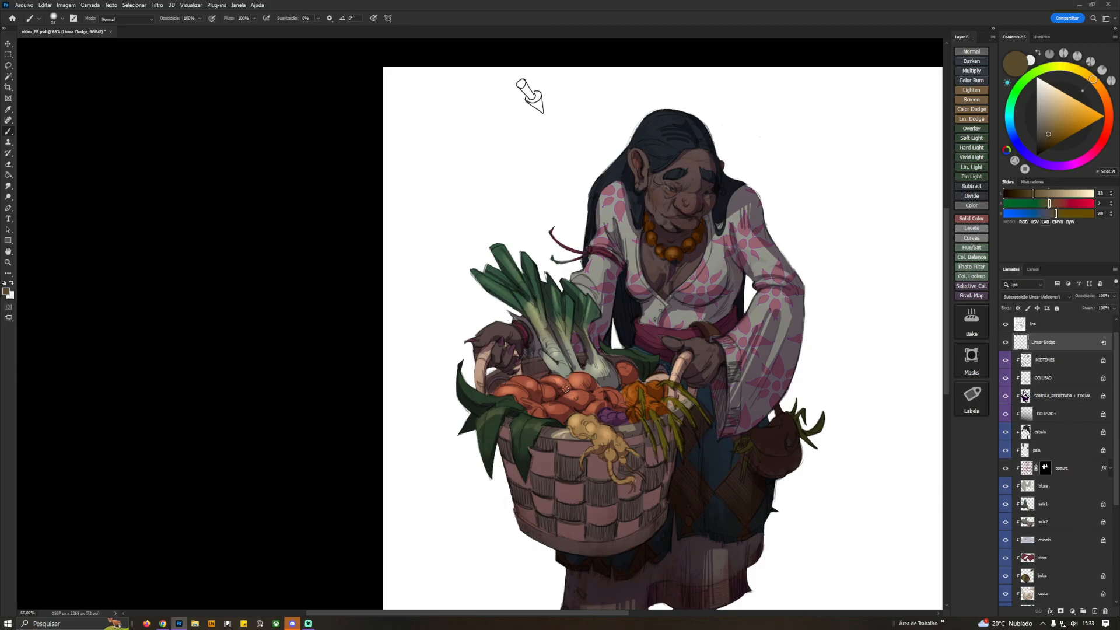
Add finer warm highlights to the basket's vegetables with a progressively smaller brush
left_click_drag(637, 418, 653, 430)
key("bracketleft")
key("bracketleft")
key("bracketleft")
key("bracketleft")
key("bracketleft")
key("bracketleft")
key("bracketleft")
left_click_drag(542, 113, 517, 88)
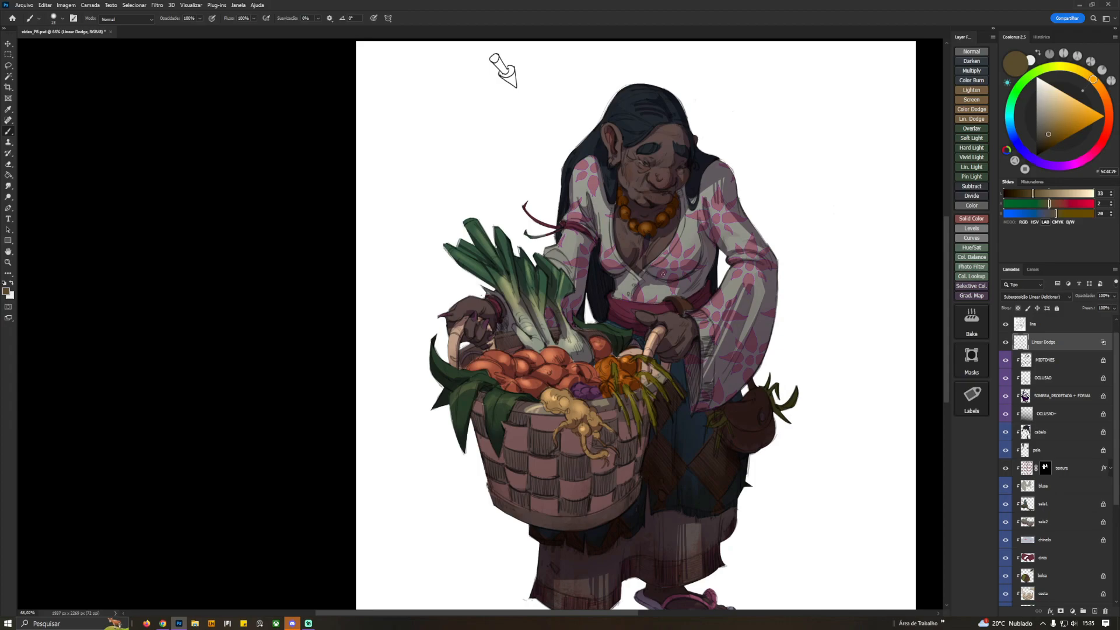
Flip the canvas back and refine the highlights on the leeks, tubers and basket handle by alternating brush and eraser
key("f")
left_click_drag(495, 286, 694, 276)
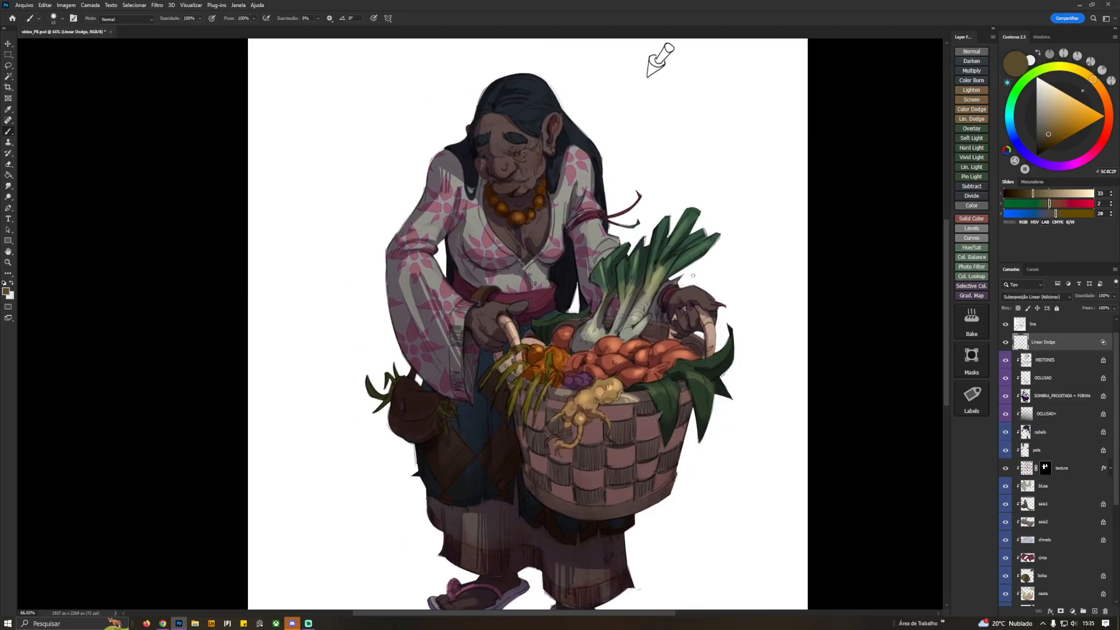
key("e")
key("b")
key("e")
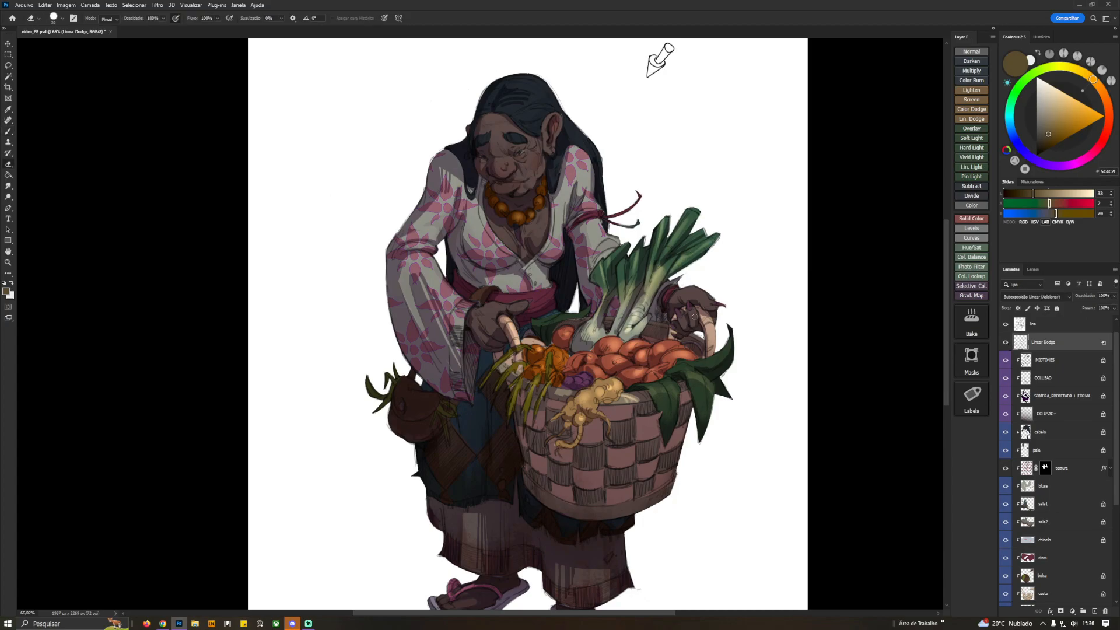
key("b")
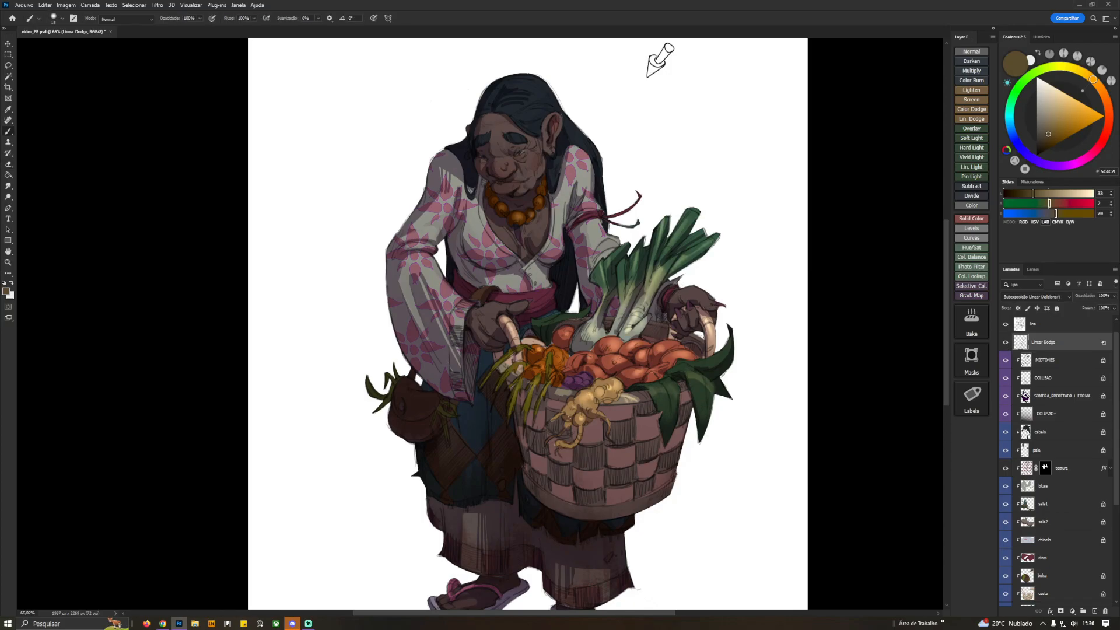
scroll(561, 455, "down", 2)
key("e")
scroll(593, 402, "up", 7)
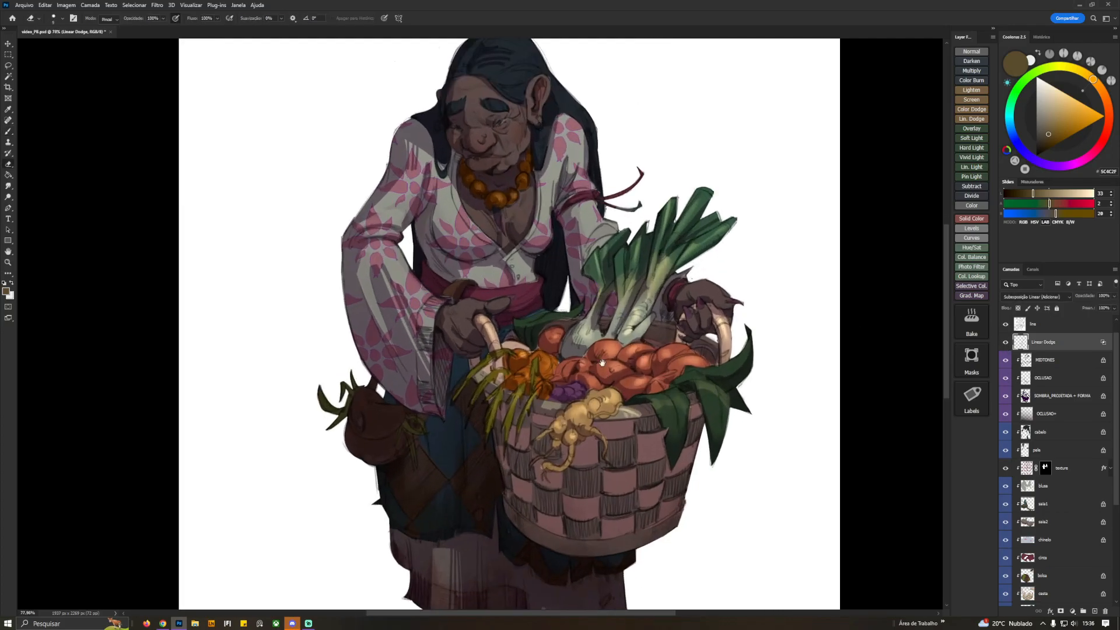
Reduce the Linear Dodge layer's opacity and clip it to the figure's layers
scroll(762, 336, "down", 5)
left_click_drag(1114, 296, 1101, 306)
left_click(1029, 348, "alt")
Add an Overlay layer above MIDTONES and fill the inverse of the SOMBRA_PROJETADA + FORMA selection with light cream, Lab 84, 1, 19
left_click(1026, 398, "ctrl")
left_click(1045, 360)
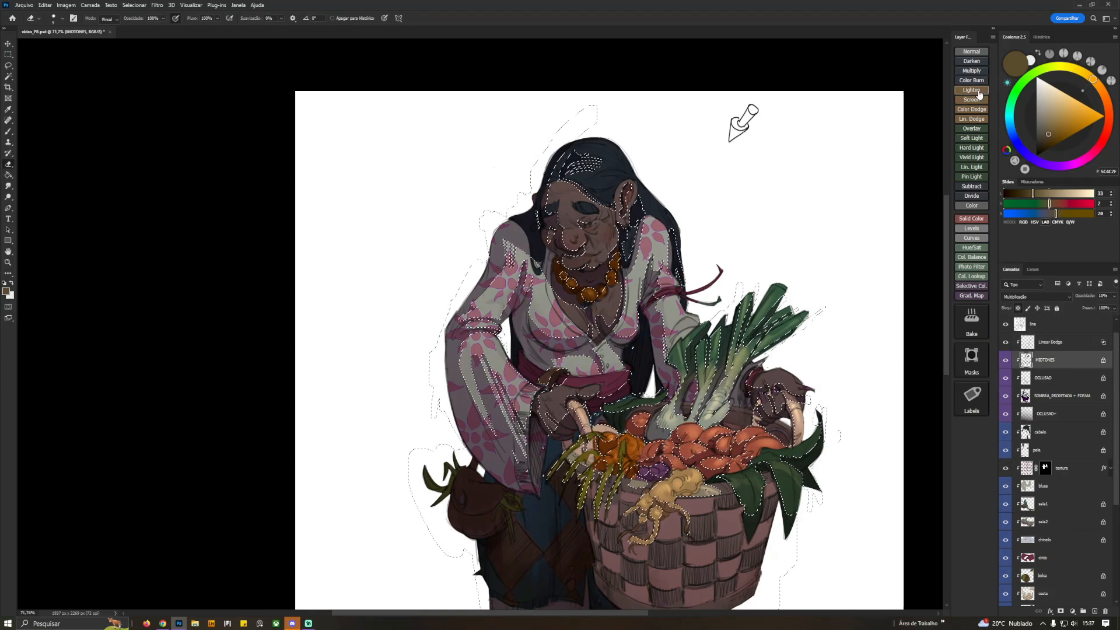
left_click(972, 128)
key("ctrl+shift+i")
key("g")
left_click(717, 397)
key("ctrl+z")
left_click(1049, 94)
left_click(716, 397)
key("ctrl+d")
Lower the Overlay layer's opacity to 22% and compare the figure with and without it
key("ctrl+0")
left_click_drag(1114, 297, 1081, 306)
left_click_drag(681, 418, 725, 441)
left_click(1006, 361)
left_click(1006, 361)
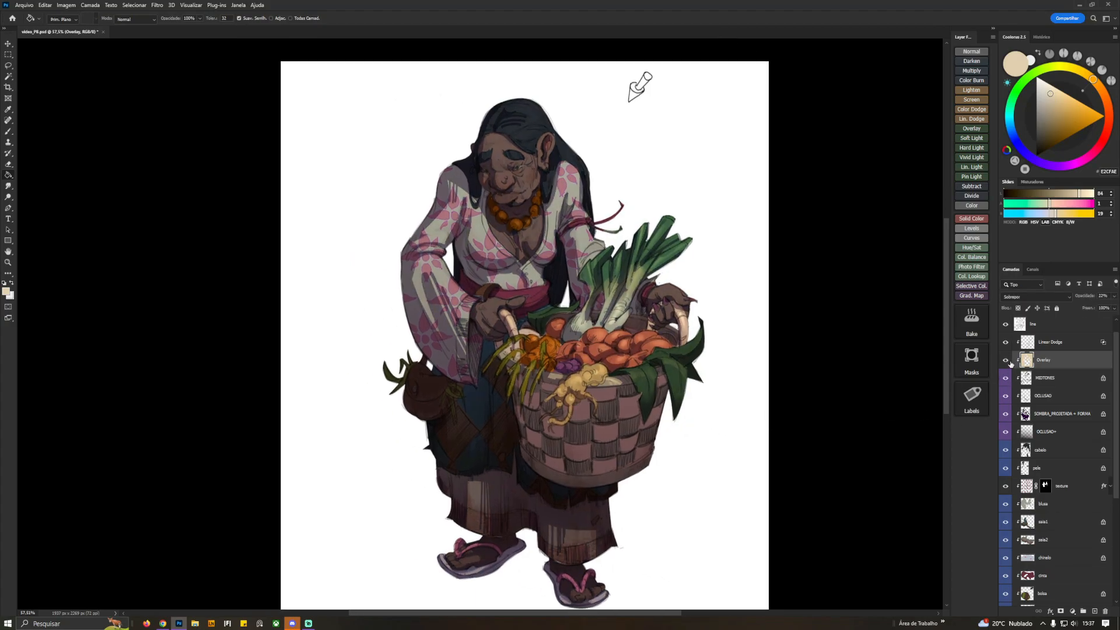
left_click_drag(905, 433, 862, 412)
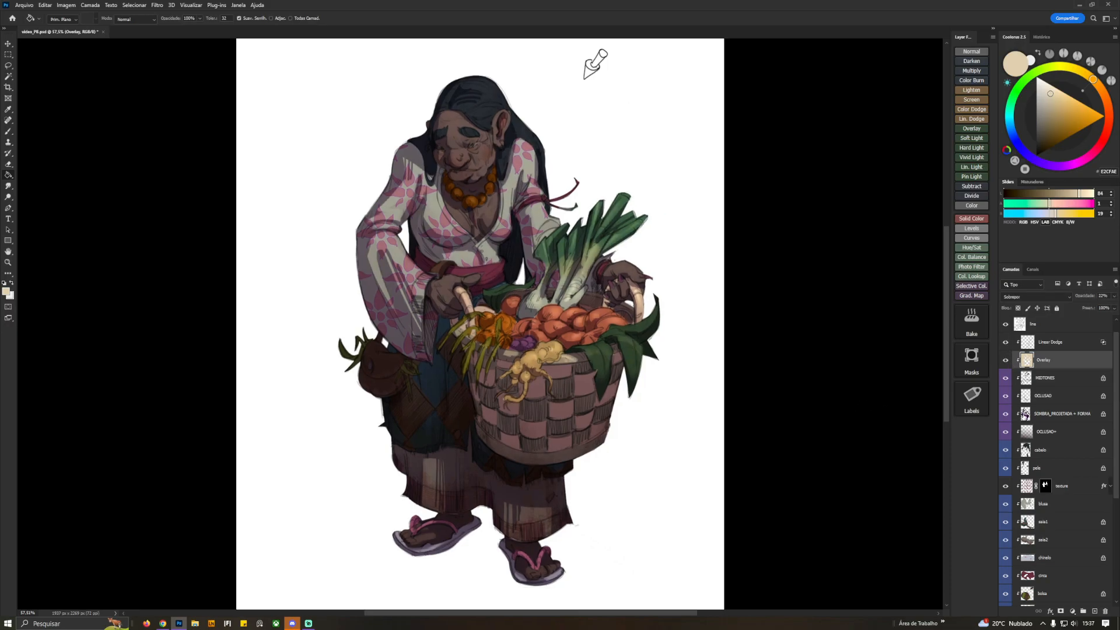
Raise the lightness and saturation of the SOMBRA_PROJETADA + FORMA layer with Hue/Saturation, and save the document
left_click(1025, 414)
key("ctrl+u")
left_click_drag(806, 236, 817, 235)
left_click_drag(805, 213, 810, 191)
left_click(903, 149)
key("ctrl+s")
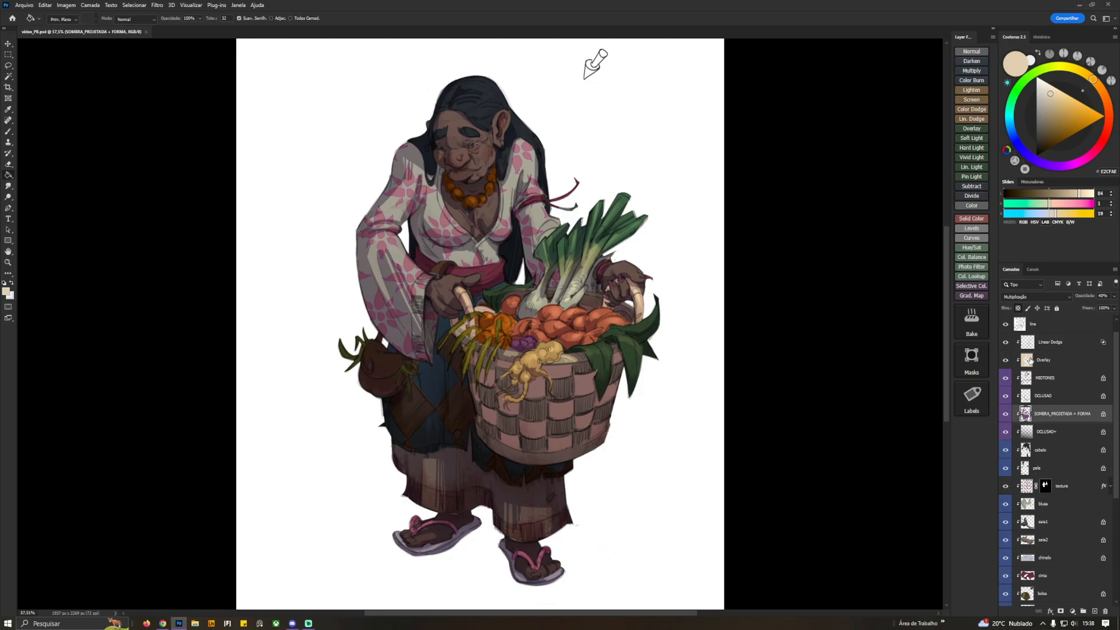
Label the Linear Dodge and Overlay layers with orange
left_click(1050, 342)
left_click(1043, 360, "shift")
left_click(972, 399)
left_click(969, 423)
Paint highlights on the woman's hair on the Linear Dodge layer with a dark yellowish brown, Lab 34, 1, 18
left_click(1044, 360)
key("alt+bracketright")
key("b")
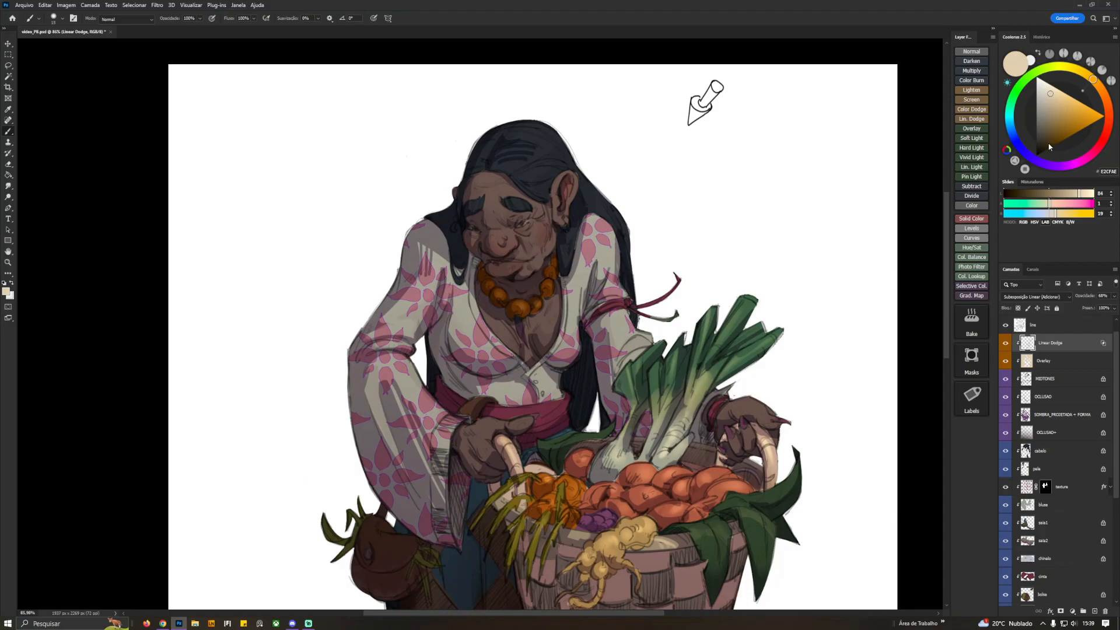
left_click_drag(1048, 142, 1048, 167)
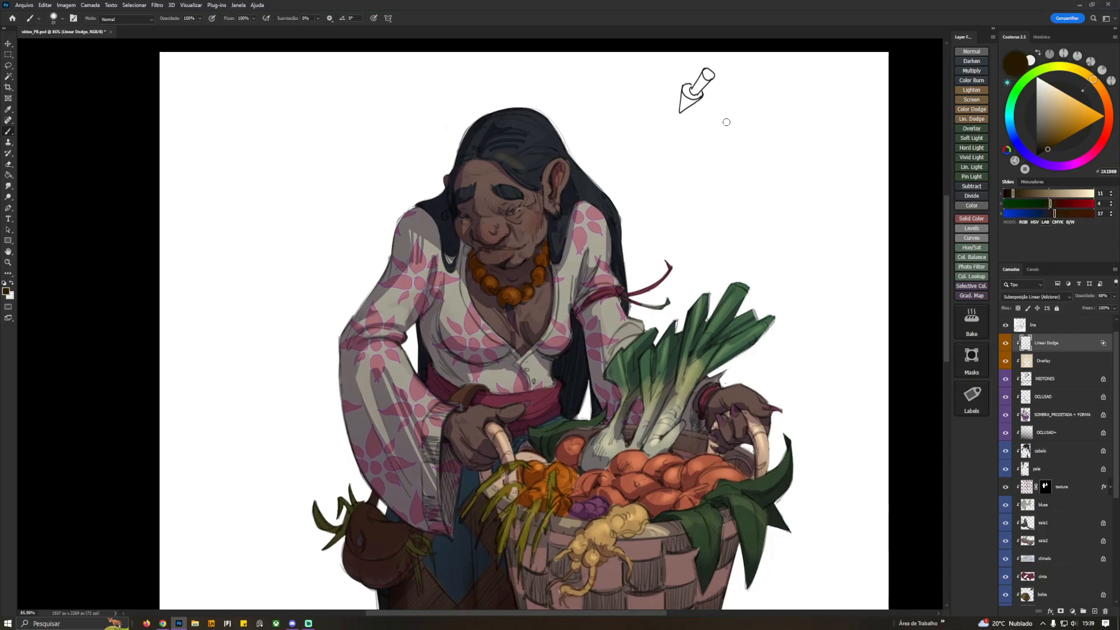
left_click(1085, 160)
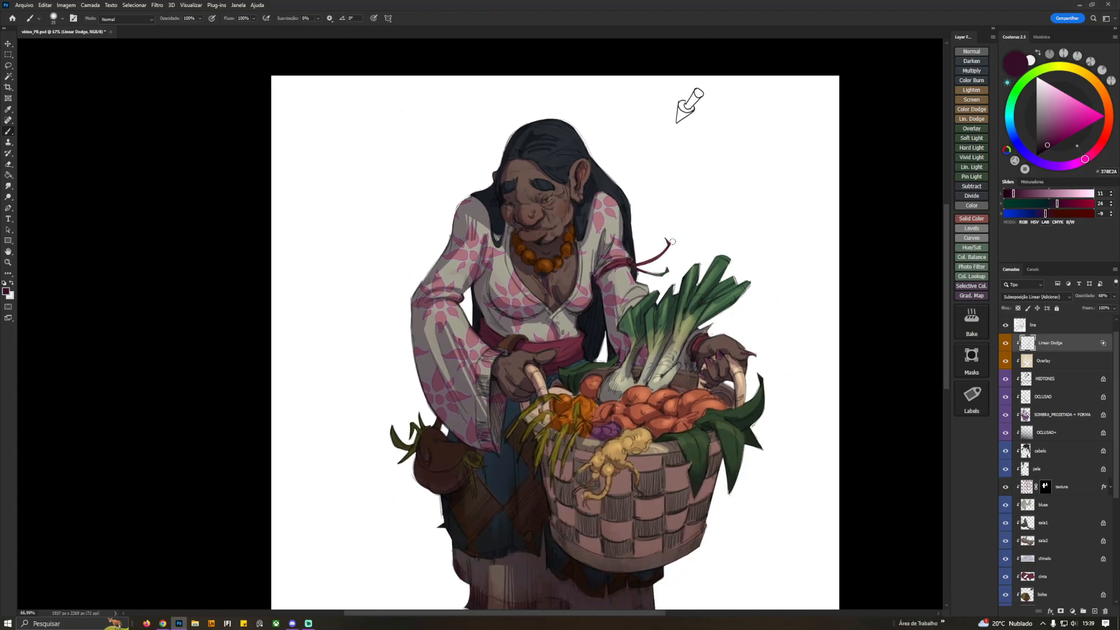
left_click(582, 204, "alt")
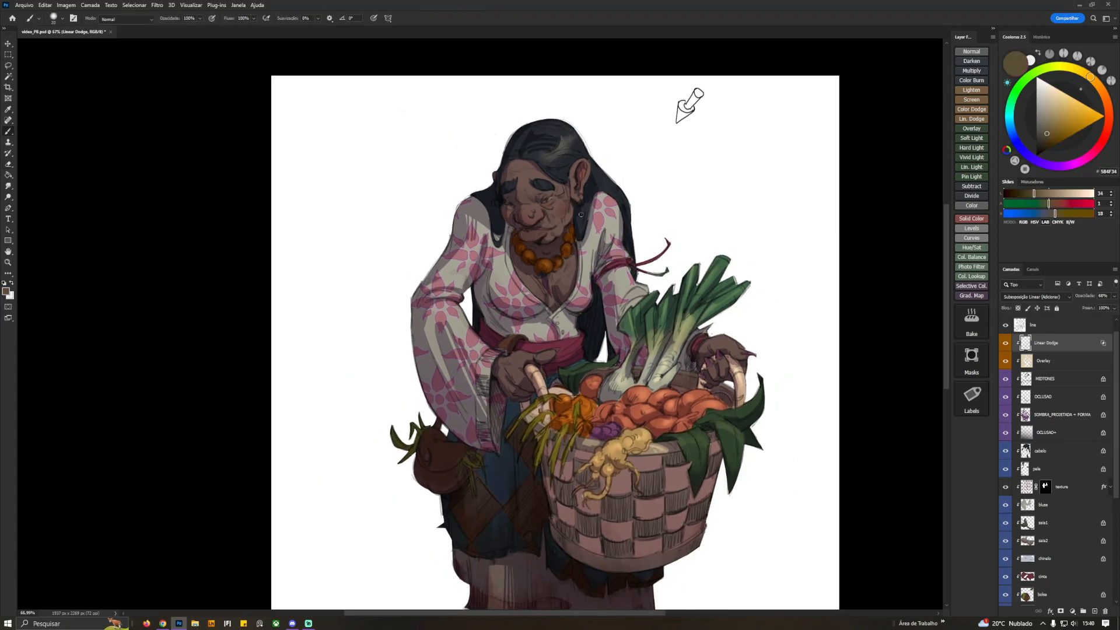
Trim the hair highlights, mirror the view and continue the highlights with a greyer brown, Lab 32, 0, 11
key("e")
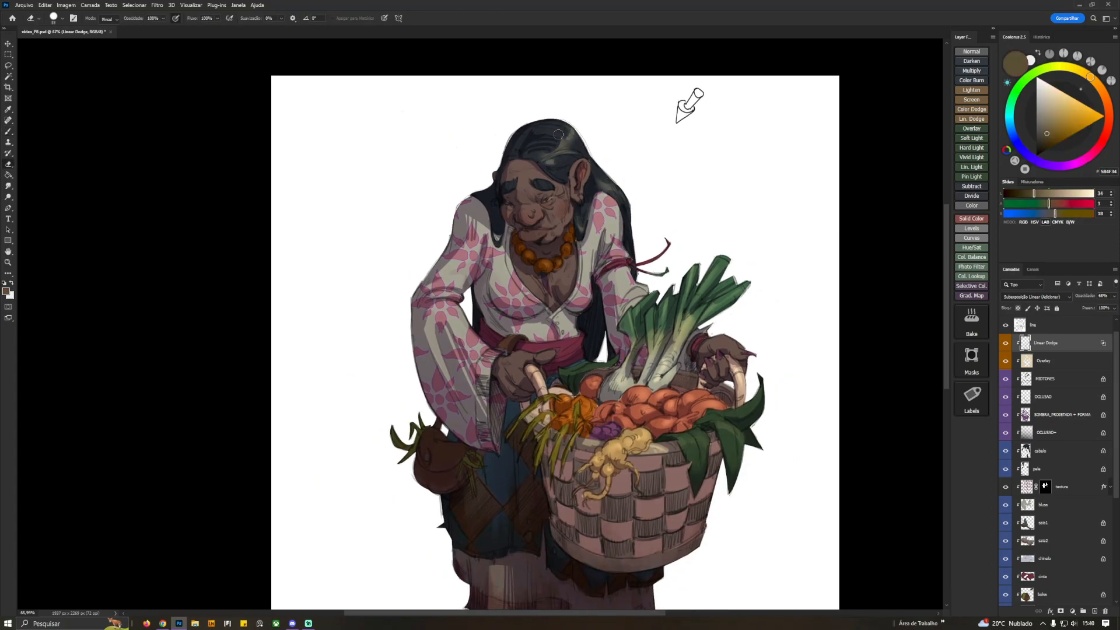
key("f")
left_click_drag(563, 125, 670, 141)
left_click(1043, 134)
key("b")
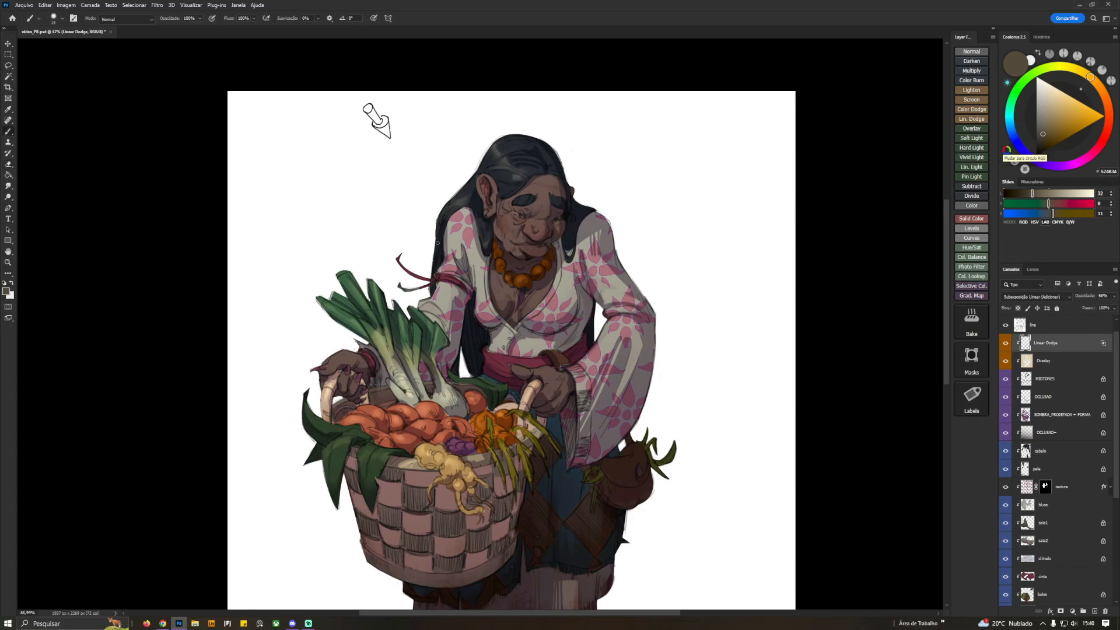
left_click_drag(519, 295, 533, 273)
key("bracketright")
key("bracketright")
key("e")
key("b")
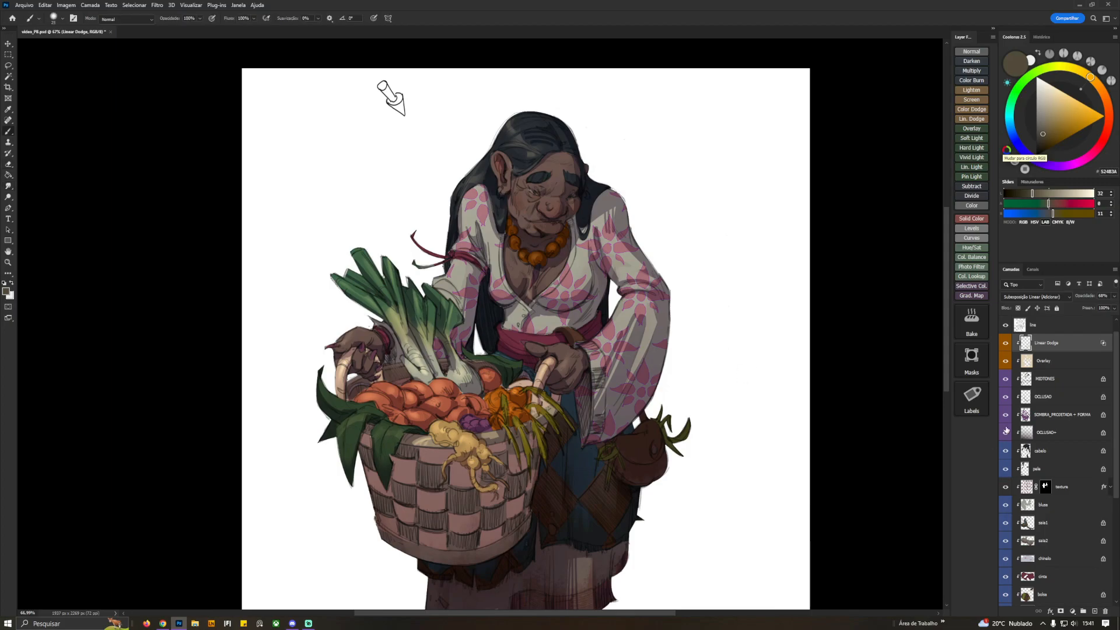
Paint and trim small highlights on the face and necklace with a brown of Lab 31, 3, 11, and mirror the view back
left_click(544, 227, "alt")
key("e")
key("b")
key("bracketleft")
left_click_drag(552, 202, 547, 212)
key("e")
key("ctrl+shift+h")
key("b")
key("e")
key("b")
key("e")
key("b")
key("e")
Lower the Linear Dodge layer's opacity to 52% and compare the figure with and without it
key("alt+Tab")
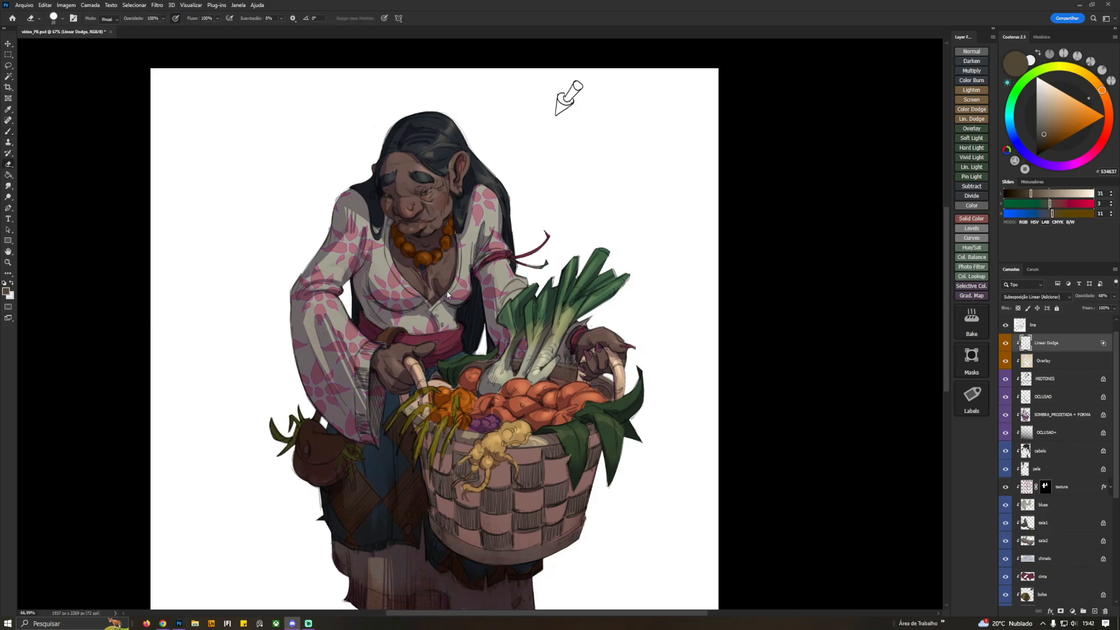
key("alt+Tab")
key("b")
left_click_drag(1114, 297, 1097, 306)
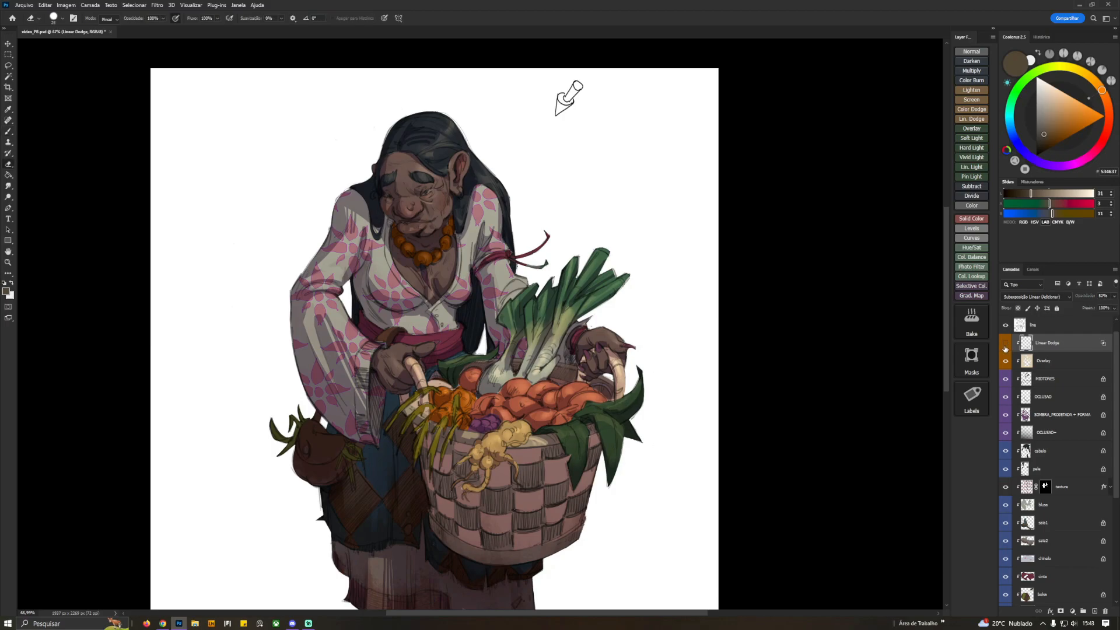
key("e")
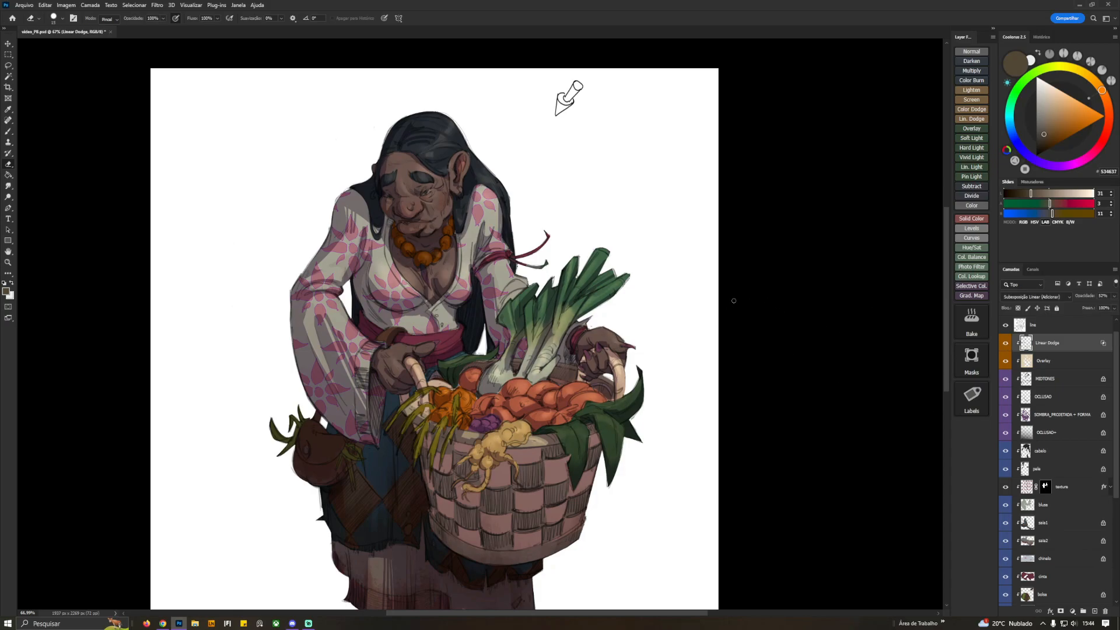
Adjust the colour of the OCLUSAO+ layer with Hue/Saturation
scroll(733, 301, "down", 3)
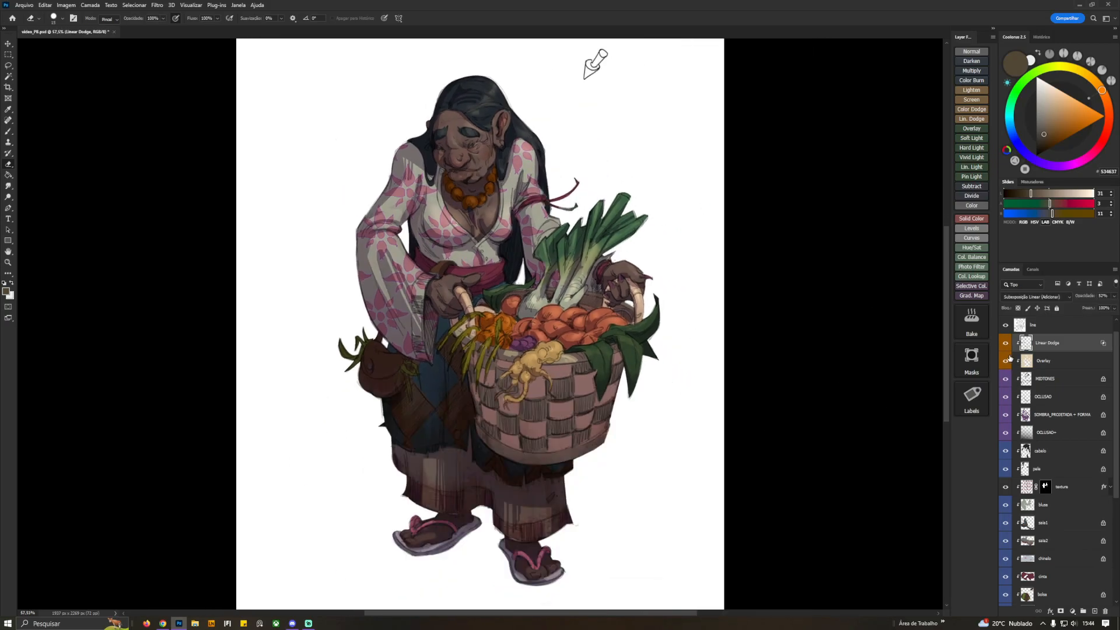
scroll(1115, 341, "up", 1)
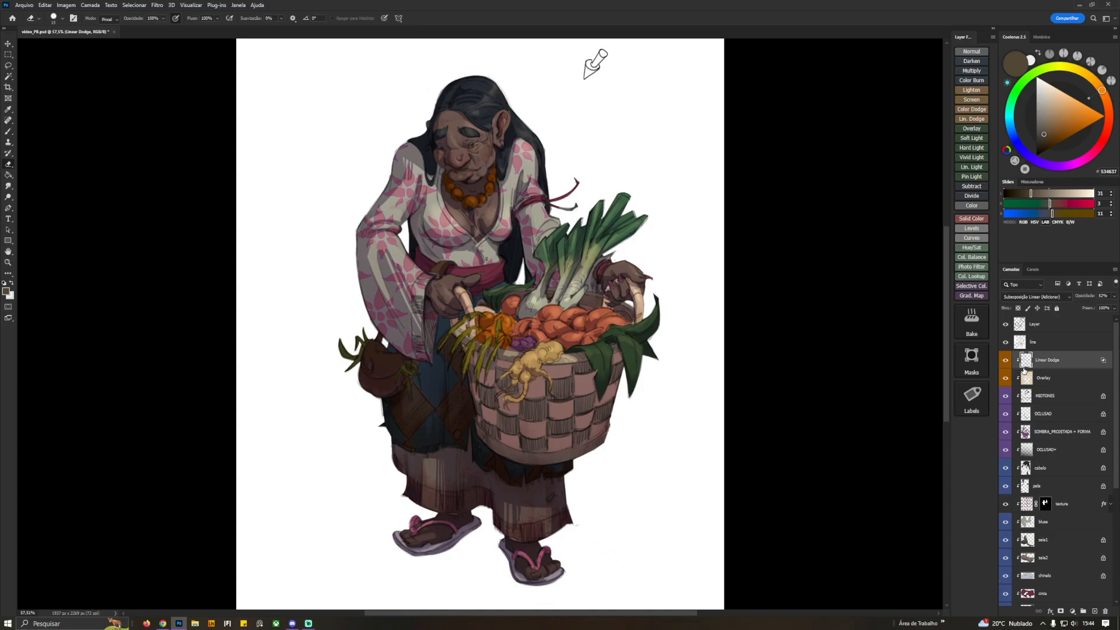
left_click(1024, 450)
key("ctrl+u")
left_click_drag(806, 192, 792, 192)
left_click(912, 162)
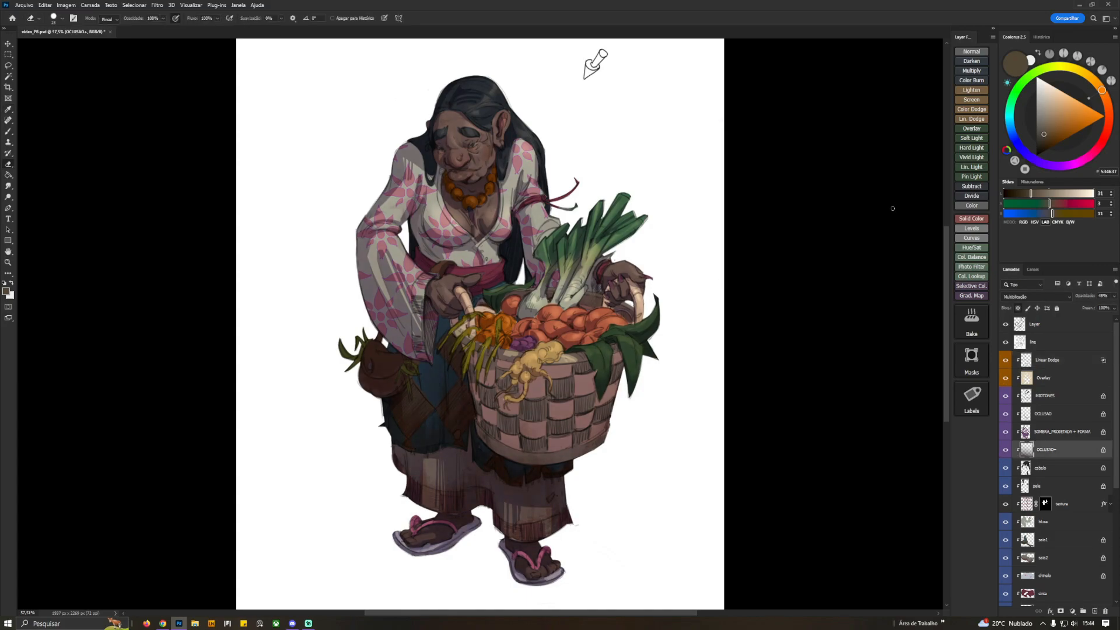
Add a clipped Hard Light layer above Linear Dodge and choose a salmon red brush colour, Lab 57, 29, 20
left_click(1043, 374)
left_click(1040, 360)
left_click(971, 147)
left_click(1049, 368, "alt")
key("b")
left_click(366, 241, "alt")
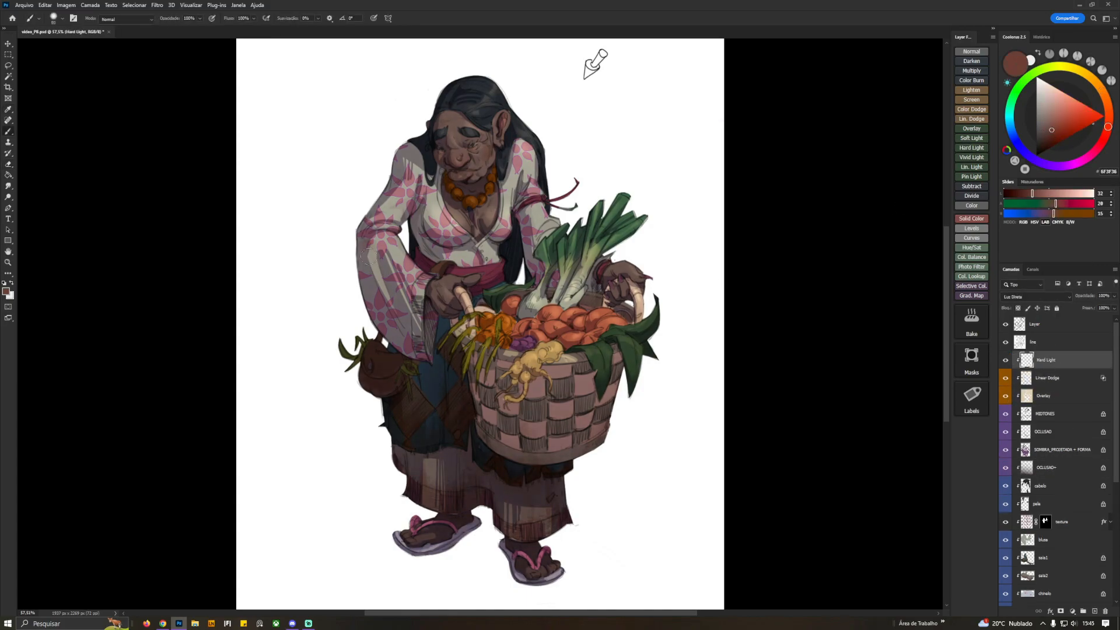
left_click(365, 257, "alt")
left_click_drag(528, 211, 538, 248)
key("bracketright")
left_click_drag(445, 205, 458, 230)
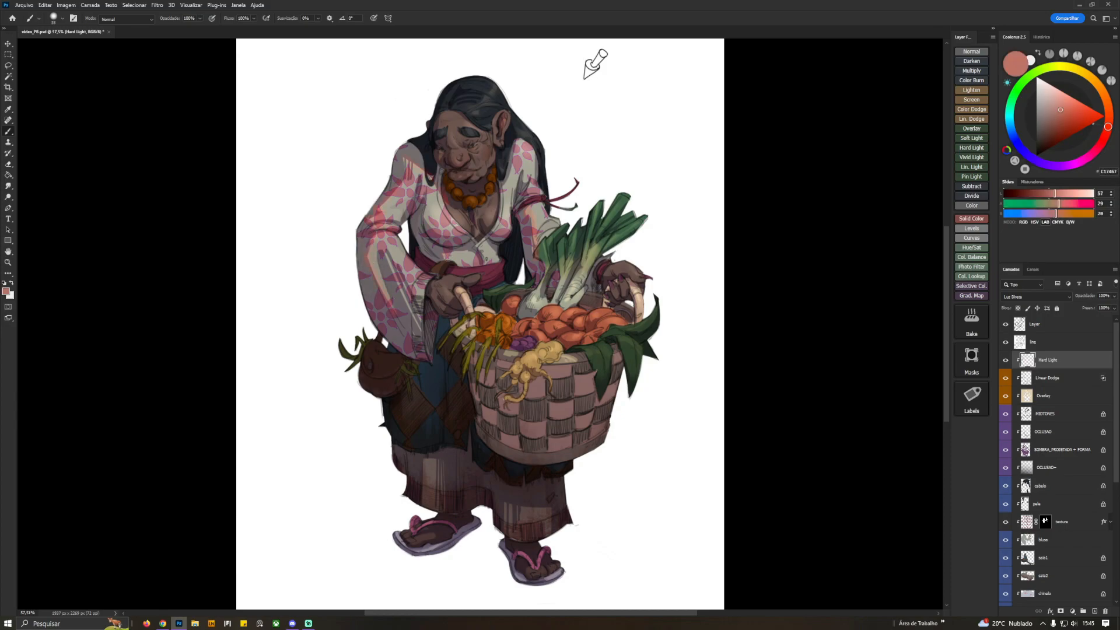
key("ctrl+z")
key("ctrl+z")
key("ctrl+z")
key("ctrl+z")
key("ctrl+z")
Paint salmon red accents on the blouse's sleeve and shoulder, and lower the Hard Light layer's opacity to 72%
key("period")
left_click_drag(390, 210, 386, 224)
left_click_drag(533, 156, 537, 182)
left_click(1114, 296)
left_click_drag(1112, 305, 1102, 305)
Label the Hard Light layer orange and brush salmon red over the vegetables in the basket with a larger brush
left_click(972, 396)
key("bracketleft")
key("bracketright")
key("bracketright")
key("bracketright")
left_click_drag(520, 324, 532, 322)
Rename the Overlay layer luz, the Linear Dodge layer HIGHLIGHT and the Hard Light layer SSS
double_click(1053, 394)
type("luz")
key("Return")
double_click(1054, 376)
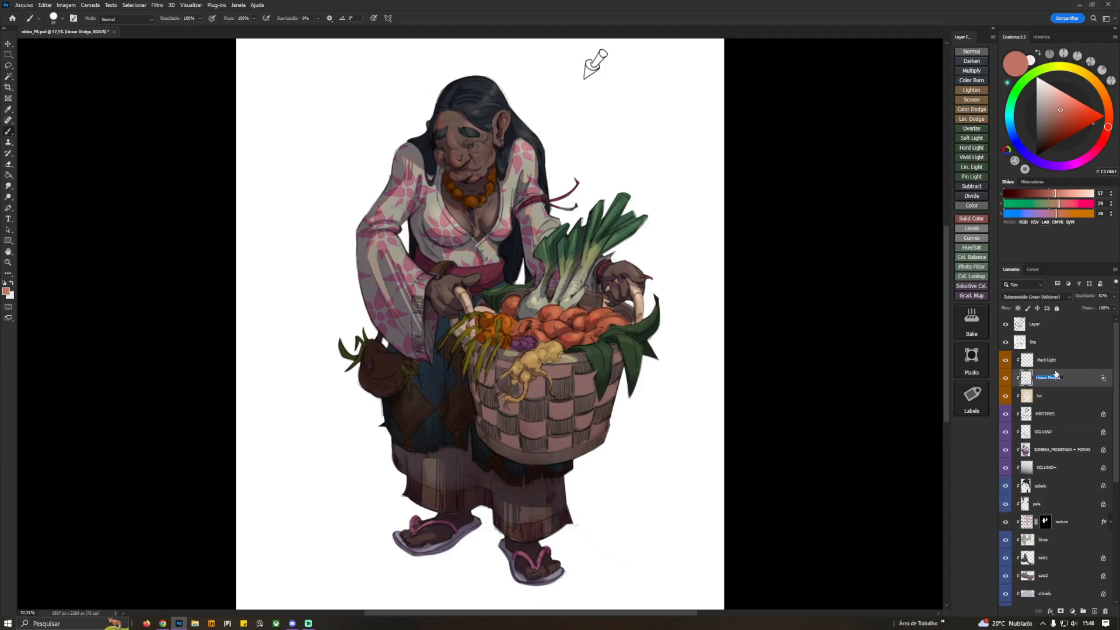
key("Return")
double_click(1046, 359)
type("SSS")
key("Return")
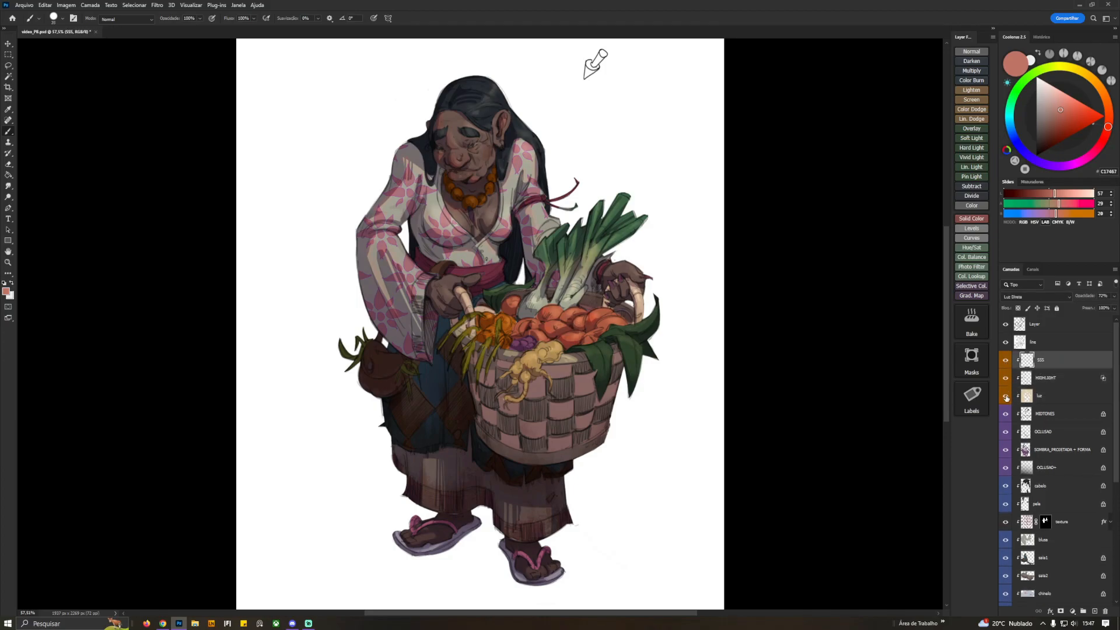
Delete the spare layer at the top of the stack and set the line layer's opacity to 91%
left_click(1044, 397)
key("ctrl+shift+h")
mouse_move(1006, 361)
left_mouse_down()
mouse_move(1006, 506)
mouse_move(1005, 359)
left_mouse_up()
left_click(1041, 360)
left_click(1044, 324)
key("ctrl+shift+h")
key("Delete")
left_click_drag(678, 167, 653, 170)
left_click_drag(630, 252, 679, 259)
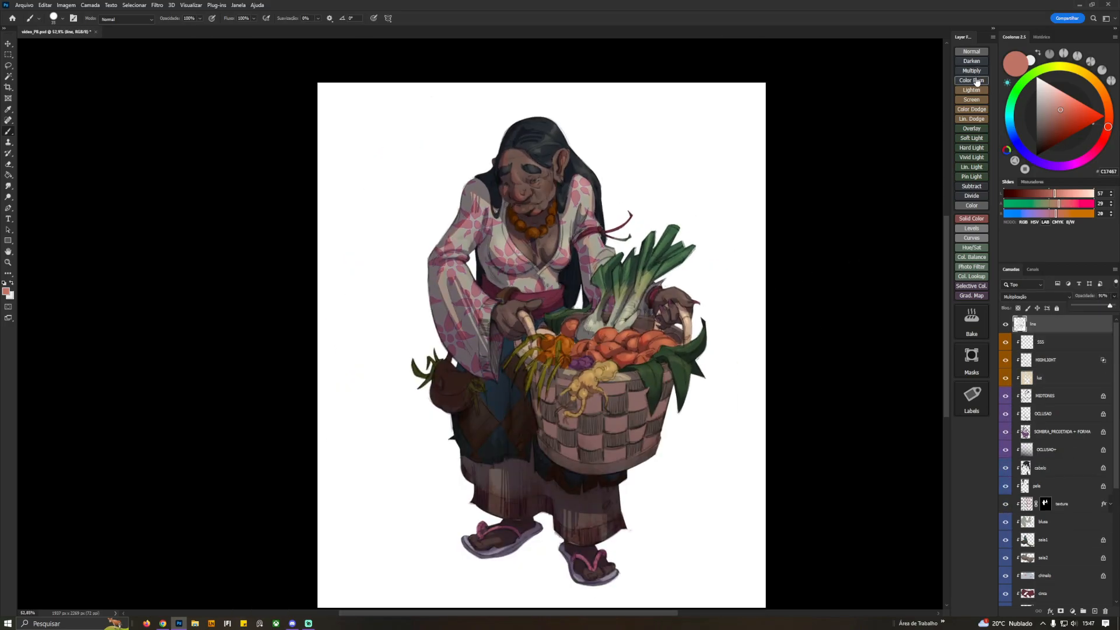
left_click(971, 71)
key("g")
left_click(700, 266)
key("ctrl+z")
key("Delete")
Paint a lavender ground shadow, Lab 63, 9, -23, between the woman's feet on a new layer beneath the figure
left_click_drag(546, 408, 562, 367)
left_click(1041, 343)
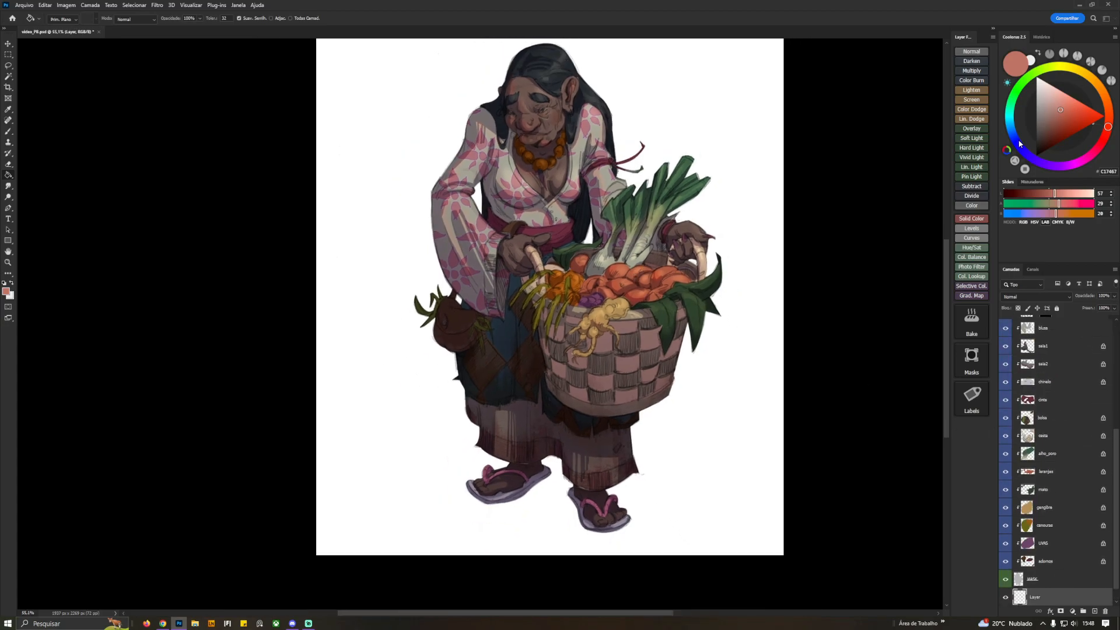
left_click(1015, 141)
left_click(1048, 102)
left_click_drag(528, 495, 571, 487)
key("e")
left_click_drag(547, 457, 561, 459)
key("b")
left_click_drag(519, 500, 575, 515)
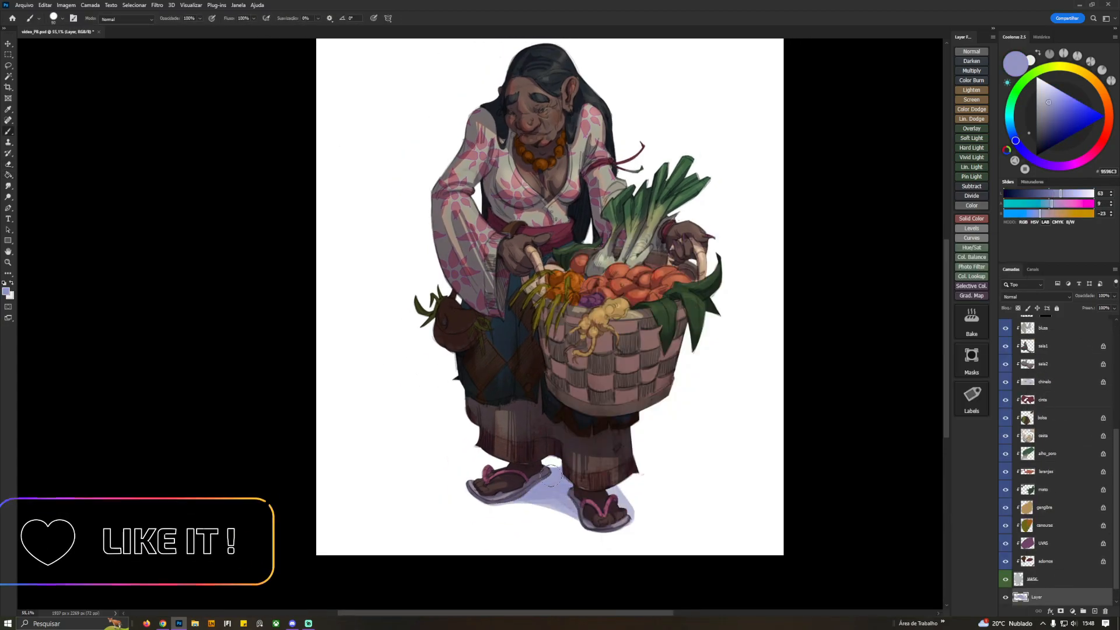
Extend the lavender ground shadow around both sandals, refining its edges with a smaller brush
left_click_drag(627, 484, 633, 511)
left_click_drag(476, 492, 488, 497)
key("bracketleft")
key("bracketleft")
key("bracketleft")
key("bracketleft")
key("bracketleft")
left_click_drag(628, 483, 630, 512)
left_click_drag(738, 409, 645, 296)
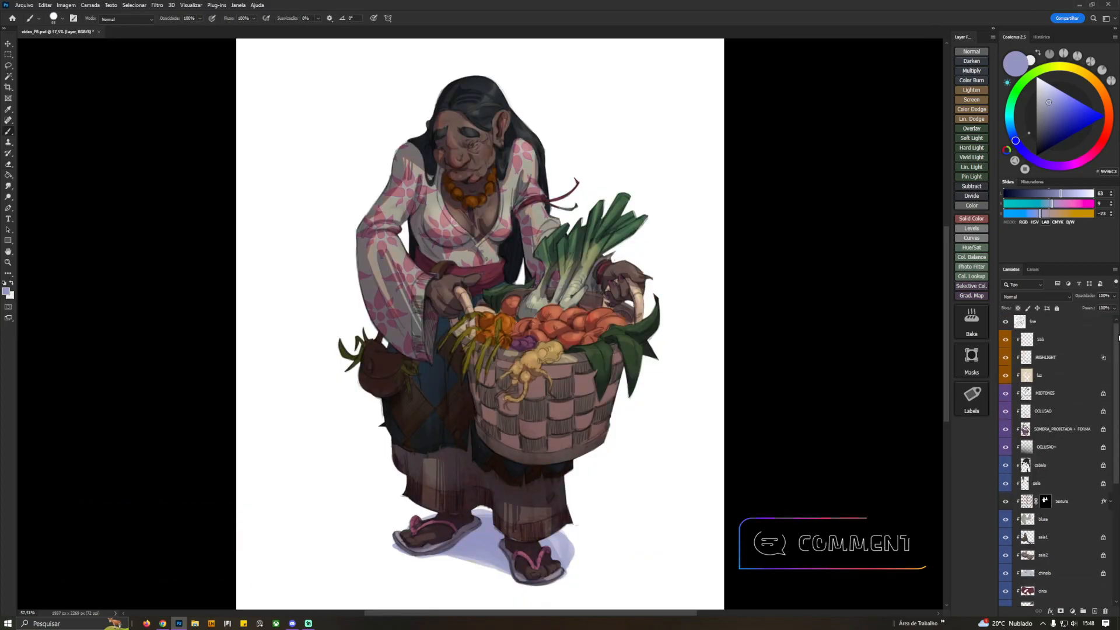